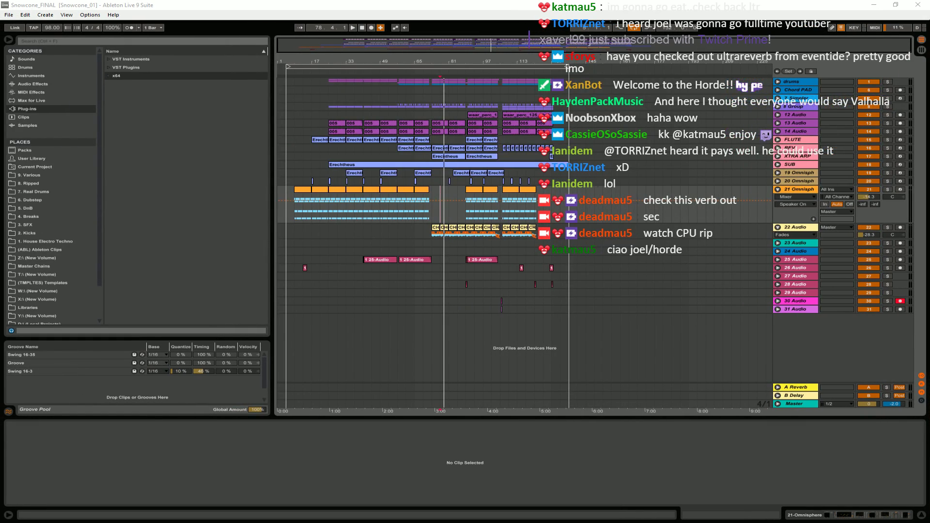
Collapse the 21 Omnisph track and play the arrangement with the drums group soloed and unfolded.
{"action": "left_click", "coordinate": [778, 189]}
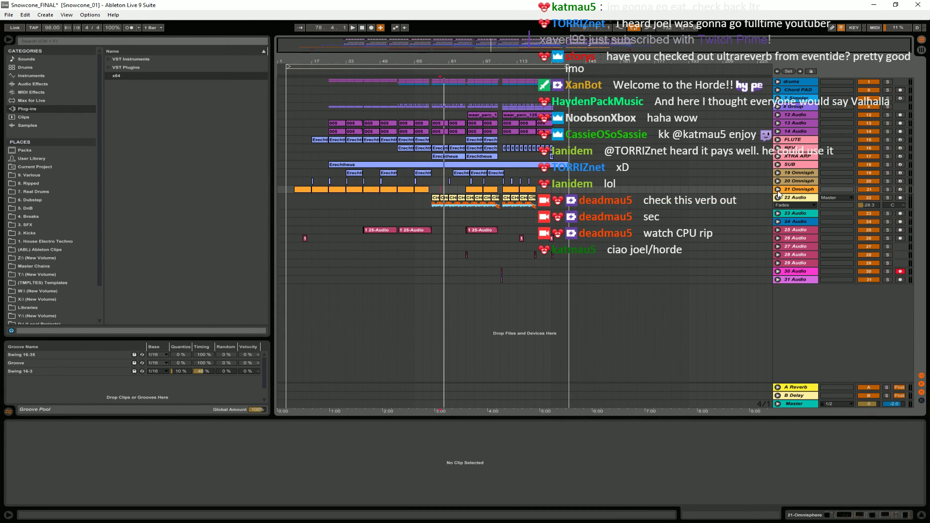
{"action": "key", "text": "space"}
{"action": "left_click", "coordinate": [888, 81]}
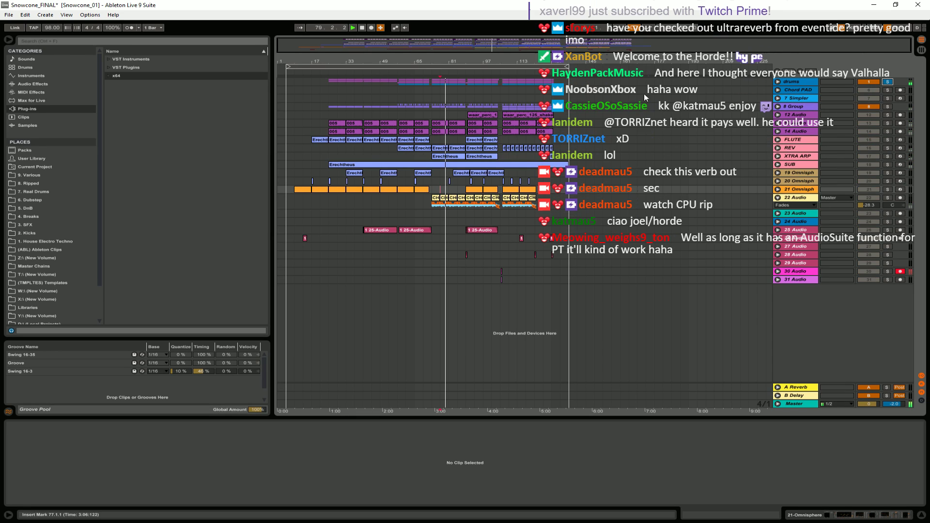
{"action": "left_click", "coordinate": [778, 82]}
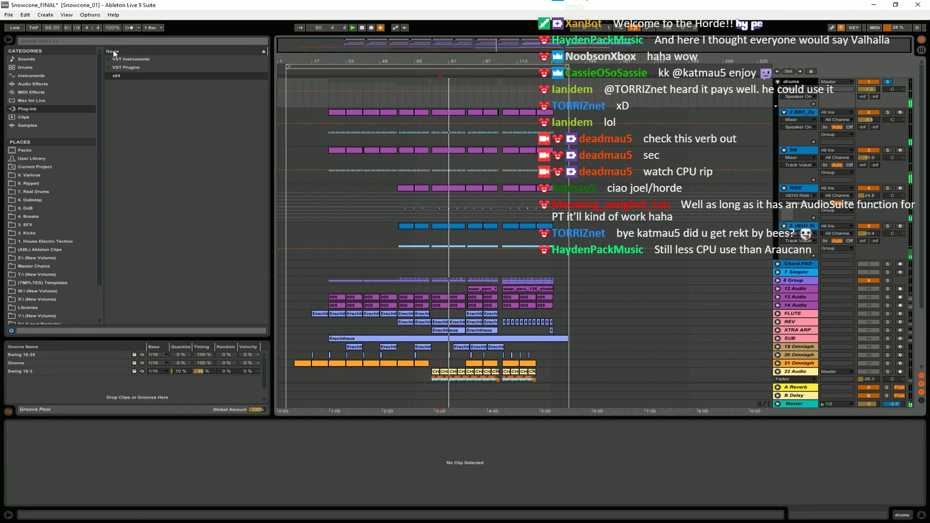
Look through the x64 plug-in folder for the reverb plug-in.
{"action": "left_click", "coordinate": [107, 76]}
{"action": "scroll", "coordinate": [149, 169], "scroll_direction": "down", "scroll_amount": 5}
{"action": "scroll", "coordinate": [144, 200], "scroll_direction": "down", "scroll_amount": 15}
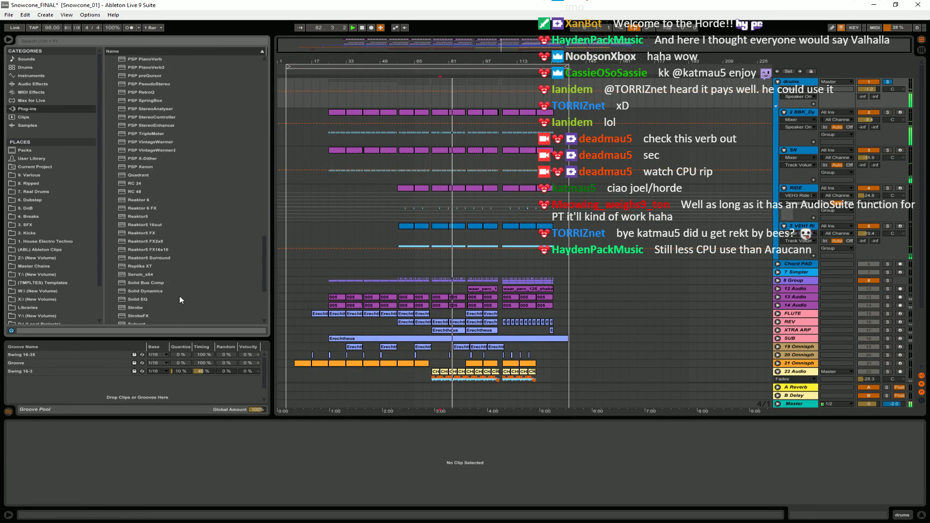
{"action": "scroll", "coordinate": [180, 290], "scroll_direction": "down", "scroll_amount": 6}
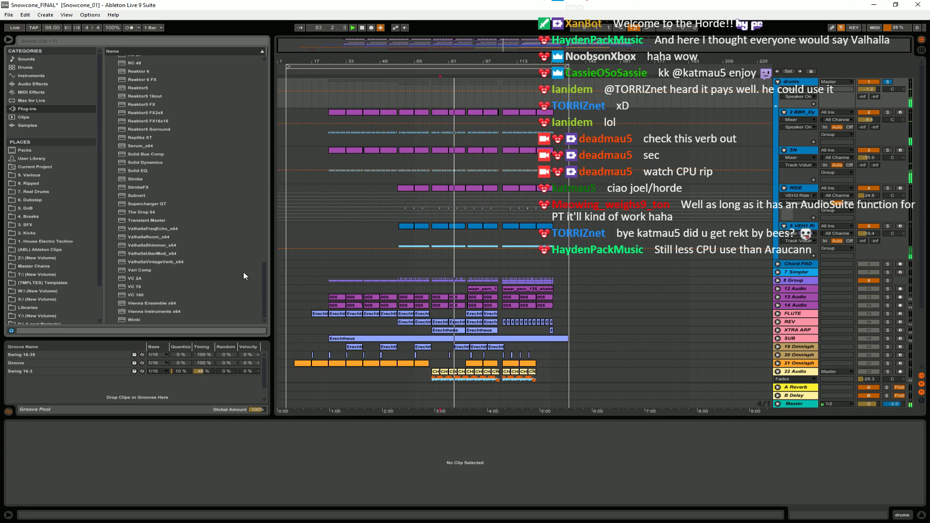
{"action": "scroll", "coordinate": [266, 286], "scroll_direction": "up", "scroll_amount": 1}
{"action": "left_click_drag", "start_coordinate": [266, 286], "coordinate": [273, 63]}
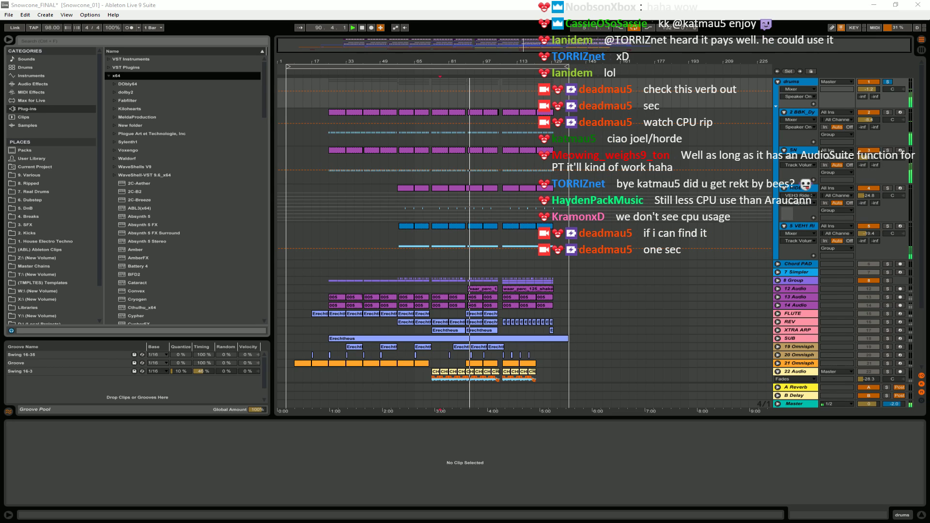
Search the plug-ins for "zyn" and clear the search.
{"action": "left_click", "coordinate": [39, 42]}
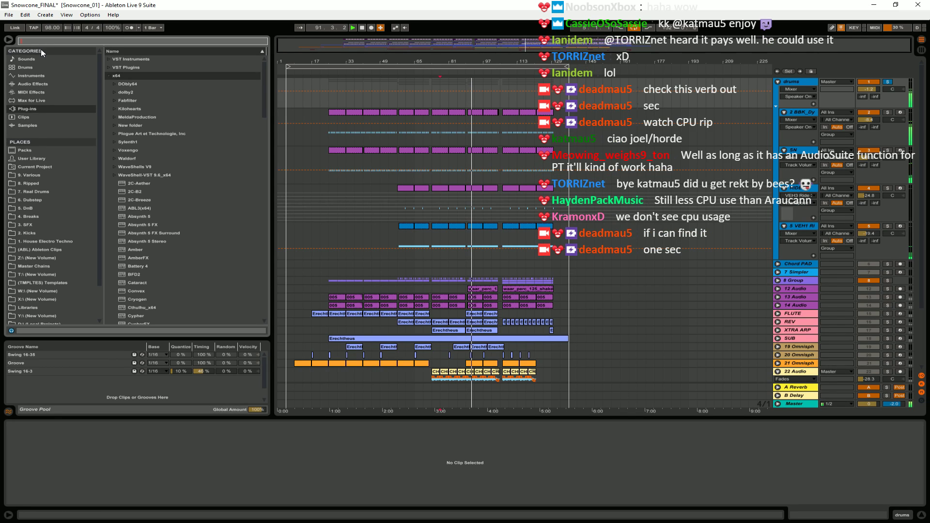
{"action": "type", "text": "zyn"}
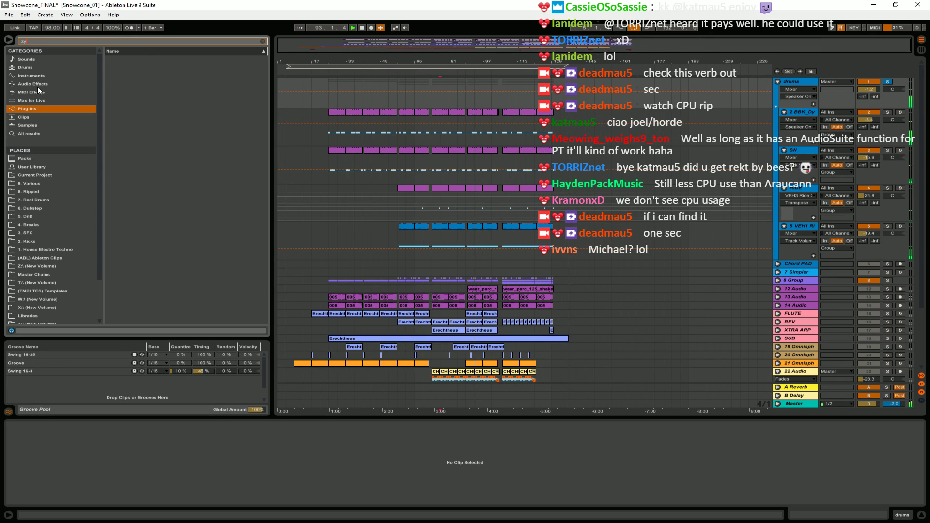
{"action": "key", "text": "BackSpace"}
{"action": "key", "text": "BackSpace"}
{"action": "key", "text": "BackSpace"}
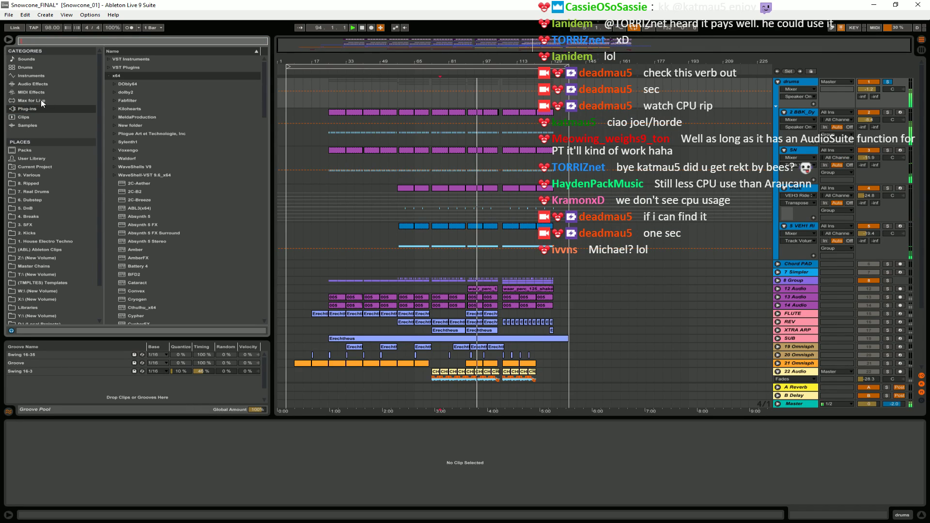
Check the Vengeance, Various, sausage and Oculus subfolders of VST Plugins for the reverb plug-in.
{"action": "left_click", "coordinate": [108, 68]}
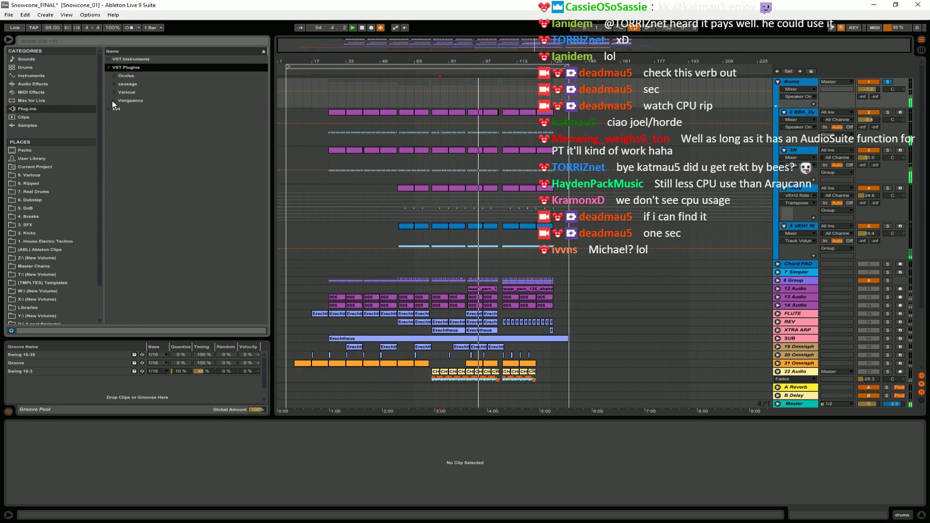
{"action": "left_click", "coordinate": [112, 100]}
{"action": "left_click", "coordinate": [113, 92]}
{"action": "left_click", "coordinate": [114, 85]}
{"action": "left_click", "coordinate": [113, 74]}
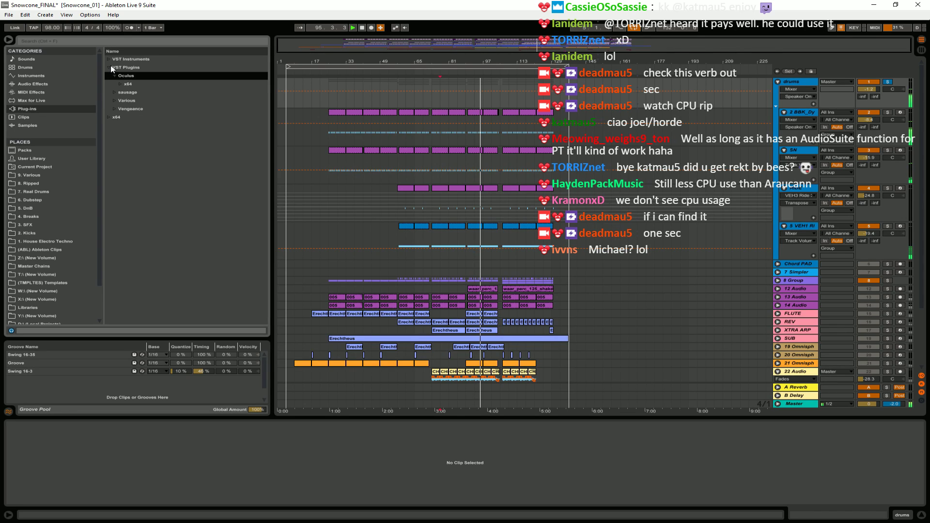
Go through the x64 plug-in folder once more, down to the end of its list, looking for the reverb.
{"action": "left_click", "coordinate": [109, 116]}
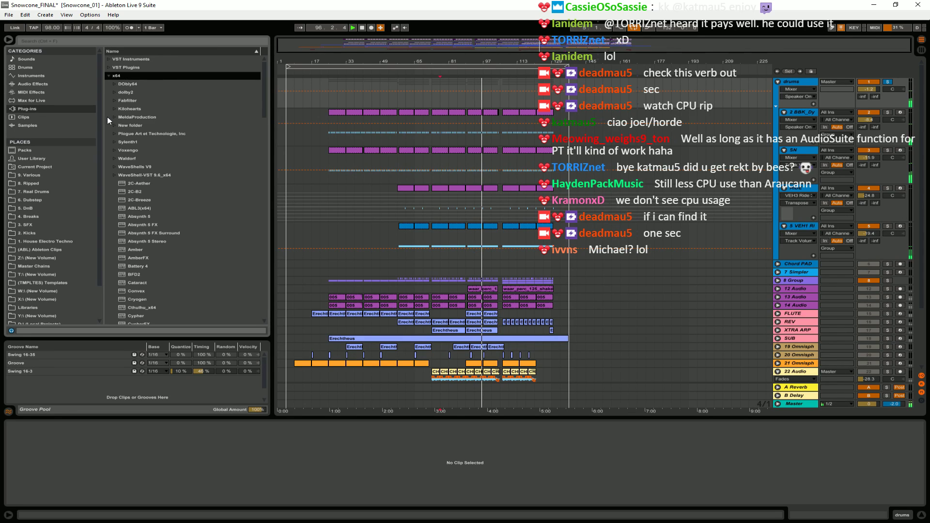
{"action": "left_click", "coordinate": [142, 133]}
{"action": "scroll", "coordinate": [155, 162], "scroll_direction": "down", "scroll_amount": 3}
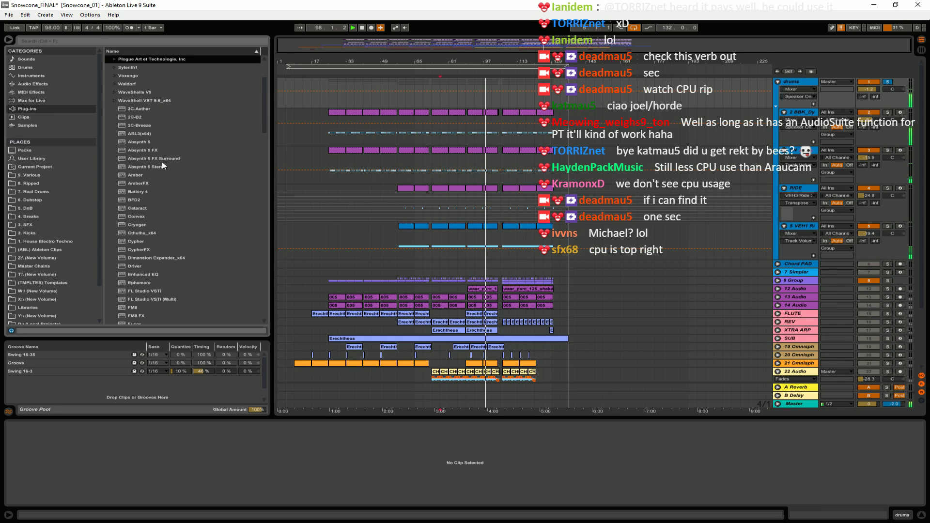
{"action": "scroll", "coordinate": [163, 161], "scroll_direction": "down", "scroll_amount": 4}
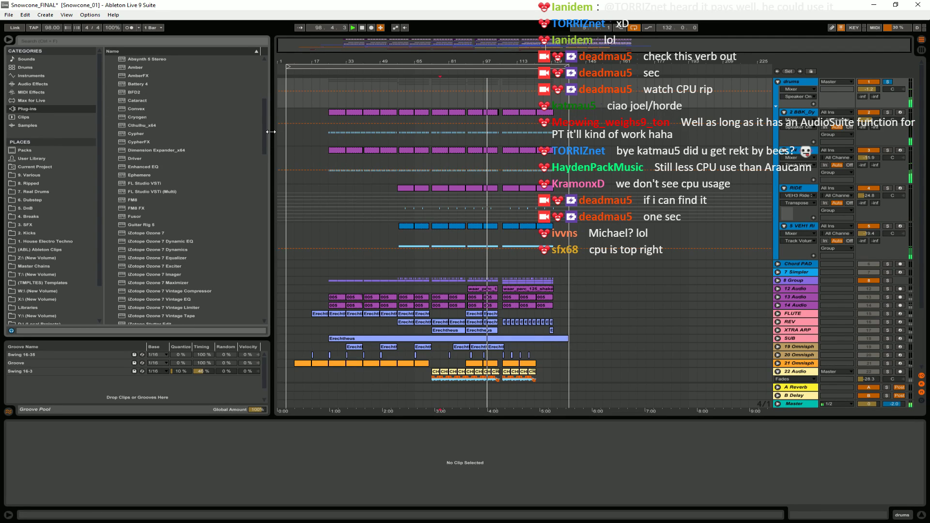
{"action": "left_click_drag", "start_coordinate": [272, 145], "coordinate": [269, 181]}
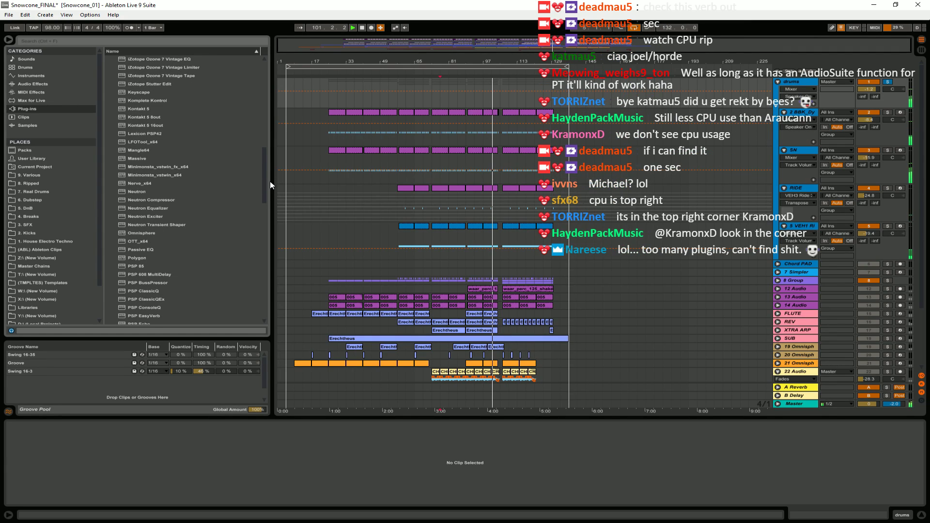
{"action": "scroll", "coordinate": [210, 227], "scroll_direction": "down", "scroll_amount": 12}
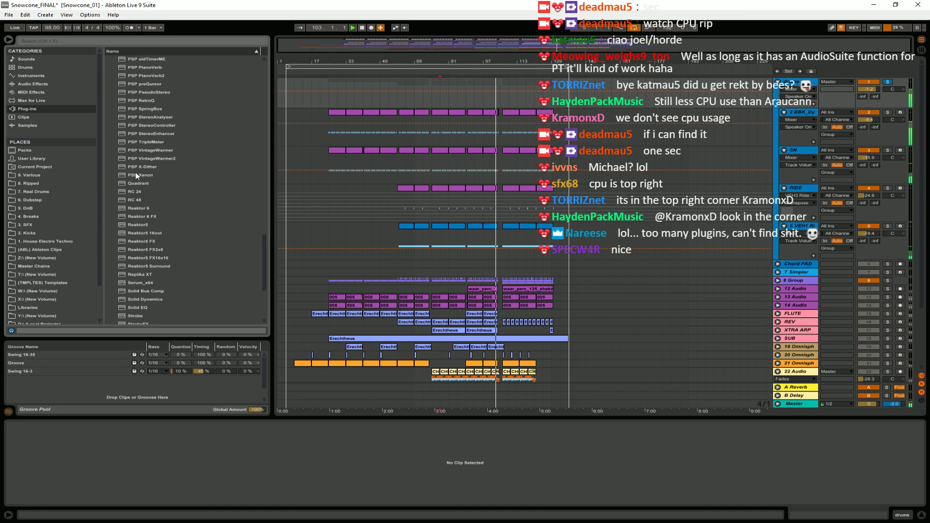
{"action": "scroll", "coordinate": [144, 197], "scroll_direction": "down", "scroll_amount": 4}
{"action": "scroll", "coordinate": [148, 199], "scroll_direction": "down", "scroll_amount": 2}
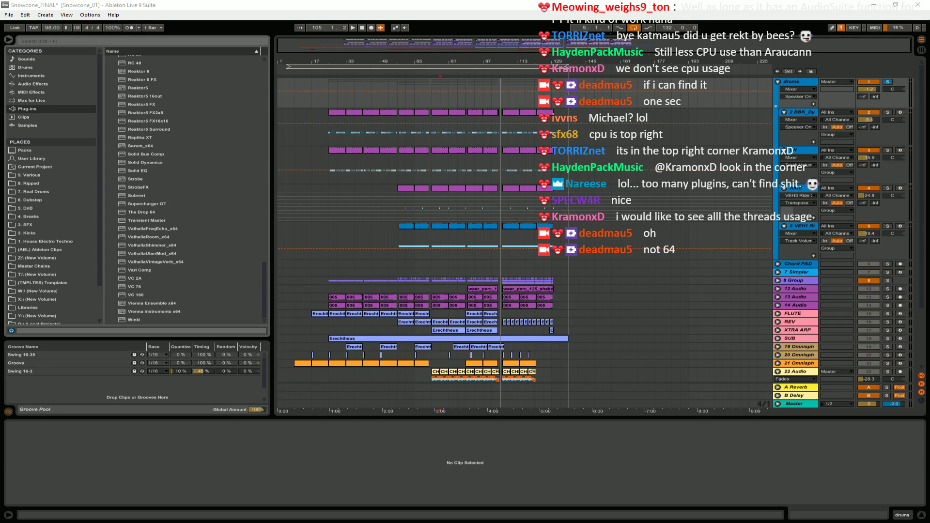
Close the Snowcone_FINAL set without saving its changes and minimize the Skype window.
{"action": "left_click", "coordinate": [917, 4]}
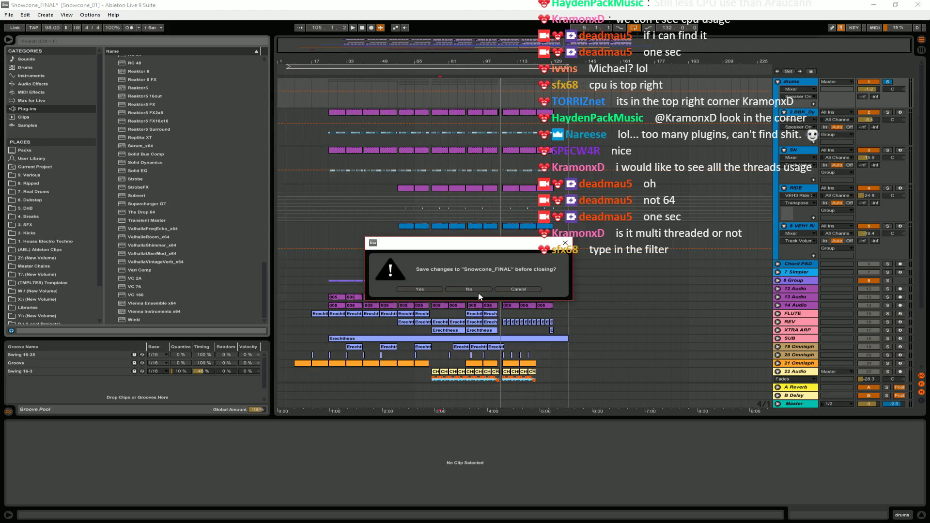
{"action": "left_click", "coordinate": [479, 292]}
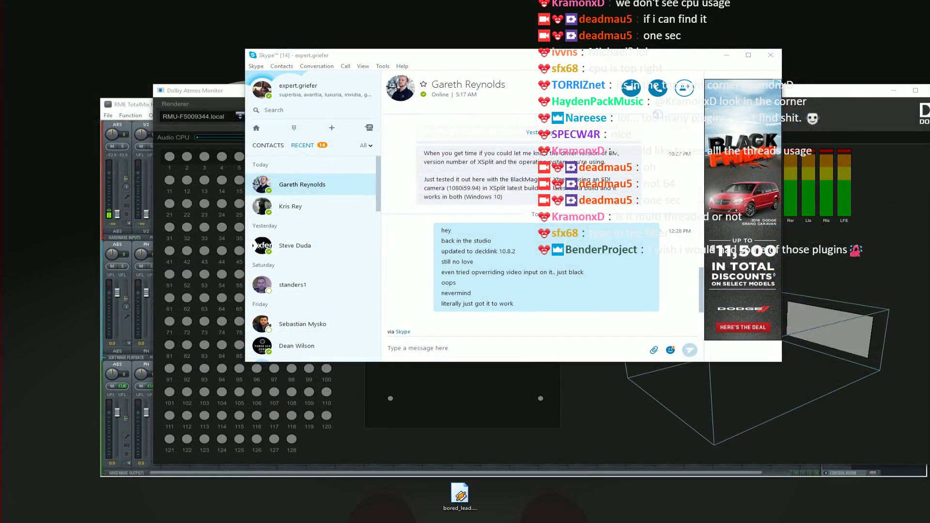
{"action": "left_click", "coordinate": [727, 54]}
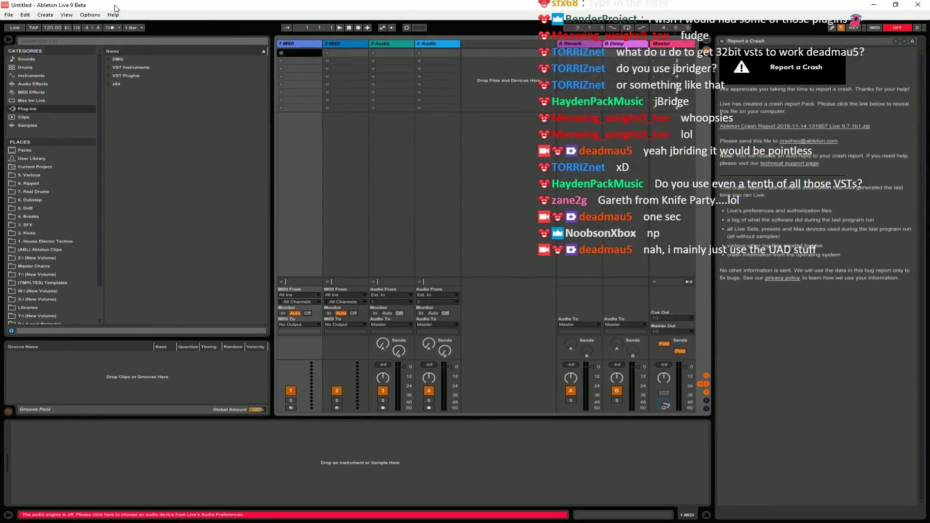
Select an audio device for the ASIO driver in the preferences and close them.
{"action": "left_click", "coordinate": [90, 15]}
{"action": "left_click", "coordinate": [107, 234]}
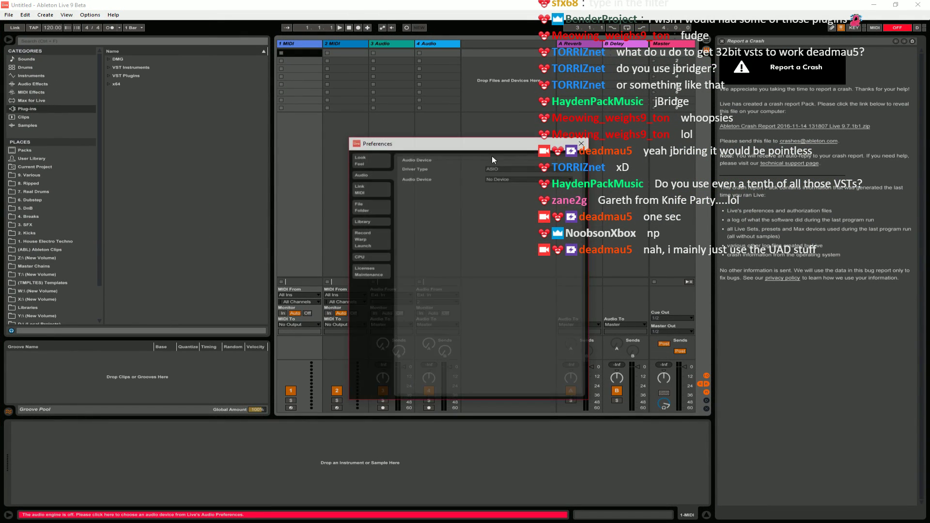
{"action": "left_click", "coordinate": [516, 179]}
{"action": "left_click", "coordinate": [518, 192]}
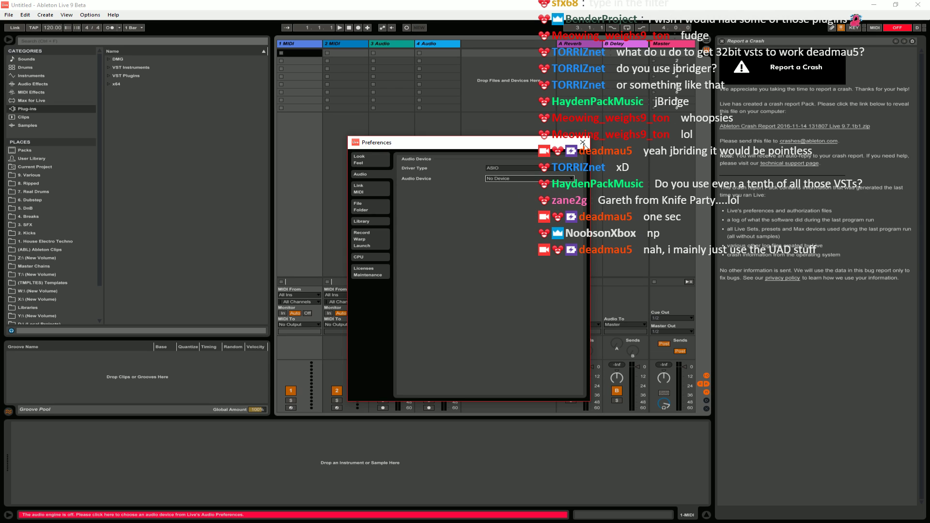
{"action": "left_click", "coordinate": [583, 143]}
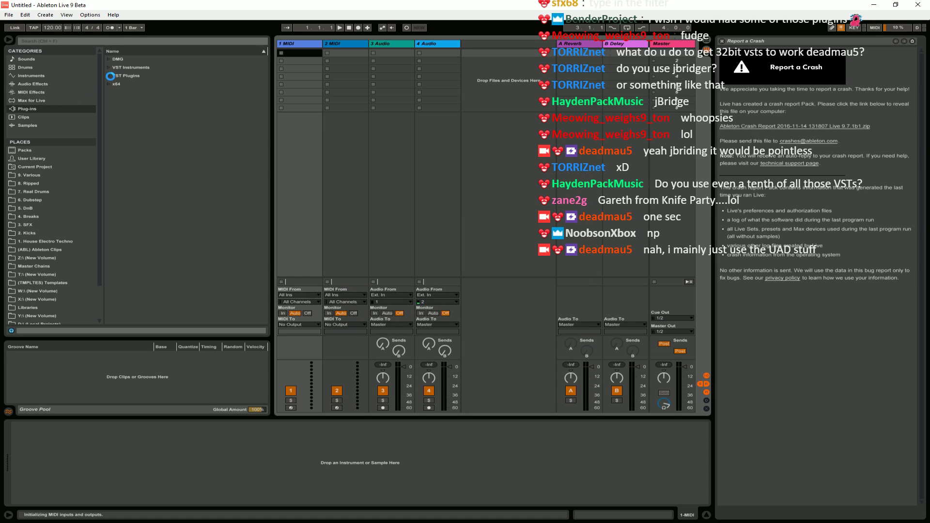
Locate ADAPTIVERB VST under Zynaptiq, ADAPTIVERB 1 in the VST Plugins folder.
{"action": "left_click", "coordinate": [109, 76]}
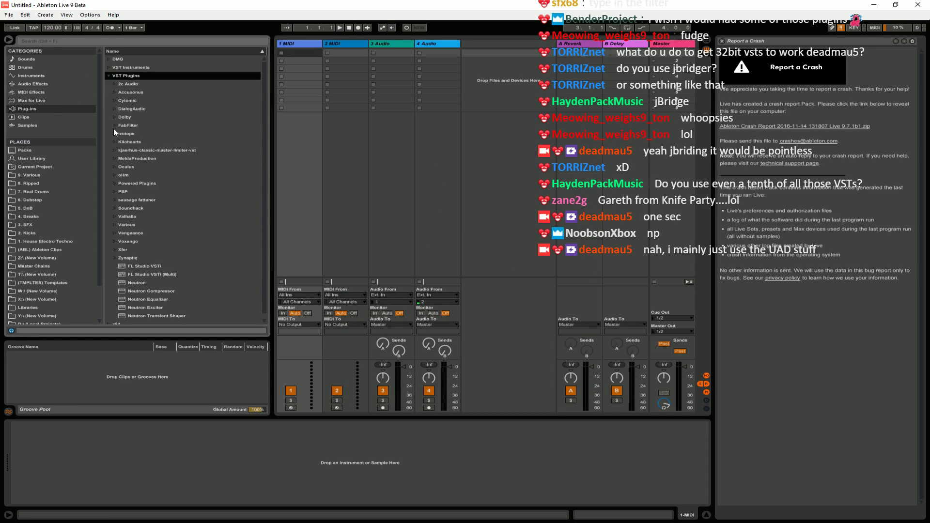
{"action": "left_click", "coordinate": [112, 256]}
{"action": "scroll", "coordinate": [127, 264], "scroll_direction": "down", "scroll_amount": 1}
{"action": "left_click", "coordinate": [120, 244]}
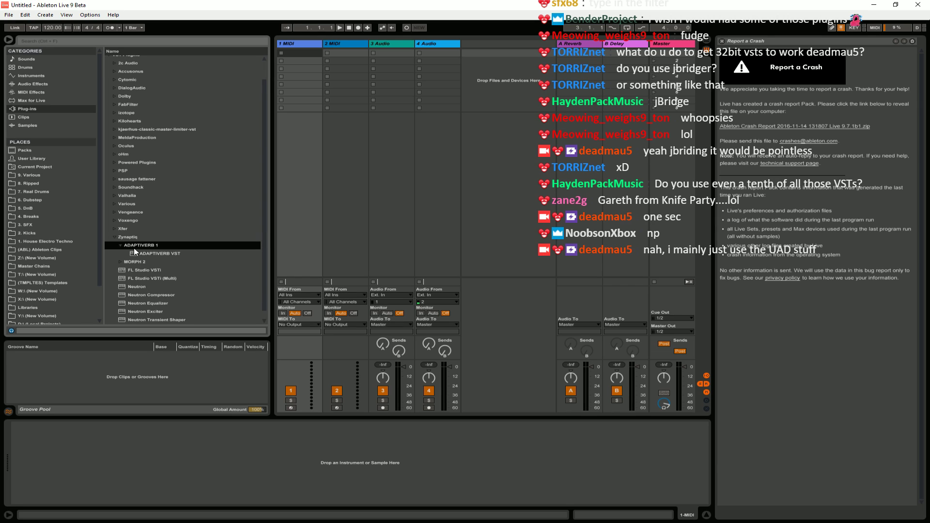
{"action": "scroll", "coordinate": [237, 245], "scroll_direction": "down", "scroll_amount": 1}
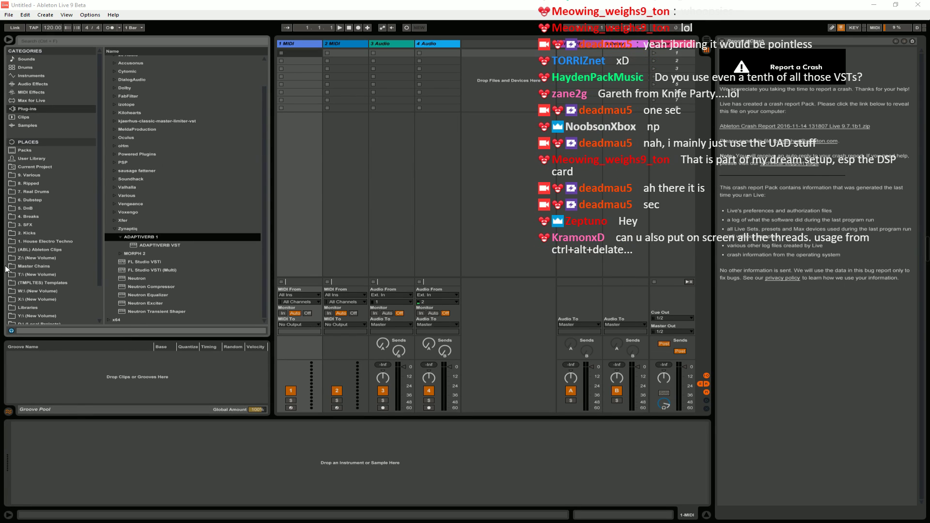
Look through the BANK THESE and !aug 2017 folders of (ABL) Ableton Clips for a clip to use.
{"action": "left_click", "coordinate": [32, 159]}
{"action": "left_click", "coordinate": [38, 236]}
{"action": "left_click", "coordinate": [41, 247]}
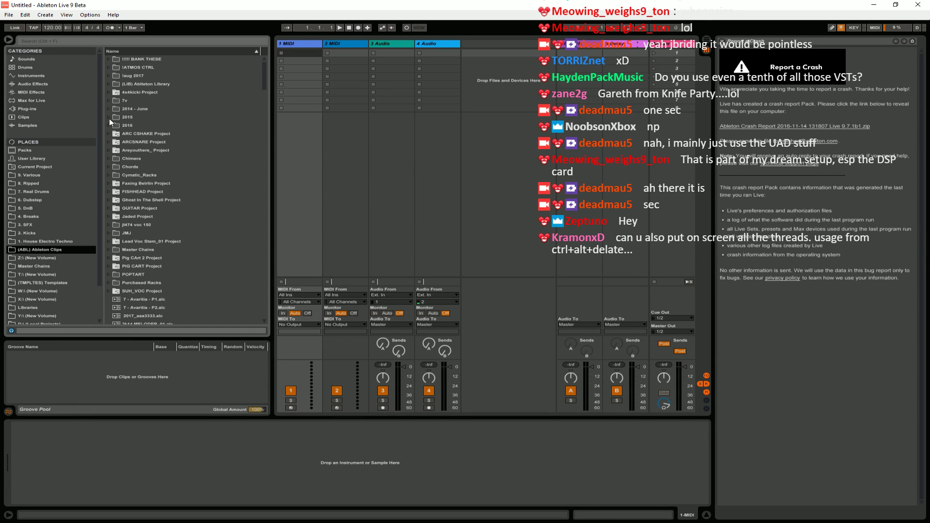
{"action": "left_click", "coordinate": [108, 59]}
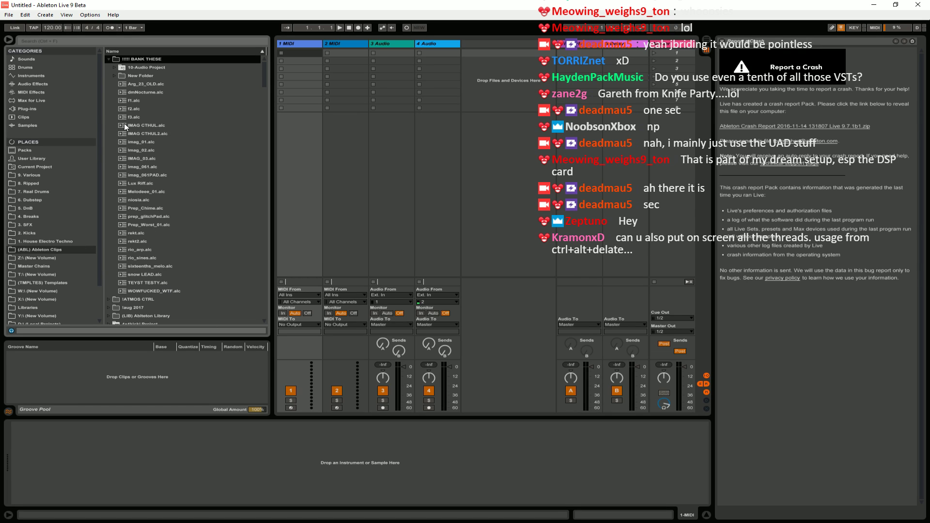
{"action": "left_click", "coordinate": [108, 59]}
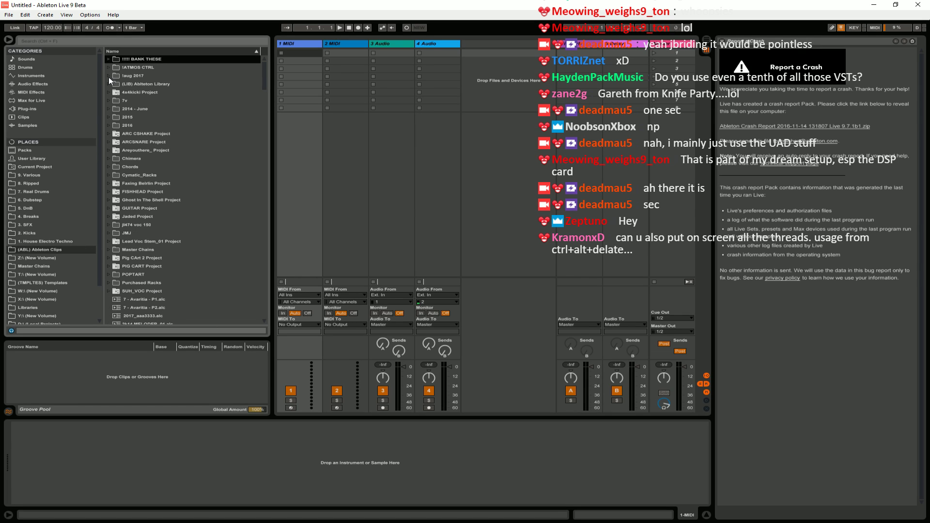
{"action": "left_click", "coordinate": [109, 76]}
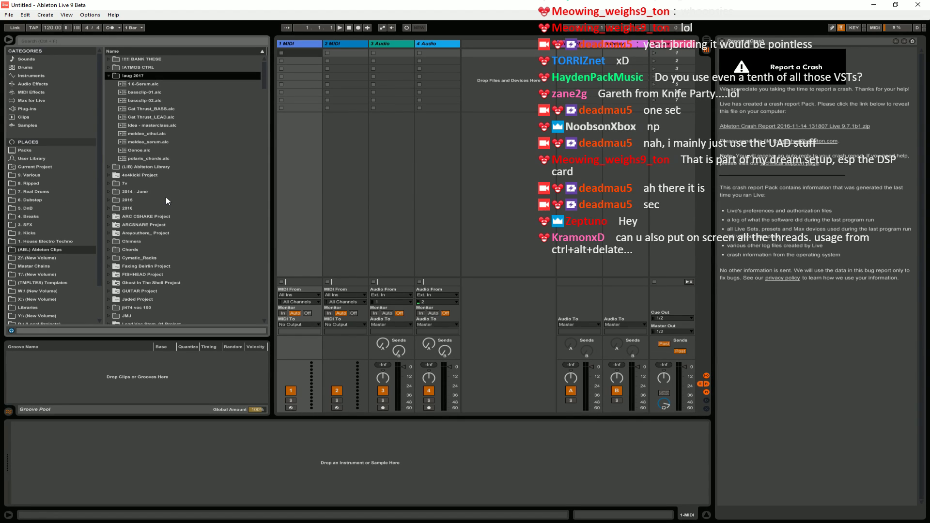
{"action": "left_click", "coordinate": [108, 76]}
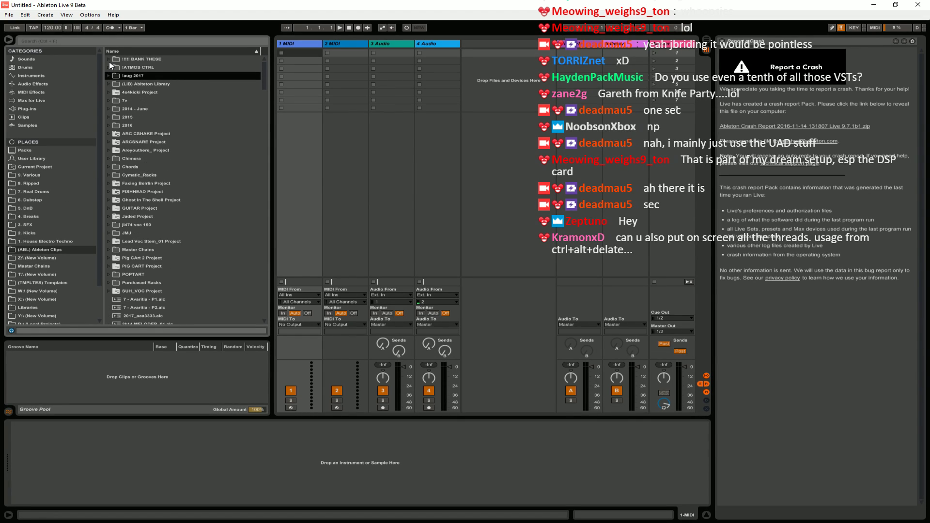
Add imag_01.alc from the BANK THESE folder to the first MIDI track and start playback.
{"action": "left_click", "coordinate": [109, 59]}
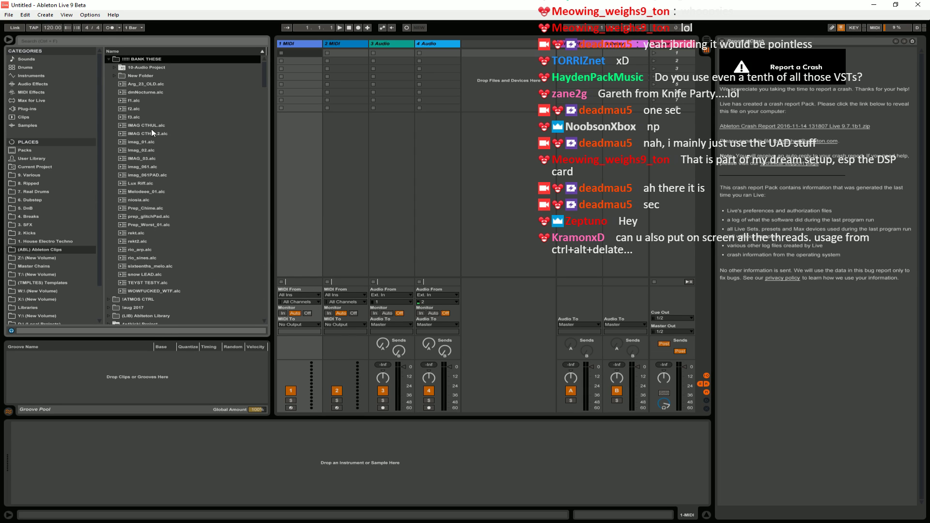
{"action": "left_click_drag", "start_coordinate": [132, 141], "coordinate": [323, 88]}
{"action": "key", "text": "space"}
Loop the full 32-bar range of the imag_01 clip in the arrangement.
{"action": "left_click_drag", "start_coordinate": [648, 81], "coordinate": [647, 92]}
{"action": "left_click_drag", "start_coordinate": [431, 53], "coordinate": [430, 29]}
{"action": "left_click_drag", "start_coordinate": [455, 105], "coordinate": [313, 89]}
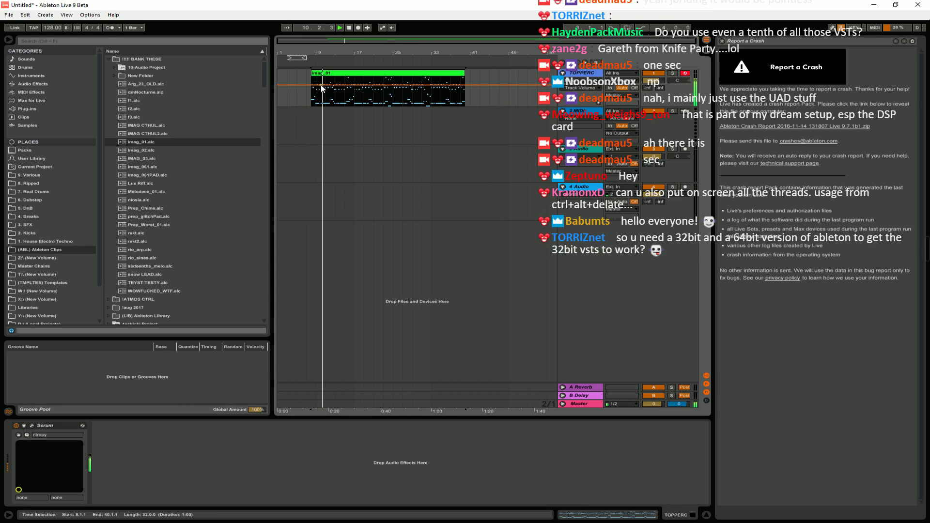
{"action": "key", "text": "ctrl+l"}
Open the Serum editor of the TOPPERC track, move its window clear of the browser, and show its FX page.
{"action": "left_click", "coordinate": [32, 425]}
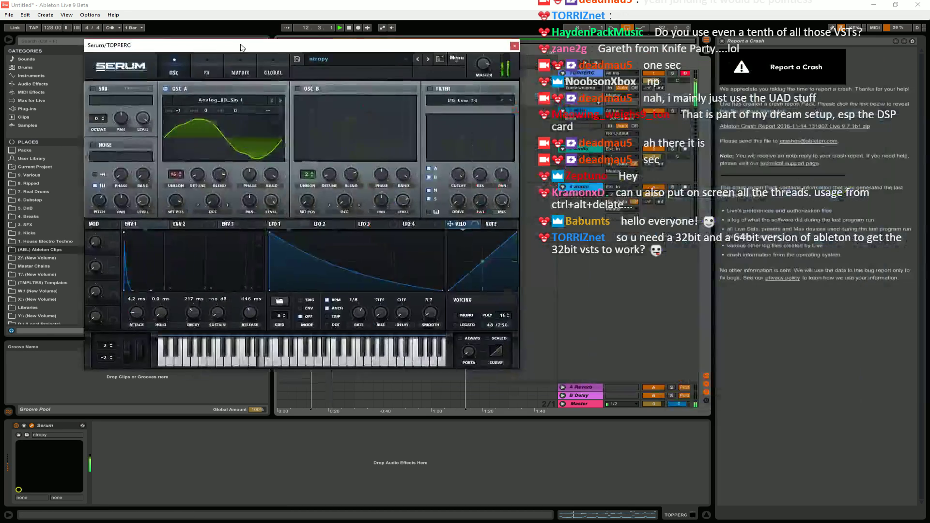
{"action": "left_click_drag", "start_coordinate": [243, 47], "coordinate": [365, 91]}
{"action": "left_click", "coordinate": [329, 115]}
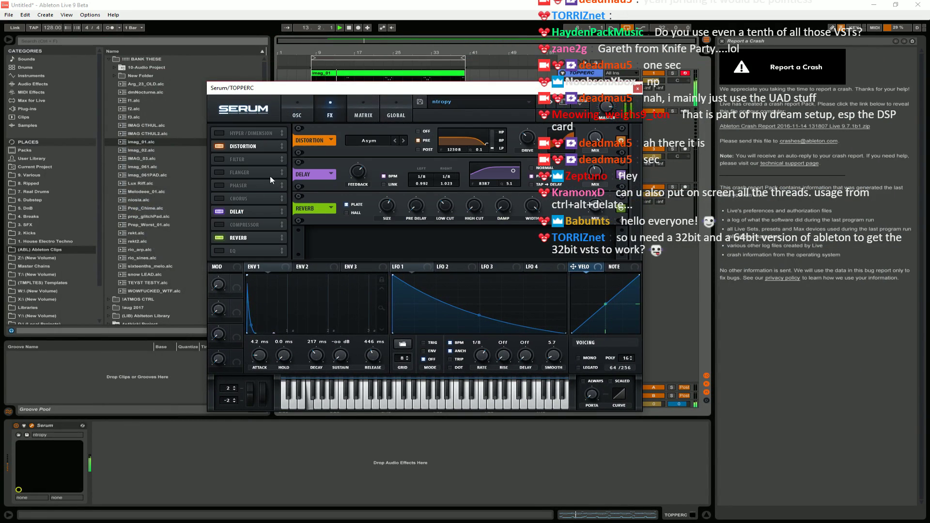
Turn off Serum's Delay and Reverb effects and close its editor window.
{"action": "left_click", "coordinate": [220, 212]}
{"action": "left_click", "coordinate": [218, 238]}
{"action": "left_click", "coordinate": [637, 90]}
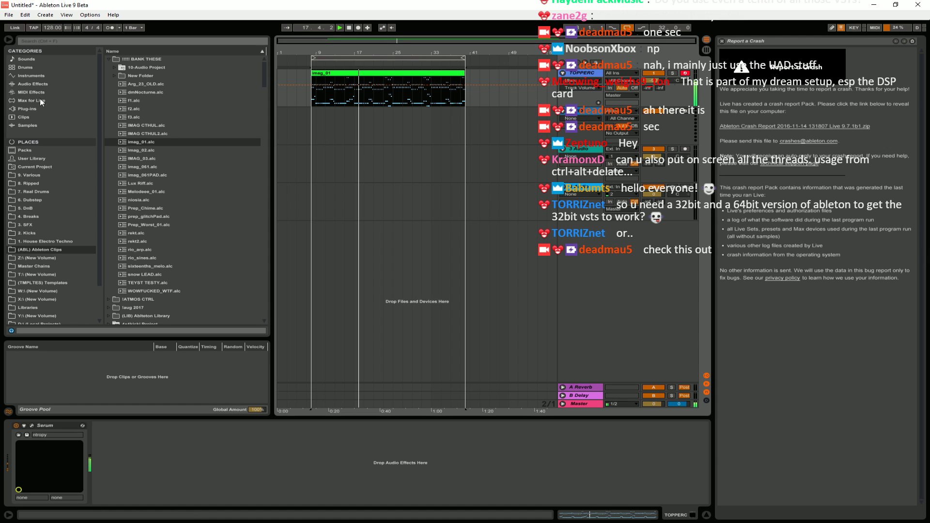
Add the Zynaptiq ADAPTIVERB VST after Serum on the TOPPERC track, move its window clear of the browser, and close the crash report panel.
{"action": "left_click", "coordinate": [30, 108]}
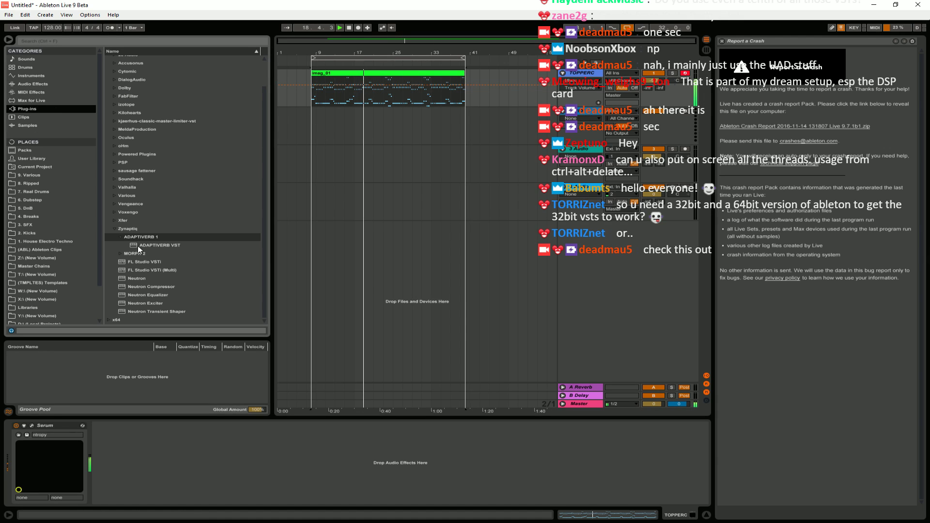
{"action": "left_click", "coordinate": [138, 246]}
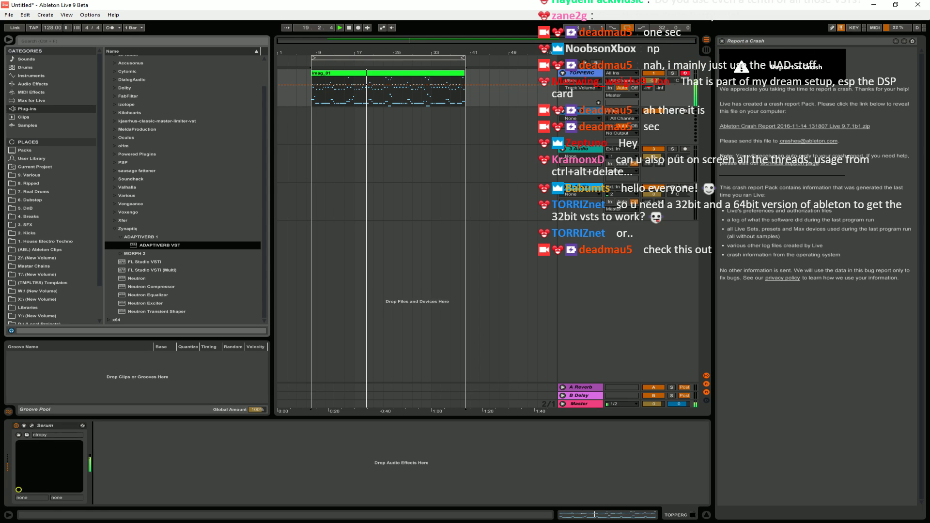
{"action": "key", "text": "Return"}
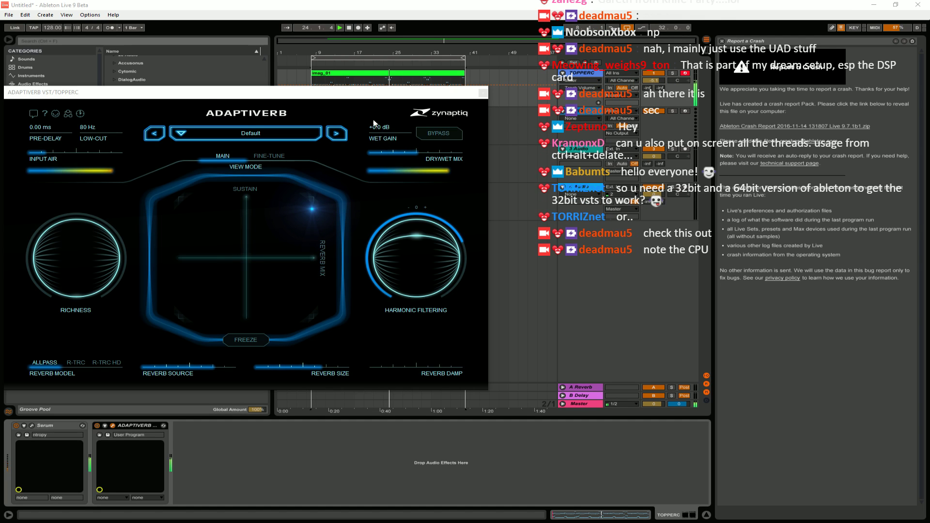
{"action": "left_click_drag", "start_coordinate": [242, 95], "coordinate": [462, 78]}
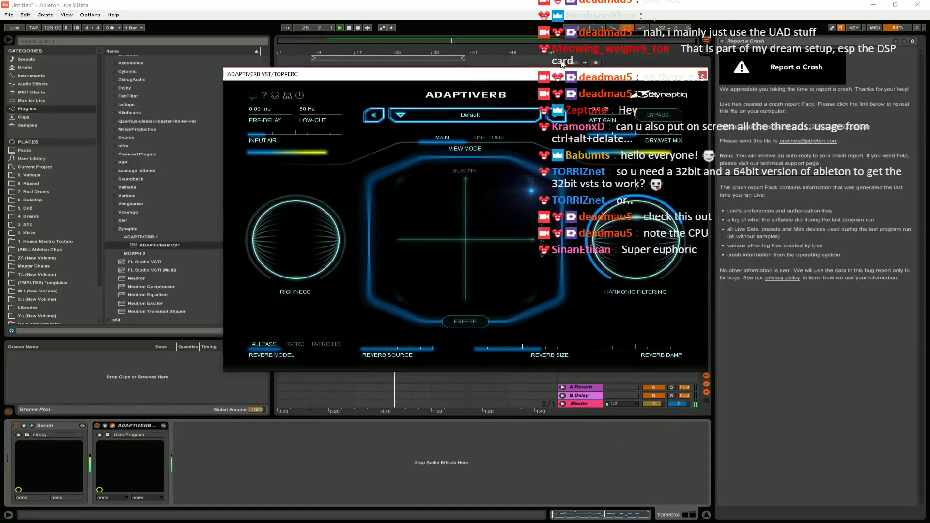
{"action": "left_click", "coordinate": [722, 40]}
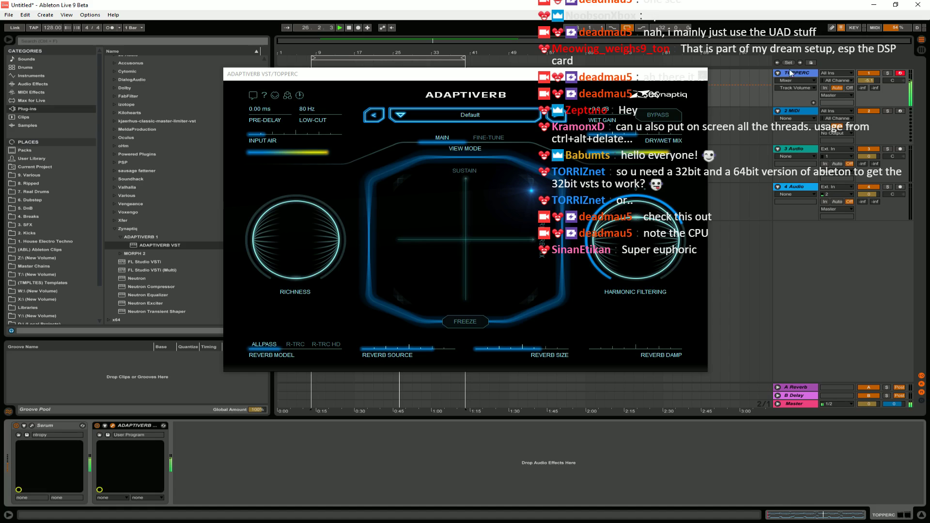
Load the Adaptiverb factory preset 021 SciFi Local Void from 009 Drones and raise the TOPPERC track volume.
{"action": "left_click", "coordinate": [401, 117]}
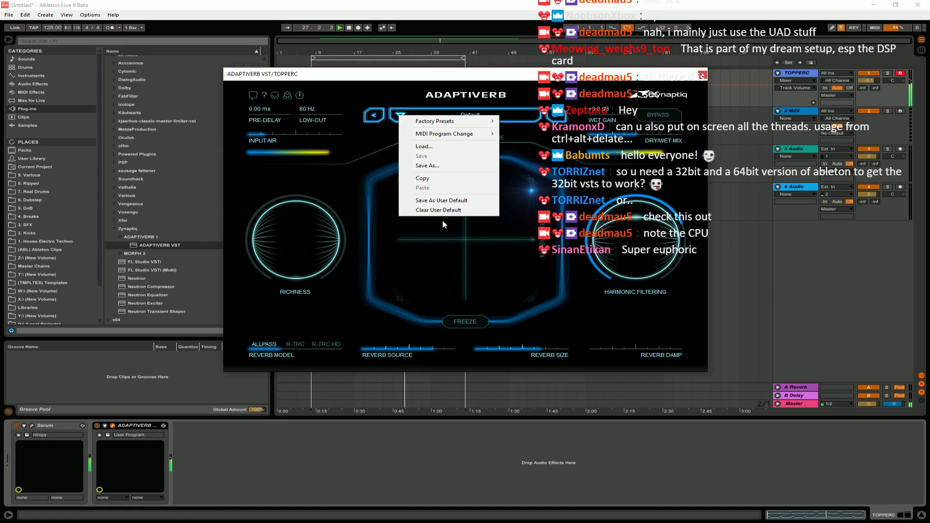
{"action": "mouse_move", "coordinate": [450, 121]}
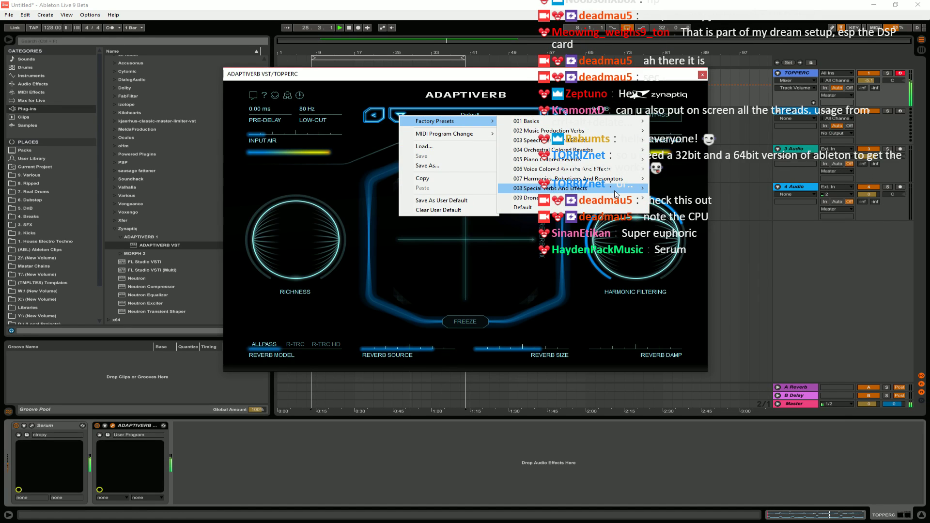
{"action": "mouse_move", "coordinate": [613, 199]}
{"action": "mouse_move", "coordinate": [703, 197]}
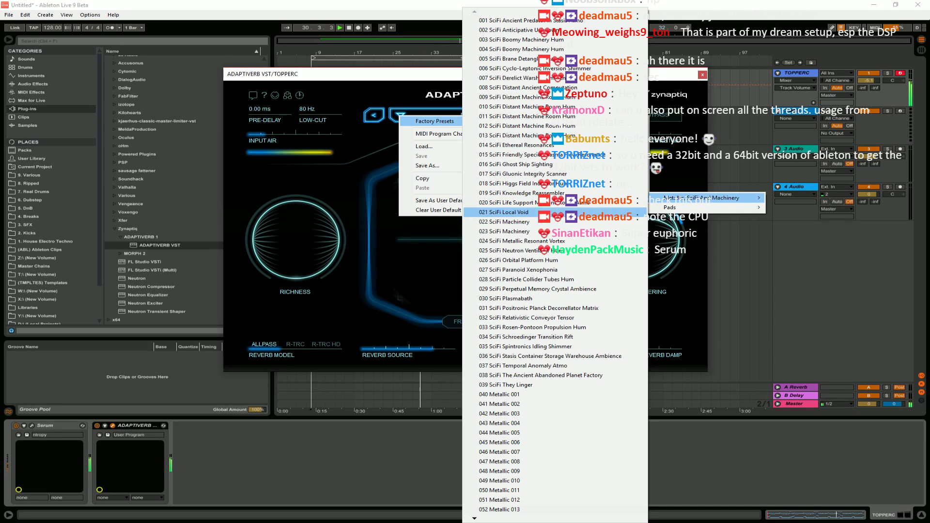
{"action": "left_click", "coordinate": [542, 212]}
{"action": "left_click_drag", "start_coordinate": [869, 81], "coordinate": [868, 67]}
Load the factory preset 022 Raytracing B Small HCF Verb from 001 Basics and reposition the Sustain/Reverb Mix point.
{"action": "left_click", "coordinate": [502, 122]}
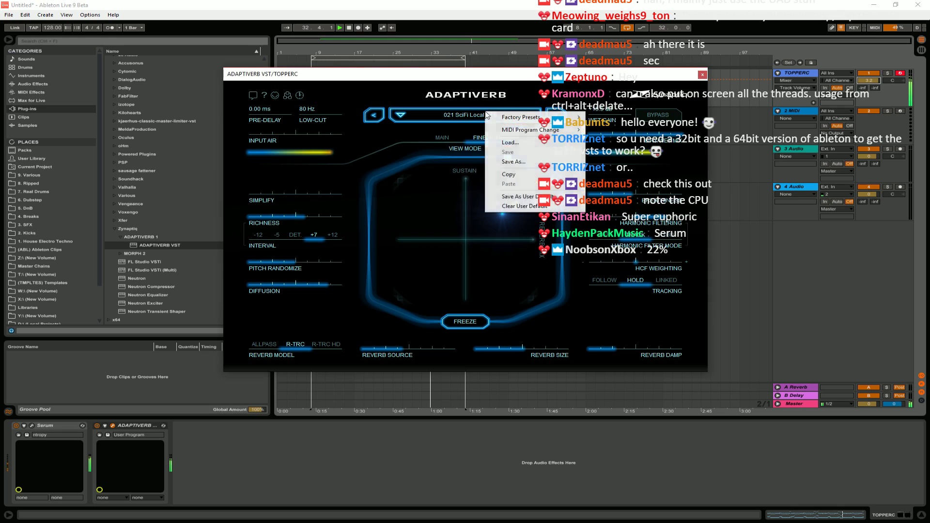
{"action": "mouse_move", "coordinate": [518, 119]}
{"action": "mouse_move", "coordinate": [654, 124]}
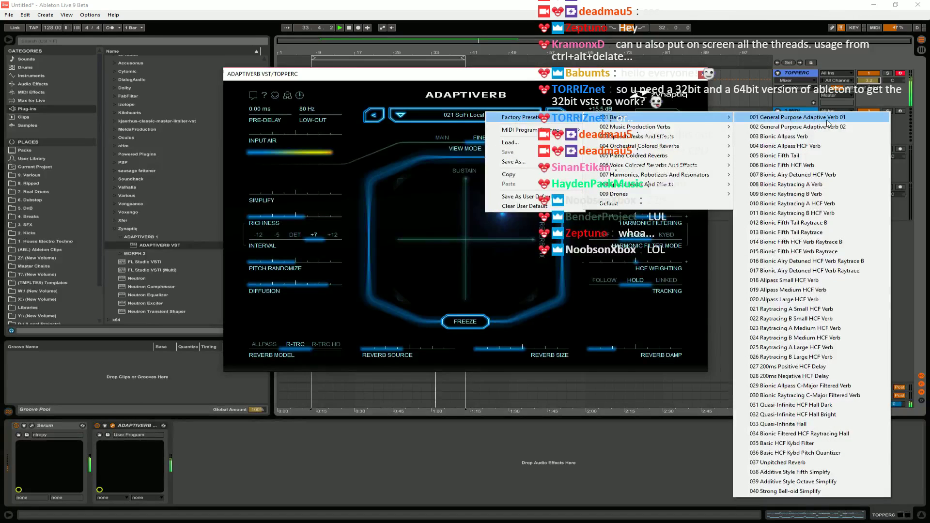
{"action": "left_click", "coordinate": [819, 318]}
{"action": "left_click_drag", "start_coordinate": [527, 242], "coordinate": [499, 197]}
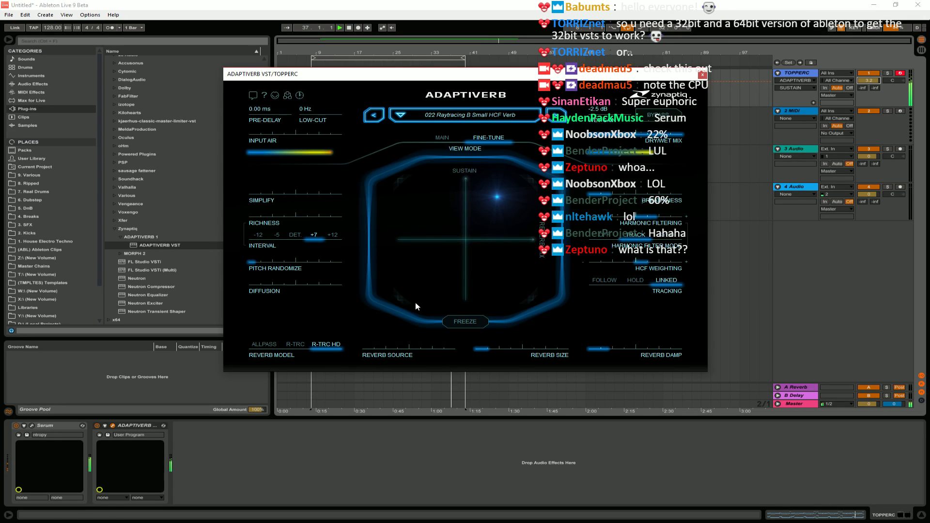
Set Reverb Size to 0.37, HCF Weighting to about 0.35 and Harmonic Filtering to -0.16.
{"action": "left_click_drag", "start_coordinate": [486, 349], "coordinate": [505, 351]}
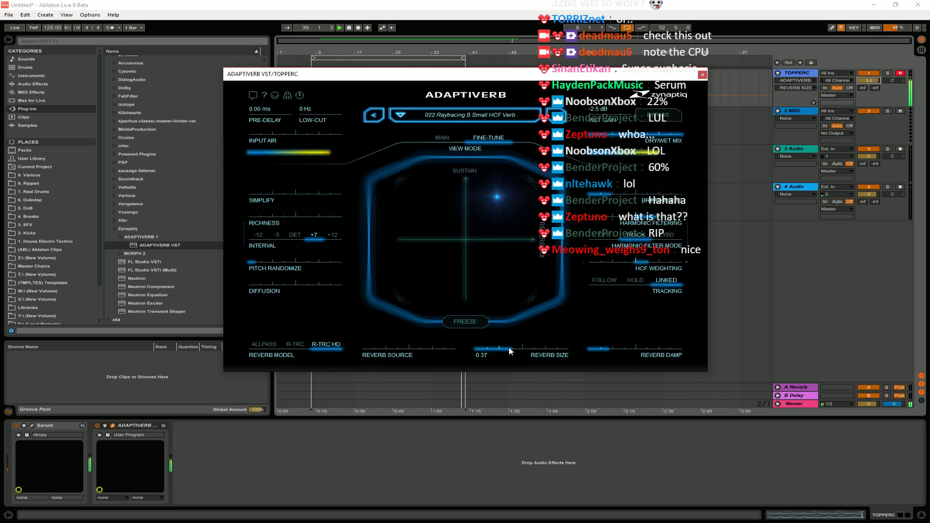
{"action": "left_click_drag", "start_coordinate": [647, 262], "coordinate": [671, 264]}
{"action": "mouse_move", "coordinate": [649, 222]}
{"action": "left_mouse_down"}
{"action": "mouse_move", "coordinate": [685, 222]}
{"action": "mouse_move", "coordinate": [615, 224]}
{"action": "mouse_move", "coordinate": [634, 222]}
{"action": "left_mouse_up"}
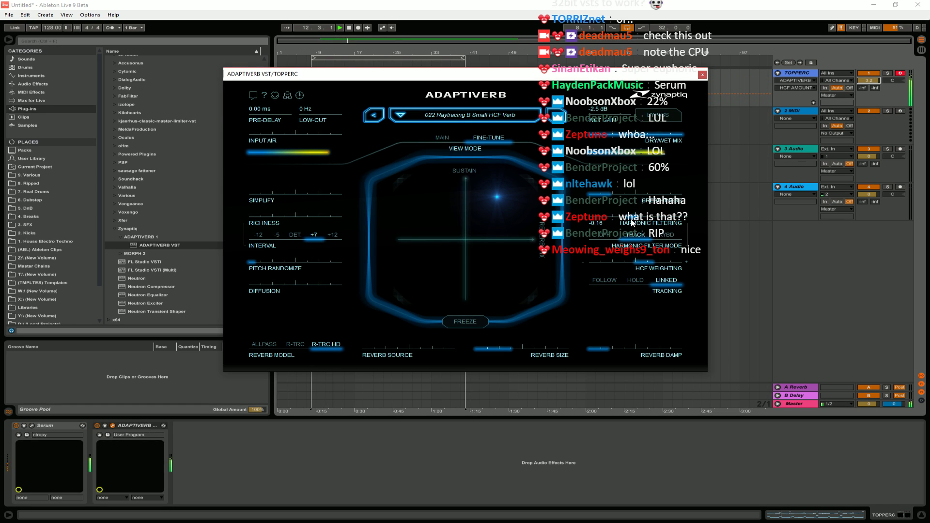
Lower Pitch Randomize to zero, raise Diffusion to about a third, and choose the R-TRC reverb model after trying ALLPASS.
{"action": "left_click_drag", "start_coordinate": [244, 261], "coordinate": [276, 286]}
{"action": "left_click", "coordinate": [266, 344]}
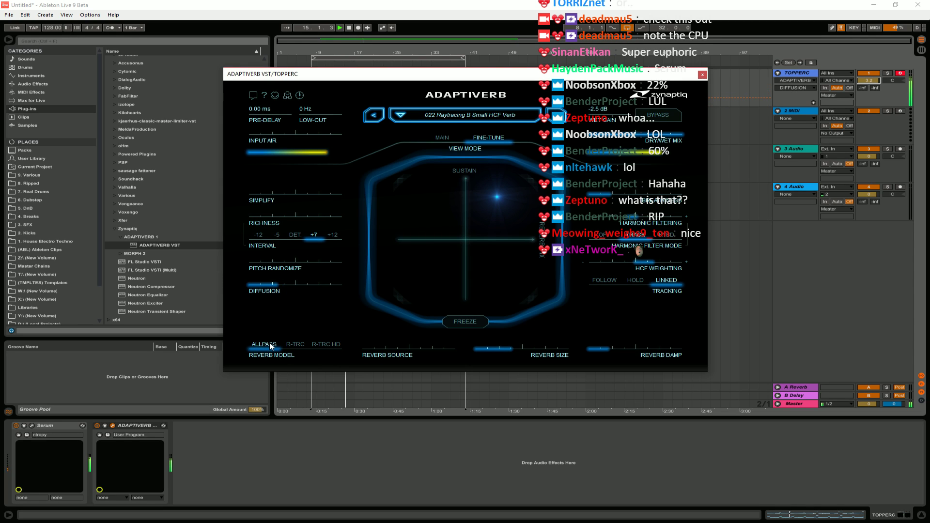
{"action": "left_click", "coordinate": [298, 346]}
Raise Reverb Source to full and Reverb Size to just past halfway, and briefly check the KYBD harmonic filter mode before returning to TRACK.
{"action": "left_click_drag", "start_coordinate": [426, 353], "coordinate": [459, 345]}
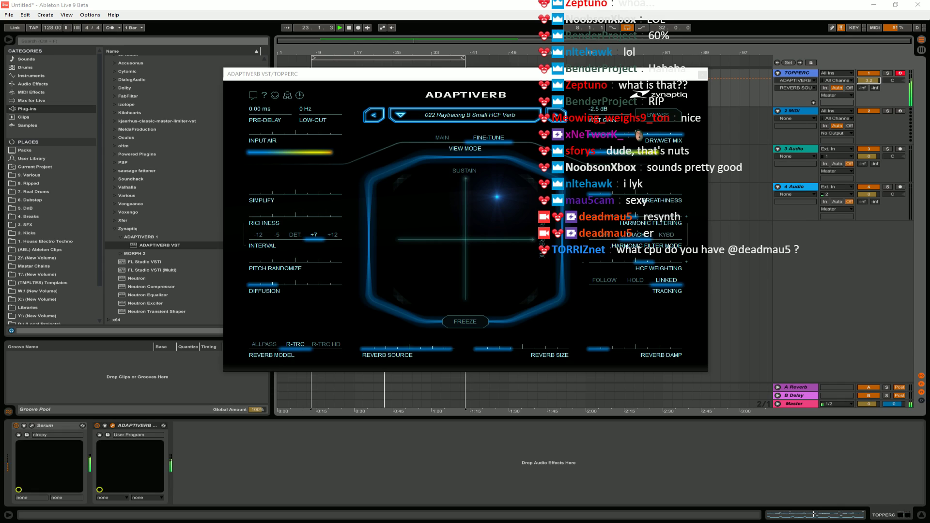
{"action": "mouse_move", "coordinate": [479, 348]}
{"action": "left_click_drag", "start_coordinate": [501, 353], "coordinate": [533, 353]}
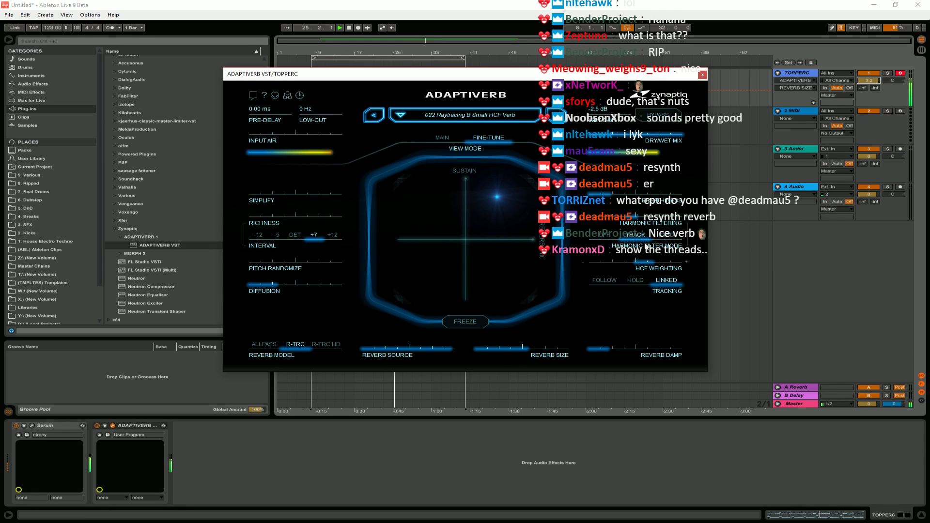
{"action": "left_click", "coordinate": [663, 235]}
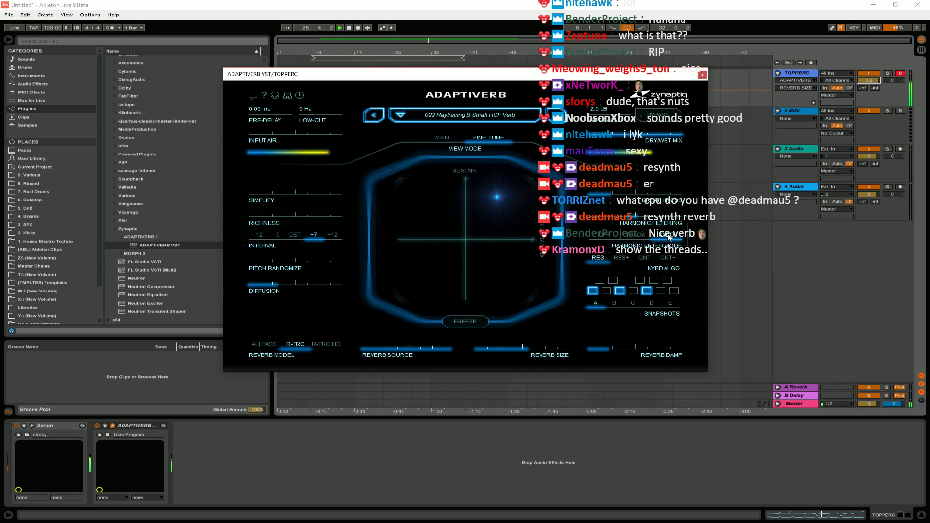
{"action": "left_click", "coordinate": [637, 235]}
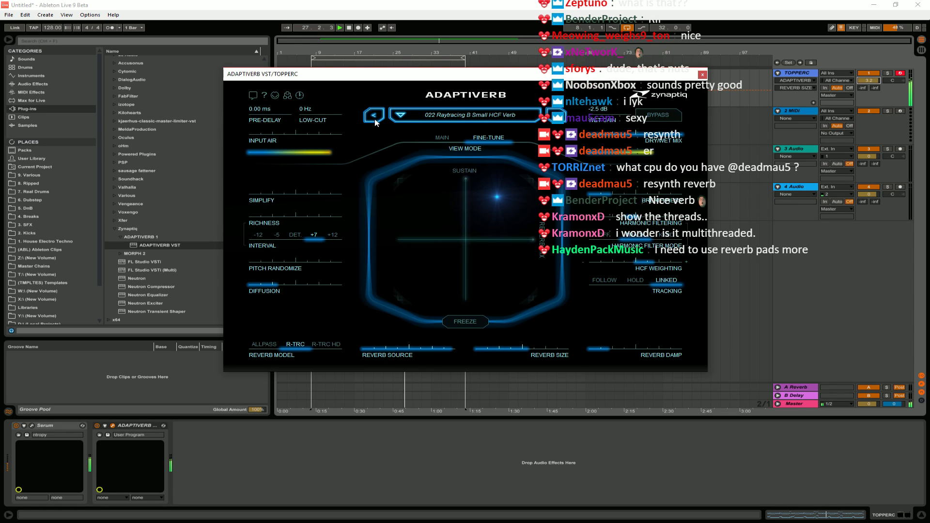
Set the interval to +12 and the reverb model to ALLPASS, and bring Diffusion and Simplify down to near minimum.
{"action": "left_click_drag", "start_coordinate": [277, 193], "coordinate": [350, 193]}
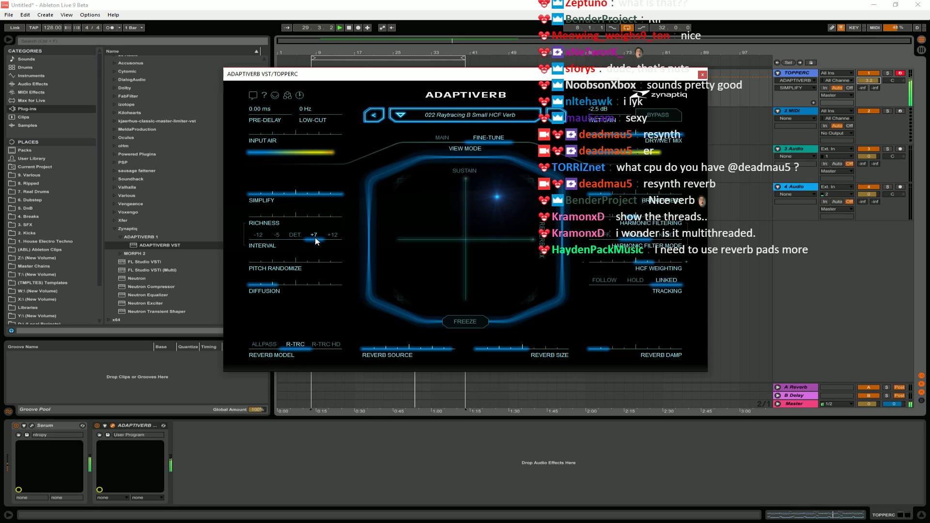
{"action": "left_click", "coordinate": [334, 236]}
{"action": "left_click_drag", "start_coordinate": [259, 289], "coordinate": [249, 290]}
{"action": "left_click", "coordinate": [264, 345]}
{"action": "left_click_drag", "start_coordinate": [322, 199], "coordinate": [256, 203]}
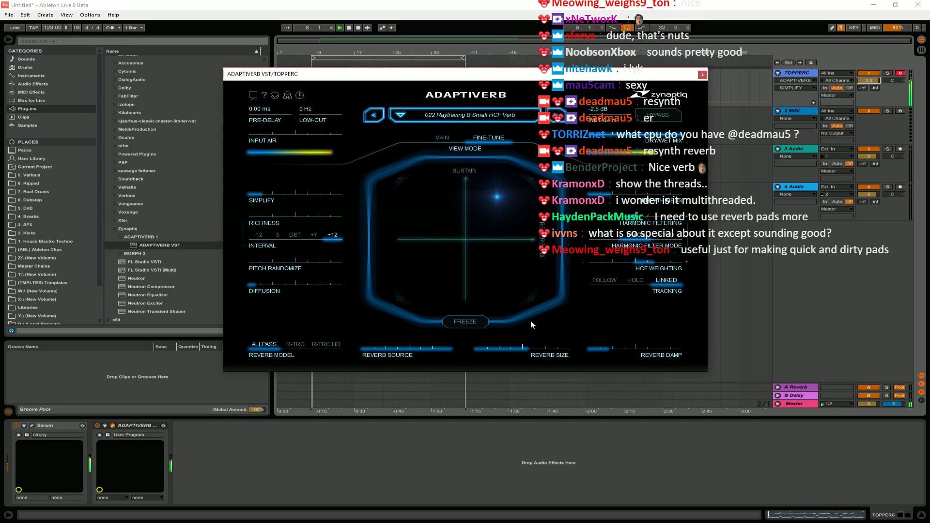
Set Reverb Source to about 0.91 resynth, raise the Dry/Wet Mix, and move the Sustain/Reverb Mix point slightly lower.
{"action": "mouse_move", "coordinate": [436, 351]}
{"action": "left_mouse_down"}
{"action": "mouse_move", "coordinate": [355, 351]}
{"action": "mouse_move", "coordinate": [451, 347]}
{"action": "left_mouse_up"}
{"action": "mouse_move", "coordinate": [675, 137]}
{"action": "left_mouse_down"}
{"action": "mouse_move", "coordinate": [611, 140]}
{"action": "mouse_move", "coordinate": [683, 141]}
{"action": "left_mouse_up"}
{"action": "mouse_move", "coordinate": [497, 197]}
{"action": "left_mouse_down"}
{"action": "mouse_move", "coordinate": [468, 176]}
{"action": "mouse_move", "coordinate": [483, 208]}
{"action": "mouse_move", "coordinate": [502, 206]}
{"action": "left_mouse_up"}
Freeze the reverb, lower the Dry/Wet Mix while it holds, and release the freeze.
{"action": "left_click", "coordinate": [460, 323]}
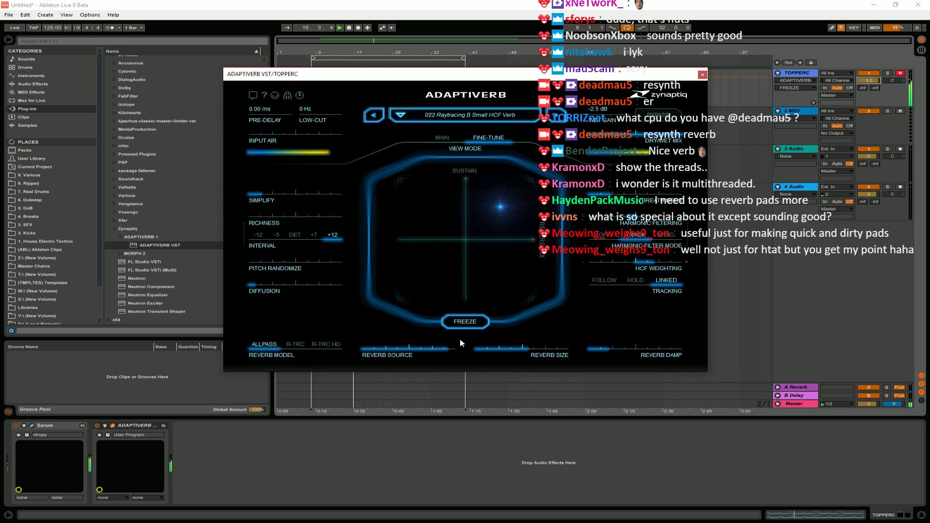
{"action": "mouse_move", "coordinate": [673, 139]}
{"action": "mouse_move", "coordinate": [673, 139]}
{"action": "left_mouse_down"}
{"action": "mouse_move", "coordinate": [647, 139]}
{"action": "mouse_move", "coordinate": [655, 139]}
{"action": "left_mouse_up"}
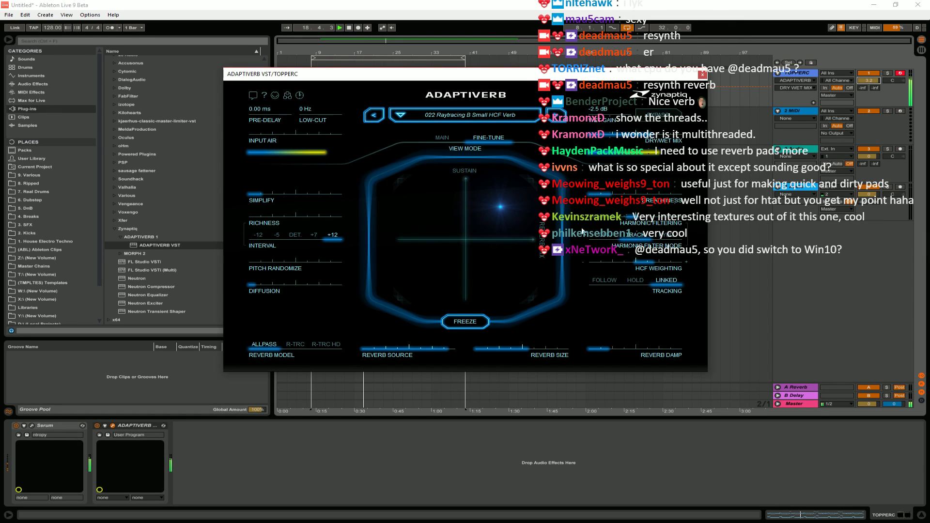
{"action": "left_click", "coordinate": [466, 322]}
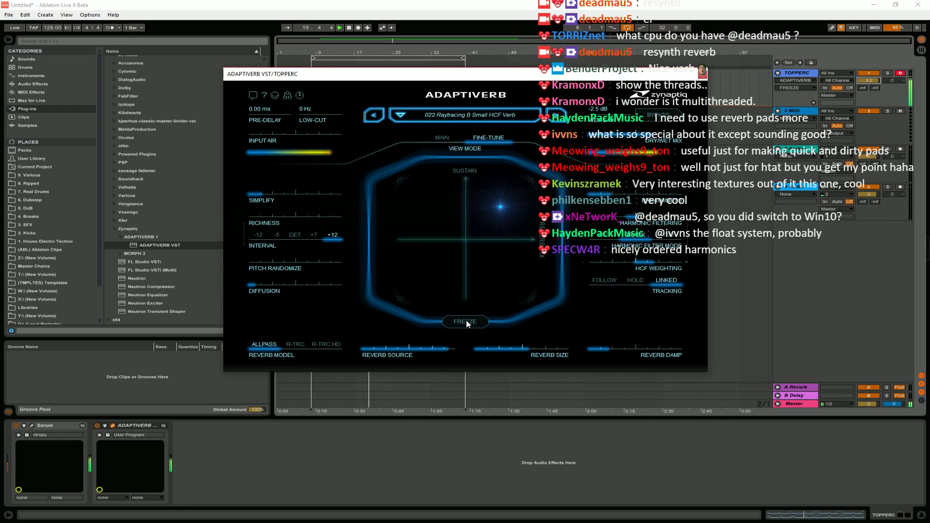
Freeze the reverb again, raise the Dry/Wet Mix to full, set Simplify to about 0.57, and release the freeze.
{"action": "left_click", "coordinate": [466, 322]}
{"action": "left_click_drag", "start_coordinate": [647, 135], "coordinate": [697, 138]}
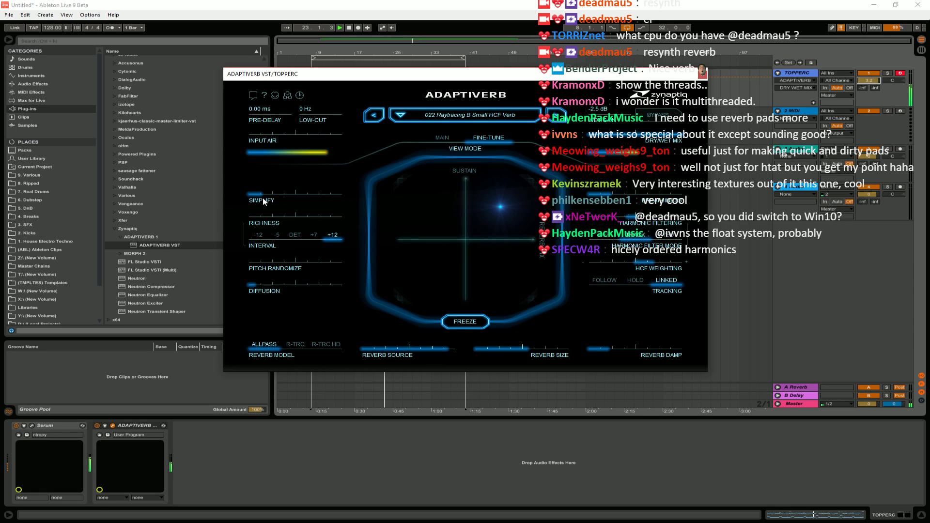
{"action": "left_click_drag", "start_coordinate": [286, 195], "coordinate": [322, 205]}
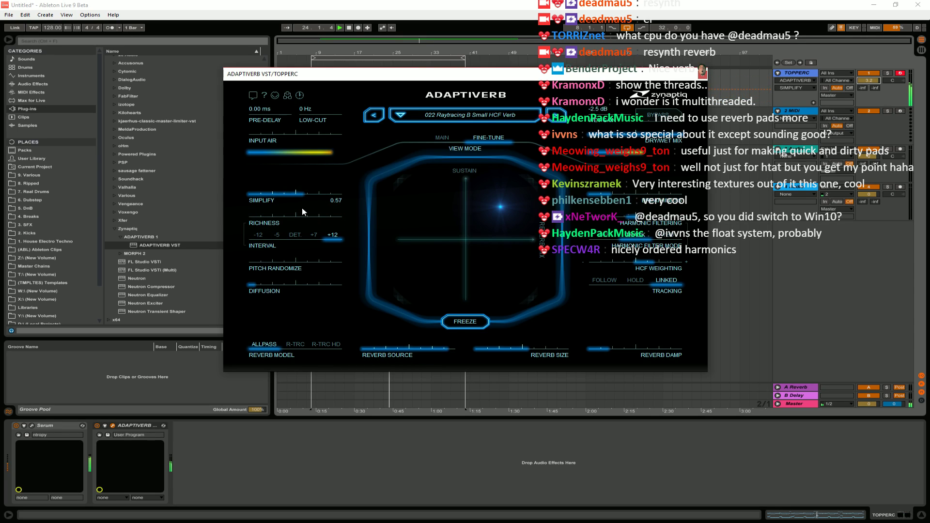
{"action": "left_click", "coordinate": [466, 322]}
Switch to the R-TRC model with slightly more Reverb Size and zero Reverb Damp, and set Tracking to FOLLOW.
{"action": "mouse_move", "coordinate": [529, 351]}
{"action": "left_mouse_down"}
{"action": "mouse_move", "coordinate": [556, 350]}
{"action": "mouse_move", "coordinate": [533, 353]}
{"action": "left_mouse_up"}
{"action": "left_click_drag", "start_coordinate": [671, 355], "coordinate": [554, 350]}
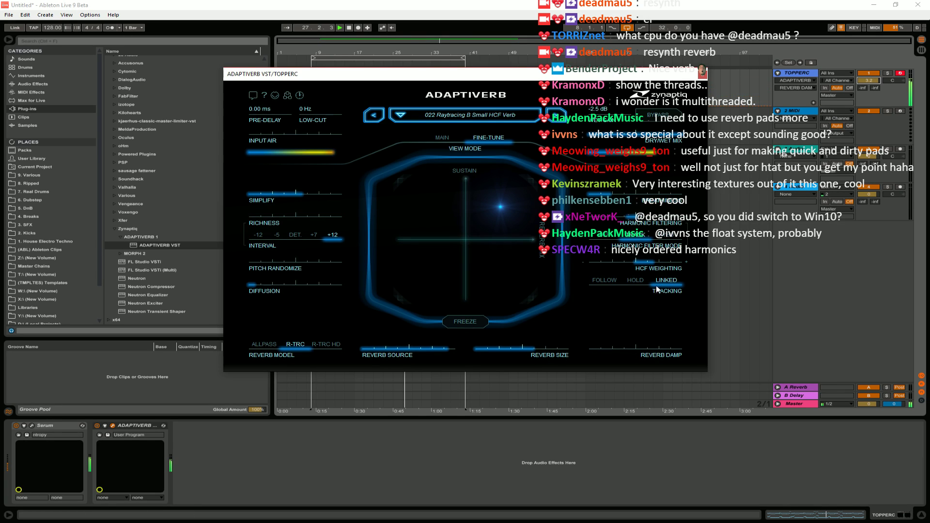
{"action": "left_click", "coordinate": [633, 287]}
{"action": "left_click", "coordinate": [604, 283]}
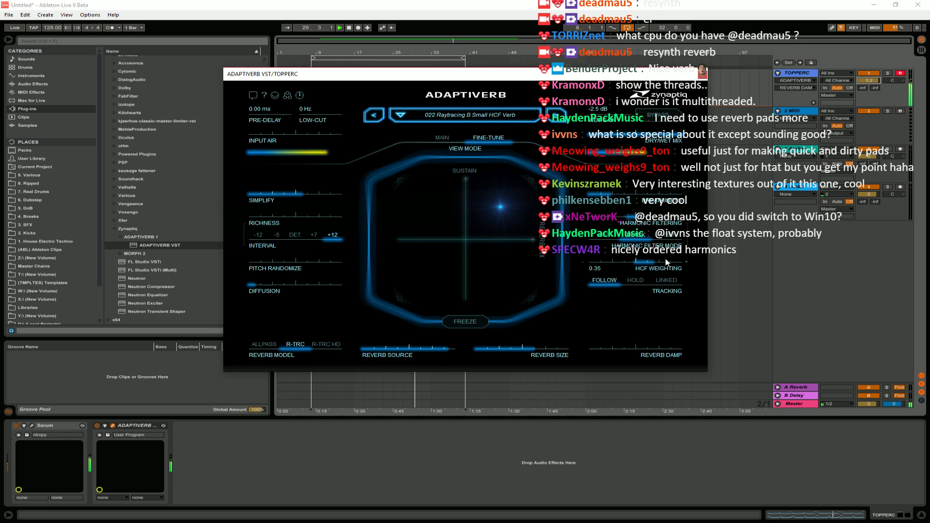
Set Harmonic Filter Mode to KYBD with the QNT+ algorithm and lower the Harmonic Filtering amount.
{"action": "left_click", "coordinate": [666, 236]}
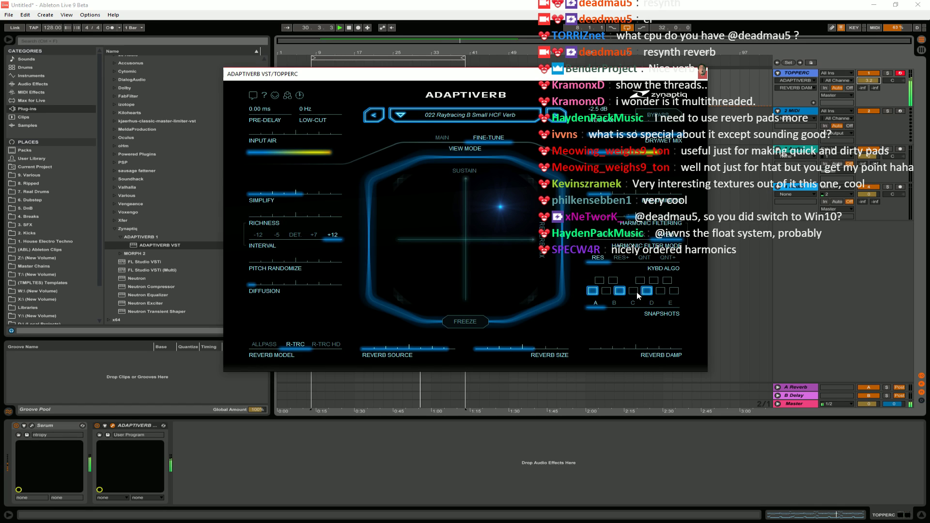
{"action": "left_click", "coordinate": [627, 265]}
{"action": "left_click", "coordinate": [667, 263]}
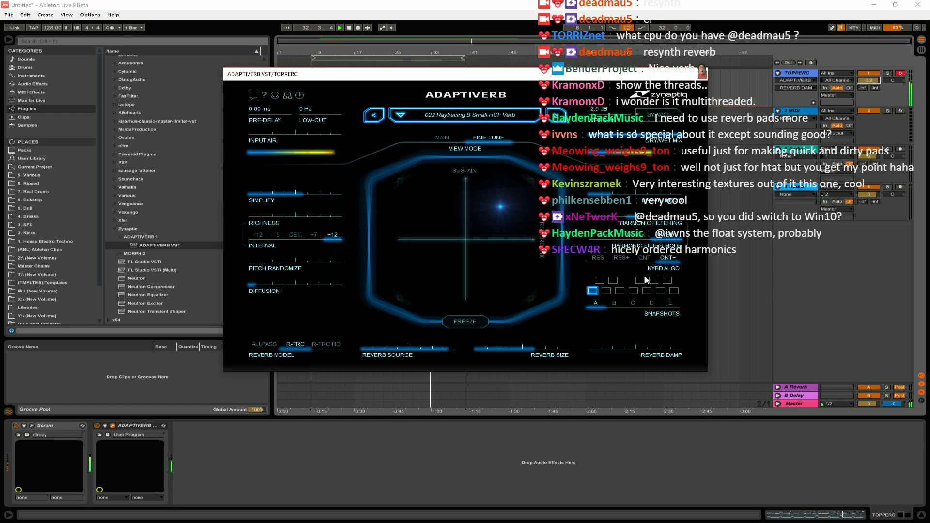
{"action": "left_click_drag", "start_coordinate": [635, 226], "coordinate": [592, 225]}
Adjust the Dry/Wet Mix, try the freeze once more, and lower Reverb Source until it is mostly direct input.
{"action": "left_click_drag", "start_coordinate": [671, 148], "coordinate": [669, 142]}
{"action": "mouse_move", "coordinate": [407, 352]}
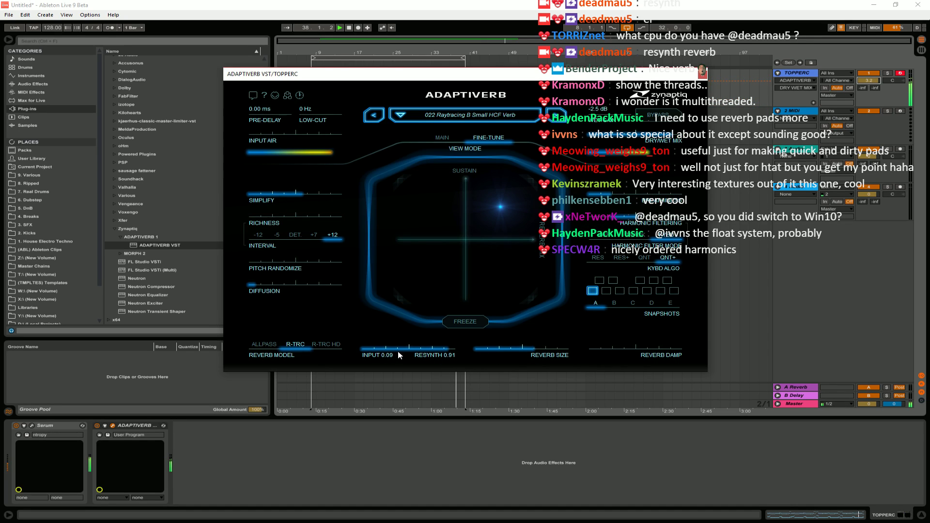
{"action": "mouse_move", "coordinate": [423, 352]}
{"action": "left_mouse_down"}
{"action": "mouse_move", "coordinate": [352, 357]}
{"action": "mouse_move", "coordinate": [434, 352]}
{"action": "mouse_move", "coordinate": [422, 352]}
{"action": "left_mouse_up"}
{"action": "left_click", "coordinate": [463, 325]}
{"action": "left_click_drag", "start_coordinate": [663, 136], "coordinate": [684, 145]}
{"action": "left_click_drag", "start_coordinate": [421, 353], "coordinate": [395, 356]}
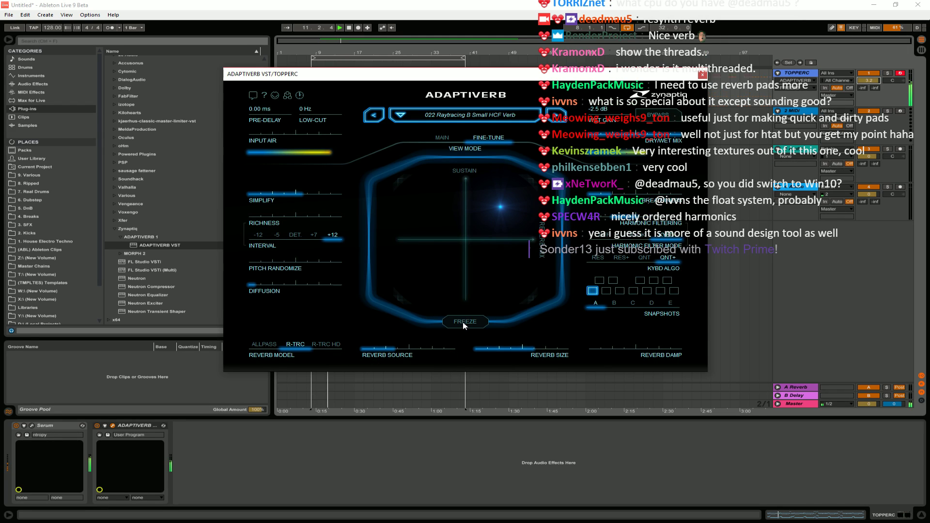
{"action": "left_click_drag", "start_coordinate": [421, 349], "coordinate": [385, 356]}
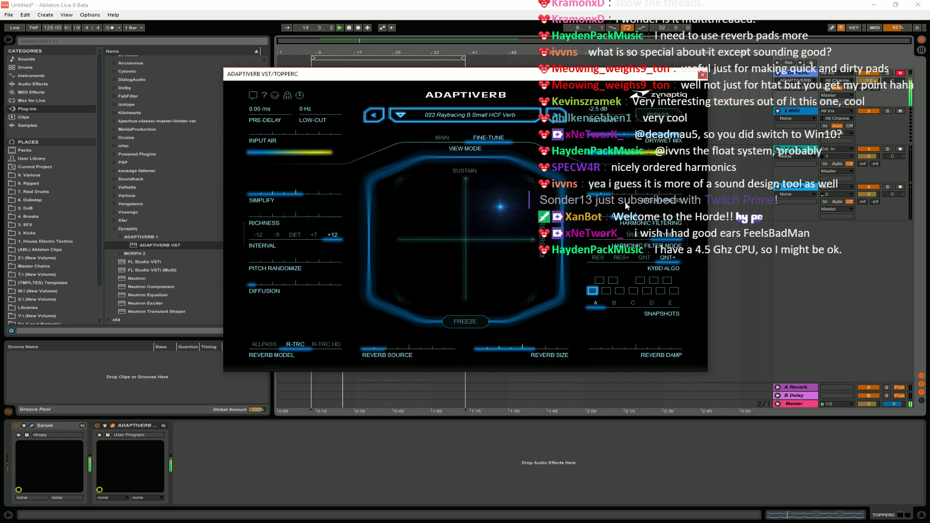
Lower Reverb Size to near minimum and set Richness to 100 in the main view mode.
{"action": "left_click_drag", "start_coordinate": [517, 358], "coordinate": [479, 352]}
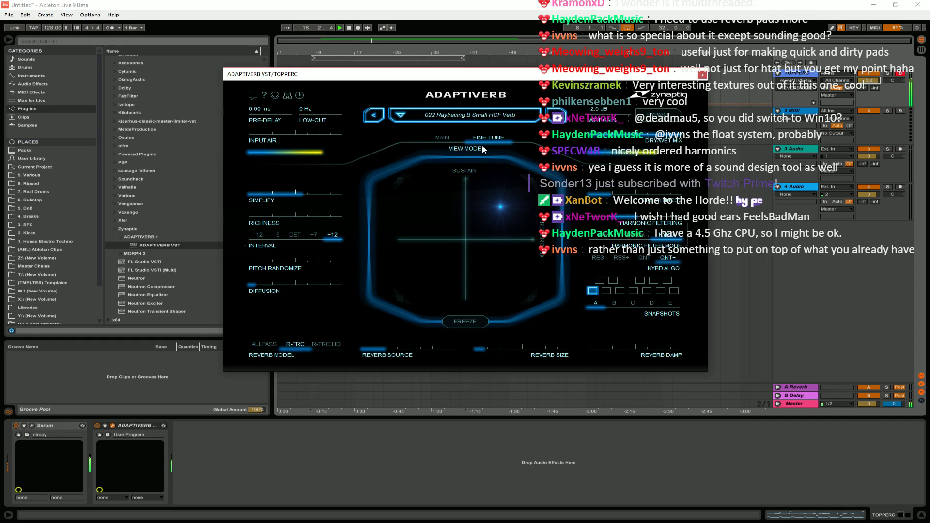
{"action": "left_click", "coordinate": [442, 137]}
{"action": "left_click_drag", "start_coordinate": [297, 234], "coordinate": [325, 153]}
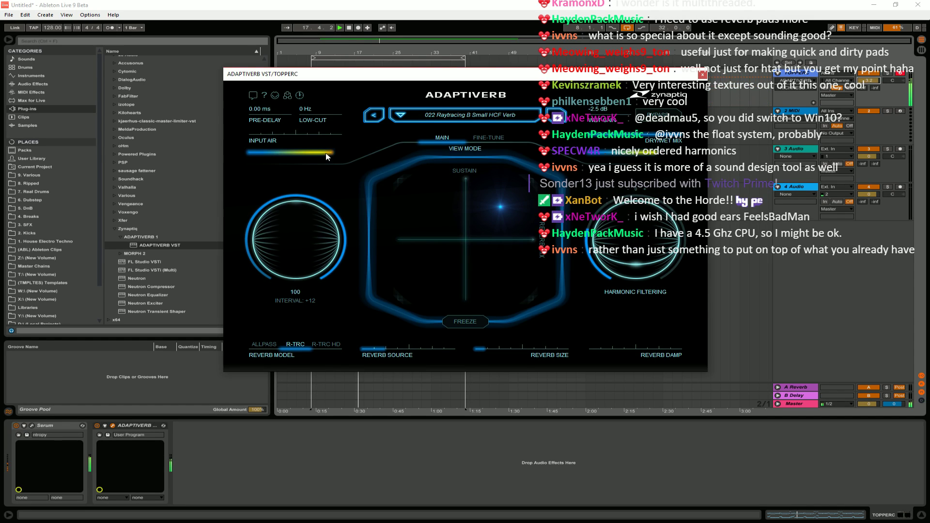
Set the Harmonic Filtering amount to -0.47, switch to the fine-tune view mode, and set Harmonic Filter Mode to TRACK.
{"action": "mouse_move", "coordinate": [613, 244]}
{"action": "left_mouse_down"}
{"action": "mouse_move", "coordinate": [626, 222]}
{"action": "mouse_move", "coordinate": [630, 240]}
{"action": "left_mouse_up"}
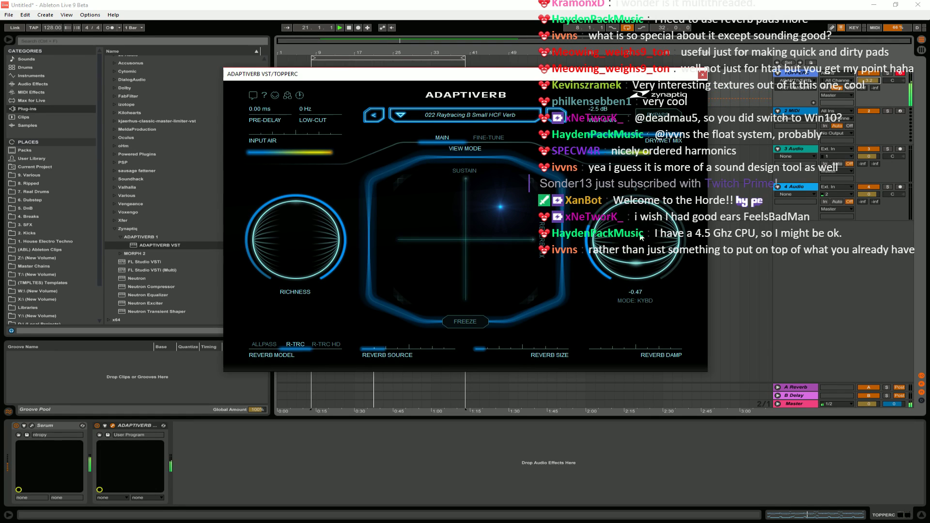
{"action": "left_click", "coordinate": [493, 139]}
{"action": "mouse_move", "coordinate": [619, 270]}
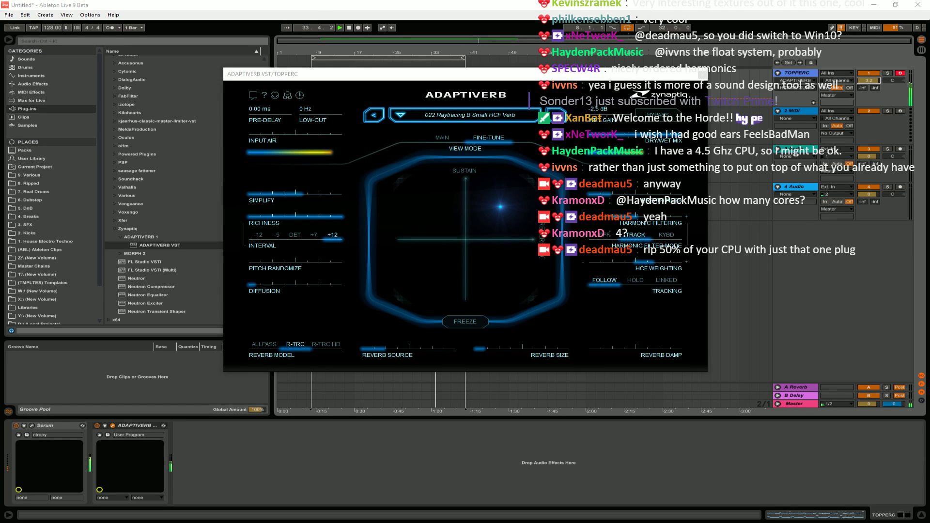
Check the CPU load in Task Manager, close it, and switch the Adaptiverb device off and on to compare the load in Live.
{"action": "key", "text": "ctrl+shift+Escape"}
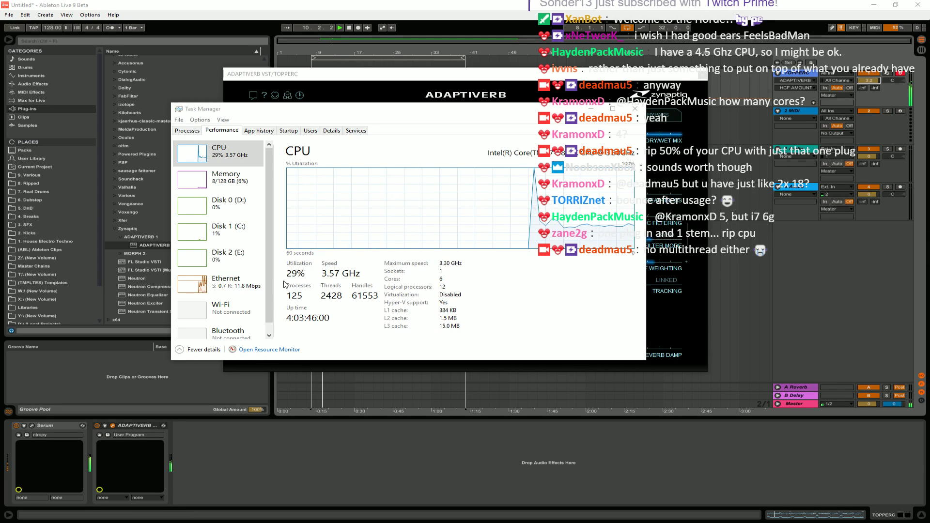
{"action": "left_click_drag", "start_coordinate": [267, 221], "coordinate": [286, 181]}
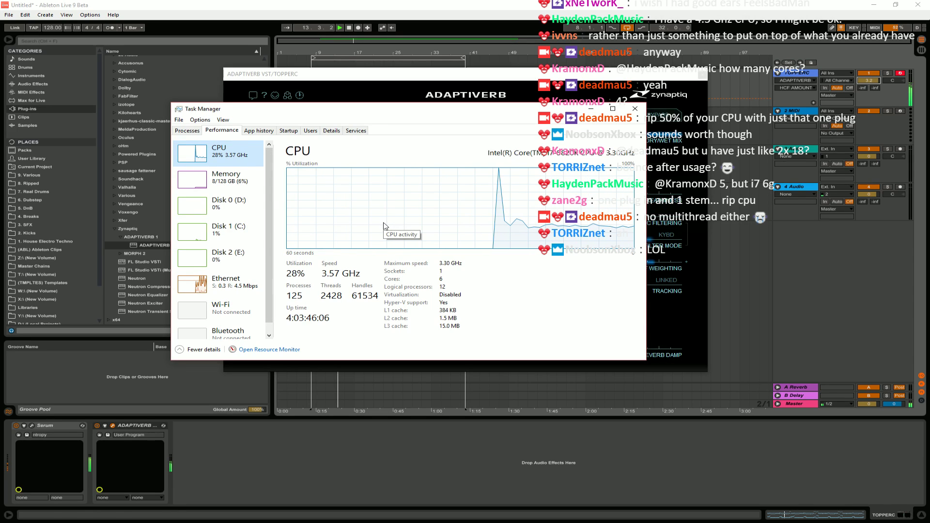
{"action": "left_click", "coordinate": [642, 112]}
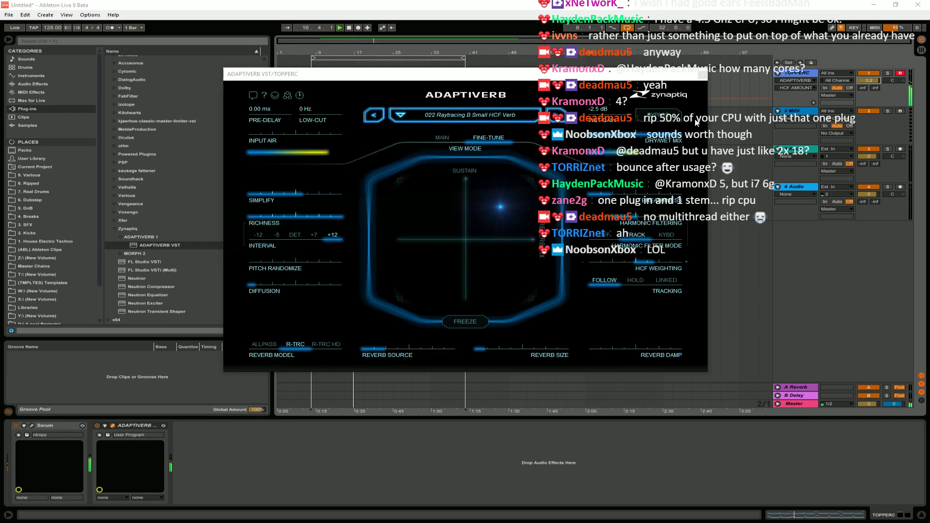
{"action": "left_click", "coordinate": [96, 426]}
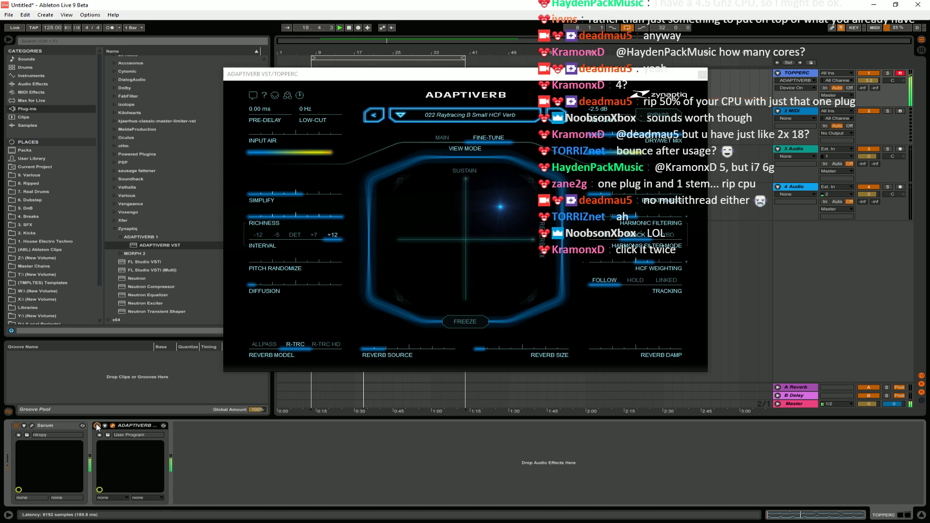
{"action": "left_click", "coordinate": [97, 426]}
Set Reverb Source fully to resynth with slightly more Sustain, and raise the TOPPERC track volume.
{"action": "left_click_drag", "start_coordinate": [391, 350], "coordinate": [468, 356]}
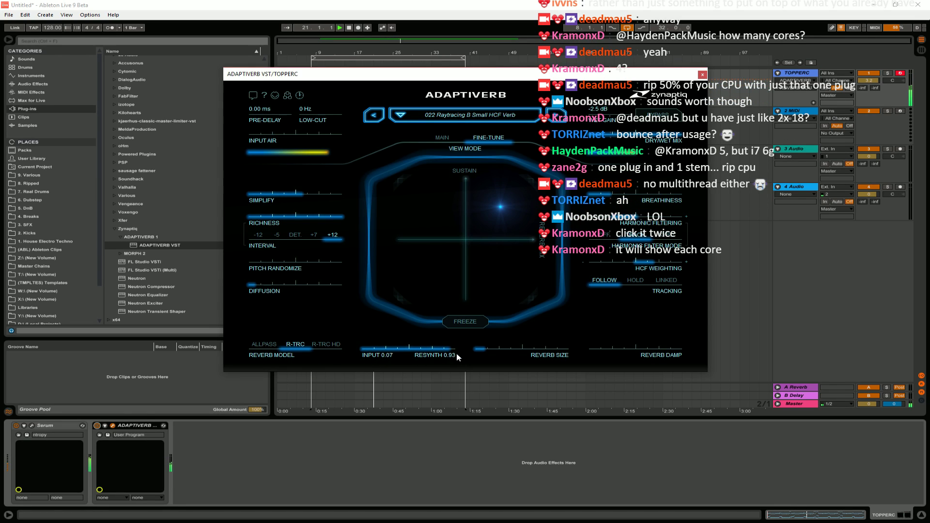
{"action": "left_click_drag", "start_coordinate": [869, 80], "coordinate": [868, 58]}
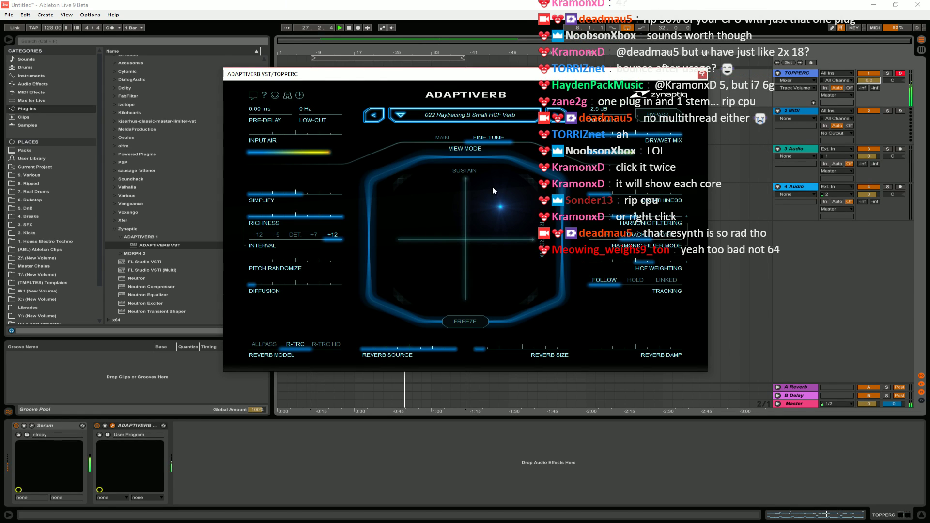
{"action": "mouse_move", "coordinate": [493, 191]}
{"action": "left_mouse_down"}
{"action": "mouse_move", "coordinate": [492, 178]}
{"action": "mouse_move", "coordinate": [491, 189]}
{"action": "left_mouse_up"}
Lower HCF Weighting to its minimum and set the Dry/Wet Mix fully wet.
{"action": "left_click", "coordinate": [676, 265]}
{"action": "left_click_drag", "start_coordinate": [676, 266], "coordinate": [591, 268]}
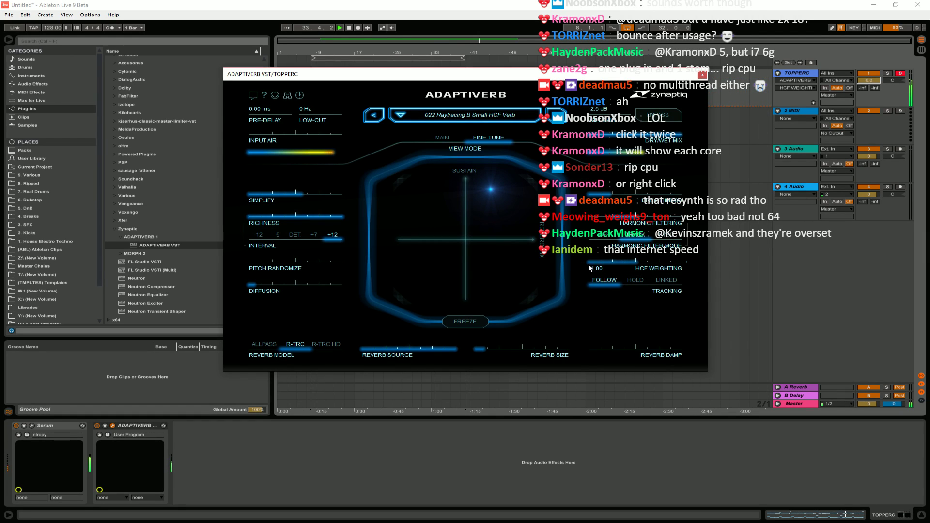
{"action": "left_click_drag", "start_coordinate": [681, 136], "coordinate": [710, 134]}
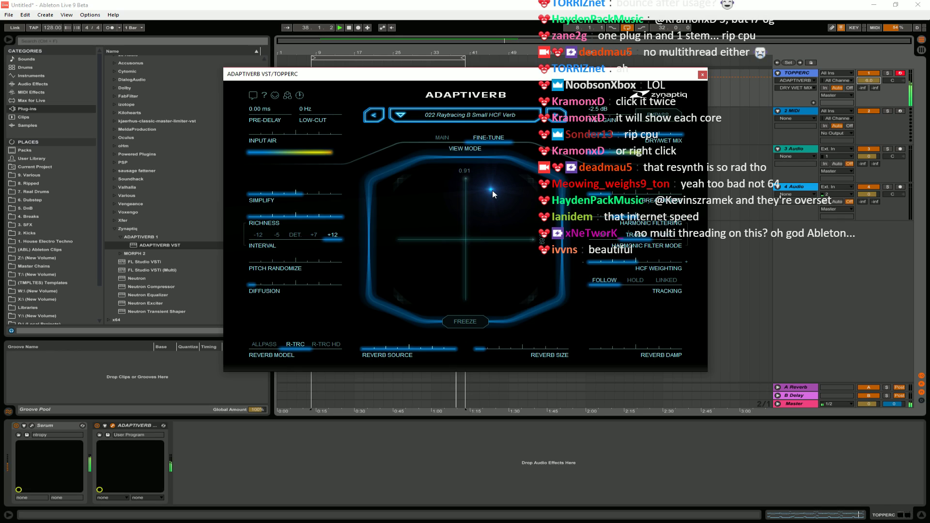
Reposition the Sustain/Reverb Mix point, raise Reverb Size slightly, and adjust Breathiness.
{"action": "left_click_drag", "start_coordinate": [492, 212], "coordinate": [512, 183]}
{"action": "mouse_move", "coordinate": [483, 349]}
{"action": "left_mouse_down"}
{"action": "mouse_move", "coordinate": [517, 352]}
{"action": "mouse_move", "coordinate": [465, 347]}
{"action": "mouse_move", "coordinate": [474, 351]}
{"action": "left_mouse_up"}
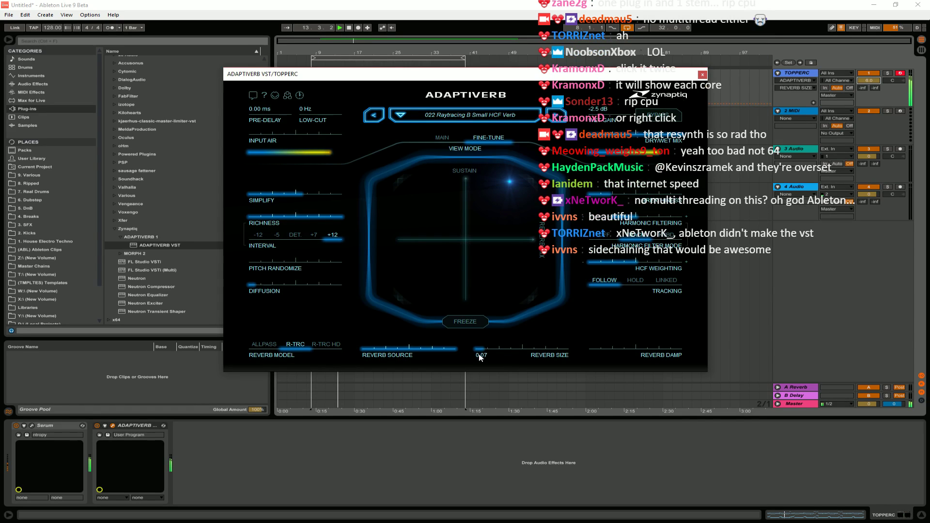
{"action": "left_click_drag", "start_coordinate": [486, 358], "coordinate": [493, 347]}
{"action": "left_click_drag", "start_coordinate": [499, 183], "coordinate": [493, 195]}
{"action": "left_click_drag", "start_coordinate": [609, 194], "coordinate": [651, 203]}
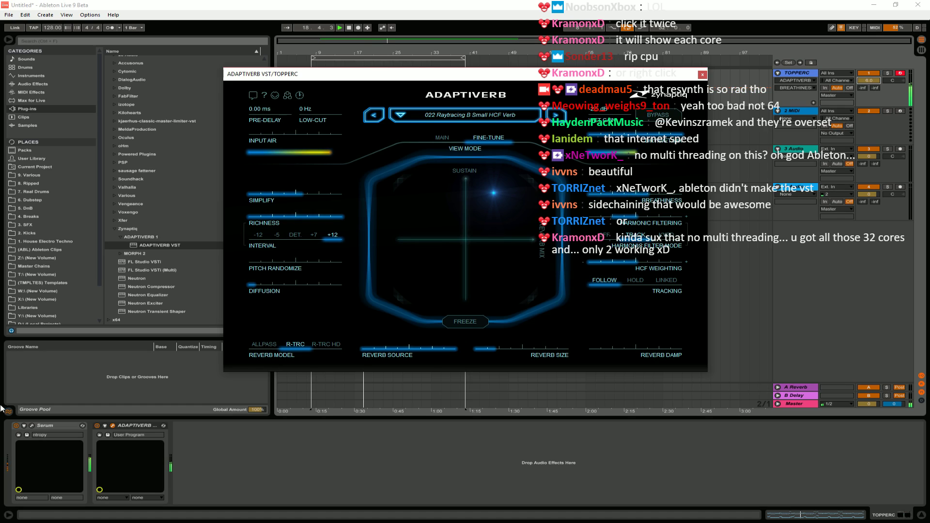
Open the Serum editor, enable its filter, and raise the filter cutoff.
{"action": "left_click", "coordinate": [32, 426]}
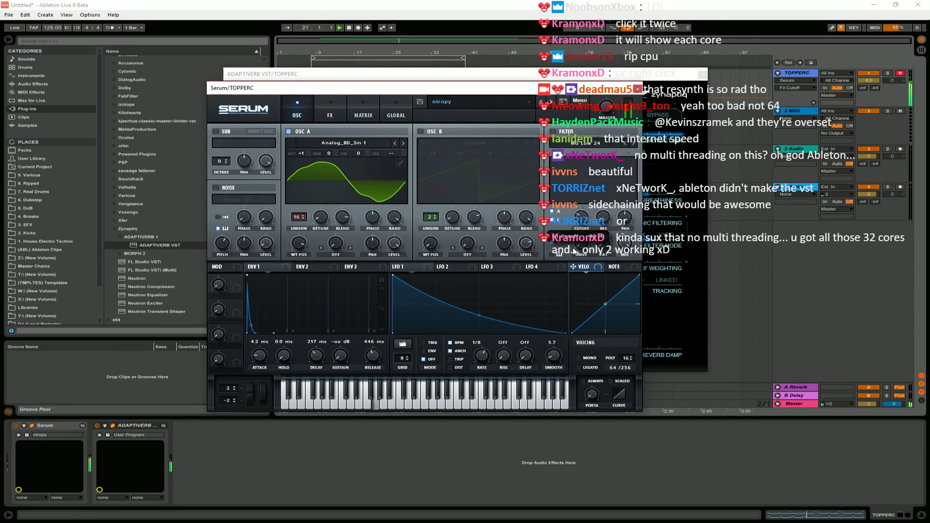
{"action": "left_click", "coordinate": [553, 131]}
{"action": "left_click_drag", "start_coordinate": [585, 219], "coordinate": [588, 205]}
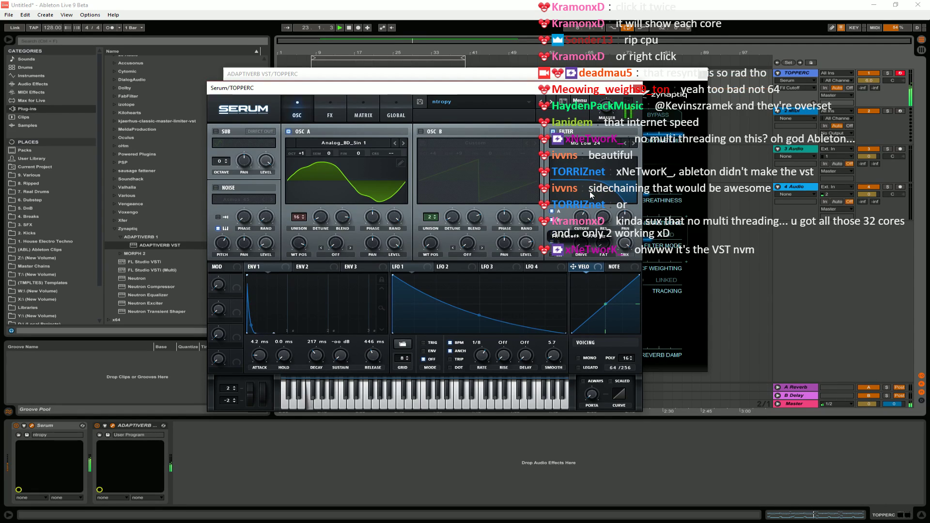
Load the analog Basic_McB wavetable into Serum's Osc A, adjust its wavetable position, and lower the filter cutoff.
{"action": "left_click", "coordinate": [370, 142]}
{"action": "mouse_move", "coordinate": [408, 158]}
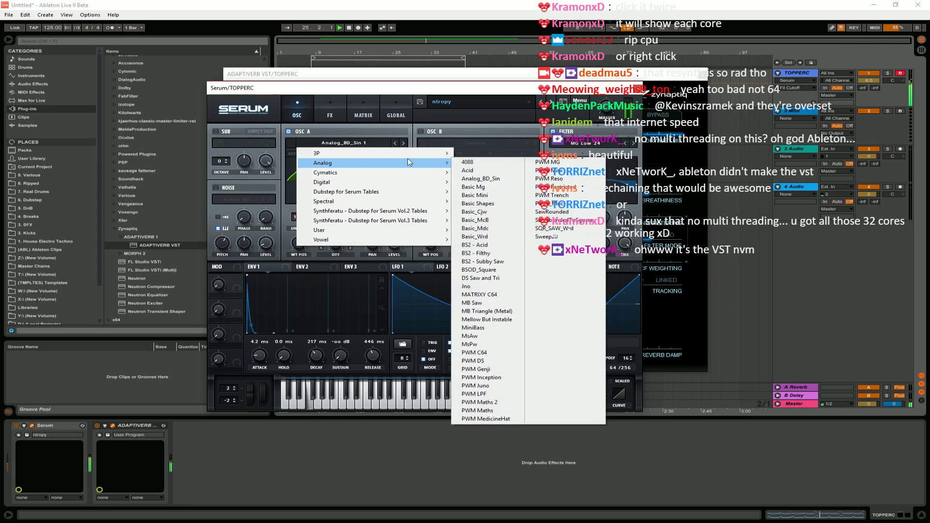
{"action": "left_click", "coordinate": [476, 220]}
{"action": "left_click_drag", "start_coordinate": [299, 243], "coordinate": [301, 268]}
{"action": "left_click_drag", "start_coordinate": [582, 228], "coordinate": [576, 255]}
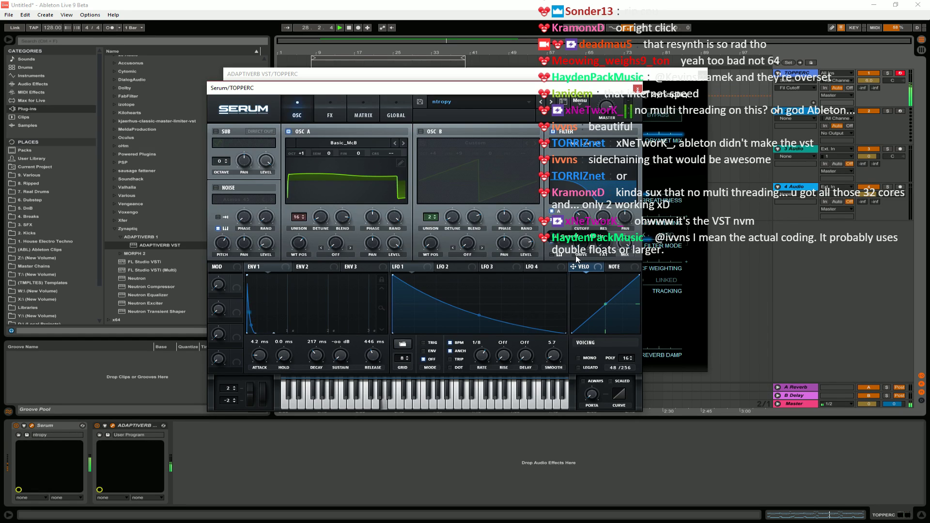
Move the Serum window clear of Adaptiverb and readjust the Sustain/Reverb Mix point.
{"action": "left_click_drag", "start_coordinate": [574, 87], "coordinate": [698, 199]}
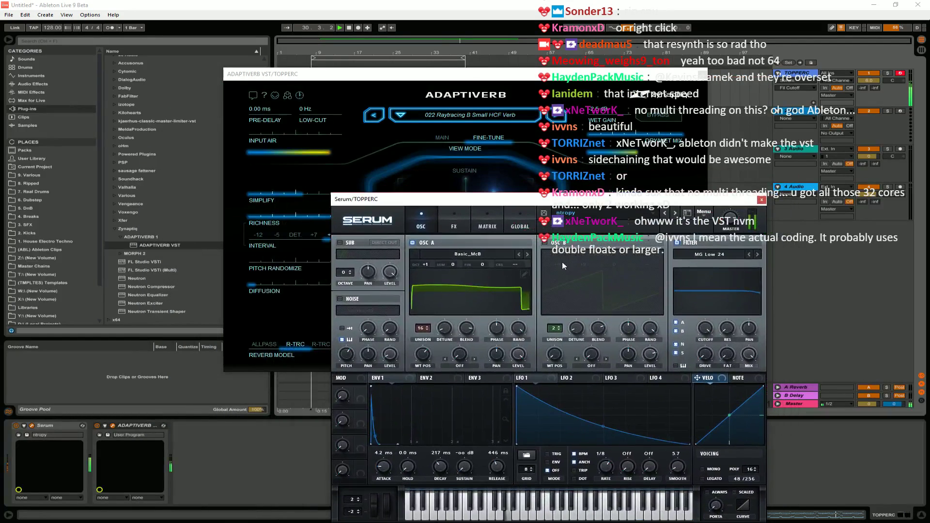
{"action": "left_click_drag", "start_coordinate": [584, 200], "coordinate": [823, 251]}
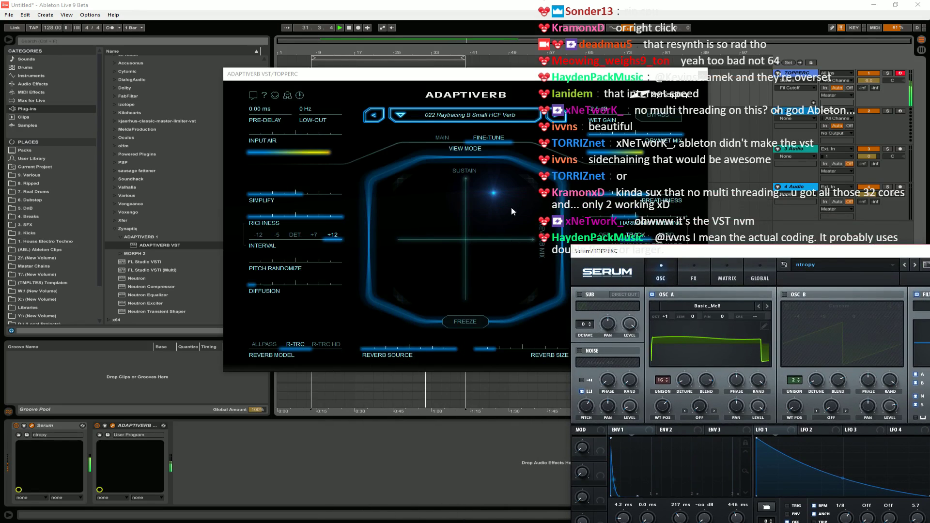
{"action": "left_click", "coordinate": [502, 197]}
Adjust the Harmonic Filtering amount and switch Harmonic Filter Mode off and back to TRACK.
{"action": "left_click_drag", "start_coordinate": [642, 198], "coordinate": [642, 220]}
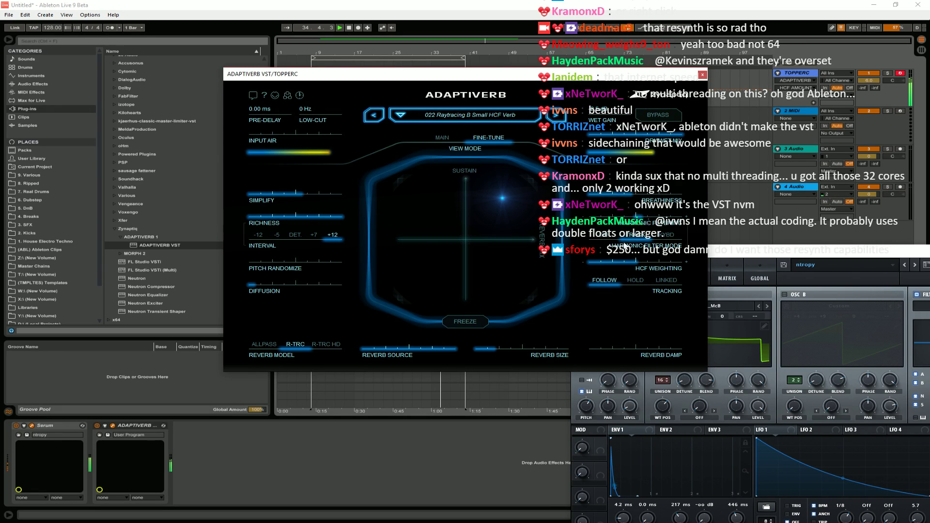
{"action": "left_click", "coordinate": [613, 238]}
{"action": "left_click", "coordinate": [639, 239]}
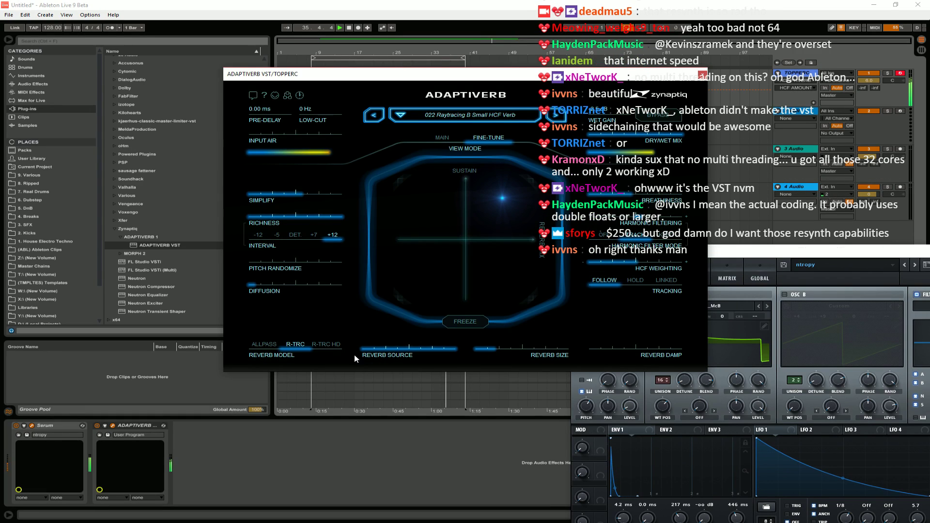
Switch the reverb model to ALLPASS, reposition the Serum window, and lower Reverb Source partway toward the direct input.
{"action": "mouse_move", "coordinate": [386, 350]}
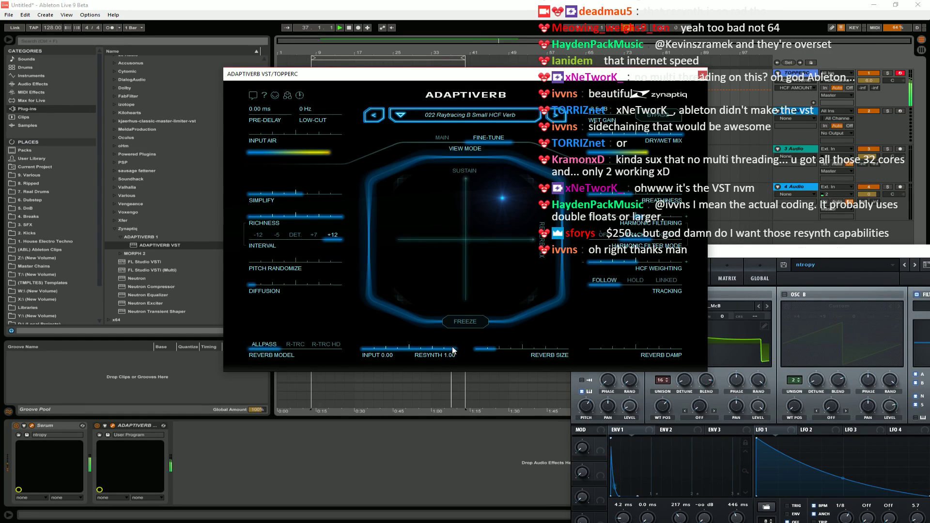
{"action": "mouse_move", "coordinate": [610, 142]}
{"action": "left_click_drag", "start_coordinate": [840, 253], "coordinate": [808, 158]}
{"action": "left_click", "coordinate": [313, 118]}
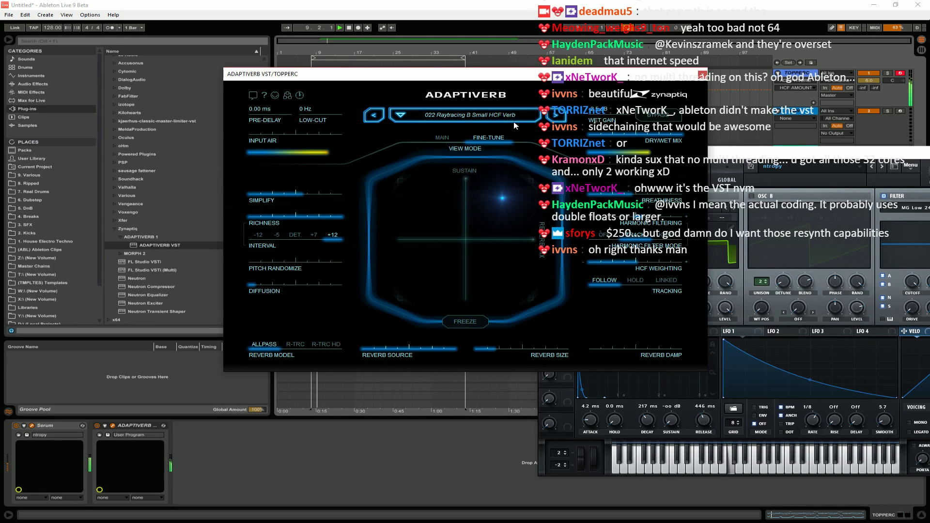
{"action": "mouse_move", "coordinate": [429, 345]}
{"action": "left_mouse_down"}
{"action": "mouse_move", "coordinate": [347, 354]}
{"action": "mouse_move", "coordinate": [435, 352]}
{"action": "left_mouse_up"}
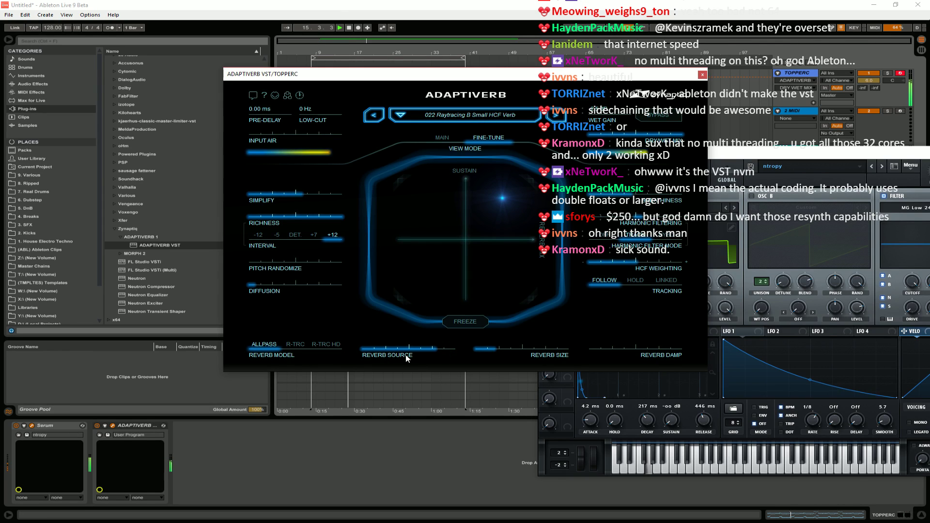
Switch to the R-TRC HD model, set Tracking to LINKED and Harmonic Filter Mode to KYBD, and stop playback.
{"action": "left_click", "coordinate": [335, 345]}
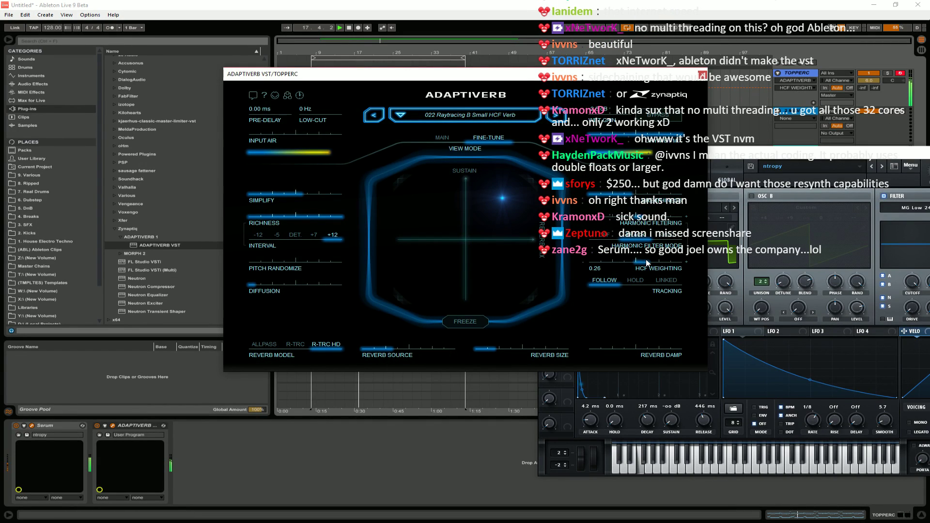
{"action": "left_click", "coordinate": [643, 280]}
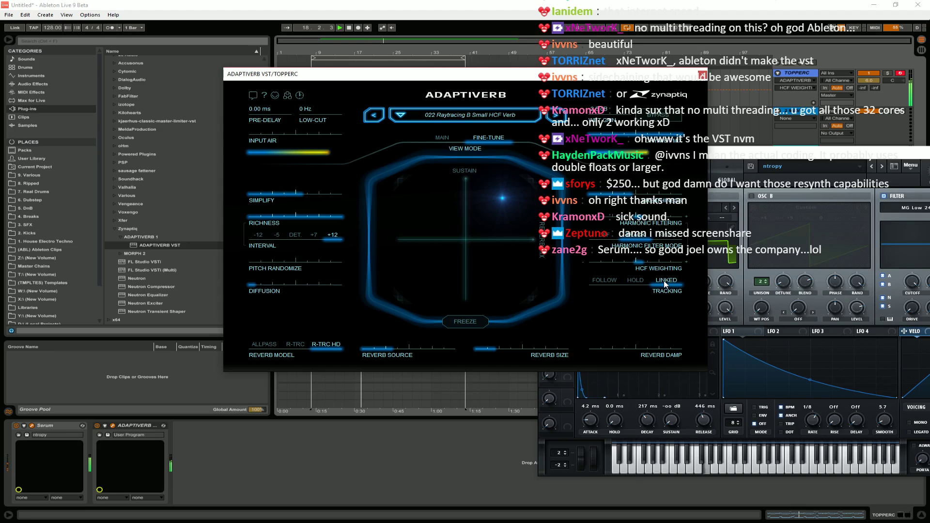
{"action": "left_click", "coordinate": [667, 241]}
{"action": "key", "text": "space"}
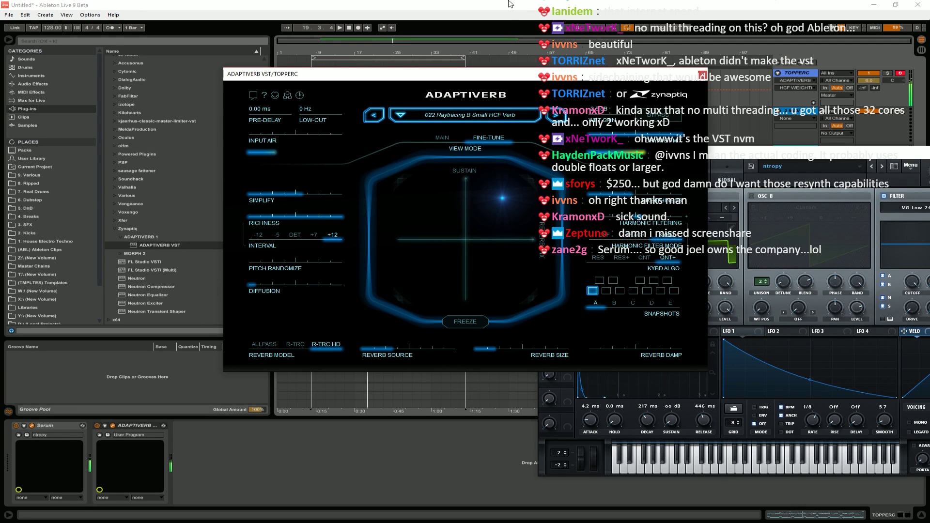
Close the Adaptiverb editor and delete the device from the TOPPERC track.
{"action": "left_click_drag", "start_coordinate": [494, 74], "coordinate": [432, 80]}
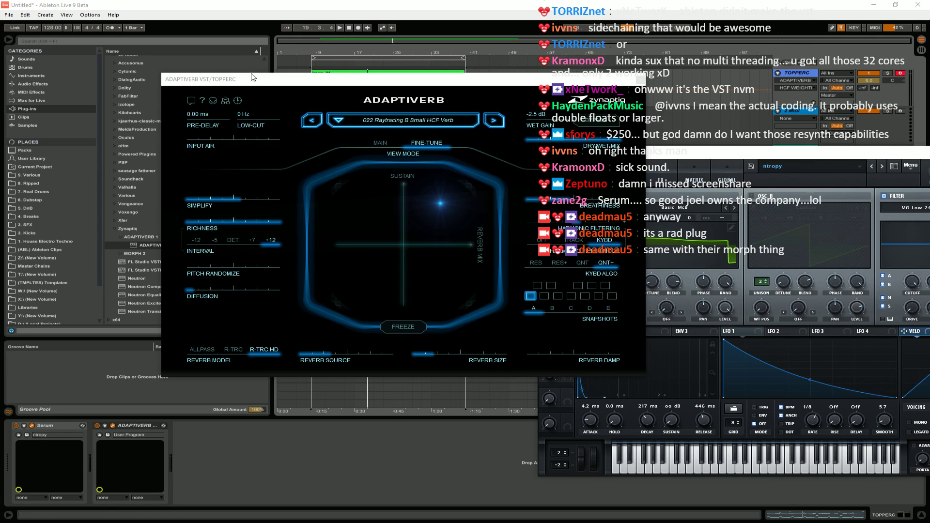
{"action": "left_click", "coordinate": [640, 79]}
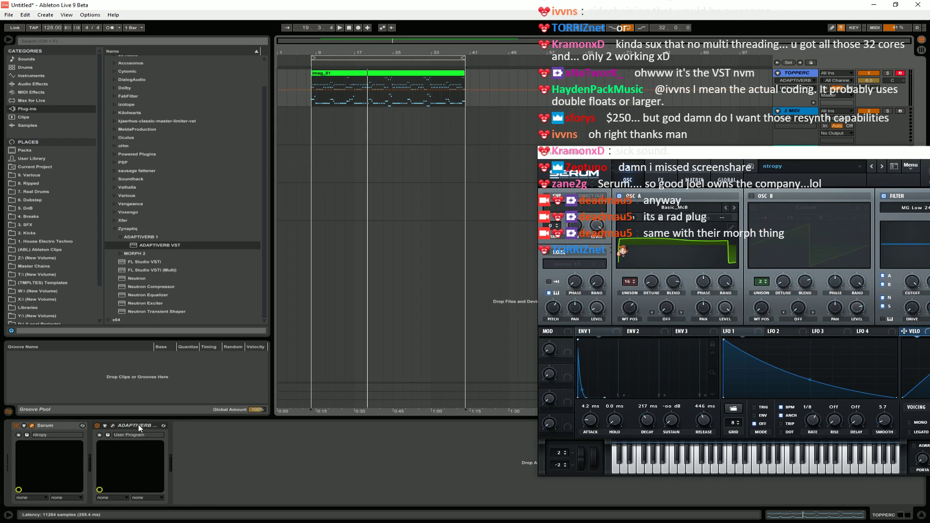
{"action": "key", "text": "Delete"}
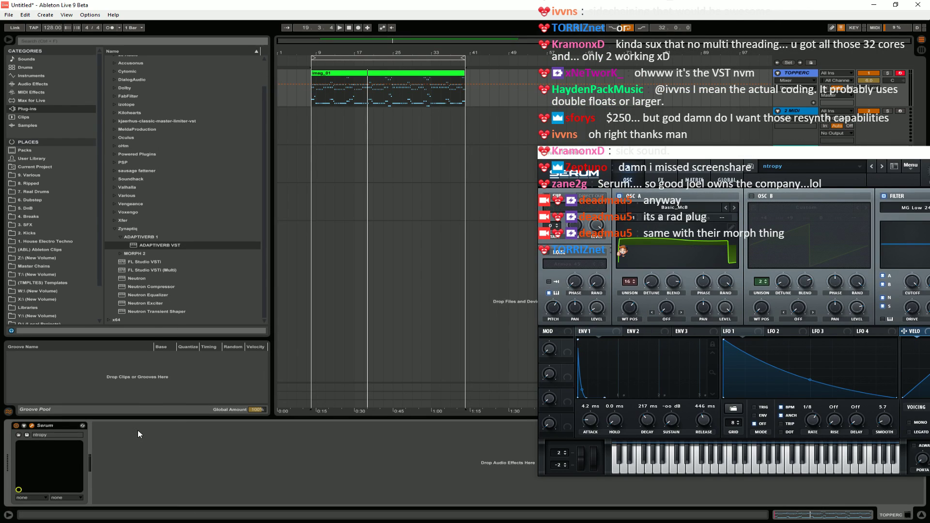
Load MORPH VST from MORPH 2 after Serum, shift its window aside, and lower the Mix A+B level slightly.
{"action": "left_click", "coordinate": [127, 255]}
{"action": "left_click_drag", "start_coordinate": [147, 263], "coordinate": [122, 453]}
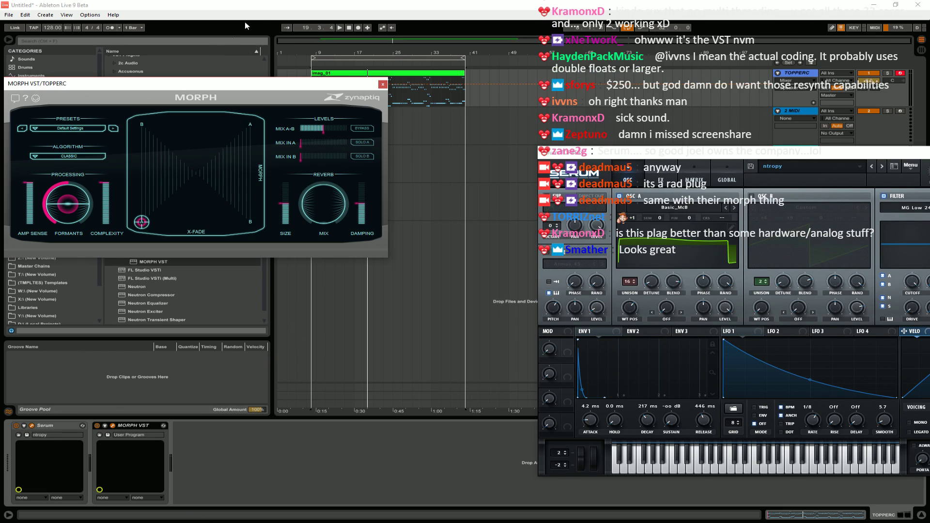
{"action": "left_click_drag", "start_coordinate": [211, 83], "coordinate": [359, 84]}
{"action": "left_click_drag", "start_coordinate": [474, 133], "coordinate": [468, 137]}
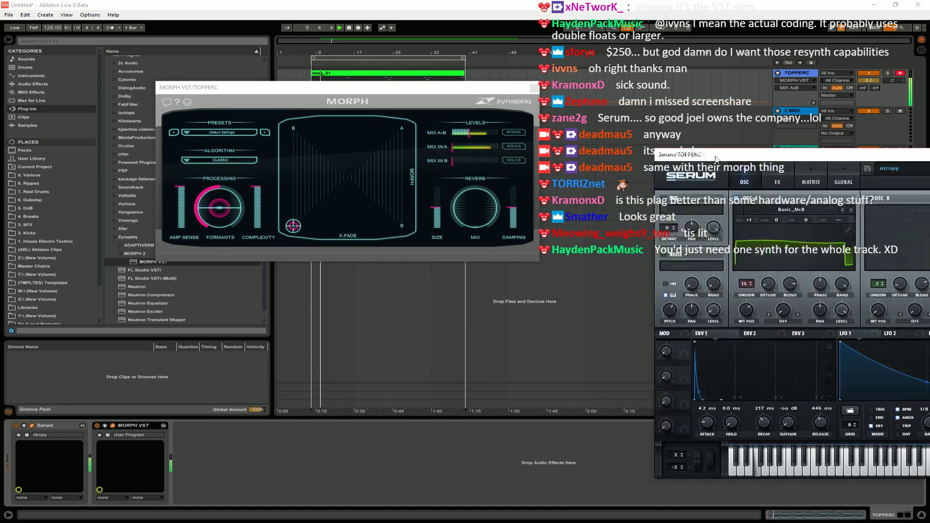
Move the plug-in windows off the clip, play the loop through MORPH, and lower the TOPPERC track volume.
{"action": "left_click_drag", "start_coordinate": [384, 89], "coordinate": [709, 189]}
{"action": "left_click_drag", "start_coordinate": [929, 194], "coordinate": [929, 133]}
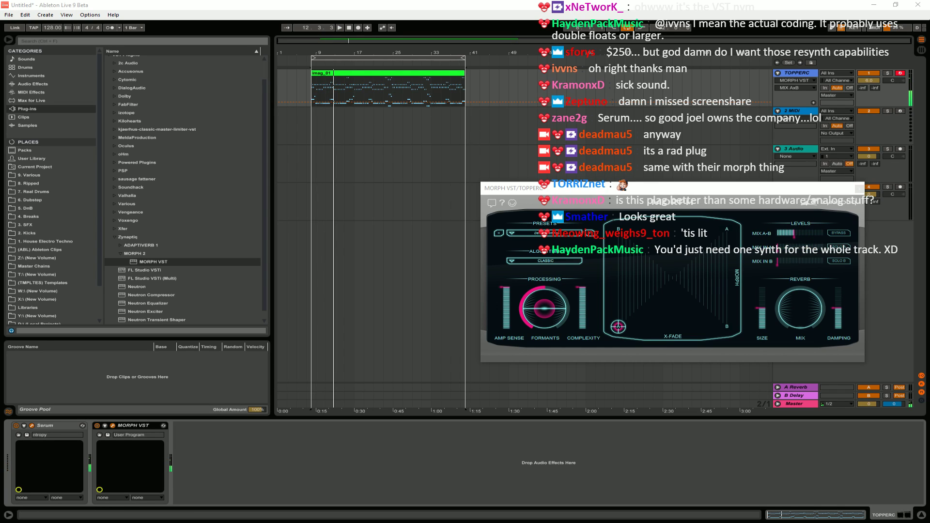
{"action": "key", "text": "space"}
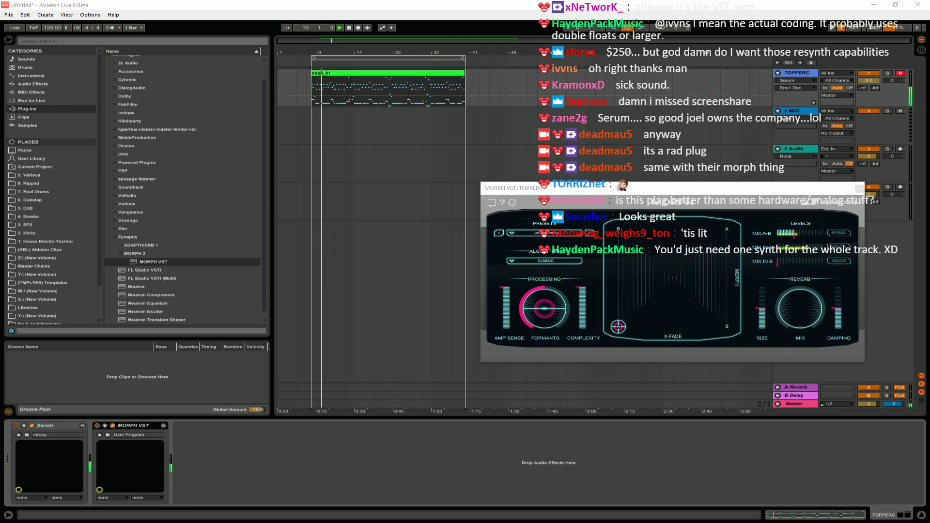
{"action": "left_click_drag", "start_coordinate": [869, 80], "coordinate": [869, 104]}
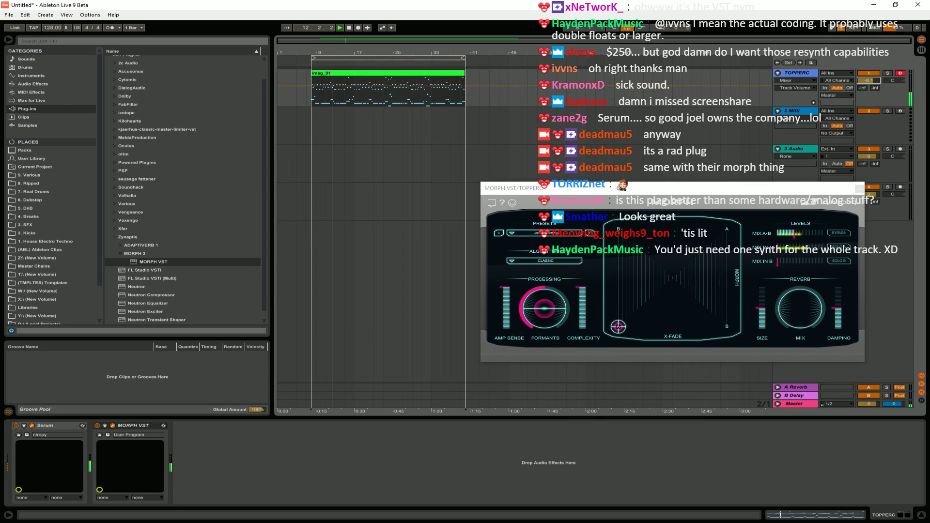
{"action": "scroll", "coordinate": [135, 150], "scroll_direction": "up", "scroll_amount": 2}
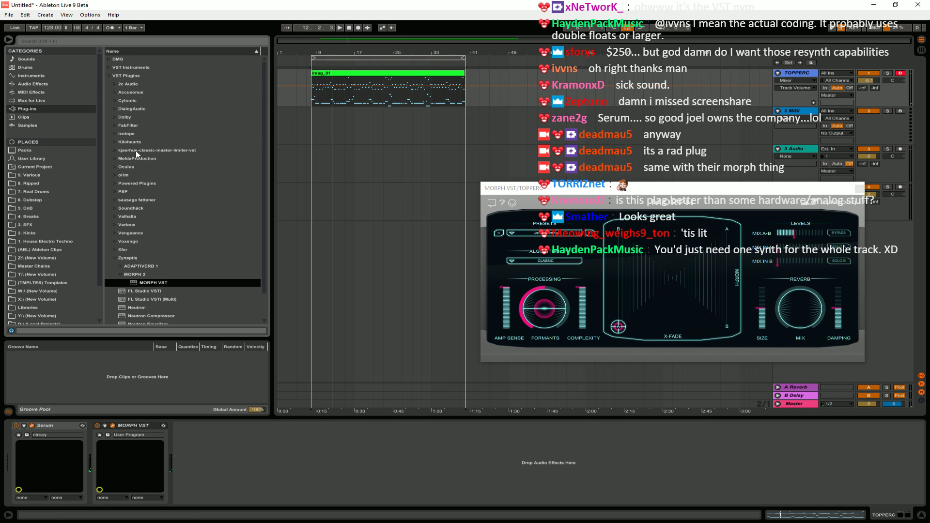
Move the Serum window aside and browse the clips in the (ABL) Ableton Clips folder.
{"action": "left_click_drag", "start_coordinate": [929, 152], "coordinate": [684, 147]}
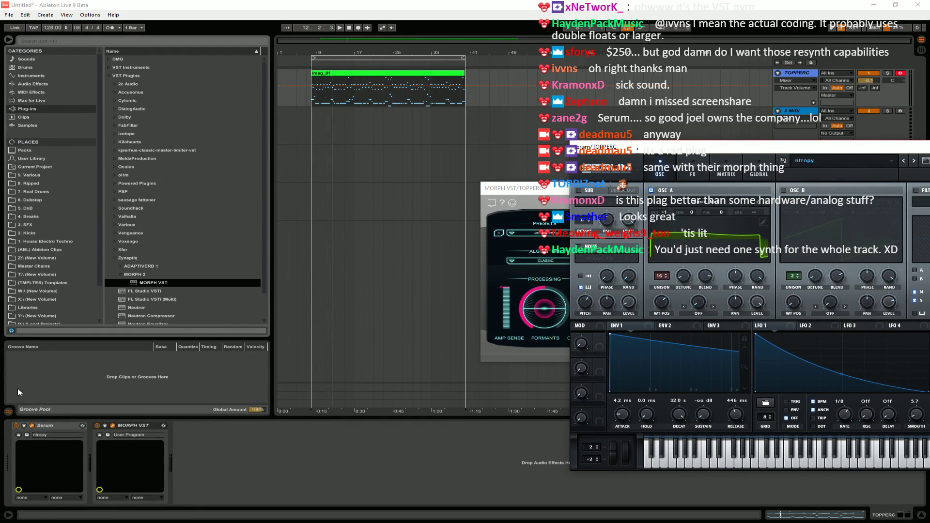
{"action": "scroll", "coordinate": [41, 303], "scroll_direction": "down", "scroll_amount": 2}
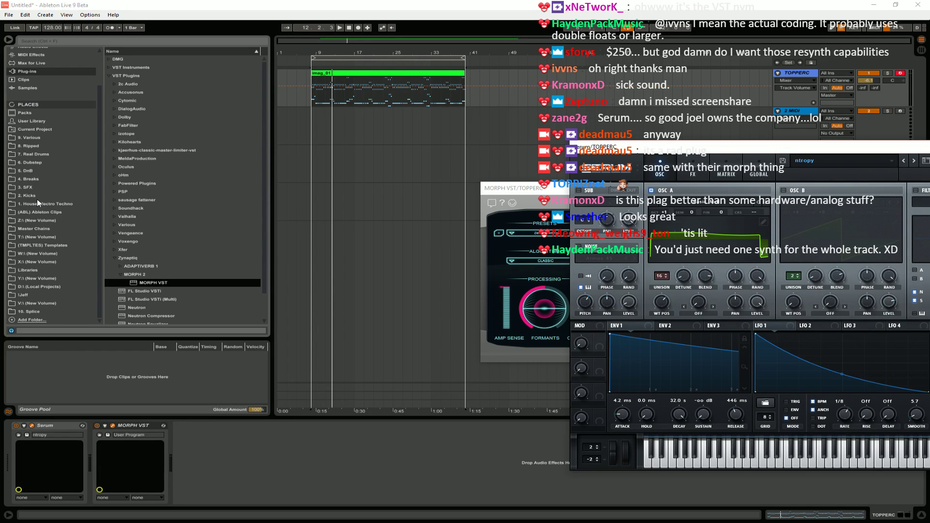
{"action": "left_click", "coordinate": [30, 121]}
{"action": "scroll", "coordinate": [31, 146], "scroll_direction": "up", "scroll_amount": 2}
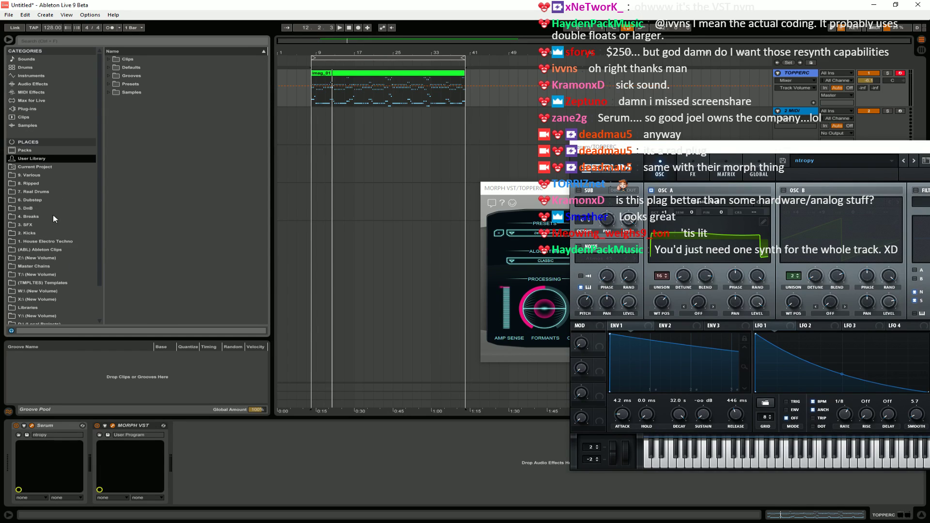
{"action": "left_click", "coordinate": [23, 250]}
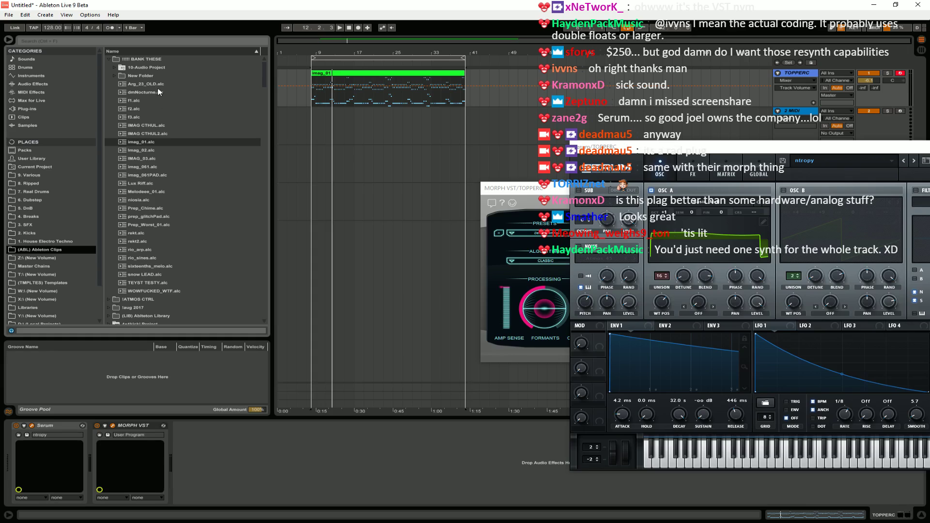
{"action": "scroll", "coordinate": [129, 239], "scroll_direction": "down", "scroll_amount": 3}
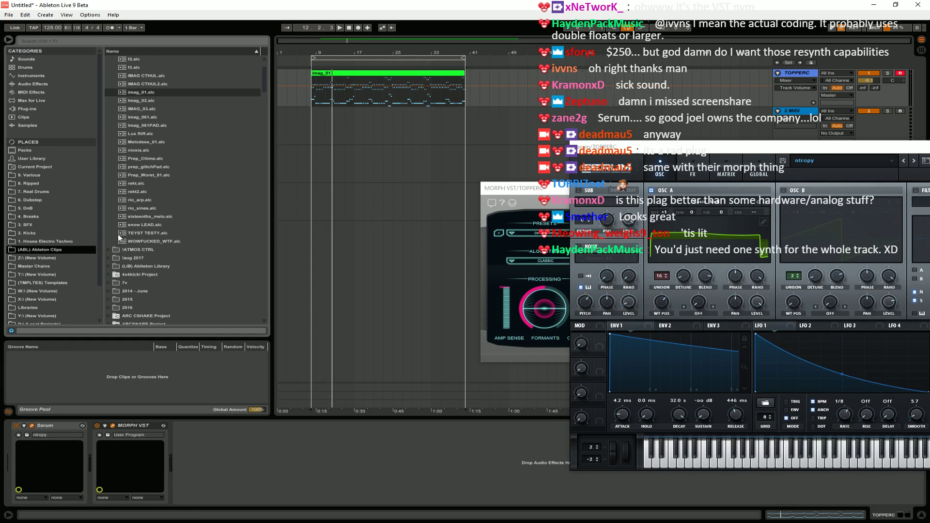
{"action": "scroll", "coordinate": [115, 147], "scroll_direction": "up", "scroll_amount": 3}
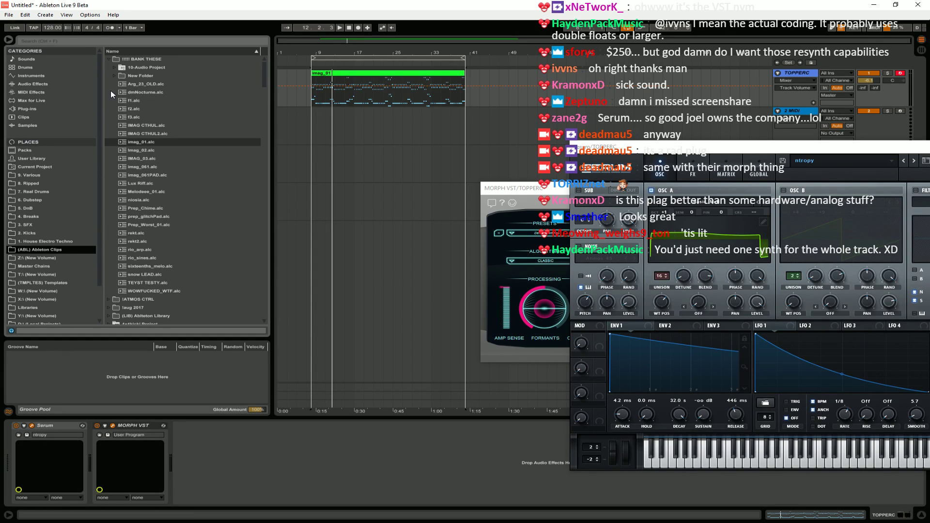
Place polaris_chords.alc from the !aug 2017 folder on the MIDI track below TOPPERC.
{"action": "left_click", "coordinate": [109, 59]}
{"action": "left_click", "coordinate": [111, 69]}
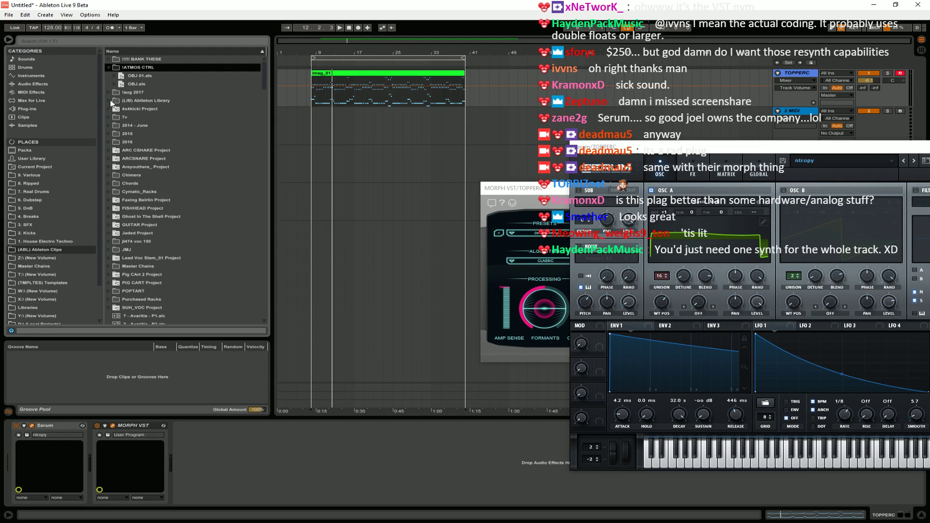
{"action": "left_click", "coordinate": [109, 124]}
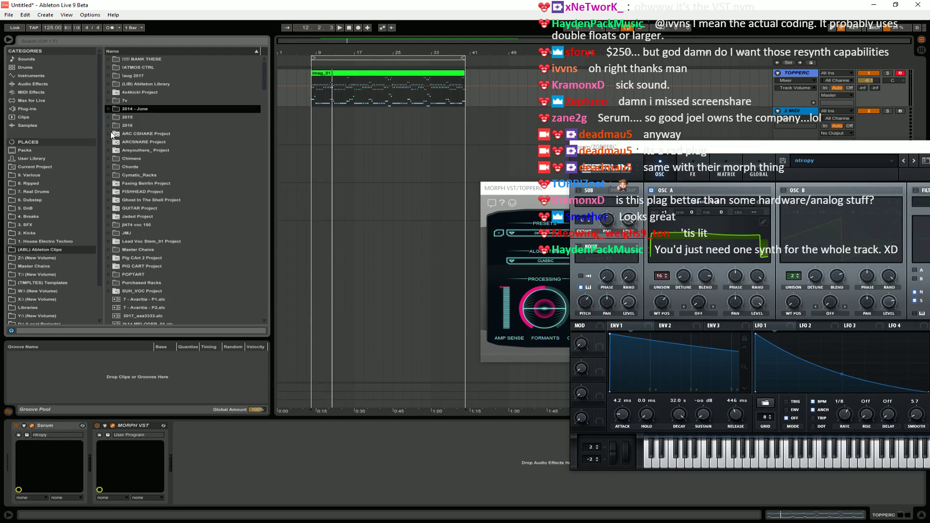
{"action": "left_click", "coordinate": [108, 76]}
{"action": "left_click_drag", "start_coordinate": [130, 159], "coordinate": [309, 129]}
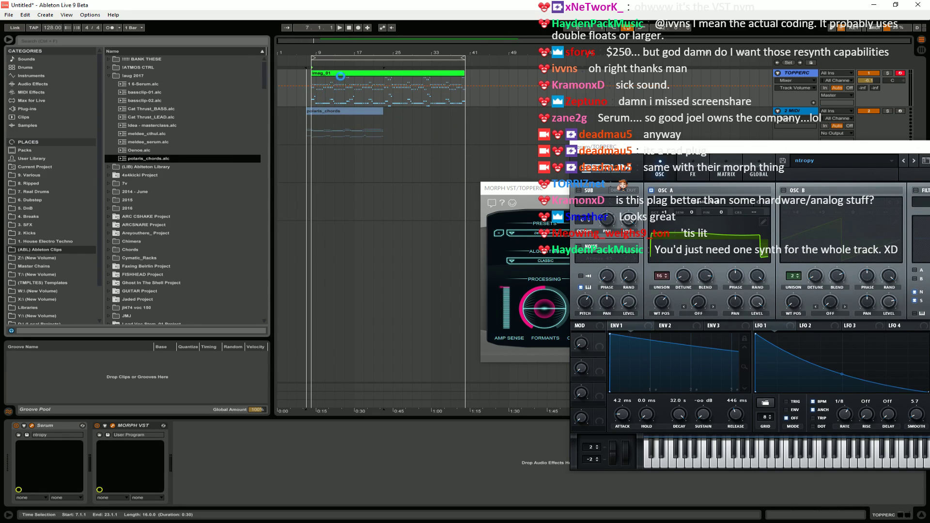
Remove the imag_01 clip, move polaris_chords to start at bar 11, and loop the arrangement over it.
{"action": "left_click", "coordinate": [339, 125]}
{"action": "mouse_move", "coordinate": [337, 113]}
{"action": "left_mouse_down"}
{"action": "mouse_move", "coordinate": [321, 114]}
{"action": "mouse_move", "coordinate": [373, 114]}
{"action": "mouse_move", "coordinate": [333, 112]}
{"action": "left_mouse_up"}
{"action": "left_click", "coordinate": [315, 125]}
{"action": "key", "text": "ctrl+l"}
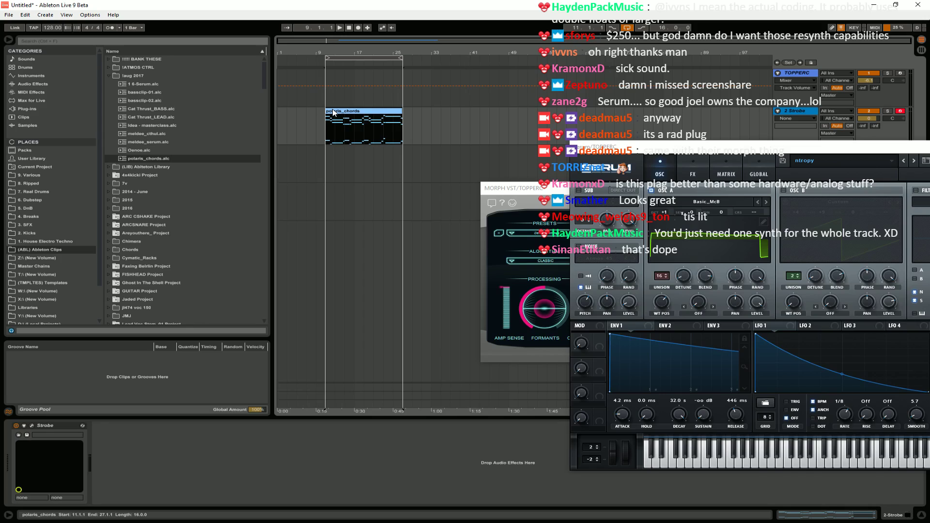
{"action": "left_click", "coordinate": [364, 117]}
{"action": "left_click", "coordinate": [363, 111]}
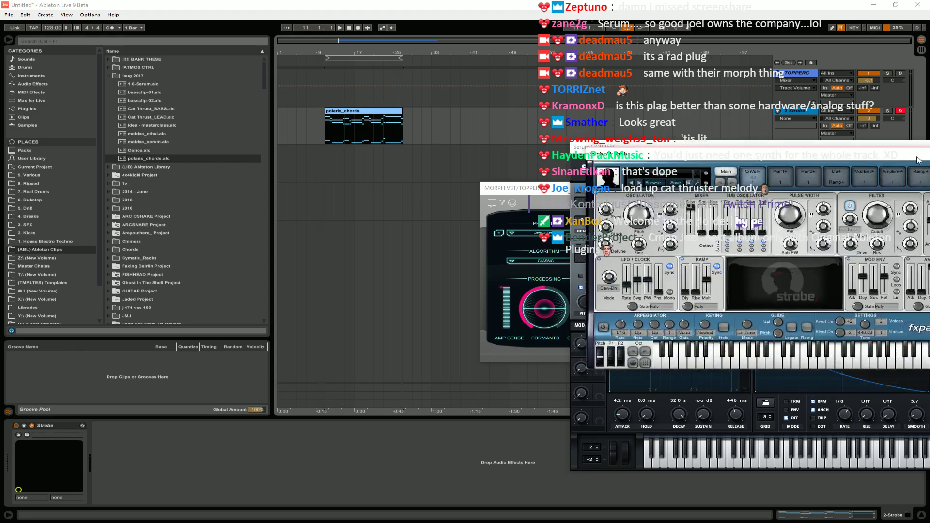
Play the chords while adjusting Strobe's filter, raise the 2-Strobe track volume to 6.0 dB, and close the Strobe editor.
{"action": "left_click_drag", "start_coordinate": [876, 214], "coordinate": [870, 230]}
{"action": "key", "text": "space"}
{"action": "left_click_drag", "start_coordinate": [876, 153], "coordinate": [498, 198]}
{"action": "left_click_drag", "start_coordinate": [867, 119], "coordinate": [867, 104]}
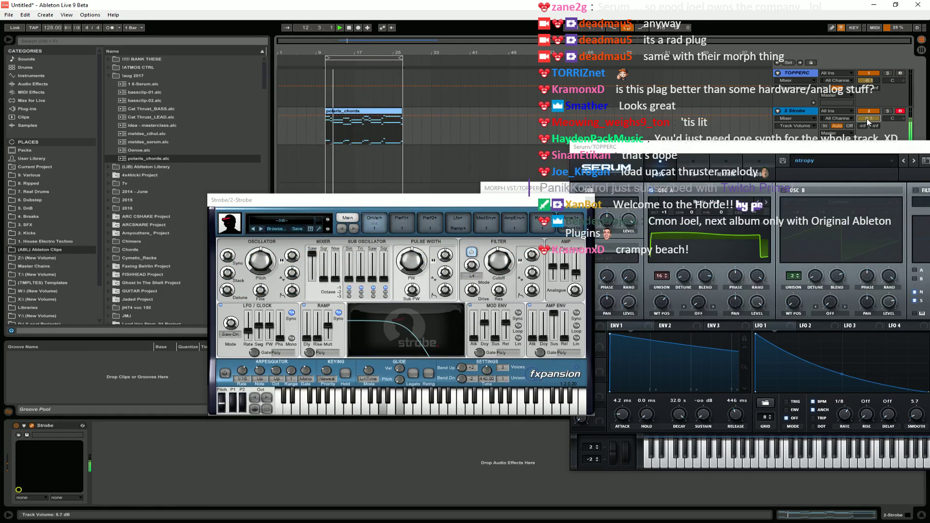
{"action": "left_click_drag", "start_coordinate": [472, 268], "coordinate": [472, 263]}
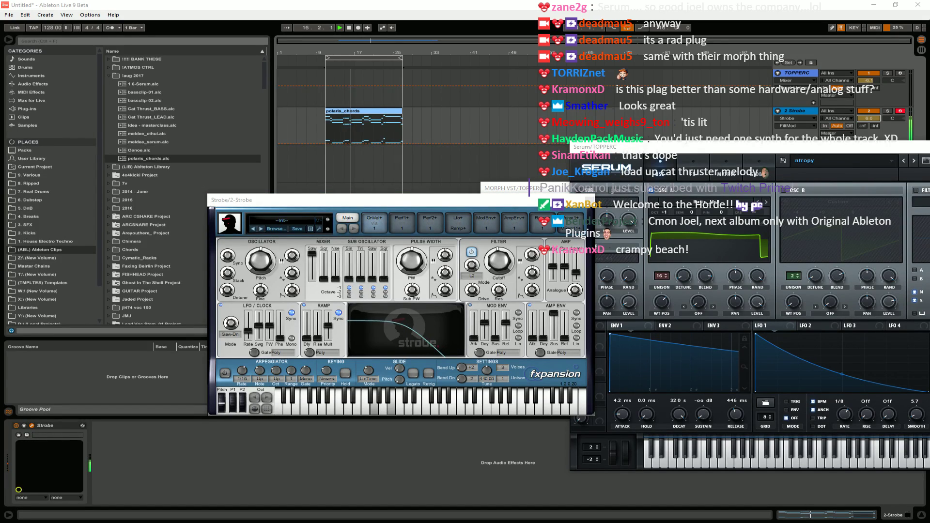
{"action": "left_click", "coordinate": [590, 201]}
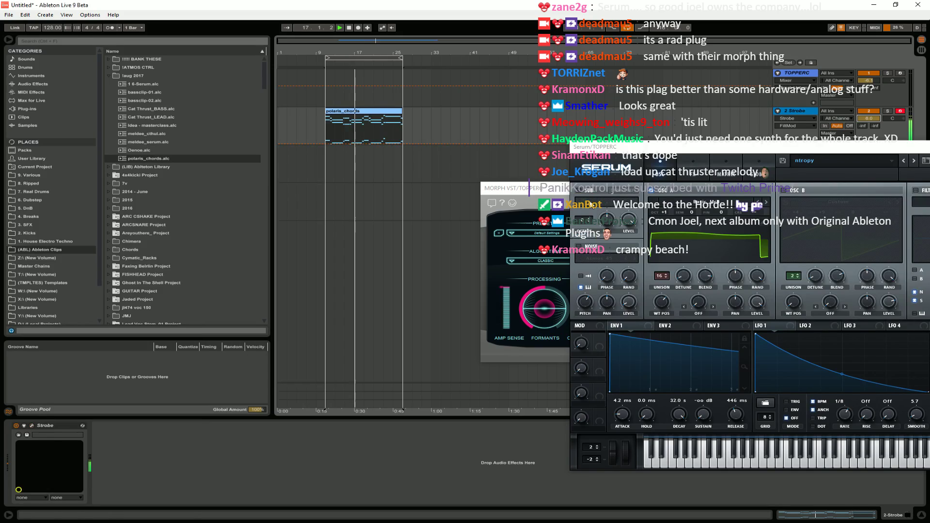
Transfer MORPH VST from the TOPPERC track to the 2-Strobe track after Strobe, and shift its window clear of the arrangement.
{"action": "left_click", "coordinate": [796, 73]}
{"action": "left_click", "coordinate": [134, 426]}
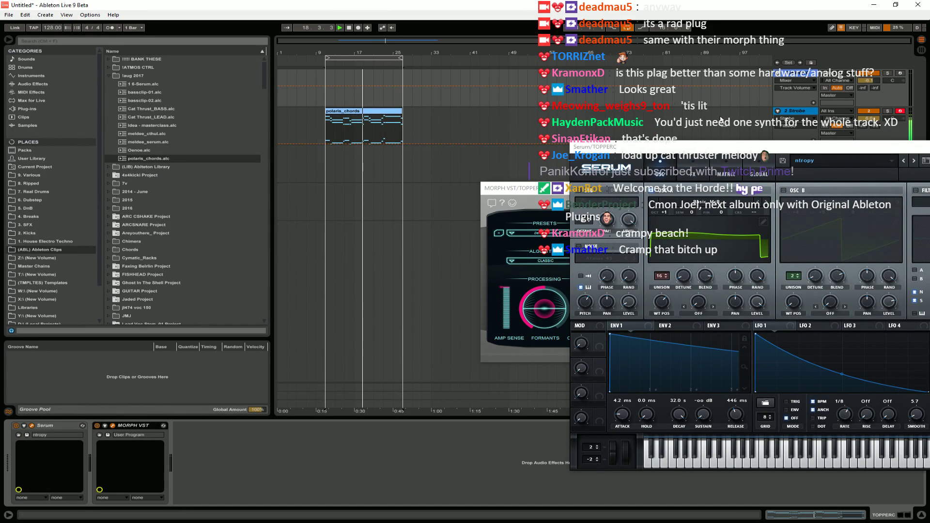
{"action": "left_click", "coordinate": [792, 108]}
{"action": "left_click", "coordinate": [112, 425]}
{"action": "left_click", "coordinate": [112, 426]}
{"action": "left_click_drag", "start_coordinate": [649, 186], "coordinate": [707, 43]}
Set the tempo to 96 BPM and open the sorted 080-100 loops of (WAV) Vintage Loops from 2000 in 4. Breaks.
{"action": "left_click", "coordinate": [30, 217]}
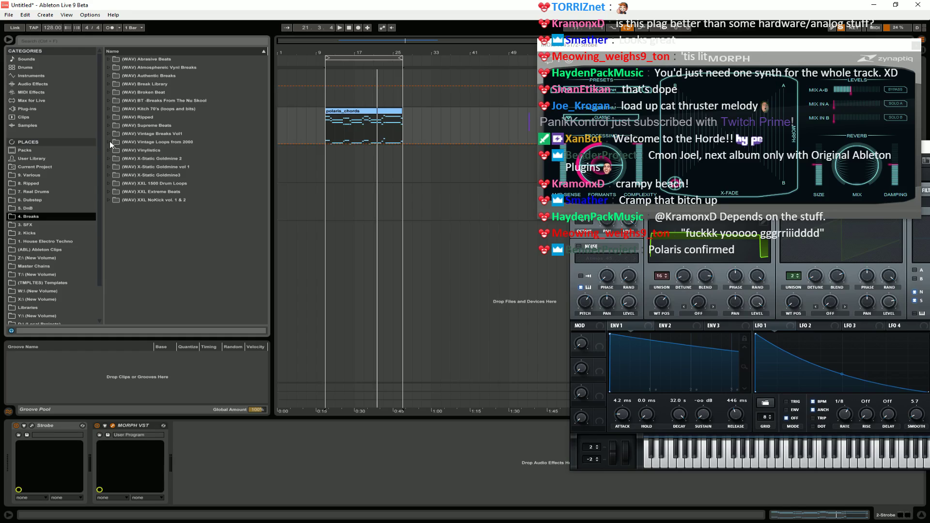
{"action": "left_click", "coordinate": [111, 143]}
{"action": "left_click", "coordinate": [120, 157]}
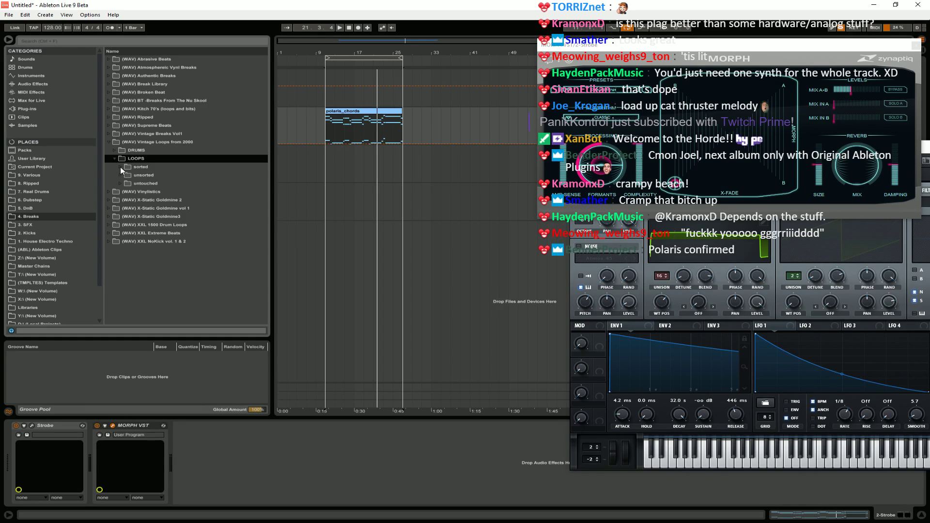
{"action": "left_click", "coordinate": [120, 166]}
{"action": "left_click", "coordinate": [121, 183]}
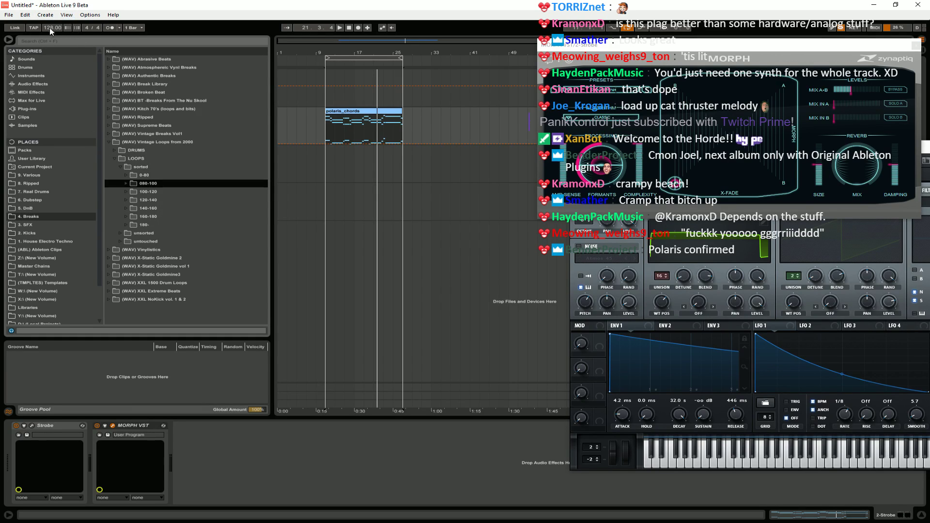
{"action": "left_click_drag", "start_coordinate": [49, 27], "coordinate": [50, 30]}
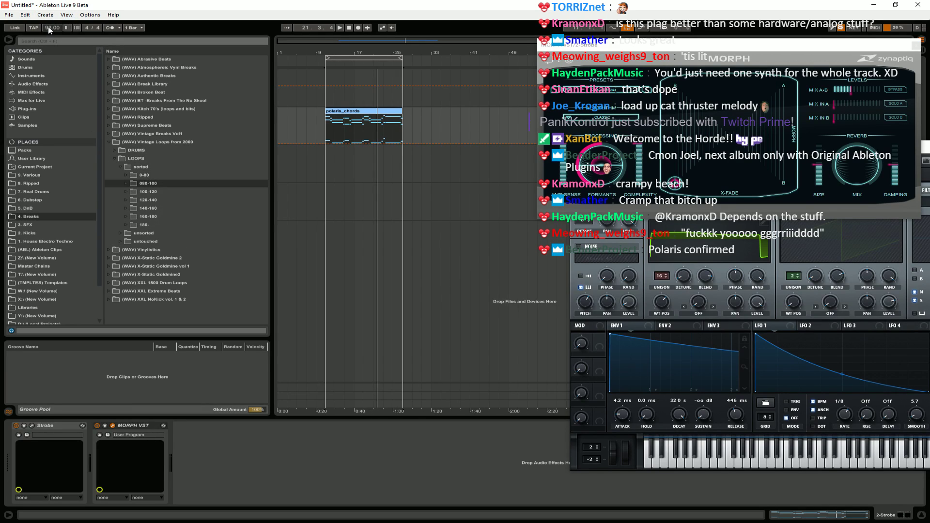
{"action": "left_click", "coordinate": [128, 184]}
Audition the break loops and place 071.wav on the 4 Audio track at bar 11.
{"action": "left_click", "coordinate": [158, 209]}
{"action": "left_click", "coordinate": [158, 242]}
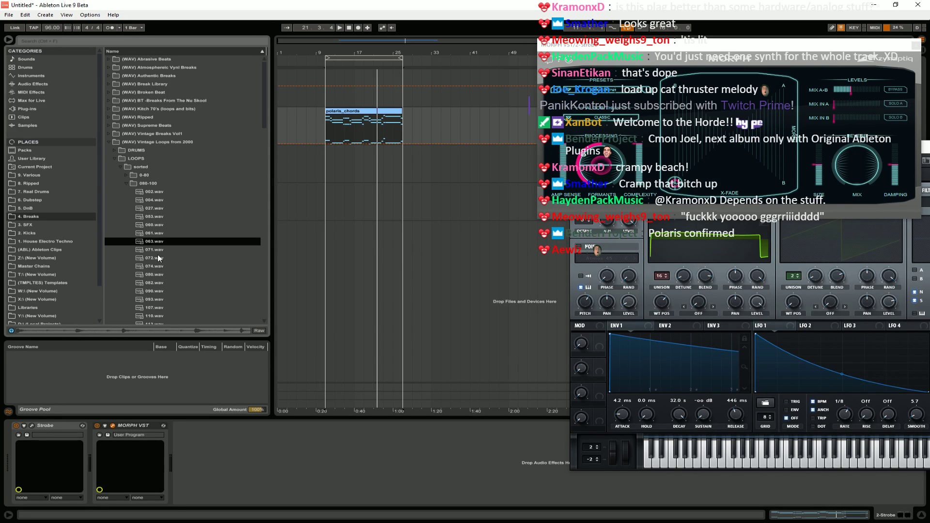
{"action": "left_click", "coordinate": [152, 249]}
{"action": "mouse_move", "coordinate": [153, 251]}
{"action": "left_mouse_down"}
{"action": "mouse_move", "coordinate": [341, 186]}
{"action": "mouse_move", "coordinate": [328, 188]}
{"action": "left_mouse_up"}
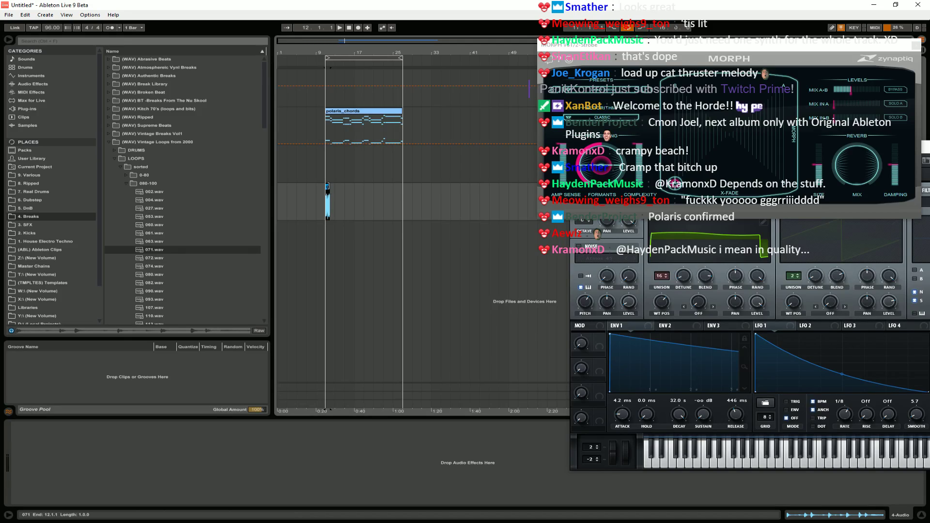
Extend the 071 break across the loop, move the plug-in windows down, and route 4 Audio's output to MORPH VST on 2-Strobe.
{"action": "key", "text": "space"}
{"action": "left_click_drag", "start_coordinate": [663, 45], "coordinate": [417, 341]}
{"action": "left_click_drag", "start_coordinate": [680, 147], "coordinate": [784, 275]}
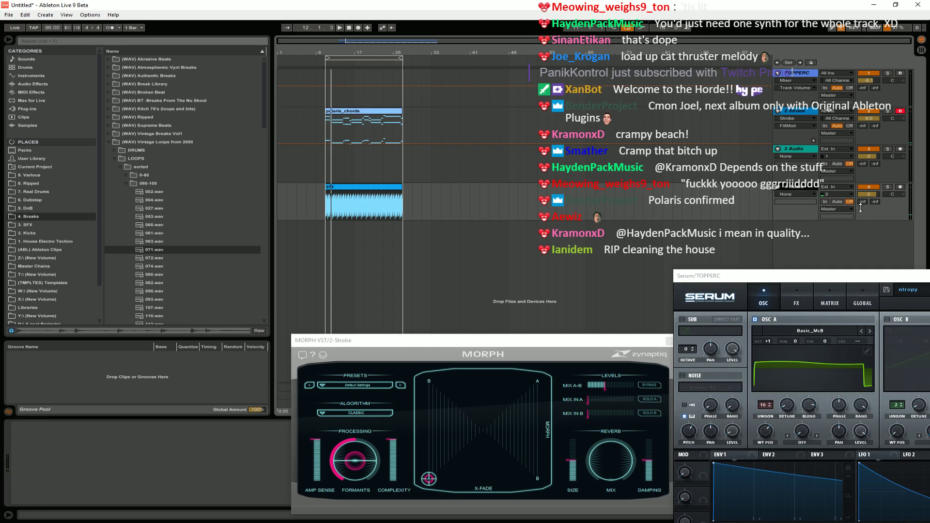
{"action": "left_click", "coordinate": [846, 210]}
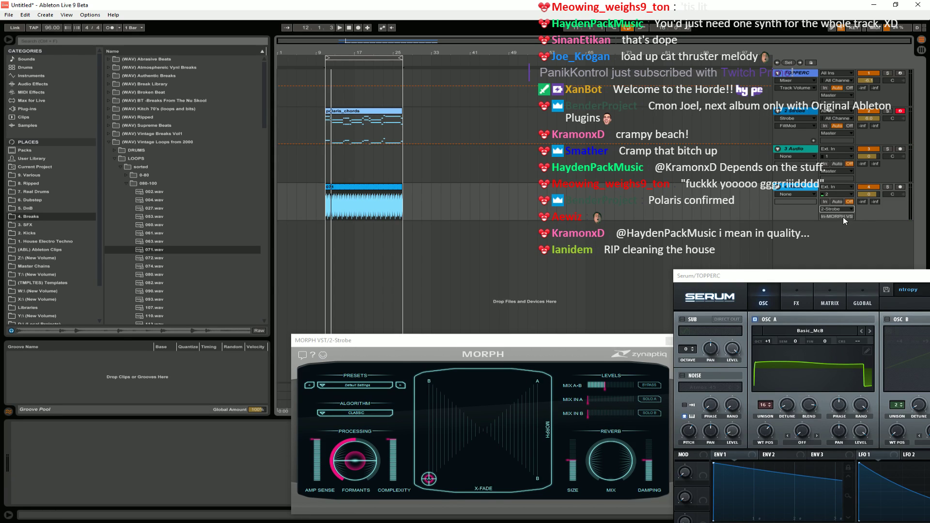
Play the loop, try MORPH's Mix In A and Mix In B levels, and raise the Morph position at zero X-Fade.
{"action": "key", "text": "space"}
{"action": "left_click_drag", "start_coordinate": [544, 342], "coordinate": [472, 251]}
{"action": "left_click_drag", "start_coordinate": [516, 308], "coordinate": [537, 321]}
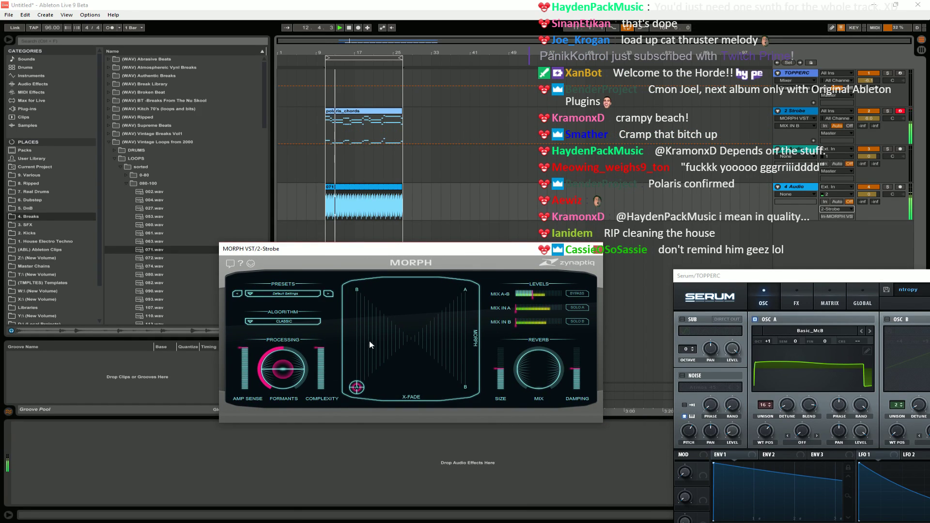
{"action": "left_click_drag", "start_coordinate": [359, 387], "coordinate": [342, 321]}
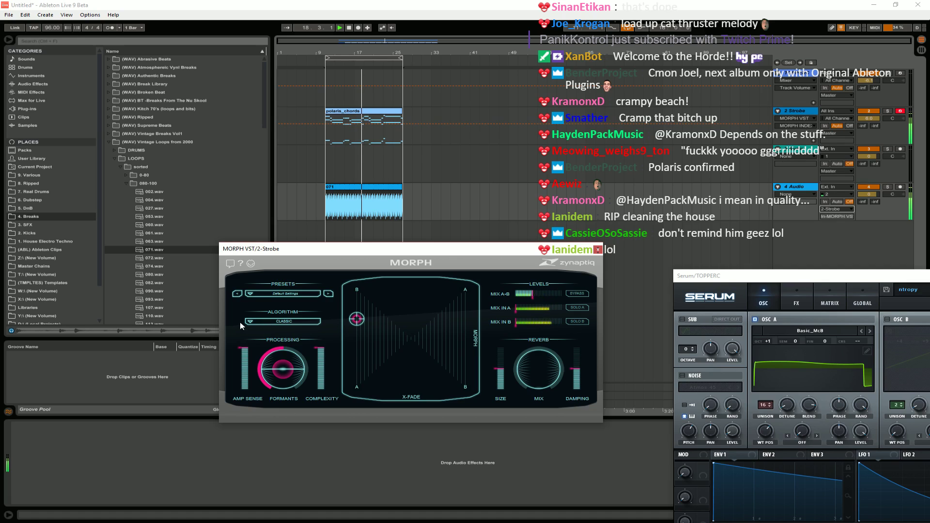
Try MORPH's INTERWEAVE algorithm, switch to TIGHT, and lower the Morph position to about midway.
{"action": "left_click", "coordinate": [268, 322]}
{"action": "left_click", "coordinate": [305, 337]}
{"action": "left_click", "coordinate": [263, 322]}
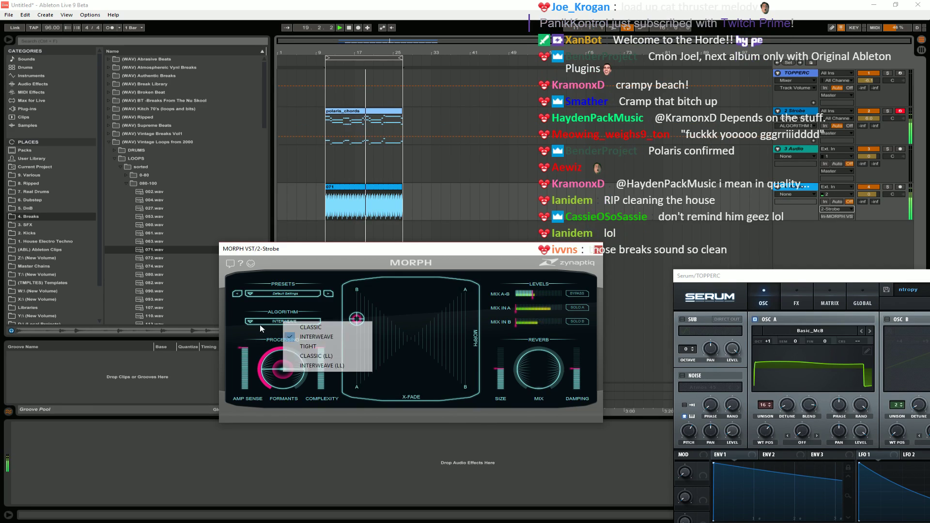
{"action": "left_click", "coordinate": [309, 347]}
{"action": "left_click_drag", "start_coordinate": [357, 318], "coordinate": [357, 341]}
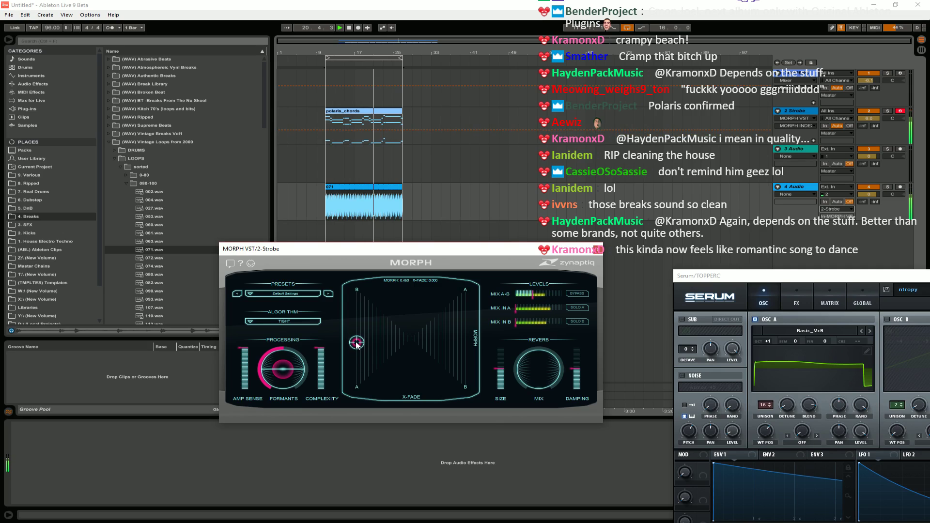
Set MORPH's Formants to 0.10, increase the reverb mix and size, and raise the Mix A+B level.
{"action": "mouse_move", "coordinate": [289, 374]}
{"action": "left_mouse_down"}
{"action": "mouse_move", "coordinate": [286, 341]}
{"action": "mouse_move", "coordinate": [292, 392]}
{"action": "left_mouse_up"}
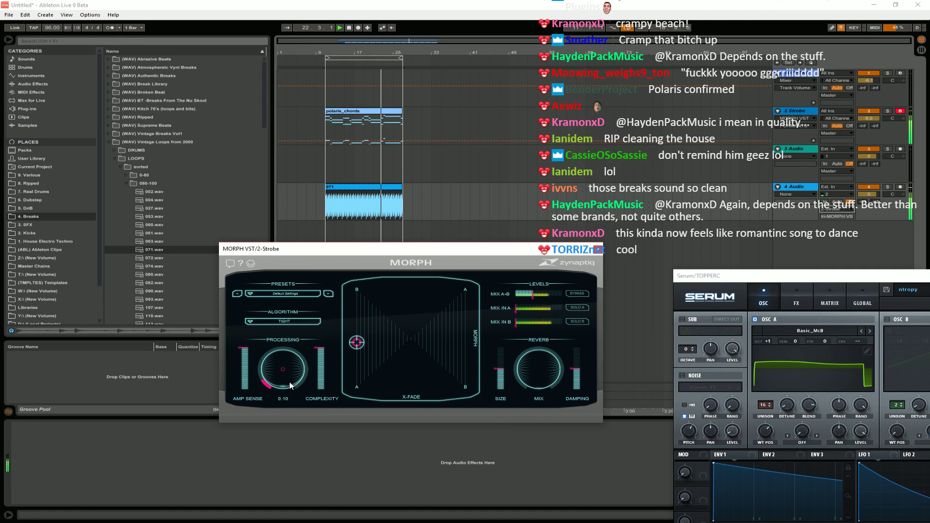
{"action": "left_click_drag", "start_coordinate": [317, 353], "coordinate": [343, 308]}
{"action": "left_click_drag", "start_coordinate": [541, 351], "coordinate": [535, 377]}
{"action": "left_click_drag", "start_coordinate": [516, 324], "coordinate": [547, 298]}
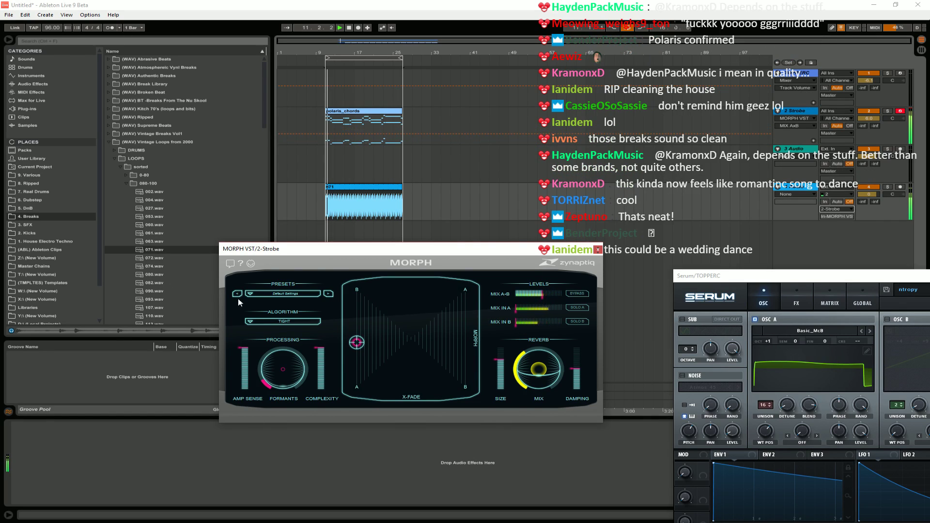
{"action": "mouse_move", "coordinate": [320, 348]}
{"action": "left_mouse_down"}
{"action": "mouse_move", "coordinate": [321, 371]}
{"action": "mouse_move", "coordinate": [322, 345]}
{"action": "mouse_move", "coordinate": [416, 332]}
{"action": "mouse_move", "coordinate": [326, 337]}
{"action": "left_mouse_up"}
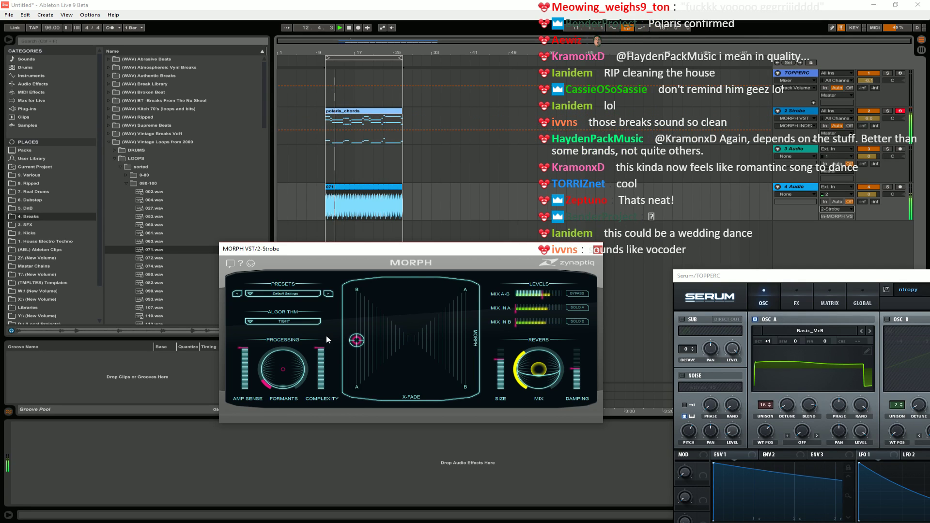
Compare the CLASSIC (LL) and INTERWEAVE (LL) algorithms in MORPH, and return to TIGHT.
{"action": "left_click", "coordinate": [248, 322]}
{"action": "left_click", "coordinate": [247, 322]}
{"action": "left_click", "coordinate": [247, 322]}
{"action": "left_click", "coordinate": [312, 357]}
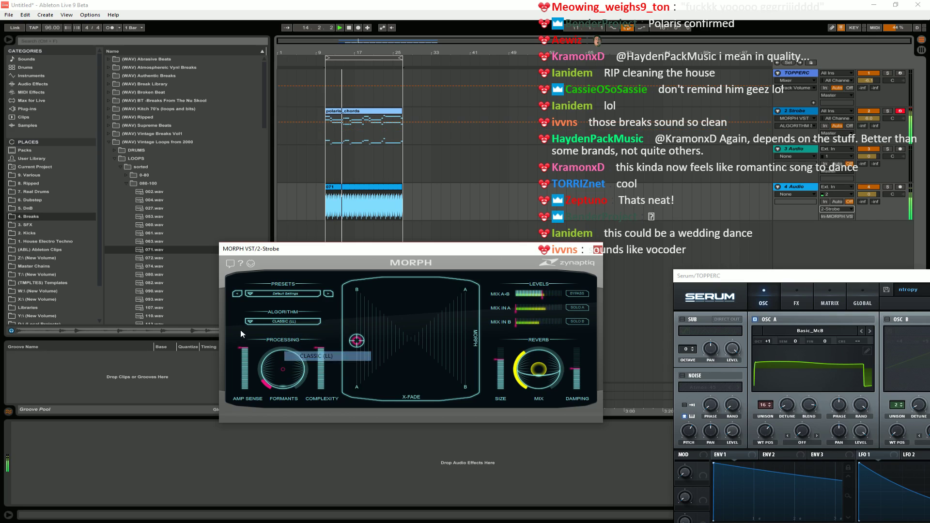
{"action": "left_click", "coordinate": [269, 323]}
{"action": "left_click", "coordinate": [322, 366]}
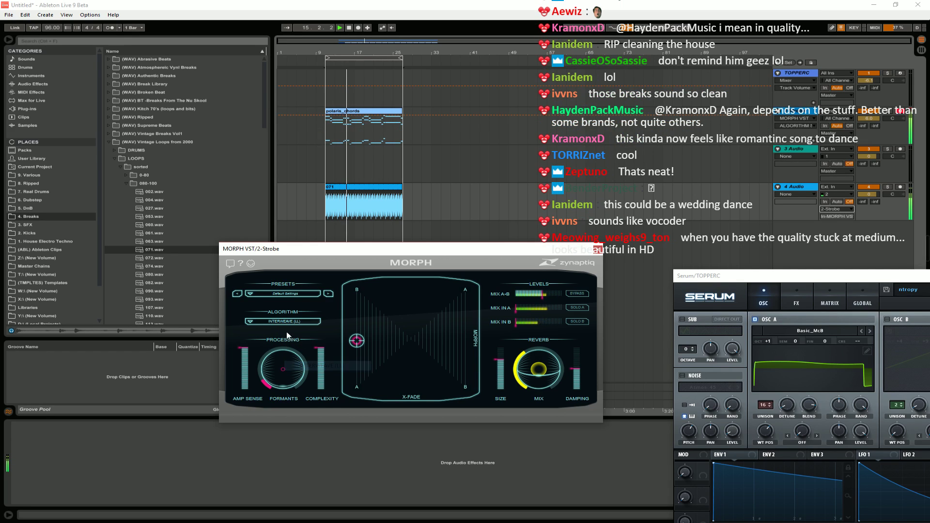
{"action": "left_click", "coordinate": [286, 322]}
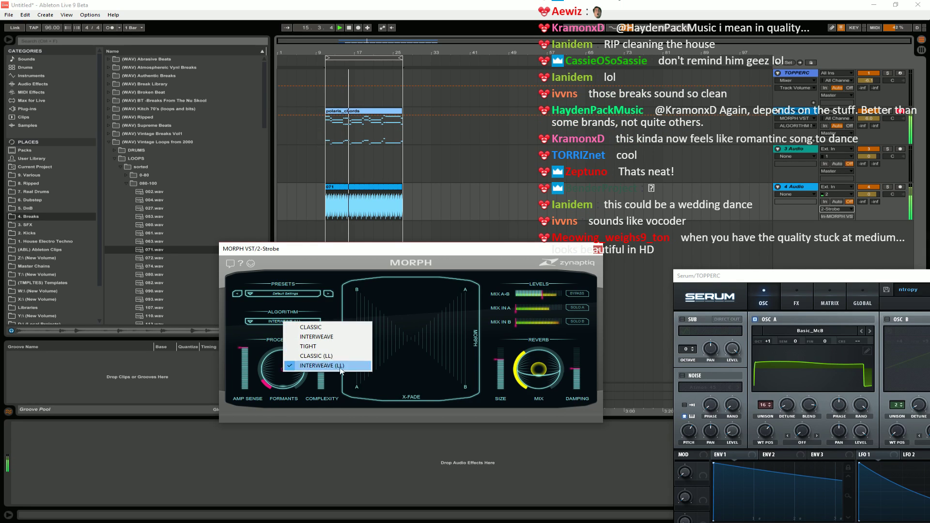
{"action": "left_click", "coordinate": [320, 346]}
Sweep MORPH's Formants and set them about midway, reduce Complexity to minimum, and push Morph fully up at zero X-Fade.
{"action": "mouse_move", "coordinate": [304, 382]}
{"action": "left_click_drag", "start_coordinate": [286, 372], "coordinate": [287, 345]}
{"action": "left_click_drag", "start_coordinate": [356, 340], "coordinate": [285, 398]}
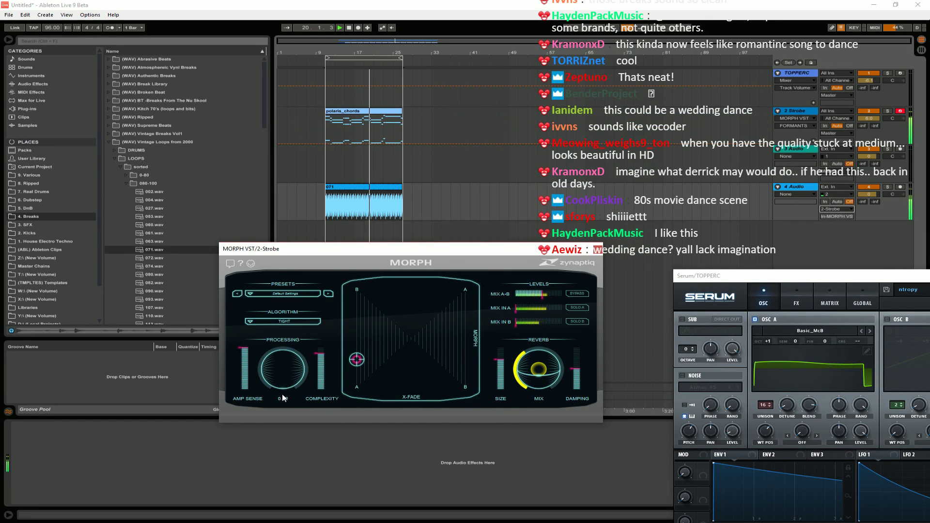
{"action": "left_click_drag", "start_coordinate": [322, 370], "coordinate": [339, 341]}
{"action": "left_click_drag", "start_coordinate": [408, 340], "coordinate": [324, 272]}
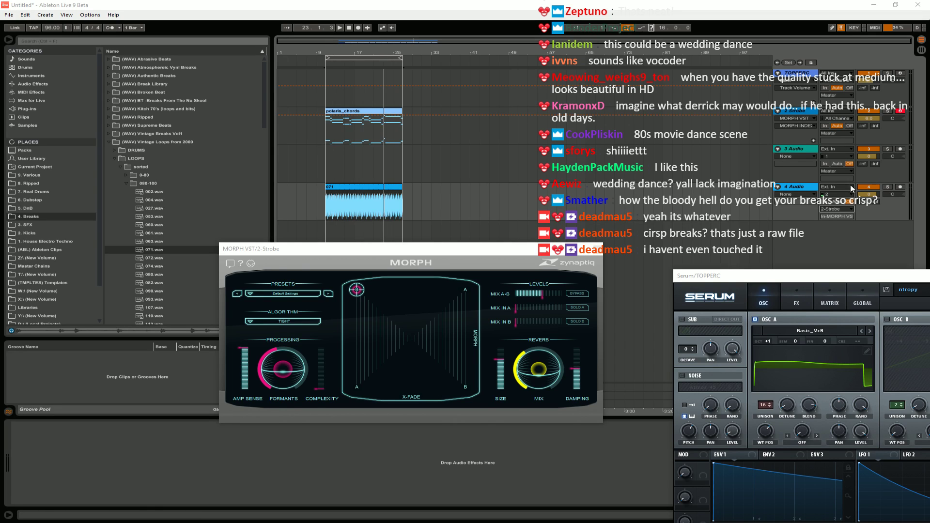
Delete the chords track hosting MORPH, route the 071 break track's output to Master, and play the break.
{"action": "key", "text": "Delete"}
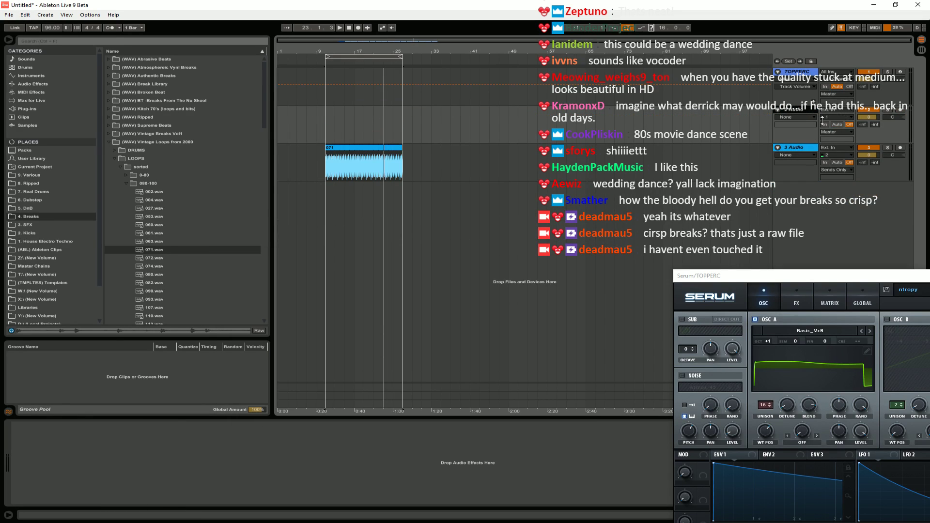
{"action": "left_click", "coordinate": [849, 162]}
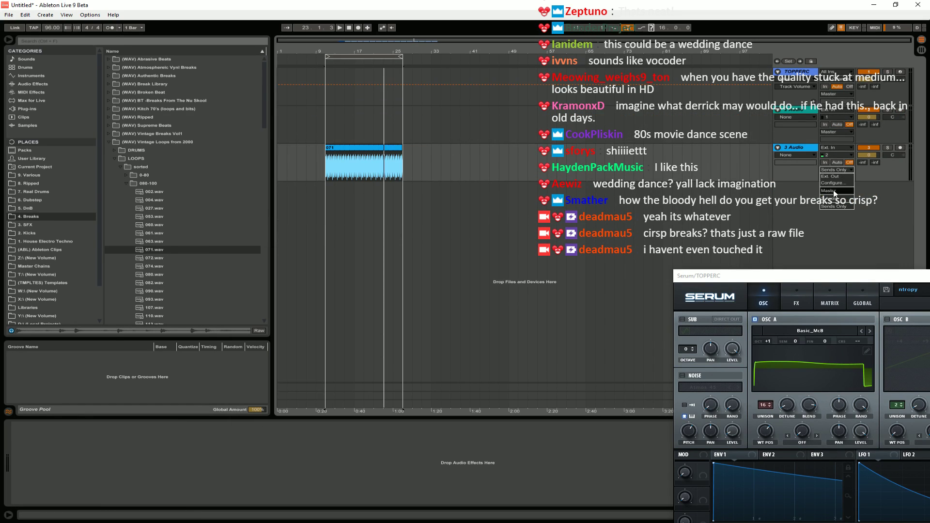
{"action": "left_click", "coordinate": [835, 191]}
{"action": "key", "text": "space"}
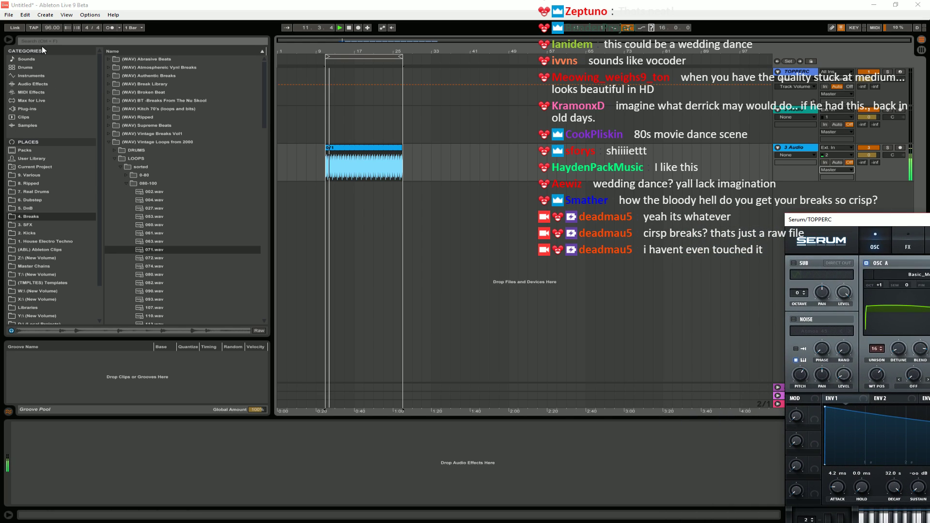
Browse the x64 plug-ins and look through the Waves effects listed in WaveShell-VST 9.6.
{"action": "left_click", "coordinate": [50, 42]}
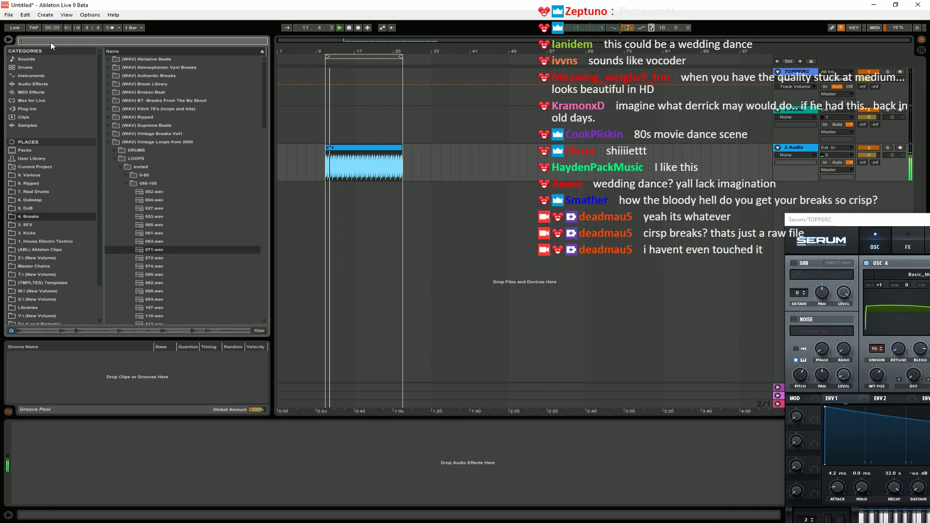
{"action": "left_click", "coordinate": [20, 111]}
{"action": "left_click", "coordinate": [109, 76]}
{"action": "left_click", "coordinate": [110, 84]}
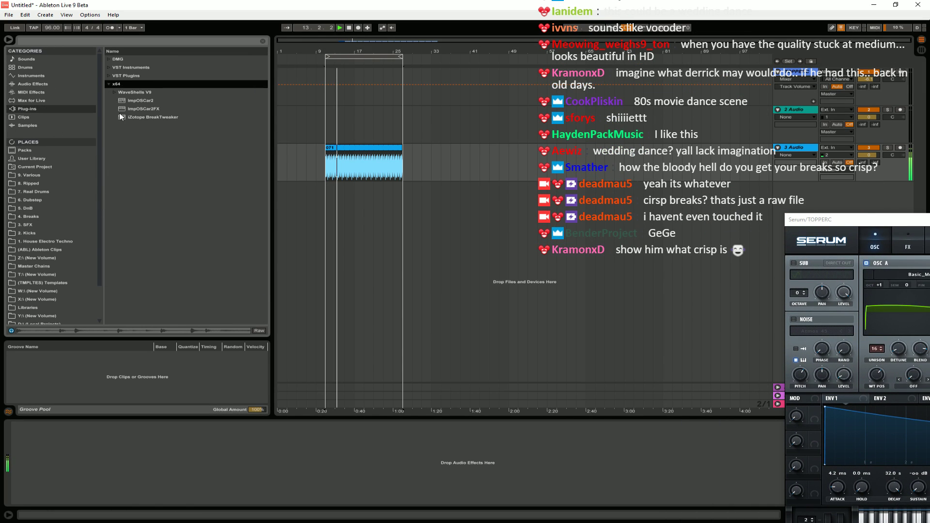
{"action": "double_click", "coordinate": [119, 92]}
{"action": "scroll", "coordinate": [166, 182], "scroll_direction": "down", "scroll_amount": 3}
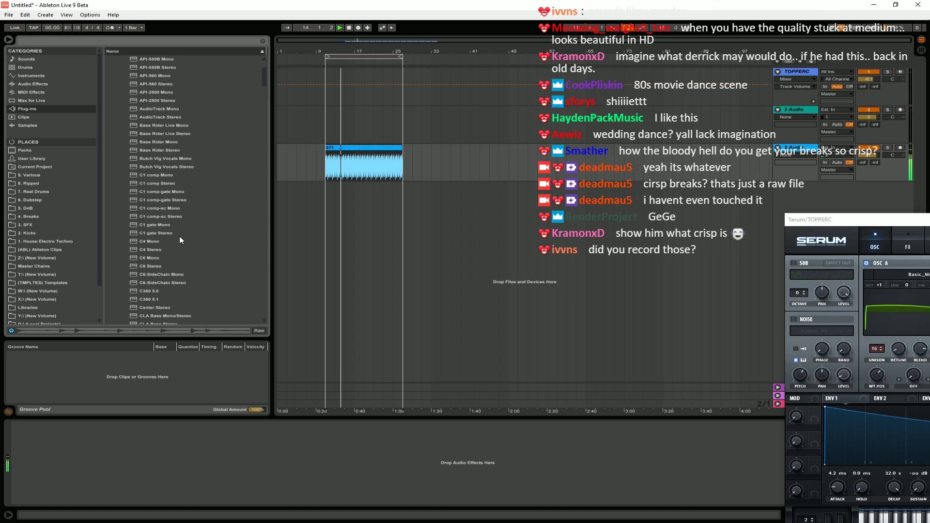
{"action": "scroll", "coordinate": [182, 238], "scroll_direction": "down", "scroll_amount": 10}
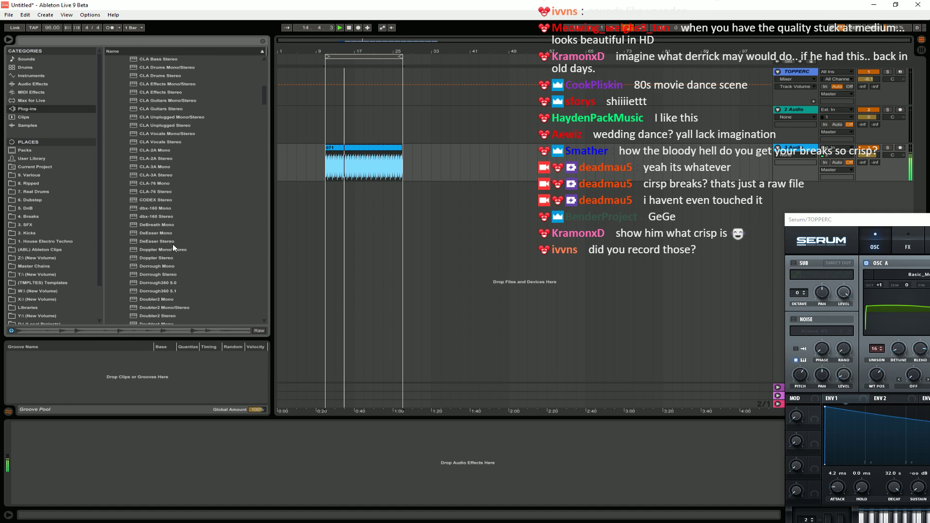
{"action": "scroll", "coordinate": [178, 254], "scroll_direction": "up", "scroll_amount": 2}
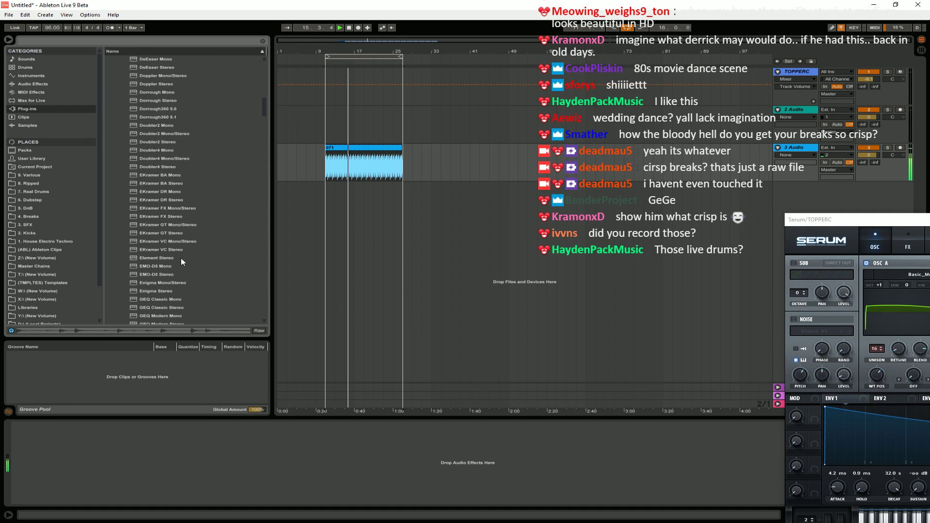
{"action": "scroll", "coordinate": [181, 257], "scroll_direction": "up", "scroll_amount": 3}
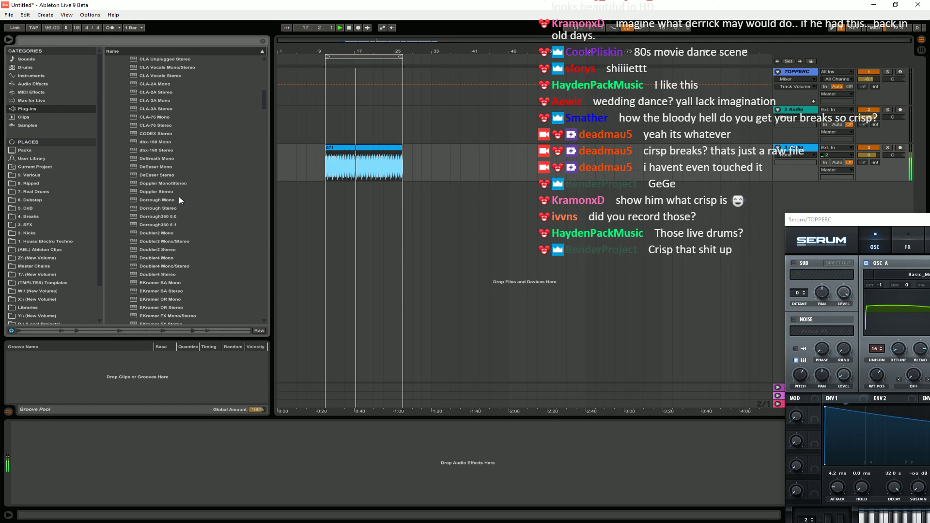
{"action": "scroll", "coordinate": [179, 196], "scroll_direction": "up", "scroll_amount": 10}
{"action": "scroll", "coordinate": [178, 194], "scroll_direction": "up", "scroll_amount": 8}
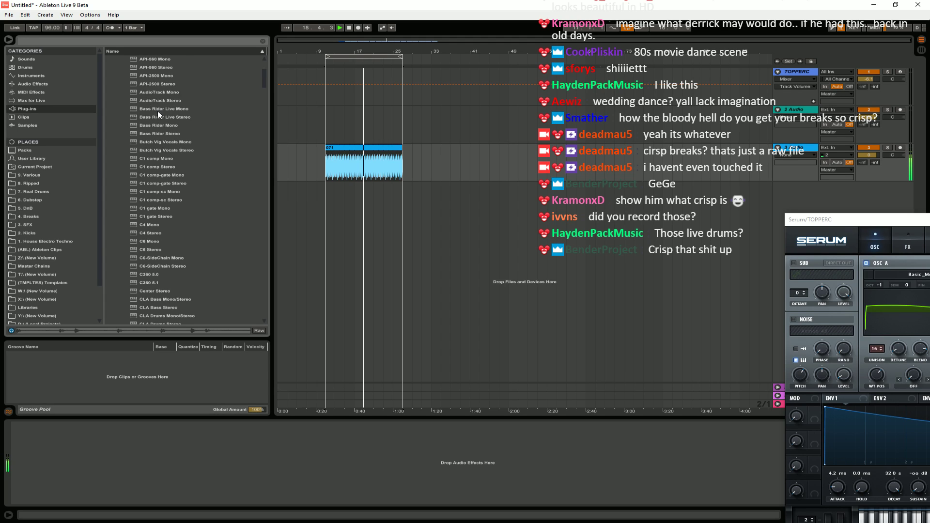
{"action": "scroll", "coordinate": [182, 169], "scroll_direction": "up", "scroll_amount": 6}
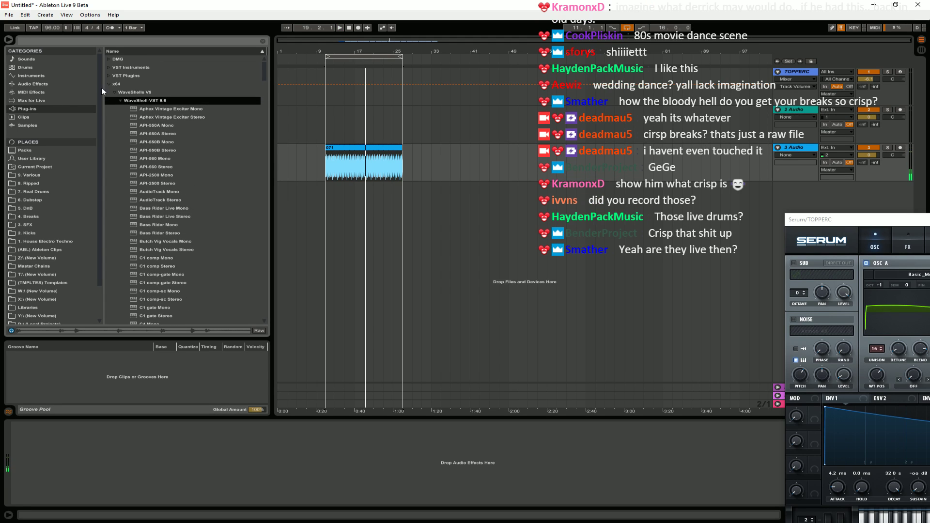
Find Limitless in the DMG plug-ins folder, load it on the 071 break track, and start playback.
{"action": "left_click", "coordinate": [121, 101]}
{"action": "left_click", "coordinate": [115, 92]}
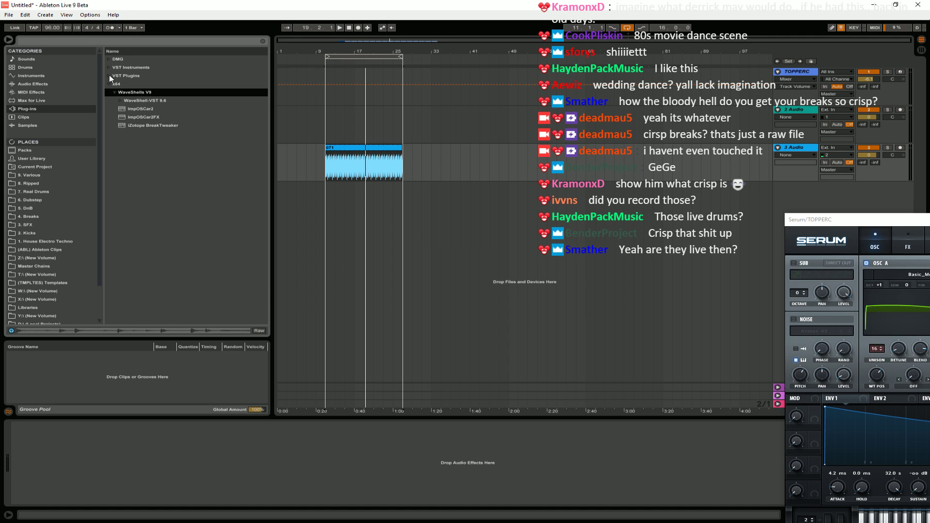
{"action": "left_click", "coordinate": [109, 76]}
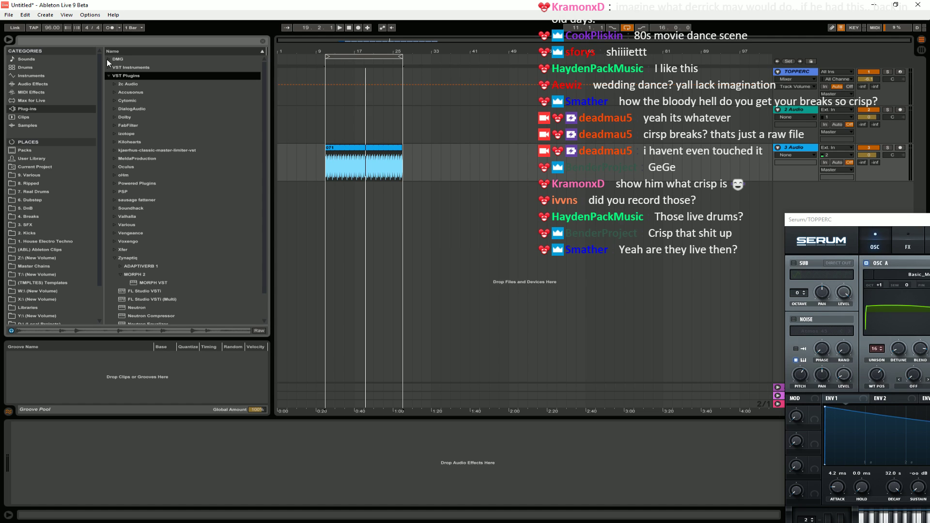
{"action": "left_click", "coordinate": [106, 53]}
{"action": "left_click", "coordinate": [107, 59]}
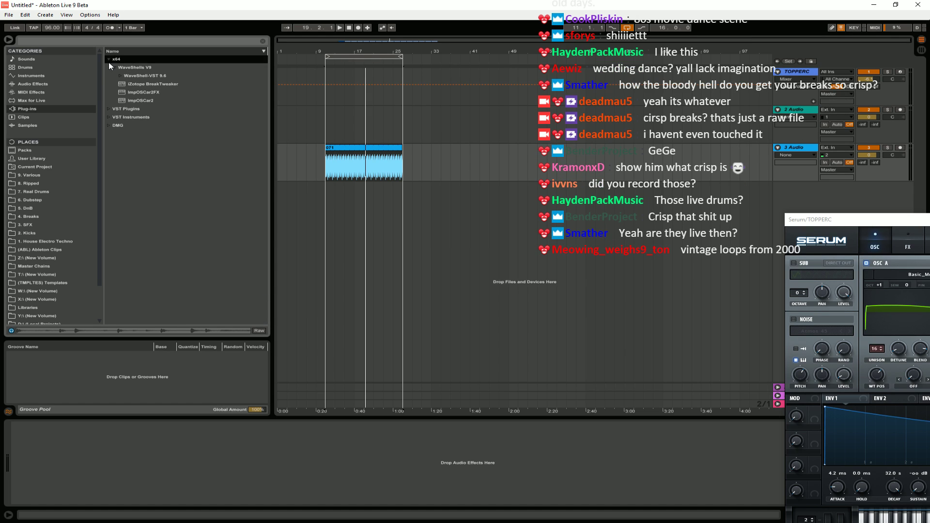
{"action": "left_click", "coordinate": [109, 85]}
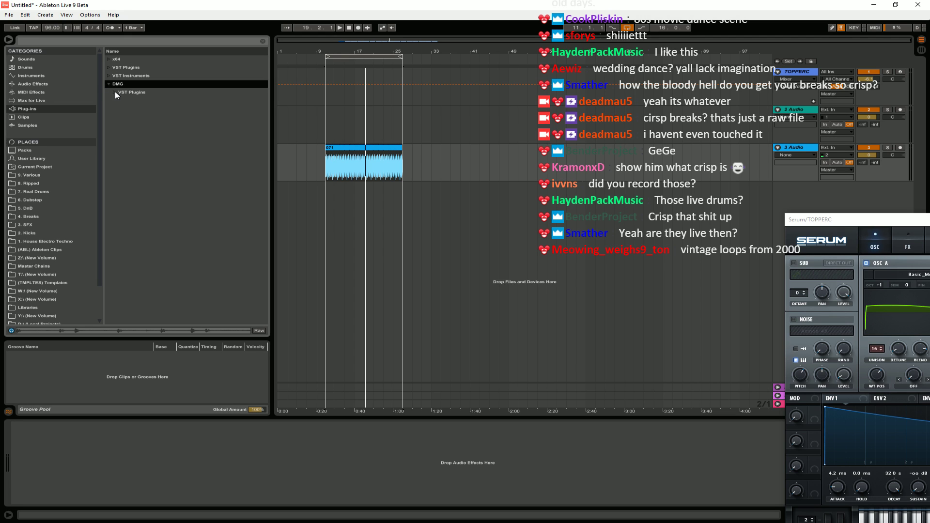
{"action": "left_click", "coordinate": [115, 92]}
{"action": "left_click", "coordinate": [143, 100]}
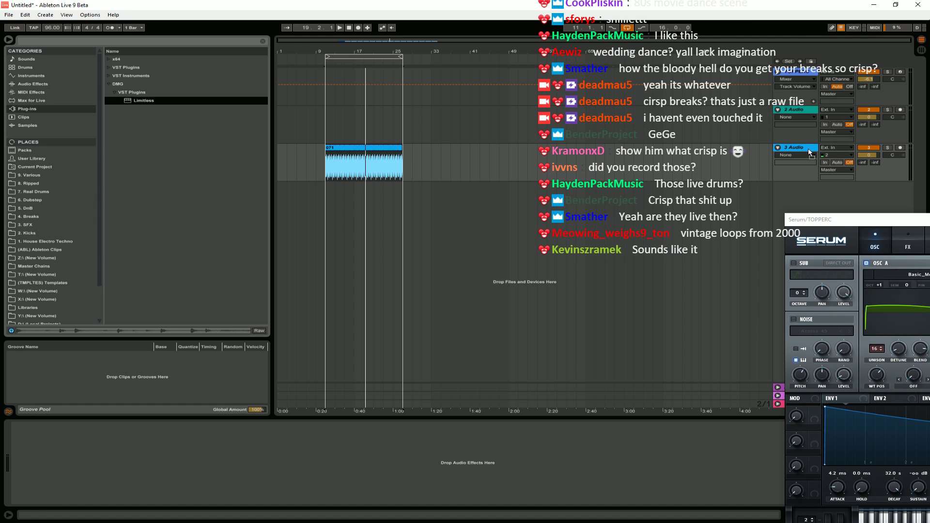
{"action": "key", "text": "space"}
{"action": "left_click_drag", "start_coordinate": [223, 223], "coordinate": [461, 195]}
Set Limitless's threshold to -9.4 dB and raise the gain of bands 1, 3, 4 and 5.
{"action": "left_click_drag", "start_coordinate": [297, 237], "coordinate": [277, 256]}
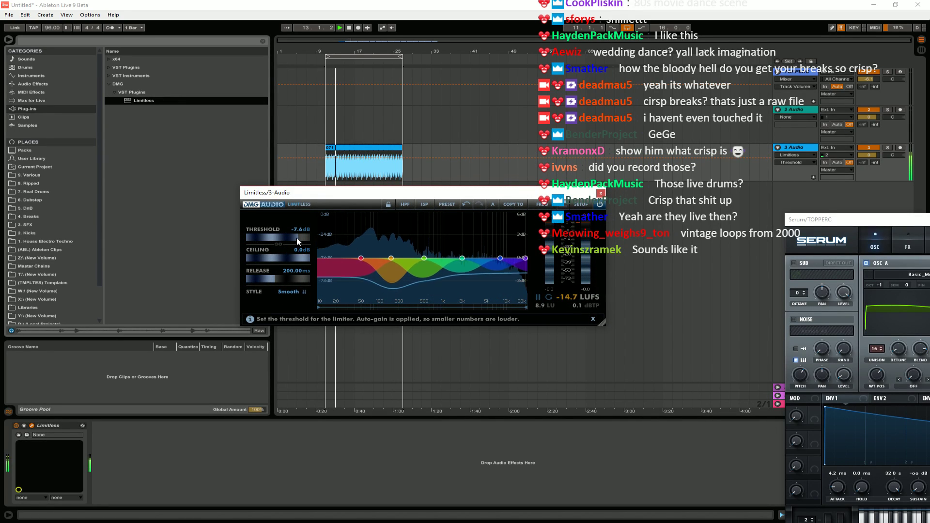
{"action": "left_click_drag", "start_coordinate": [360, 258], "coordinate": [363, 232]}
{"action": "mouse_move", "coordinate": [296, 239]}
{"action": "left_mouse_down"}
{"action": "mouse_move", "coordinate": [263, 240]}
{"action": "mouse_move", "coordinate": [284, 238]}
{"action": "left_mouse_up"}
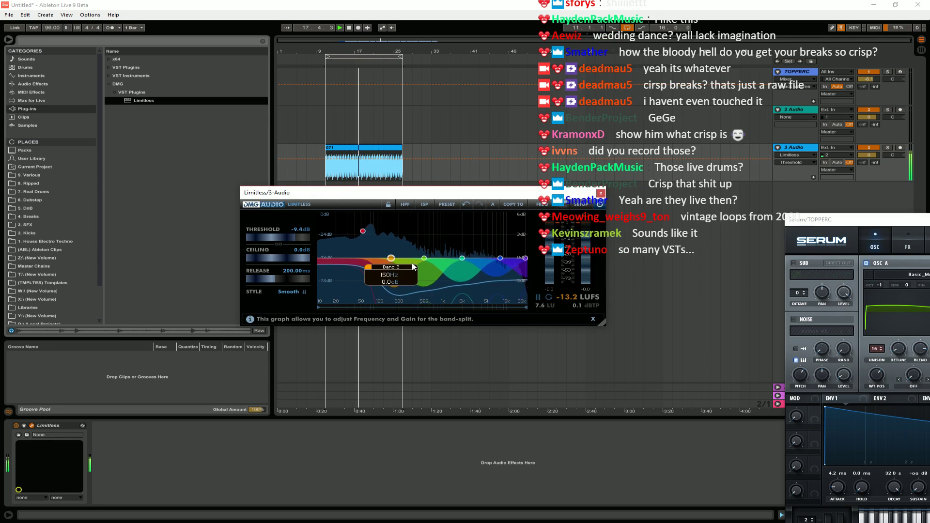
{"action": "left_click_drag", "start_coordinate": [424, 260], "coordinate": [492, 244]}
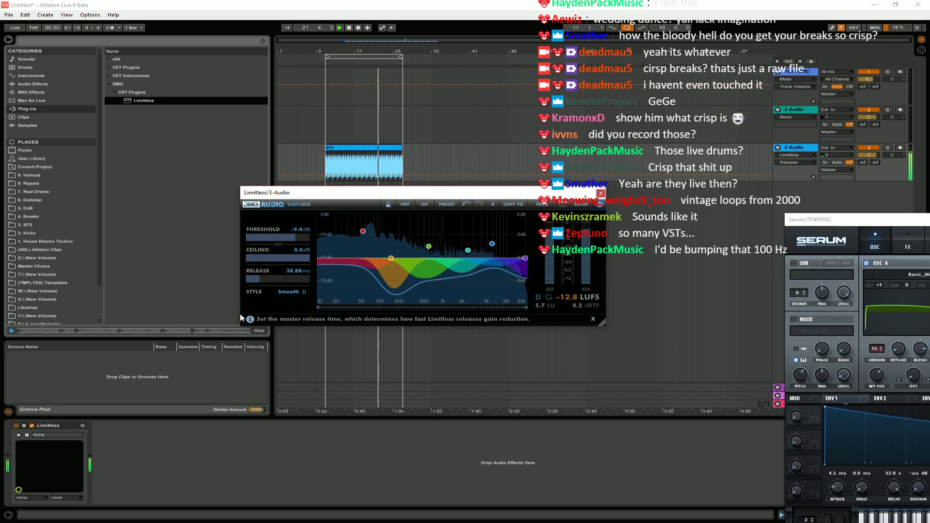
Set Limitless's style to Tight and its release to 88.20 ms.
{"action": "left_click", "coordinate": [294, 292]}
{"action": "left_click", "coordinate": [298, 338]}
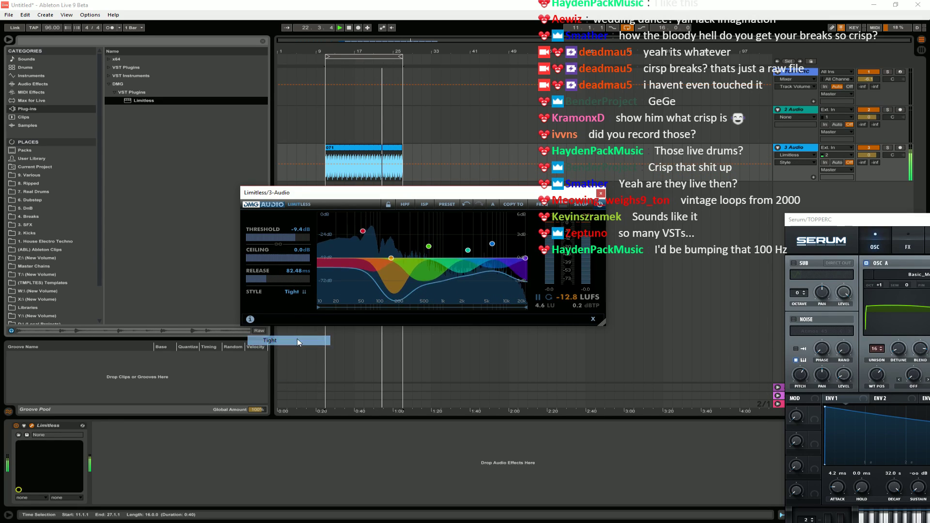
{"action": "mouse_move", "coordinate": [265, 280]}
{"action": "left_mouse_down"}
{"action": "mouse_move", "coordinate": [264, 290]}
{"action": "mouse_move", "coordinate": [281, 264]}
{"action": "mouse_move", "coordinate": [272, 286]}
{"action": "left_mouse_up"}
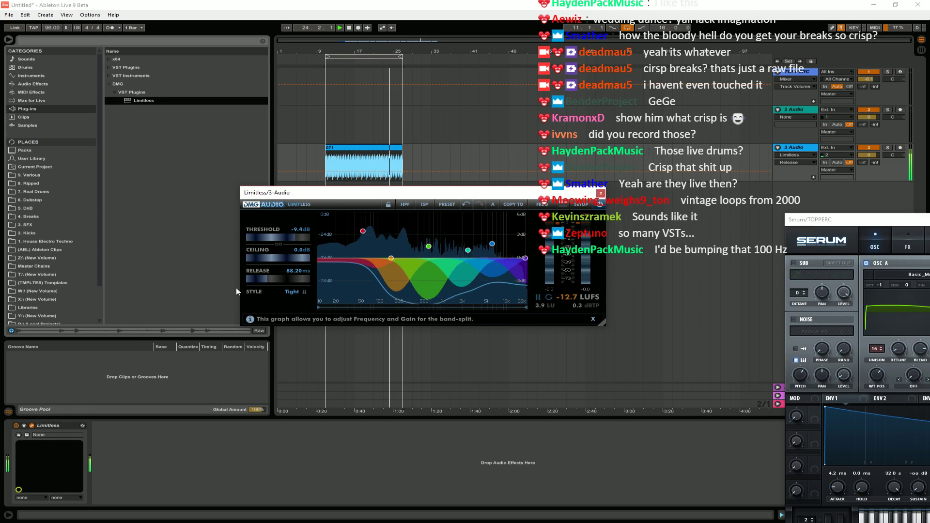
Compare the break with Limitless off and on, shift band 2's frequency slightly lower, and stop playback.
{"action": "left_click", "coordinate": [16, 426]}
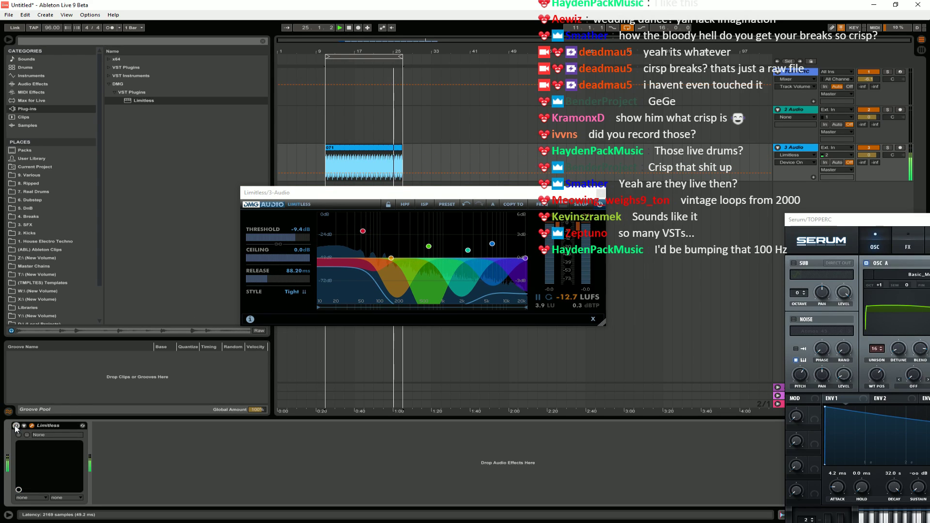
{"action": "mouse_move", "coordinate": [391, 258]}
{"action": "left_mouse_down"}
{"action": "mouse_move", "coordinate": [391, 243]}
{"action": "mouse_move", "coordinate": [390, 256]}
{"action": "left_mouse_up"}
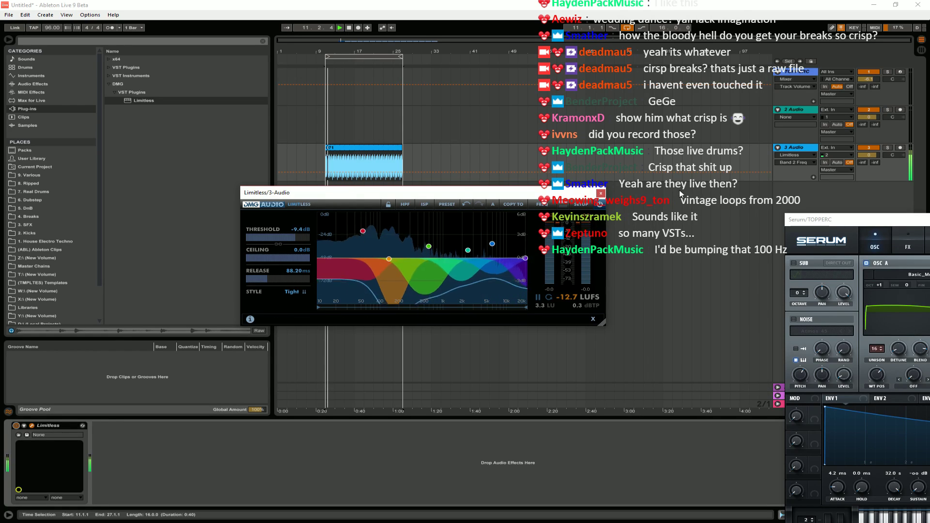
{"action": "left_click", "coordinate": [600, 204]}
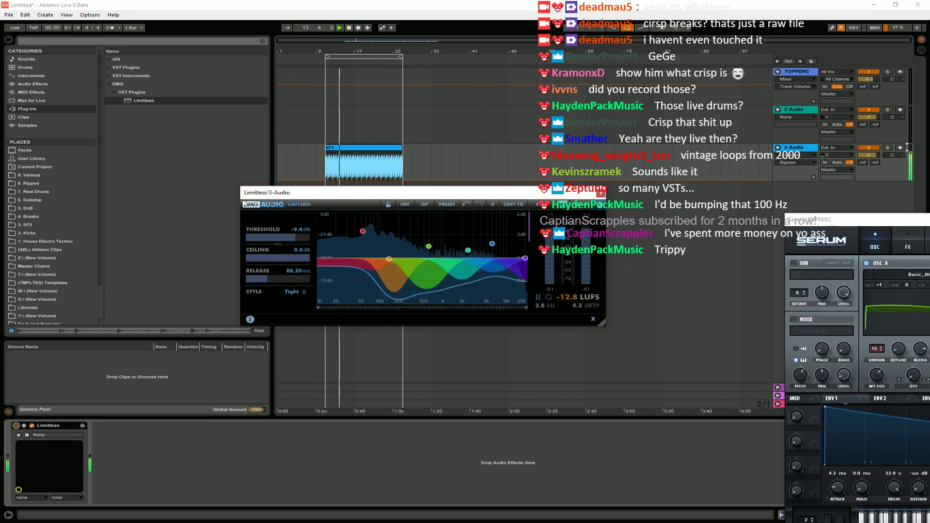
{"action": "key", "text": "space"}
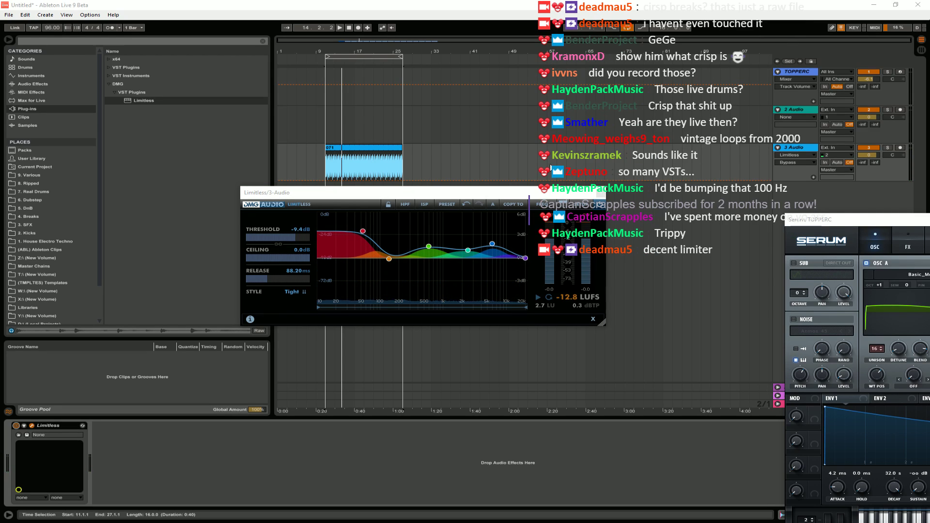
Move the Limitless window clear of the arrangement and replay the start of the limited break.
{"action": "left_click_drag", "start_coordinate": [574, 192], "coordinate": [522, 226]}
{"action": "key", "text": "space"}
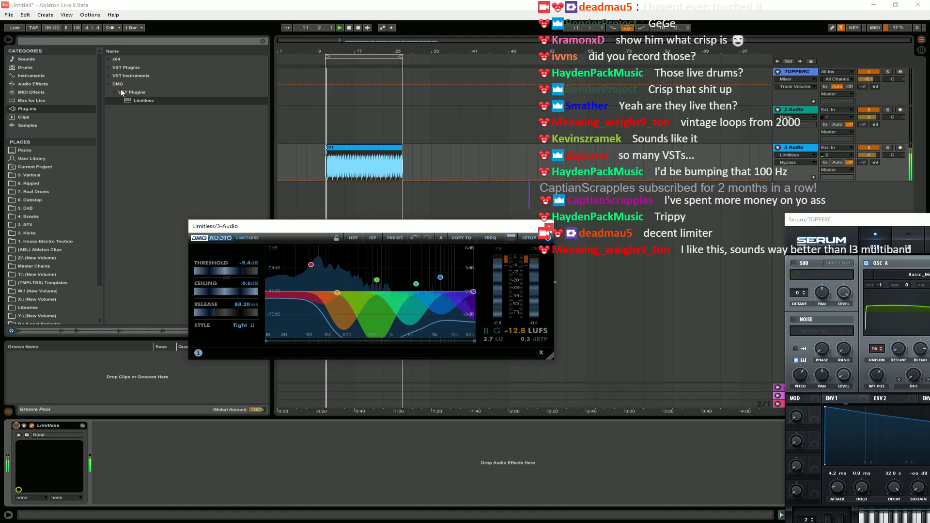
{"action": "key", "text": "space"}
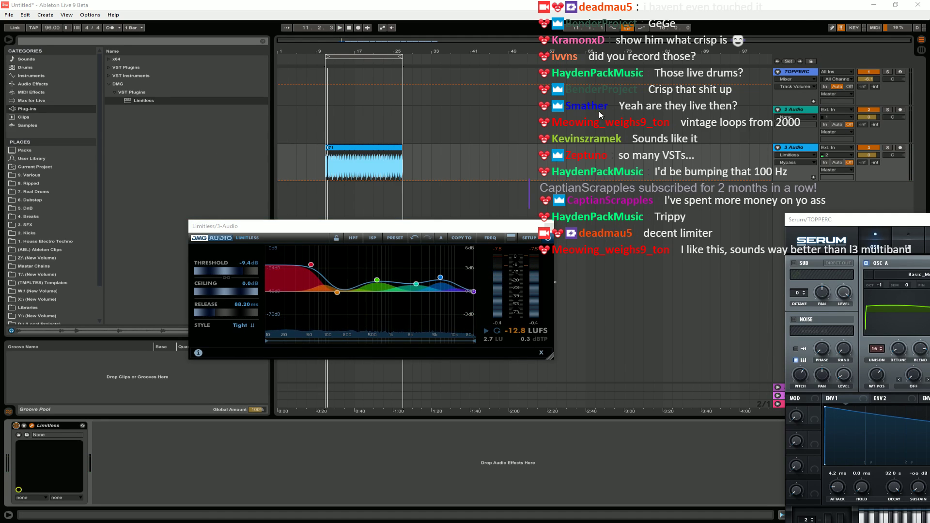
{"action": "key", "text": "space"}
{"action": "key", "text": "space"}
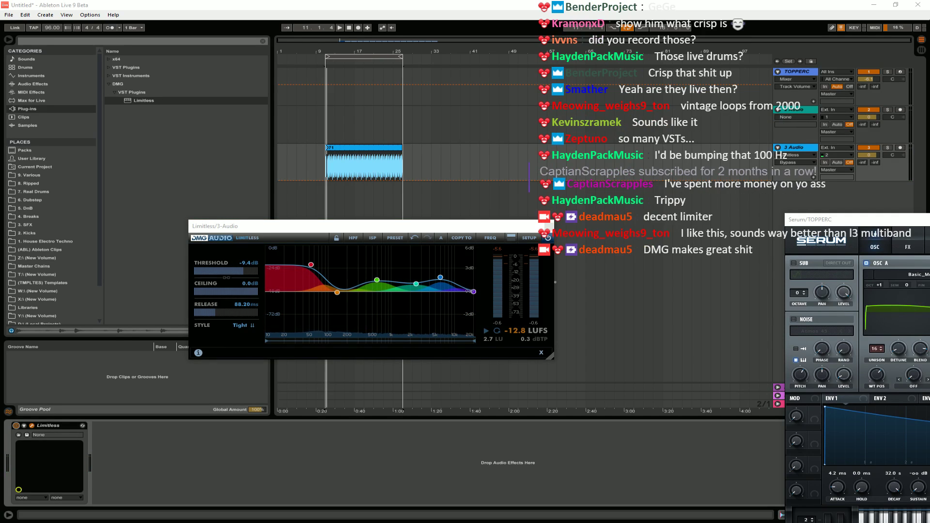
Close the Ableton Live 9 Beta set without saving its changes.
{"action": "left_click", "coordinate": [919, 5]}
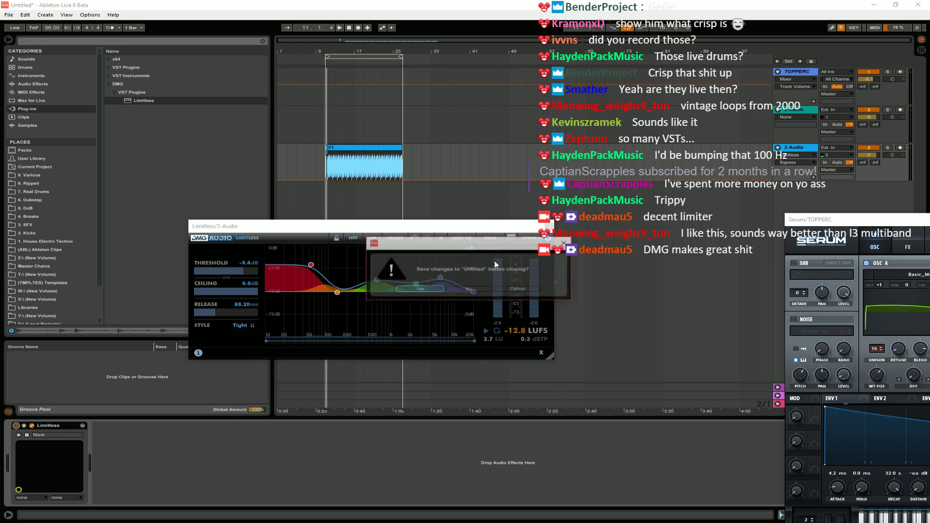
{"action": "left_click", "coordinate": [460, 291]}
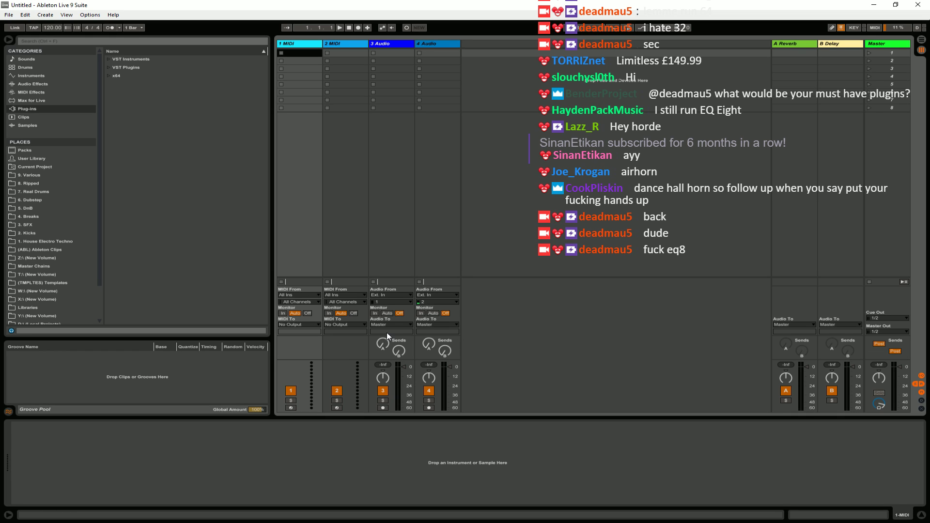
Open the Breaks location and expand the (WAV) Break Library folder down to its individual loops.
{"action": "left_click", "coordinate": [14, 214]}
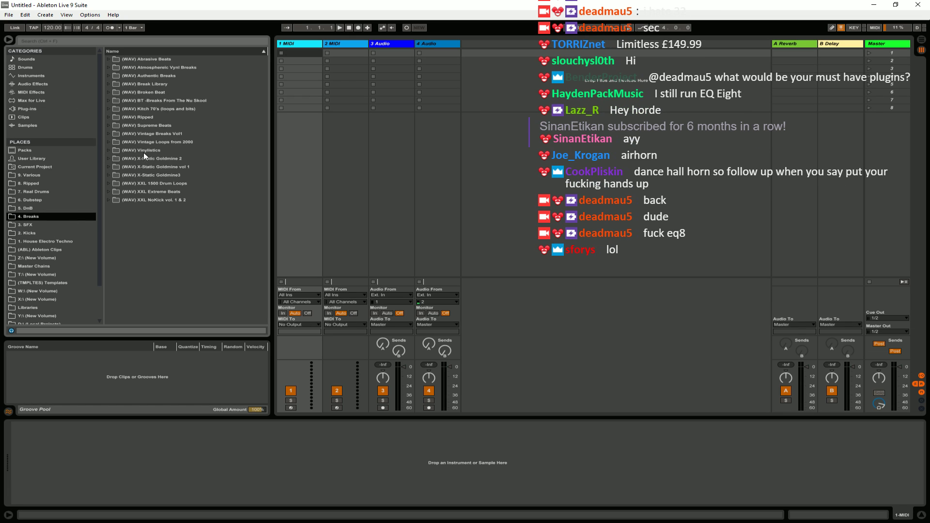
{"action": "left_click", "coordinate": [109, 141]}
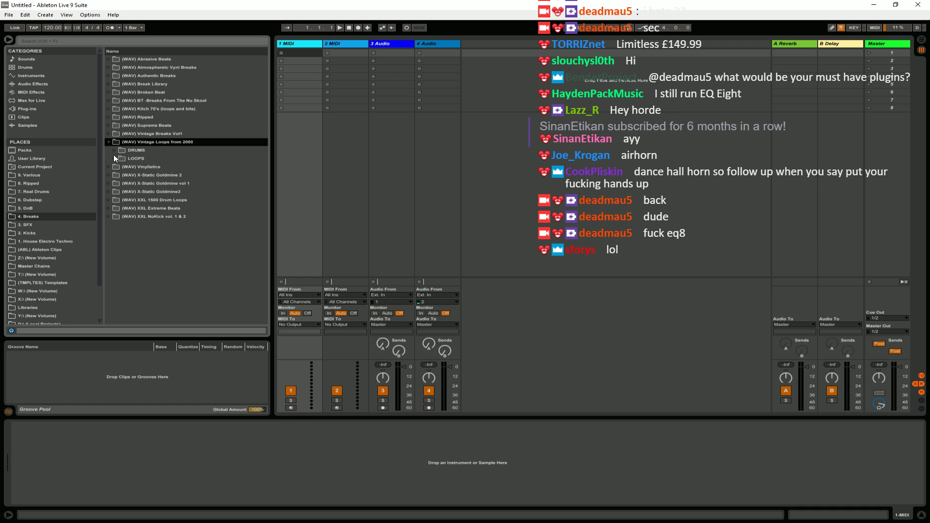
{"action": "left_click", "coordinate": [109, 84]}
{"action": "left_click", "coordinate": [113, 92]}
{"action": "left_click", "coordinate": [120, 100]}
{"action": "left_click", "coordinate": [125, 109]}
{"action": "left_click", "coordinate": [131, 117]}
Preview break loops from the library, including Backyard_Heavies_-_Expo_83_(3).wav and Bad_Bascomb_-_Black_Grass_(24bit).wav.
{"action": "scroll", "coordinate": [151, 197], "scroll_direction": "down", "scroll_amount": 3}
{"action": "left_click", "coordinate": [152, 192]}
{"action": "scroll", "coordinate": [176, 195], "scroll_direction": "down", "scroll_amount": 3}
{"action": "left_click", "coordinate": [176, 194]}
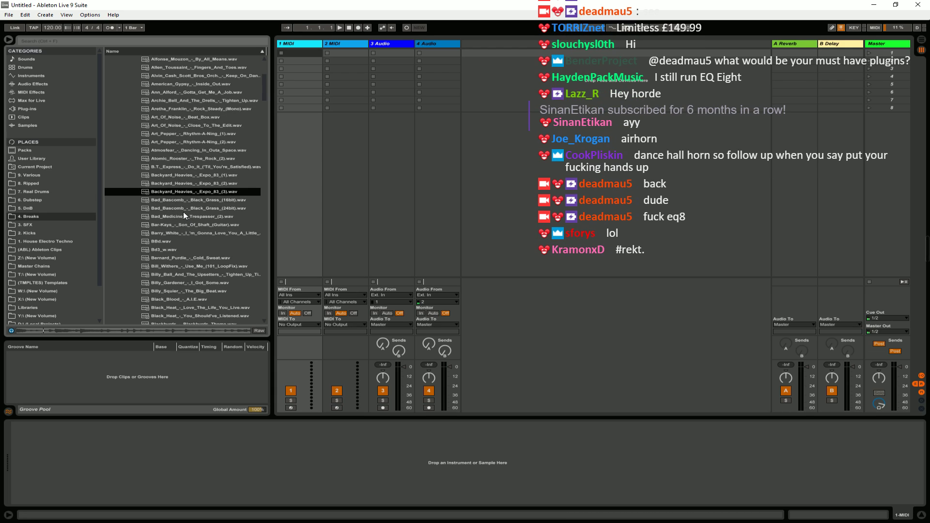
{"action": "left_click", "coordinate": [182, 211]}
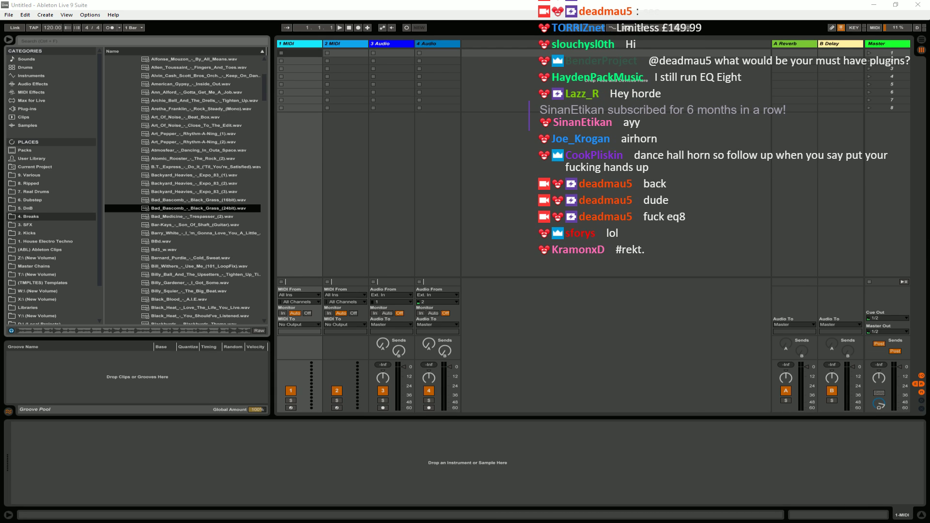
Switch to RME TotalMix FX, check the HDSPe MADI FX (1) interface settings, accept them, and return to Ableton Live.
{"action": "key", "text": "alt+Tab"}
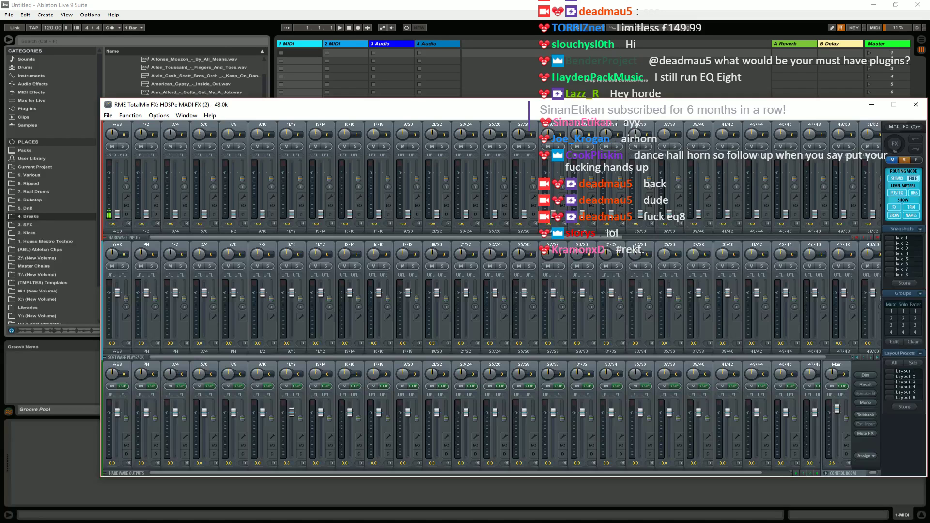
{"action": "left_click", "coordinate": [187, 115]}
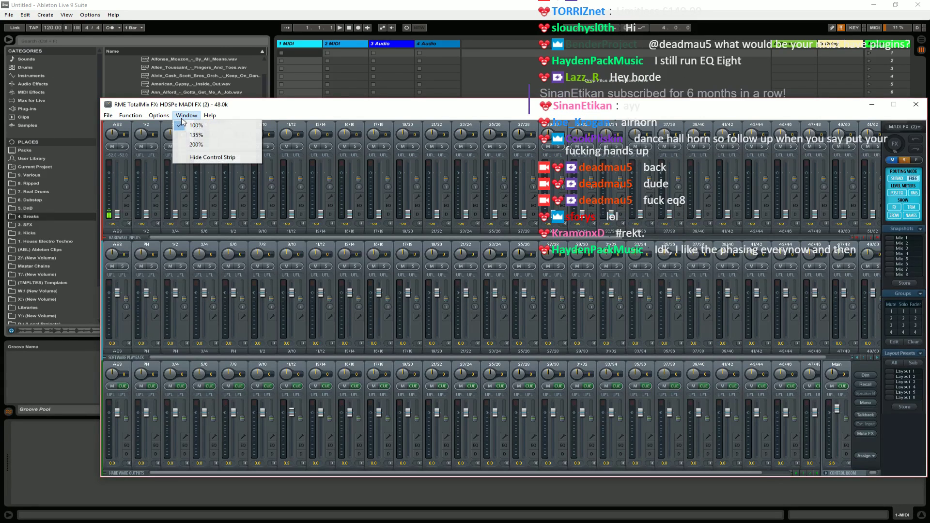
{"action": "key", "text": "Escape"}
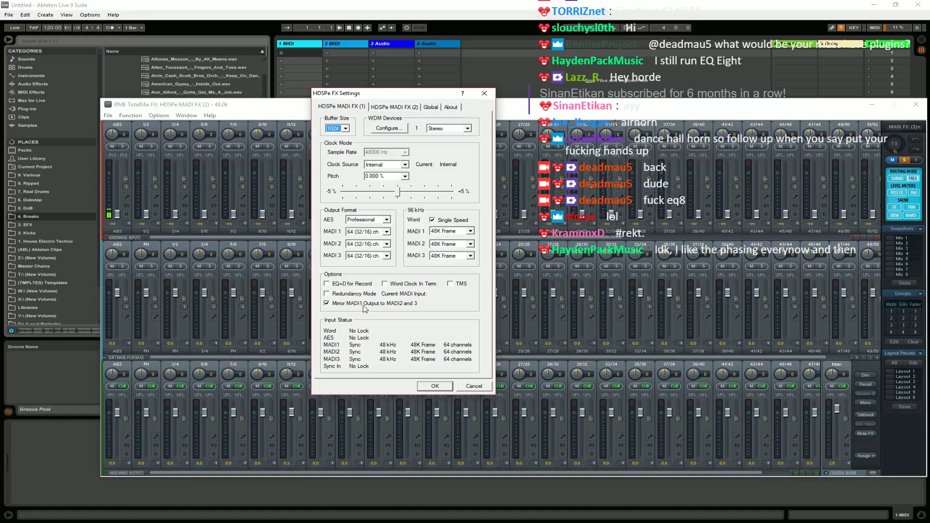
{"action": "left_click", "coordinate": [426, 386]}
{"action": "left_click", "coordinate": [440, 3]}
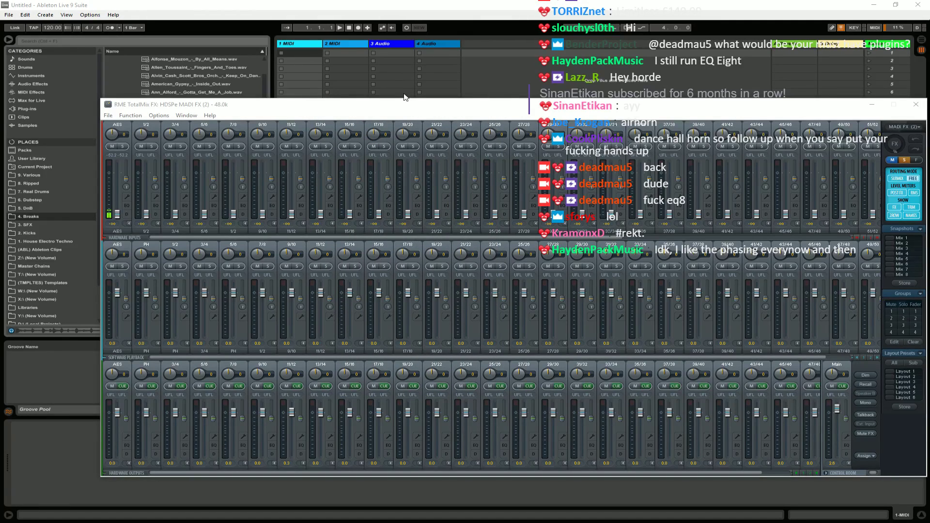
Start playback and preview break loops from Archie_Bell_And_The_Drells through Art_Of_Noise_-_Close_To_The_Edit.wav to Bad_Medicine_-_Tresspasser_(2).wav.
{"action": "key", "text": "space"}
{"action": "left_click", "coordinate": [176, 93]}
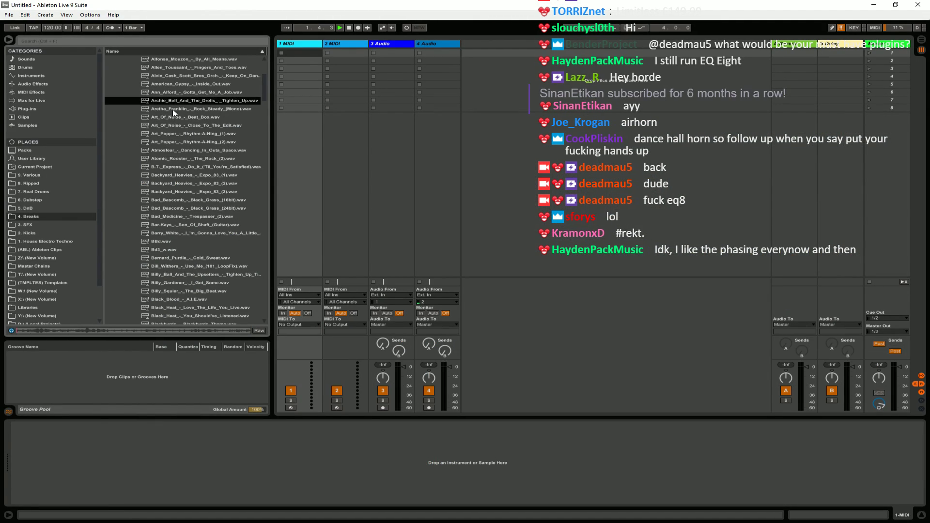
{"action": "left_click", "coordinate": [179, 125]}
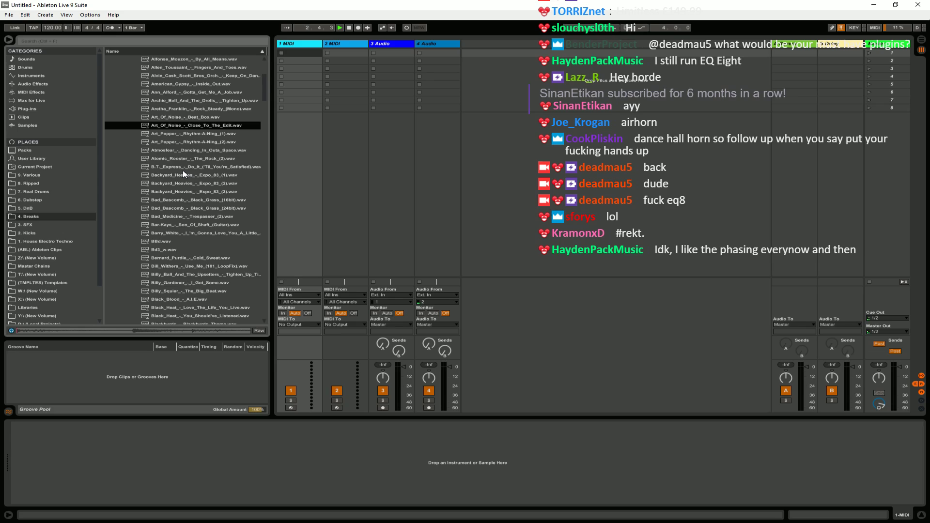
{"action": "left_click", "coordinate": [199, 182]}
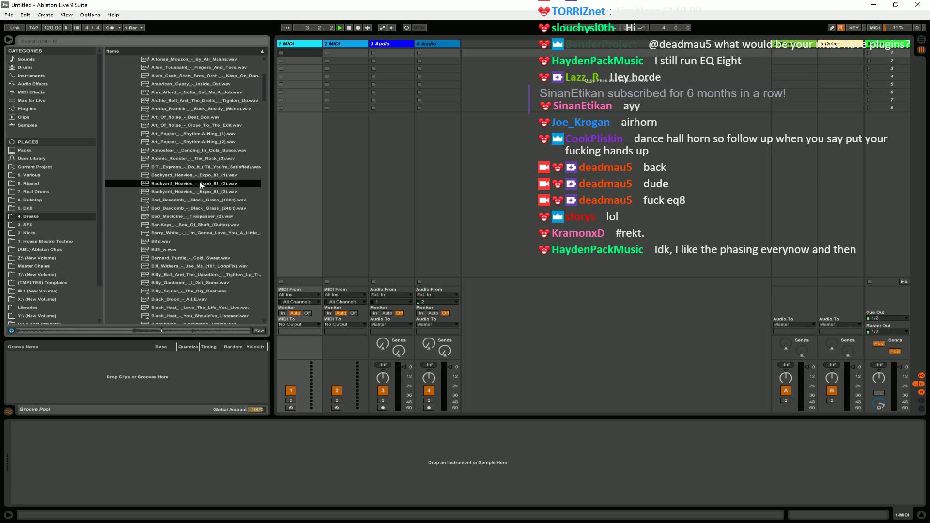
{"action": "left_click", "coordinate": [188, 216]}
{"action": "scroll", "coordinate": [194, 218], "scroll_direction": "down", "scroll_amount": 3}
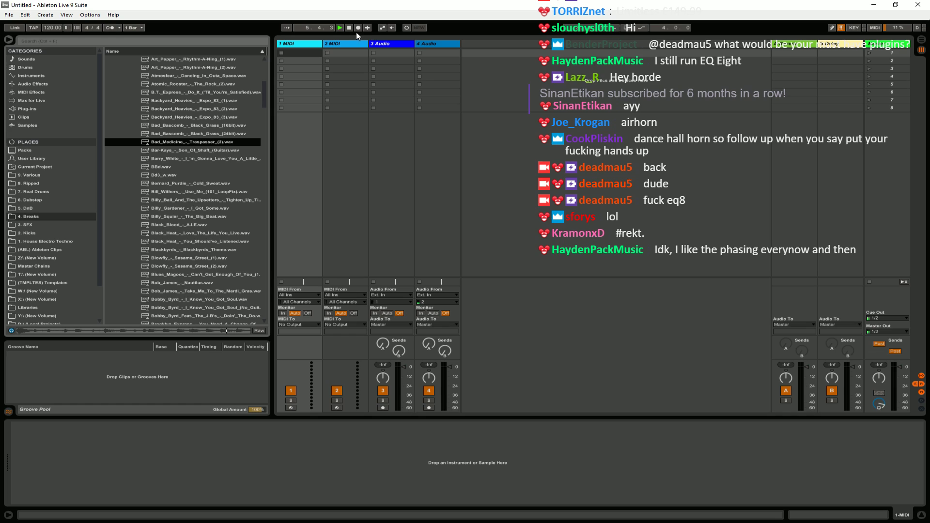
Preview the loops from Bill_Withers_-_Use_Me_(101_LoopFix).wav to Black_Blood_-_A.I.E.wav, including Billy_Squier_-_The_Big_Beat.wav, and go back to Bernard_Purdie_-_Cold_Sweat.wav.
{"action": "left_click", "coordinate": [234, 192]}
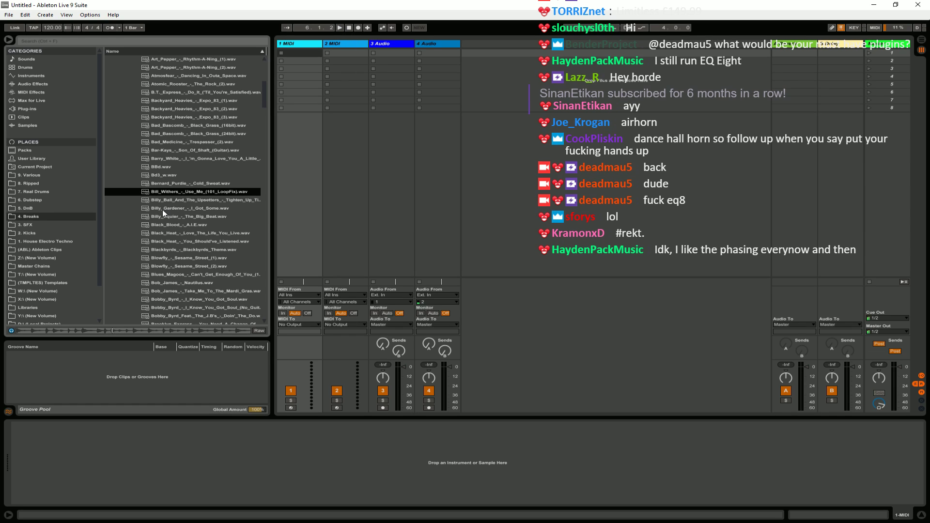
{"action": "left_click", "coordinate": [203, 200]}
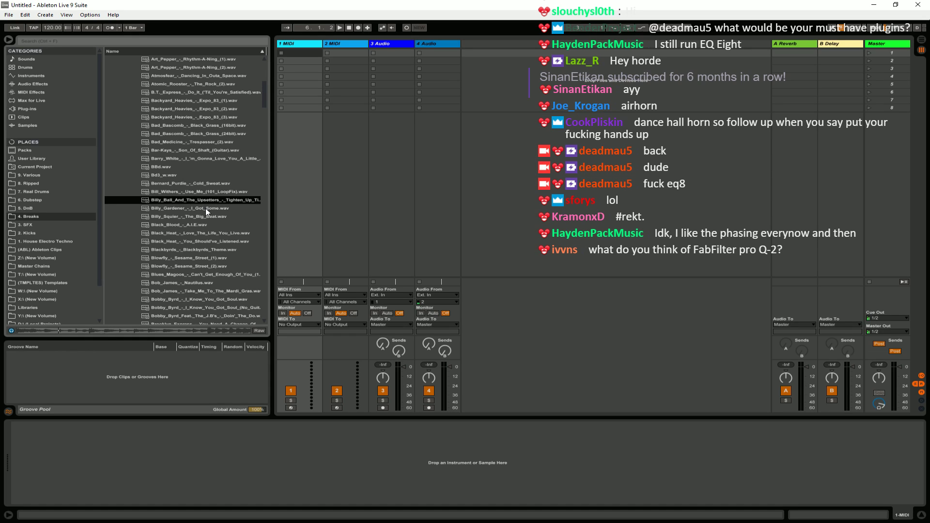
{"action": "left_click", "coordinate": [206, 208]}
{"action": "left_click", "coordinate": [211, 217]}
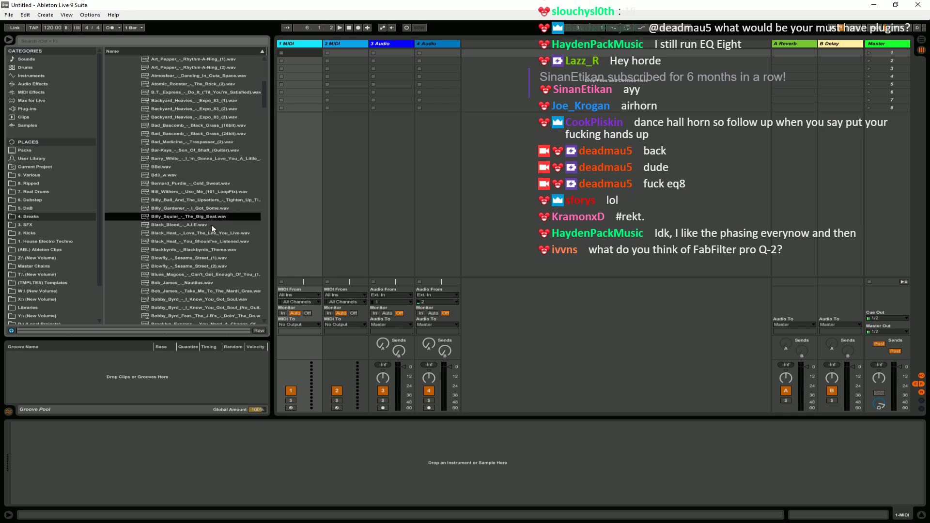
{"action": "left_click", "coordinate": [191, 226]}
{"action": "left_click", "coordinate": [204, 199]}
{"action": "left_click", "coordinate": [211, 184]}
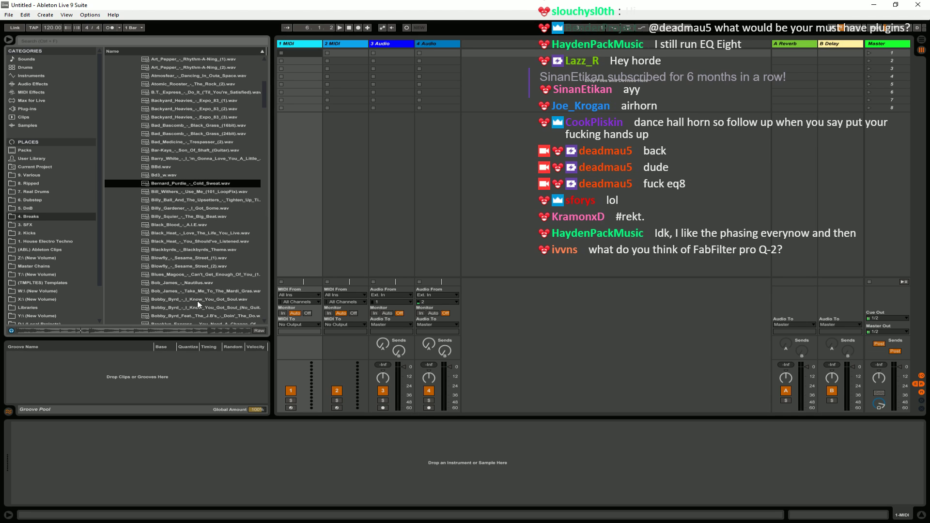
Preview the loops from Blowfly_-_Sesame_Street_(2).wav through Candido_-_Candido's_Funk.wav to Chosen_Few_-_Funky_Buttercup.wav.
{"action": "left_click", "coordinate": [193, 266]}
{"action": "scroll", "coordinate": [194, 264], "scroll_direction": "down", "scroll_amount": 2}
{"action": "left_click", "coordinate": [193, 241]}
{"action": "left_click", "coordinate": [203, 267]}
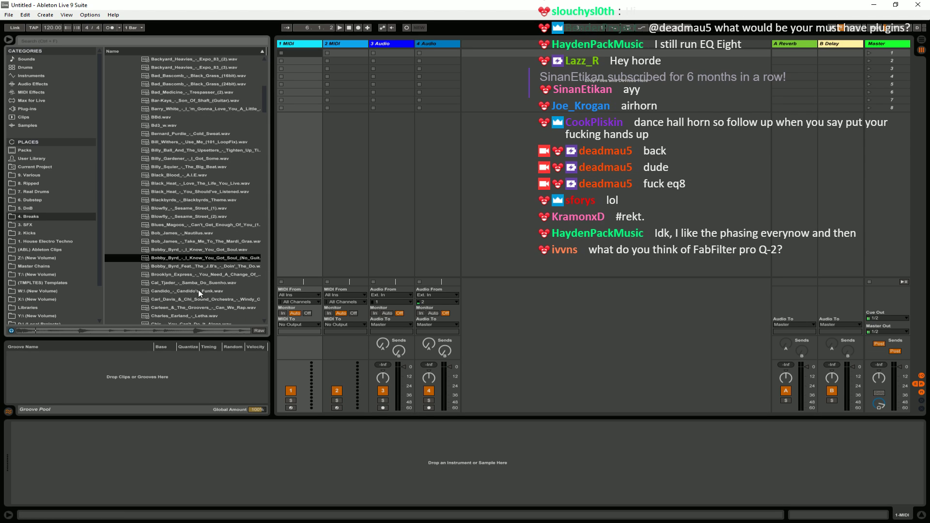
{"action": "scroll", "coordinate": [194, 293], "scroll_direction": "down", "scroll_amount": 2}
{"action": "left_click", "coordinate": [190, 233]}
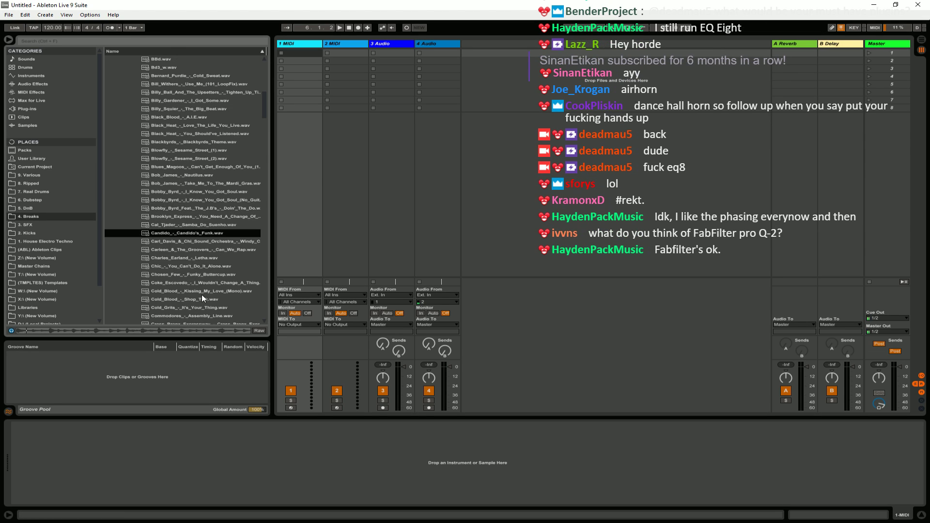
{"action": "left_click", "coordinate": [196, 242]}
{"action": "left_click", "coordinate": [193, 249]}
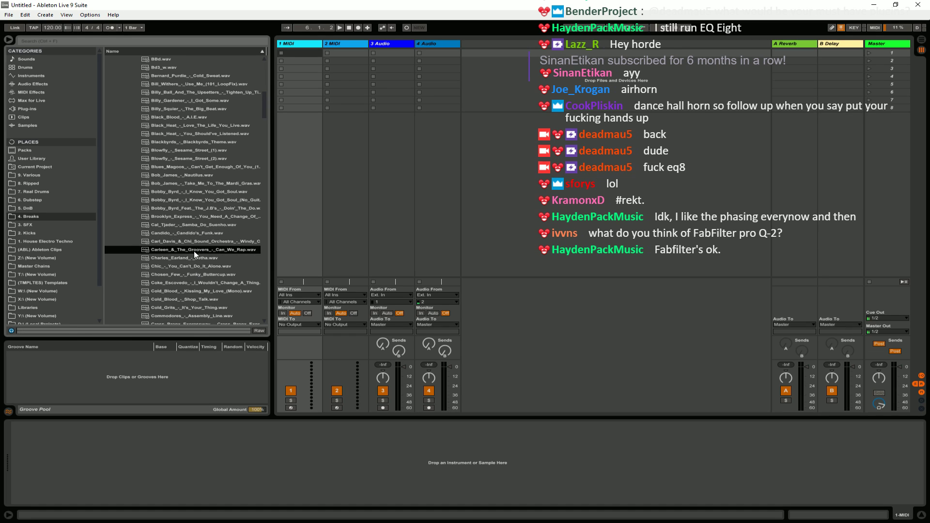
{"action": "left_click", "coordinate": [194, 257]}
{"action": "left_click", "coordinate": [195, 266]}
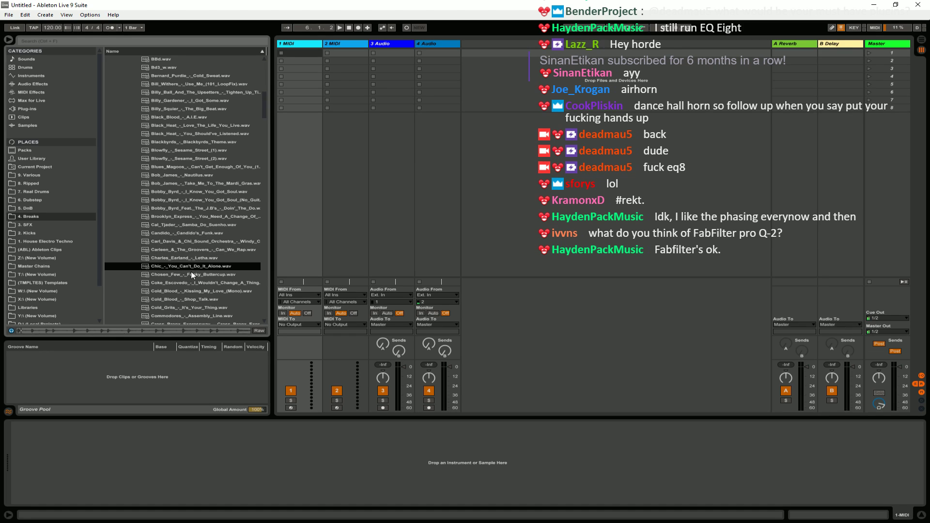
{"action": "left_click", "coordinate": [191, 274]}
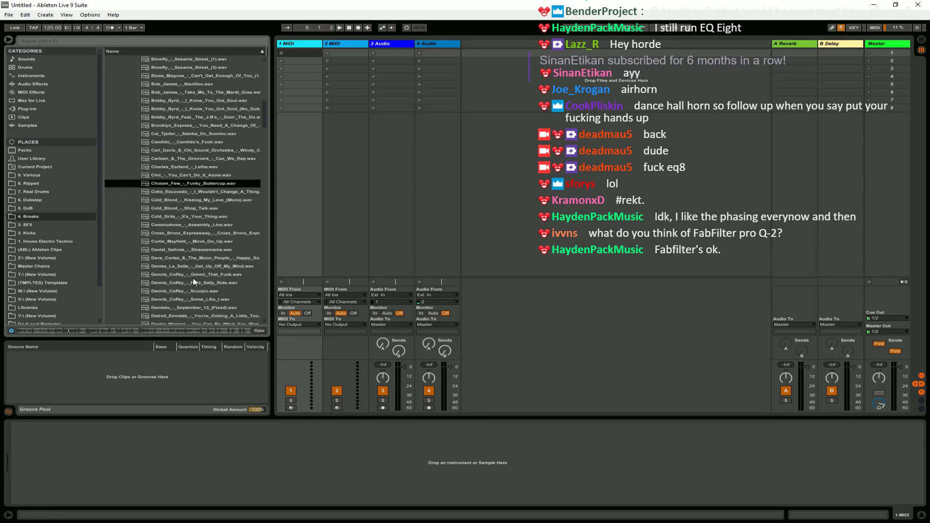
Preview the Dennis_Coffey loops, including Dennis_Coffey_-_Scorpio.wav, and continue through Deodato to the Dexter_Wansel loop.
{"action": "scroll", "coordinate": [193, 279], "scroll_direction": "down", "scroll_amount": 5}
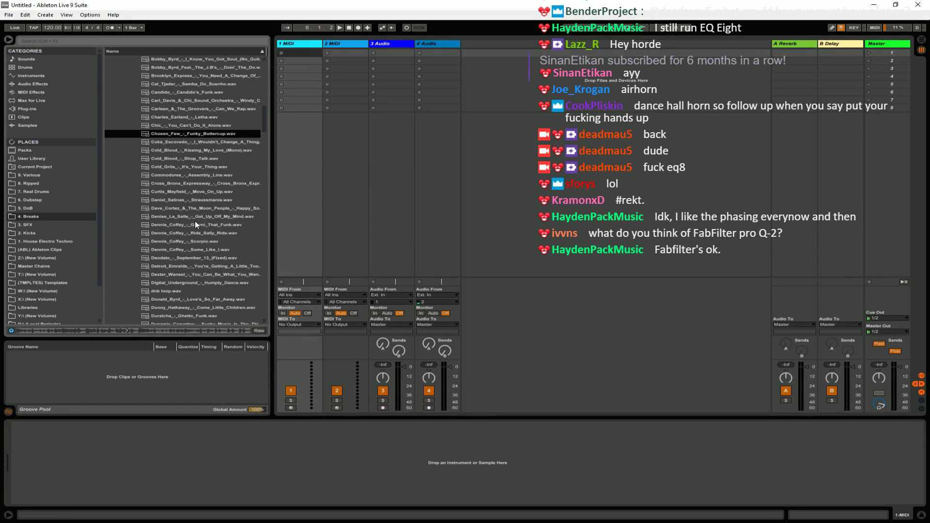
{"action": "left_click", "coordinate": [195, 225]}
{"action": "left_click", "coordinate": [193, 242]}
{"action": "scroll", "coordinate": [194, 247], "scroll_direction": "down", "scroll_amount": 2}
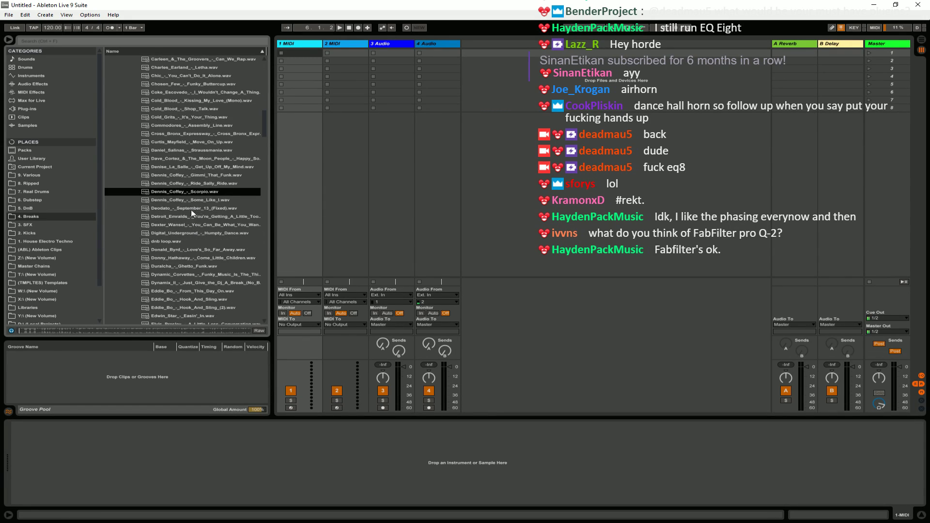
{"action": "left_click", "coordinate": [193, 209]}
{"action": "left_click", "coordinate": [199, 224]}
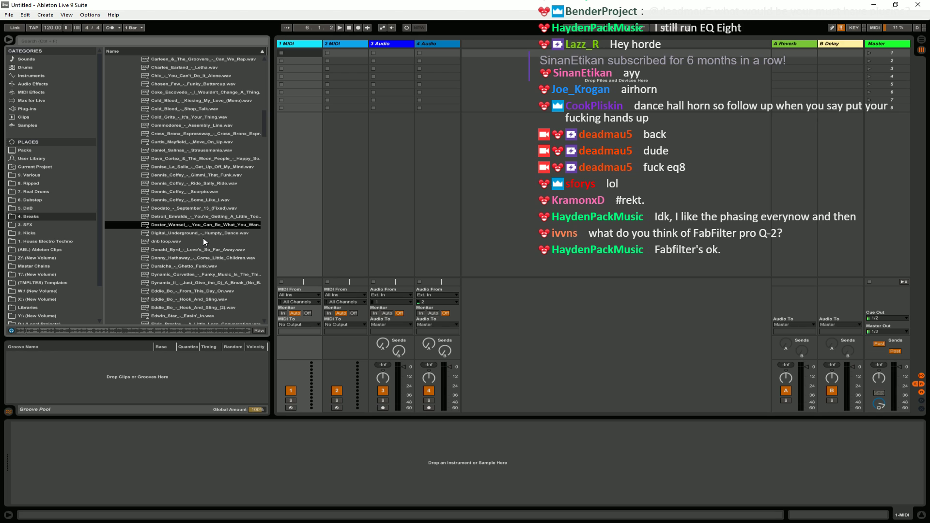
{"action": "scroll", "coordinate": [201, 233], "scroll_direction": "up", "scroll_amount": 2}
{"action": "scroll", "coordinate": [202, 232], "scroll_direction": "down", "scroll_amount": 3}
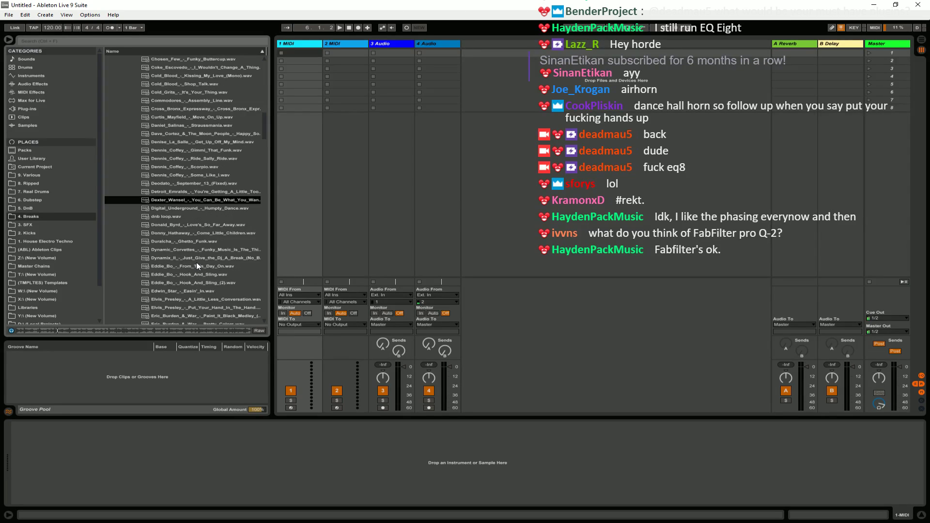
Preview the loops from Dynamic_Corvettes through Elvis_Presley_-_A_Little_Less_Conversation.wav to Eric_Burden_&_War_-_Paint_It_Black_Medley.
{"action": "left_click", "coordinate": [196, 250]}
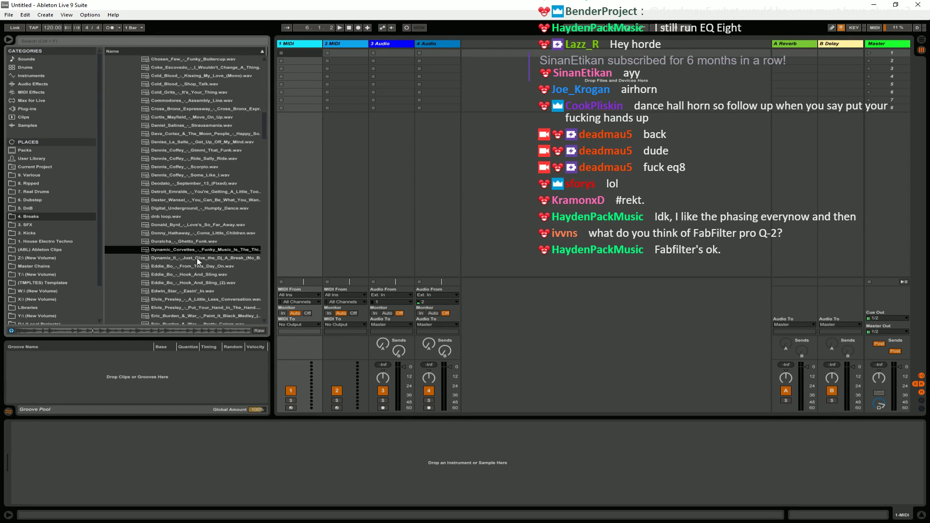
{"action": "left_click", "coordinate": [197, 258]}
{"action": "left_click", "coordinate": [195, 278]}
{"action": "scroll", "coordinate": [197, 305], "scroll_direction": "down", "scroll_amount": 2}
{"action": "left_click", "coordinate": [180, 241]}
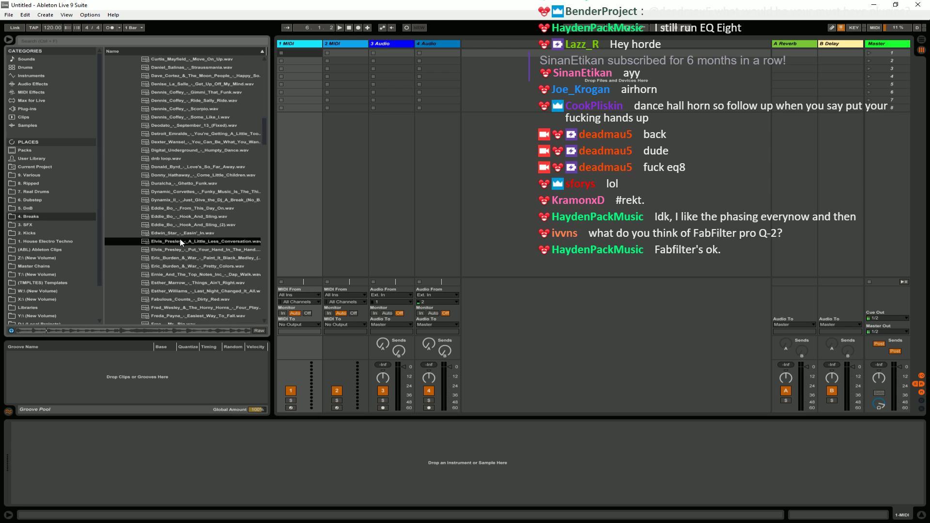
{"action": "left_click", "coordinate": [192, 257]}
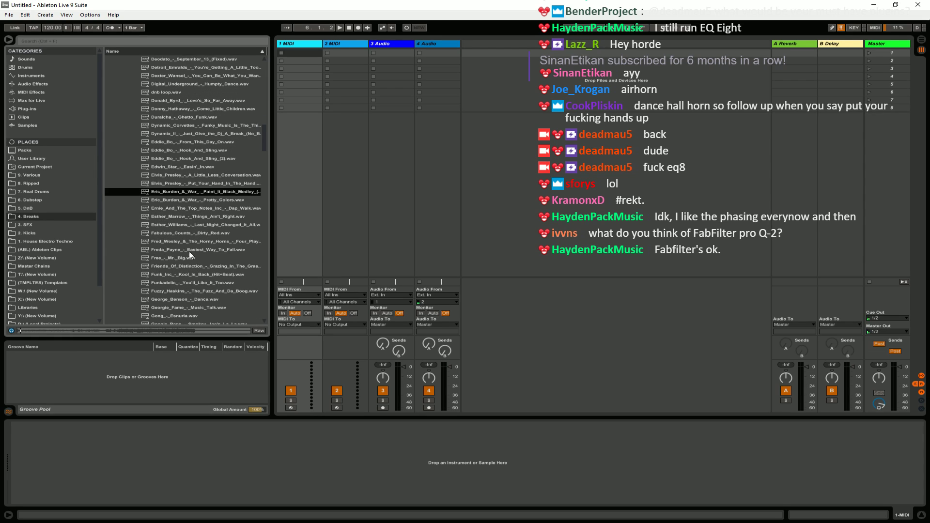
Preview the loops from Fred_Wesley_&_The_Horny_Horns through Free_-_Mr_Big.wav and Funkadelic_-_You'll_Like_It_Too.wav to Fuzzy_Haskins_-_The_Fuzz_And_Da_Boog.wav.
{"action": "scroll", "coordinate": [191, 252], "scroll_direction": "down", "scroll_amount": 3}
{"action": "left_click", "coordinate": [191, 241]}
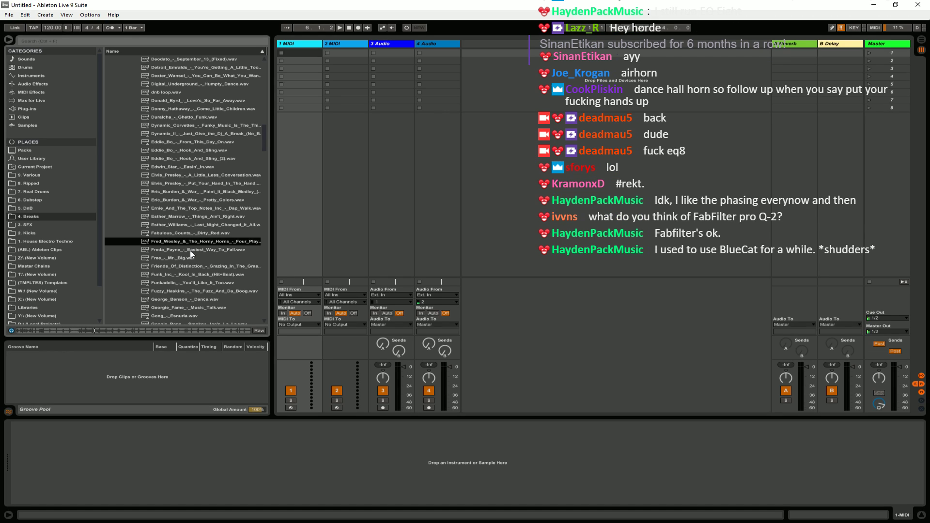
{"action": "left_click", "coordinate": [190, 251]}
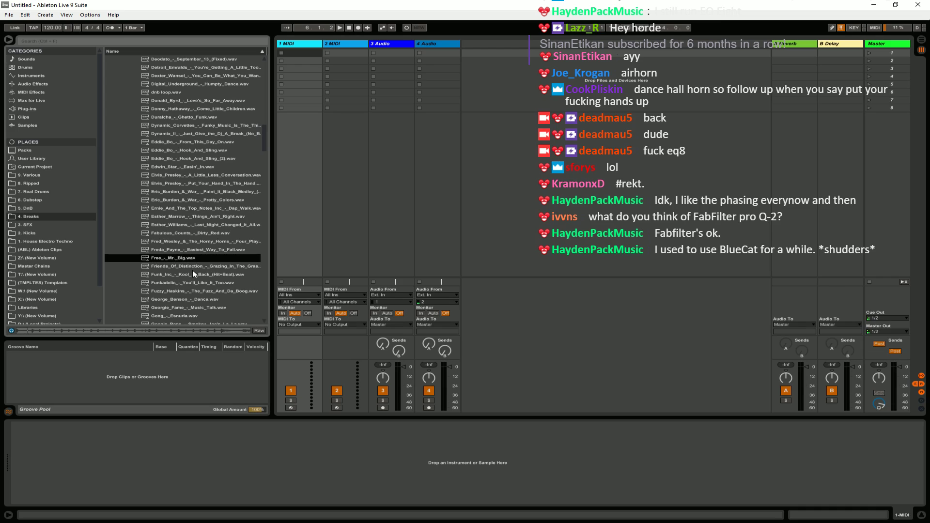
{"action": "left_click", "coordinate": [193, 269]}
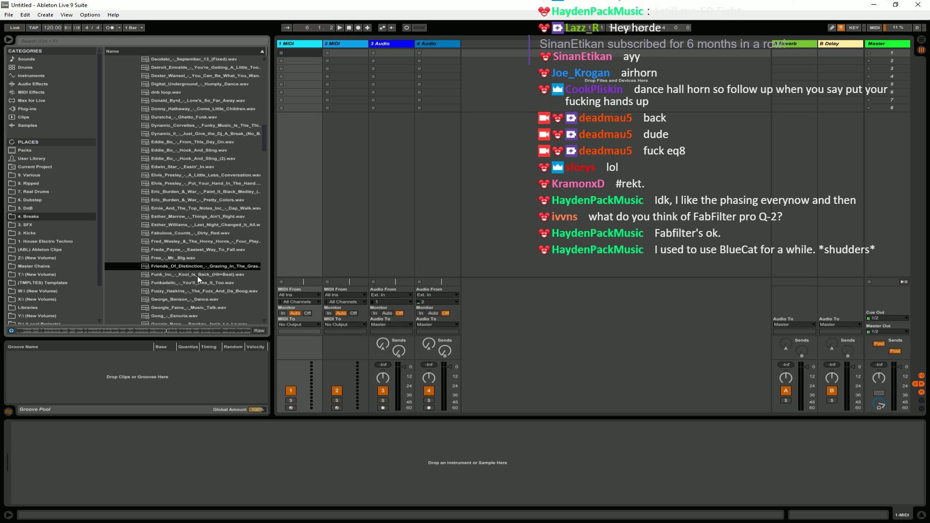
{"action": "left_click", "coordinate": [196, 275]}
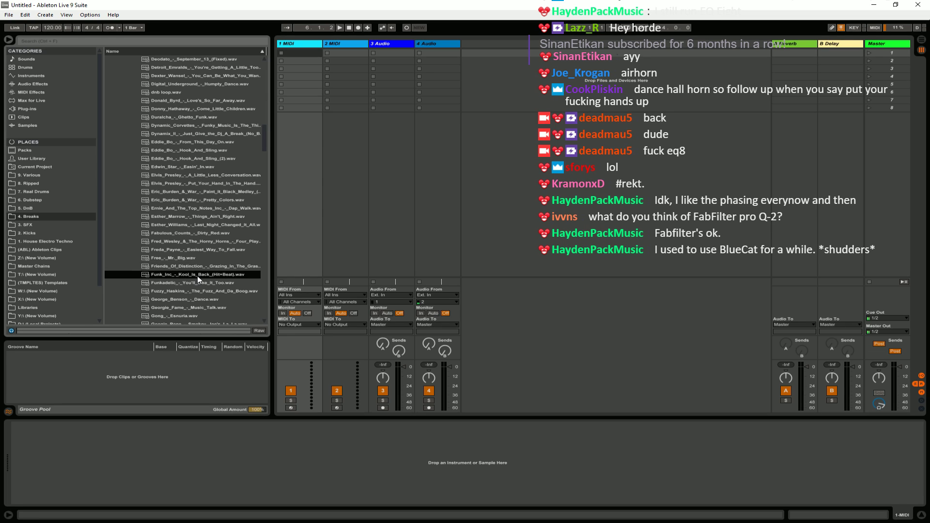
{"action": "left_click", "coordinate": [194, 284]}
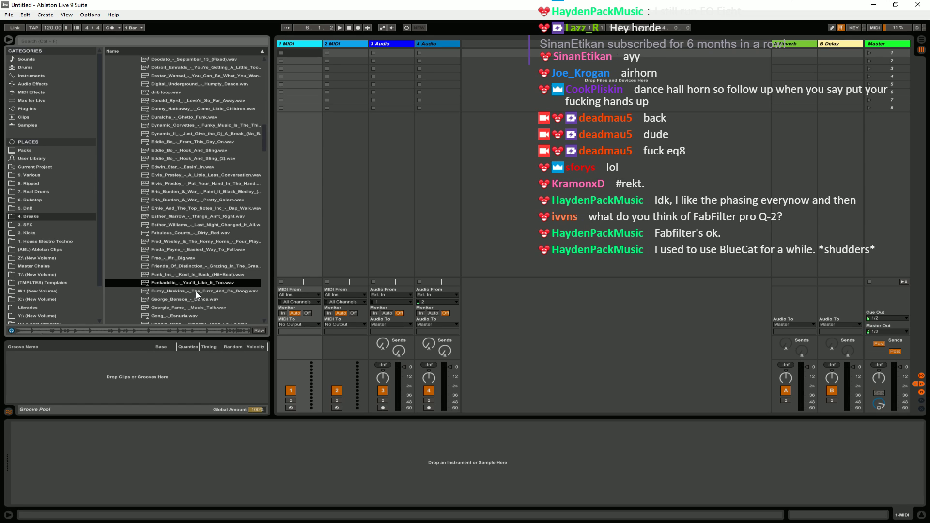
{"action": "left_click", "coordinate": [196, 291]}
{"action": "left_click", "coordinate": [192, 299]}
{"action": "left_click", "coordinate": [195, 293]}
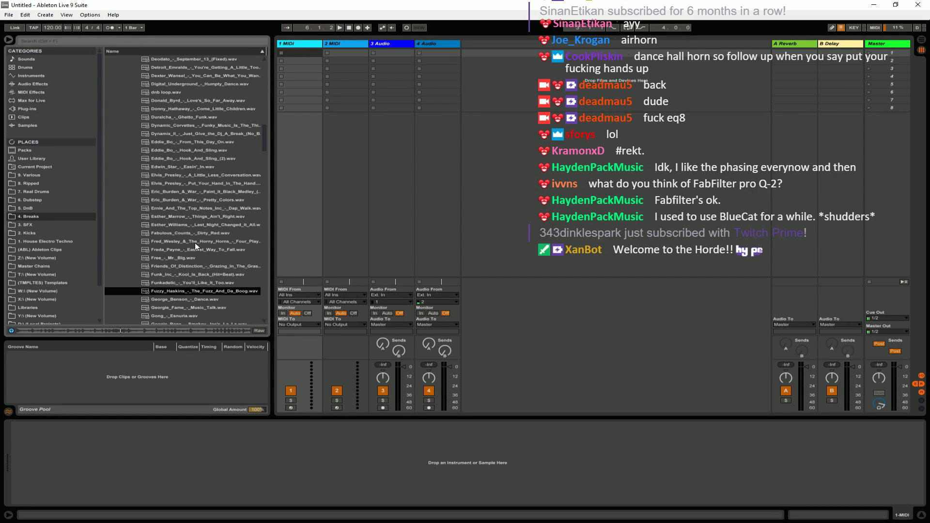
Preview the loops from George_Benson_-_Dance.wav through Googie_Rene_-_Smokey_Joe's_La_La.wav to Grand_Funk_-_Nothing_Is_The_Same_(1).wav.
{"action": "left_click", "coordinate": [200, 299]}
{"action": "left_click", "coordinate": [199, 307]}
{"action": "left_click", "coordinate": [178, 316]}
{"action": "scroll", "coordinate": [185, 289], "scroll_direction": "down", "scroll_amount": 2}
{"action": "left_click", "coordinate": [183, 282]}
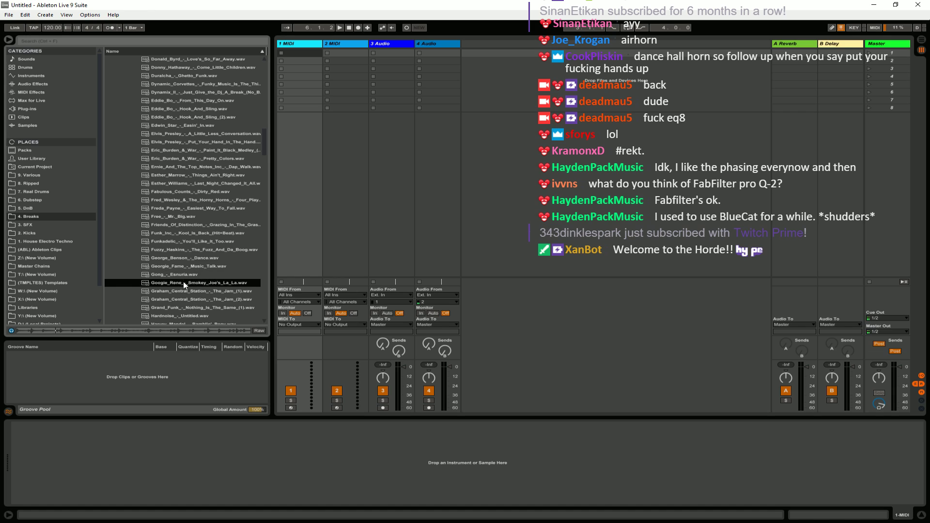
{"action": "left_click", "coordinate": [185, 291]}
{"action": "left_click", "coordinate": [187, 302]}
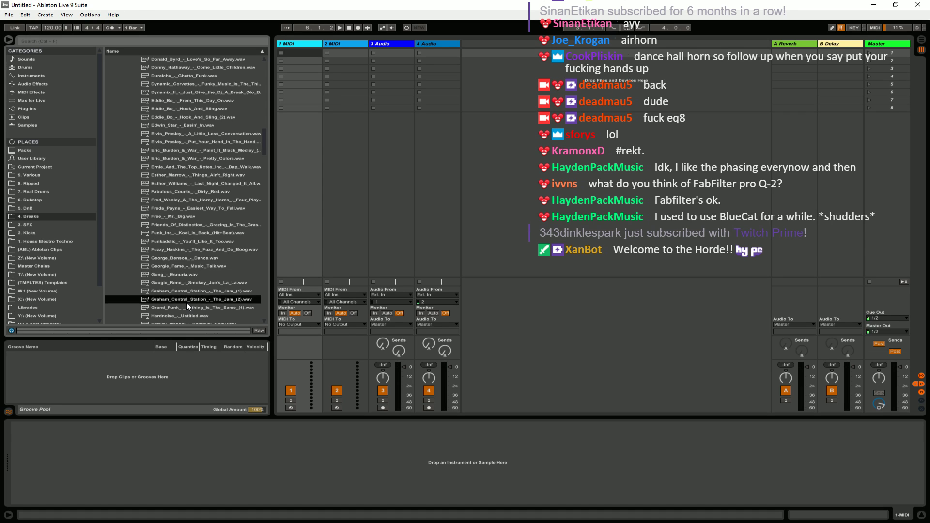
{"action": "left_click", "coordinate": [184, 308]}
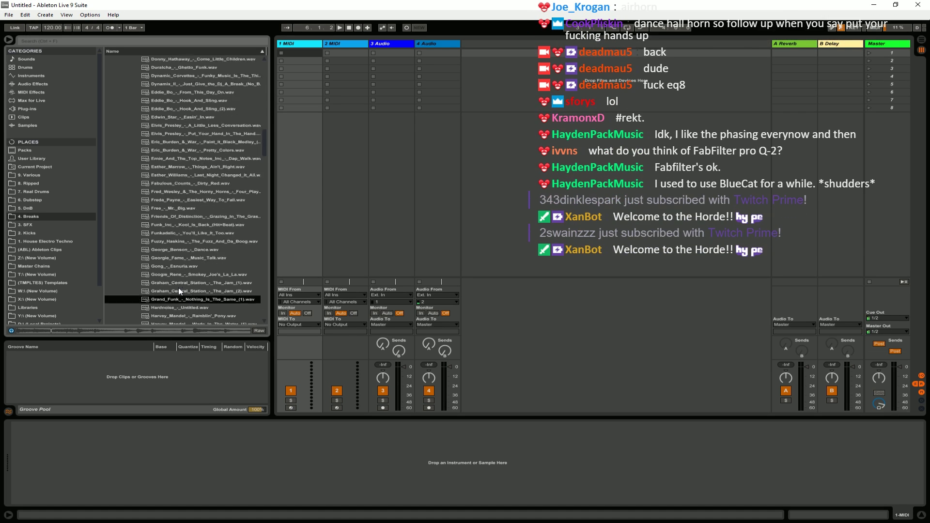
Preview Hardnoise_-_Untitled.wav and Harvey_Mandel_-_Ramblin'_Pony.wav from the break library.
{"action": "scroll", "coordinate": [186, 283], "scroll_direction": "down", "scroll_amount": 2}
{"action": "left_click", "coordinate": [186, 284]}
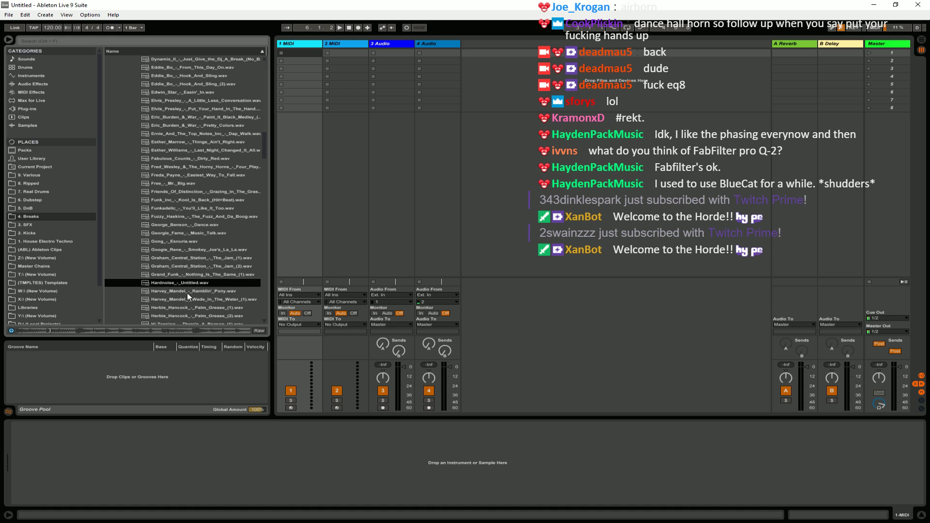
{"action": "left_click", "coordinate": [187, 292]}
{"action": "left_click", "coordinate": [187, 299]}
{"action": "scroll", "coordinate": [189, 285], "scroll_direction": "down", "scroll_amount": 2}
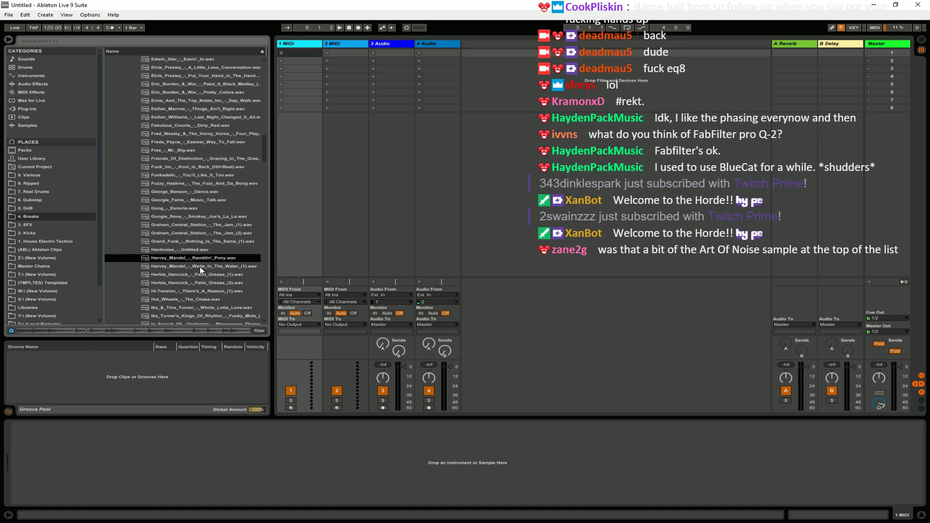
Preview the loops from Herbie_Hancock_-_Palm_Grease_(2).wav through Hi-Tension to Jack_Mcduff_-_Hunk_O'_Funk_(1).wav.
{"action": "left_click", "coordinate": [200, 283]}
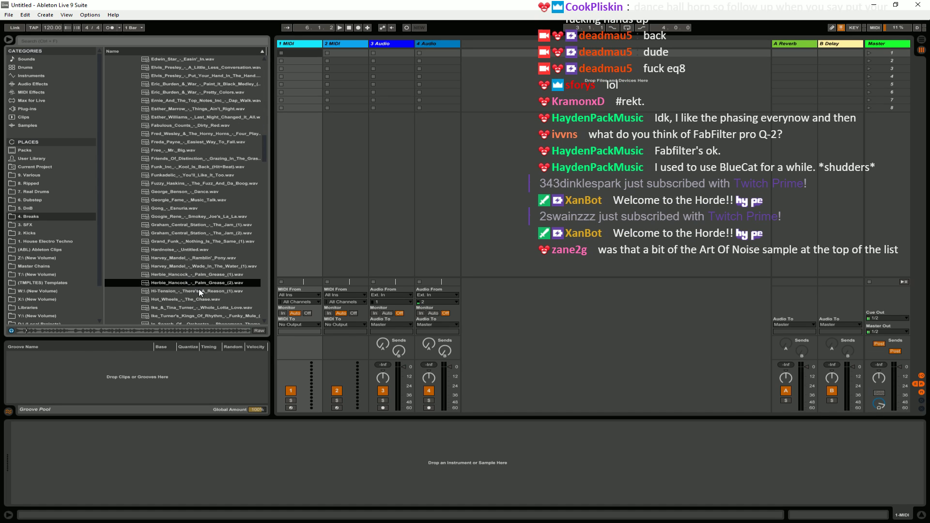
{"action": "left_click", "coordinate": [197, 291]}
{"action": "scroll", "coordinate": [197, 277], "scroll_direction": "down", "scroll_amount": 3}
{"action": "left_click", "coordinate": [197, 277]}
{"action": "scroll", "coordinate": [197, 279], "scroll_direction": "down", "scroll_amount": 4}
{"action": "left_click", "coordinate": [199, 241]}
{"action": "left_click", "coordinate": [200, 251]}
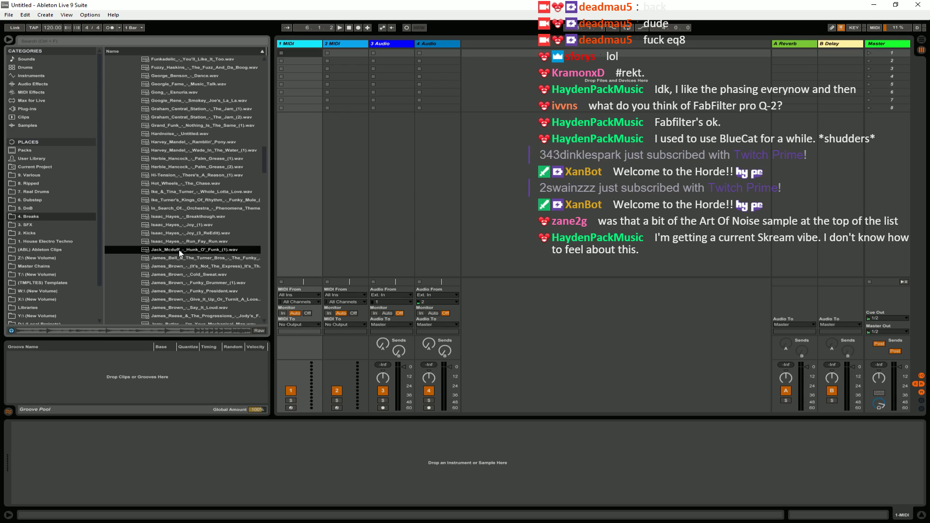
Place the Jack_Mcduff_-_Hunk_O'_Funk_(1).wav loop on the 4 Audio track at bar 24 of the arrangement and play it.
{"action": "left_click_drag", "start_coordinate": [834, 89], "coordinate": [460, 209]}
{"action": "key", "text": "space"}
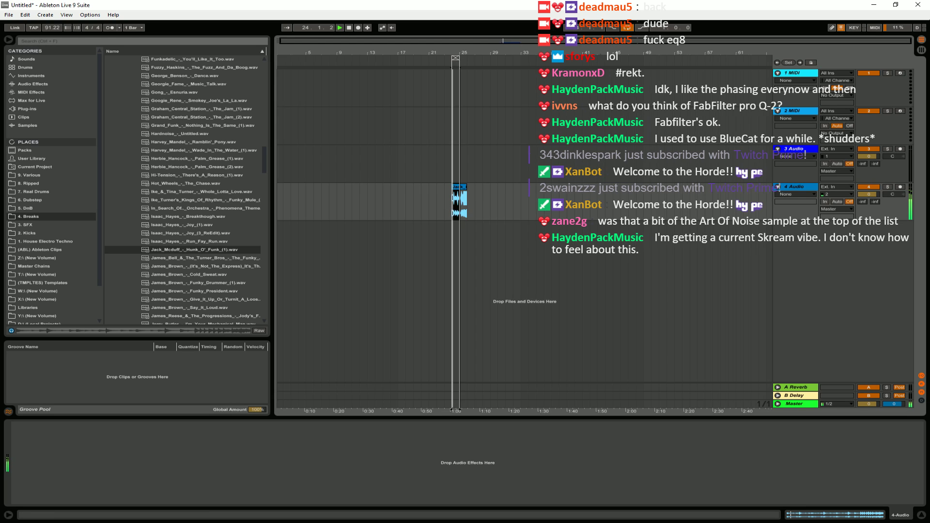
{"action": "key", "text": "z"}
{"action": "left_click_drag", "start_coordinate": [478, 204], "coordinate": [652, 204]}
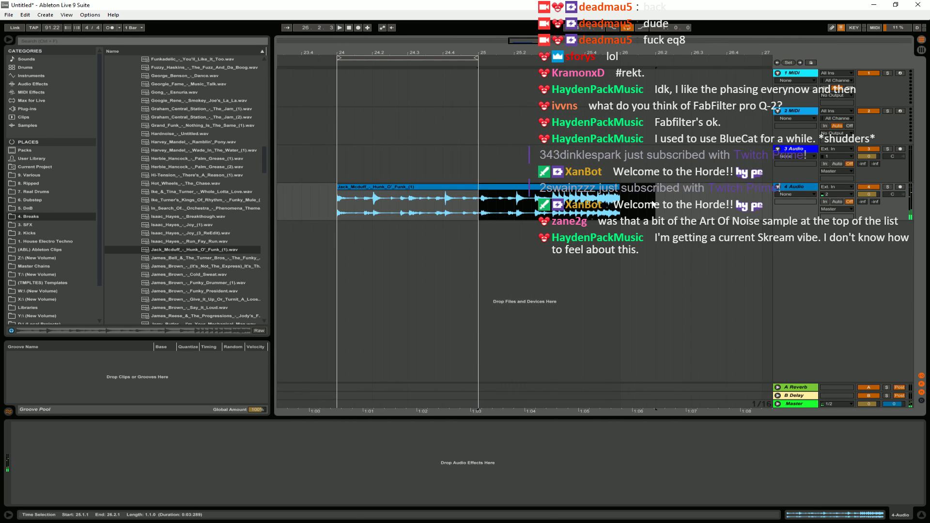
Align the break's hits with warp markers at 1.2, 1.4, 2.2 and 2.3, and extend the playback loop to the clip's end.
{"action": "double_click", "coordinate": [468, 186]}
{"action": "left_click", "coordinate": [257, 446]}
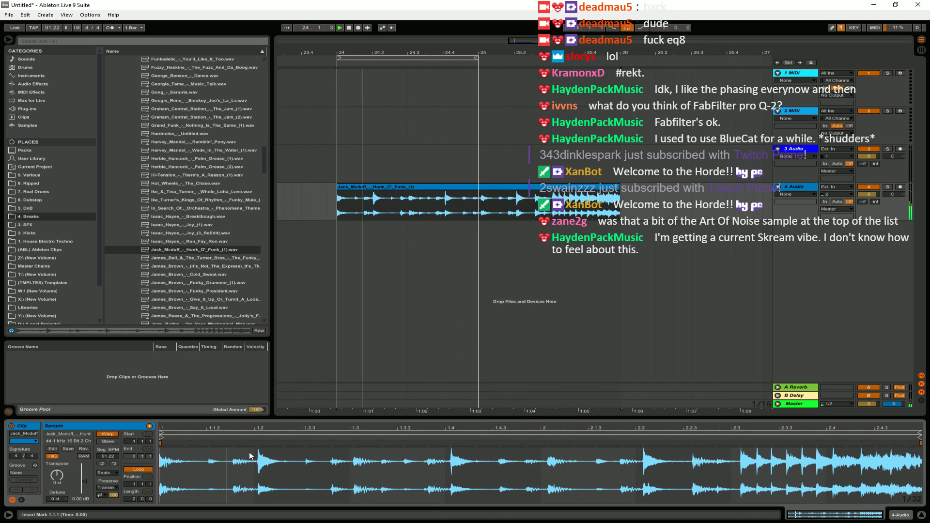
{"action": "left_click_drag", "start_coordinate": [257, 445], "coordinate": [255, 444]}
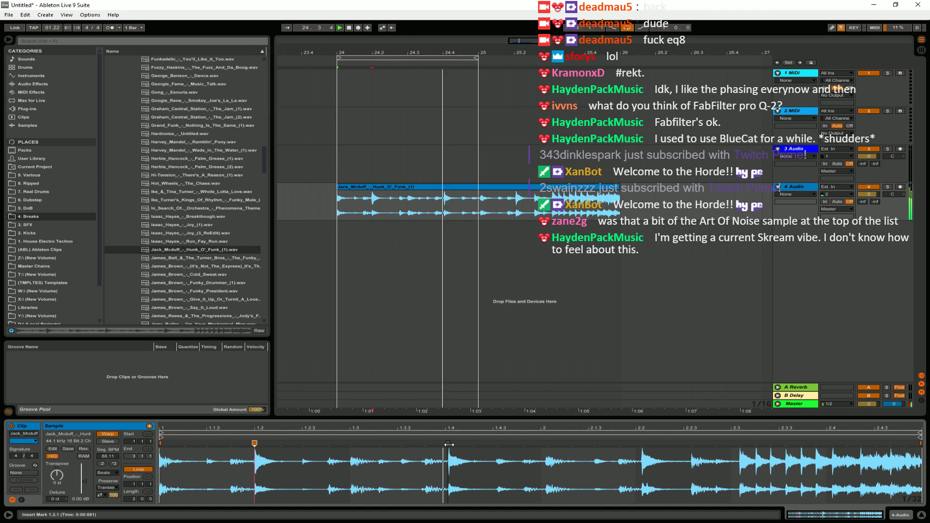
{"action": "left_click_drag", "start_coordinate": [448, 444], "coordinate": [446, 444]}
{"action": "left_click_drag", "start_coordinate": [640, 444], "coordinate": [636, 444]}
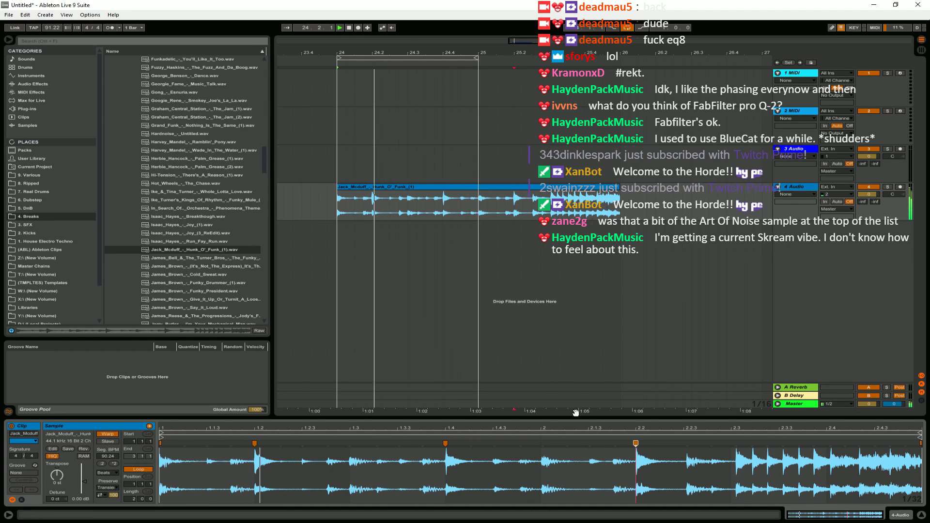
{"action": "left_click_drag", "start_coordinate": [477, 58], "coordinate": [621, 58]}
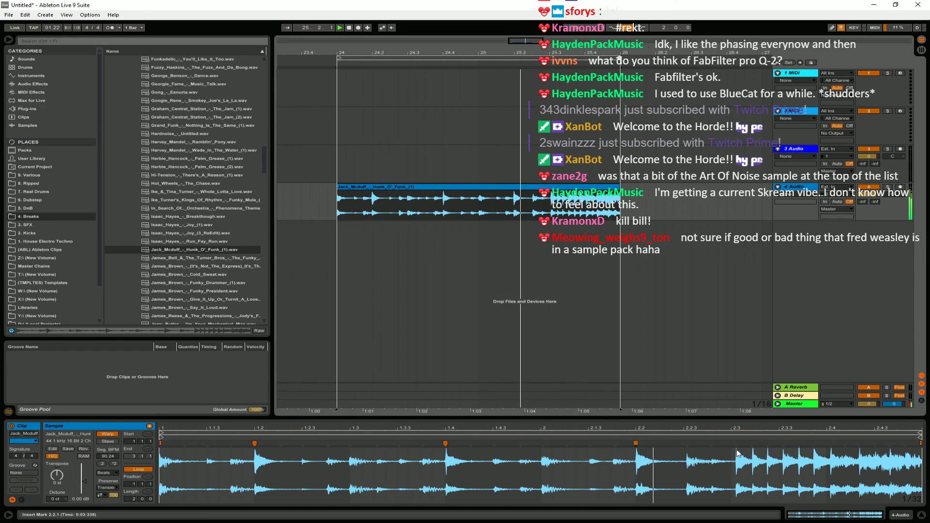
{"action": "left_click_drag", "start_coordinate": [736, 444], "coordinate": [732, 444]}
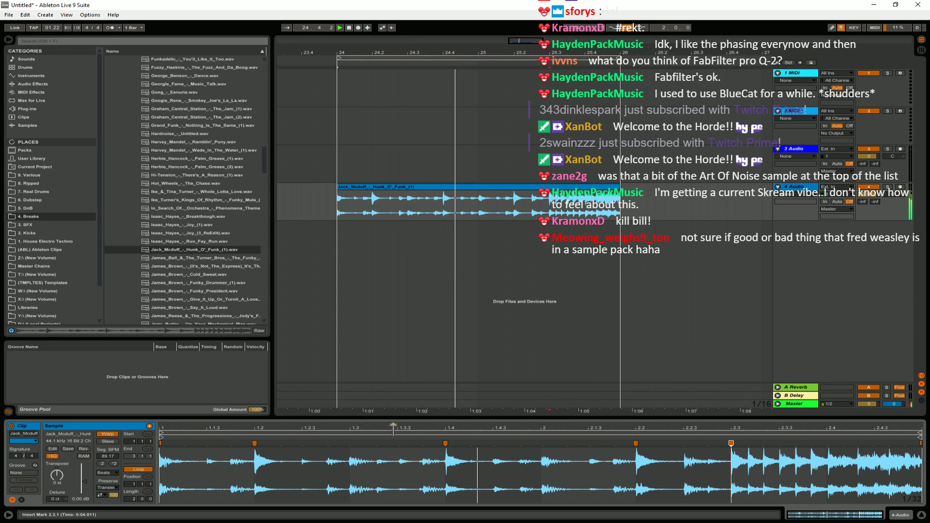
Duplicate the break's opening section from 24.1.1 to 24.1.4 twice over the following material and play the result.
{"action": "left_click", "coordinate": [340, 203]}
{"action": "key", "text": "space"}
{"action": "key", "text": "space"}
{"action": "left_click_drag", "start_coordinate": [339, 212], "coordinate": [362, 213]}
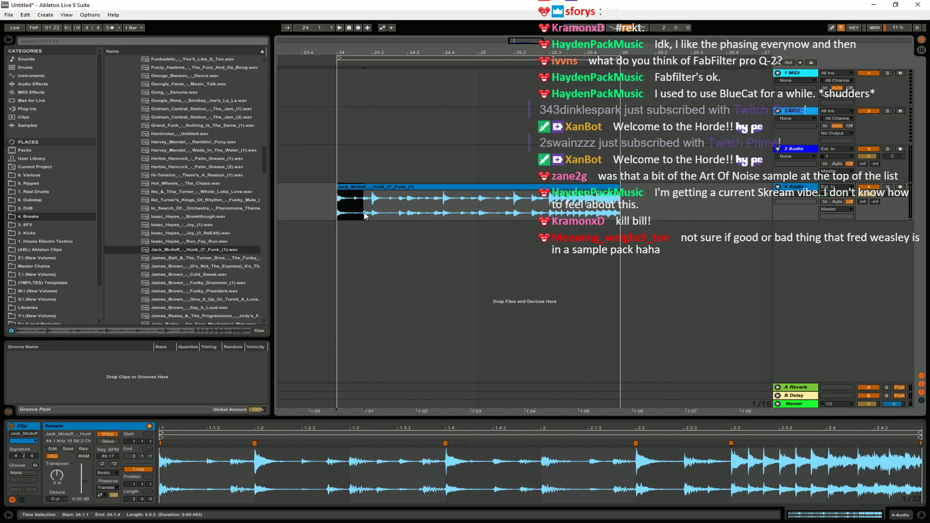
{"action": "key", "text": "ctrl+d"}
{"action": "key", "text": "ctrl+d"}
{"action": "left_click", "coordinate": [340, 211]}
{"action": "key", "text": "space"}
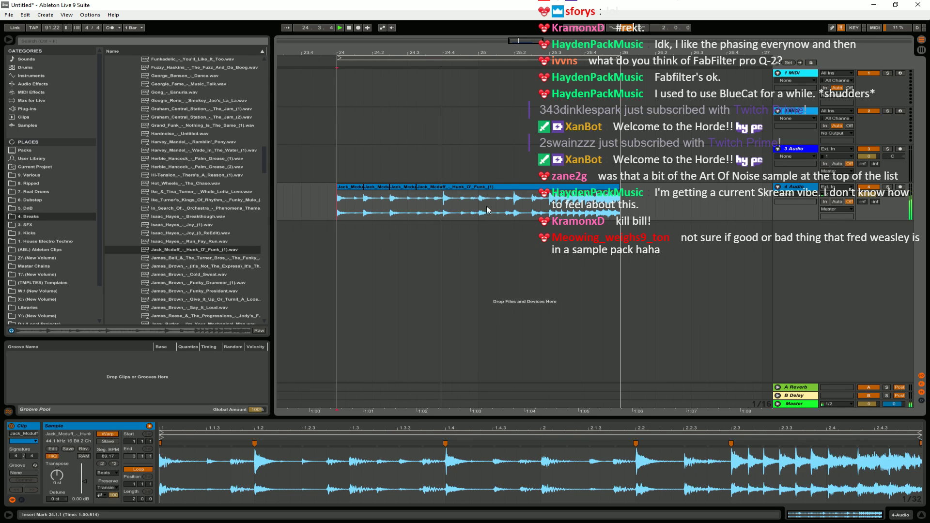
{"action": "key", "text": "space"}
{"action": "key", "text": "space"}
{"action": "key", "text": "space"}
Try 1.3.1 and 1.2.3 as the second slice's sample start and listen to the break.
{"action": "left_click", "coordinate": [373, 188]}
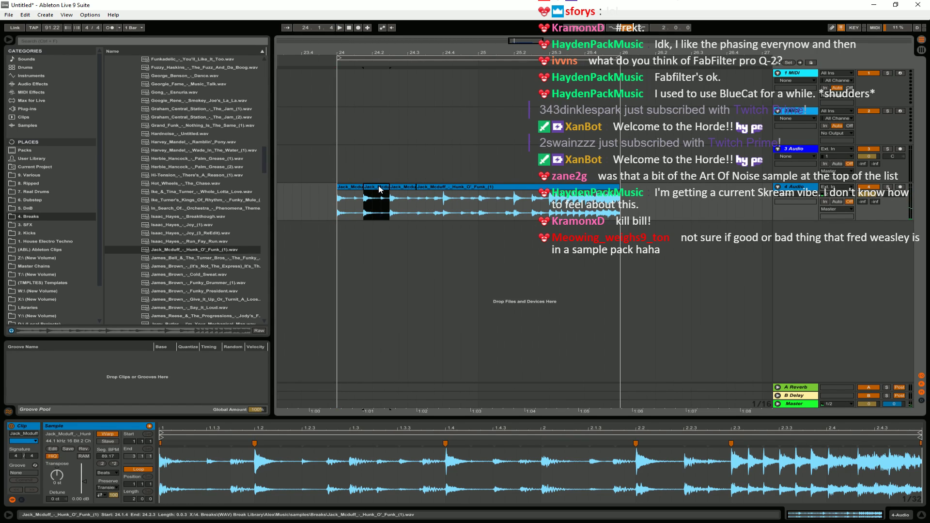
{"action": "left_click_drag", "start_coordinate": [162, 438], "coordinate": [252, 445]}
{"action": "key", "text": "space"}
{"action": "left_click", "coordinate": [341, 215]}
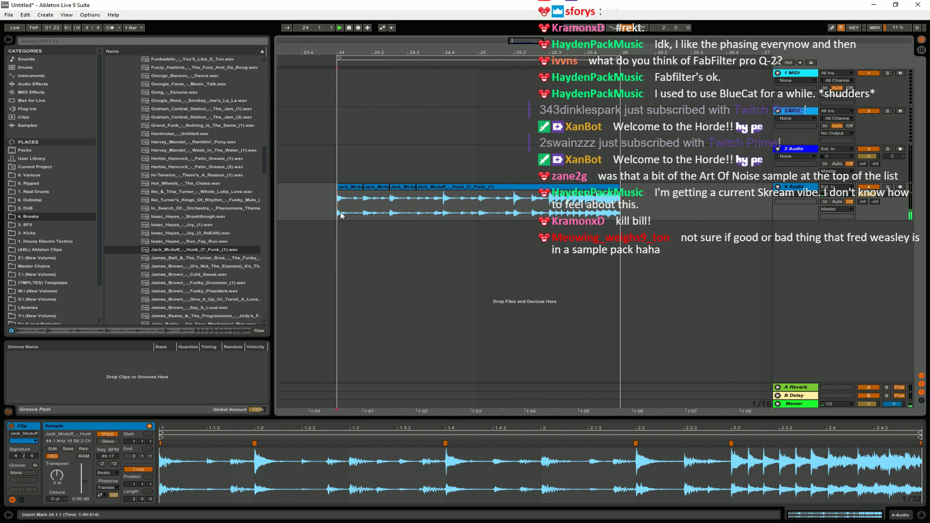
{"action": "key", "text": "space"}
{"action": "left_click", "coordinate": [373, 186]}
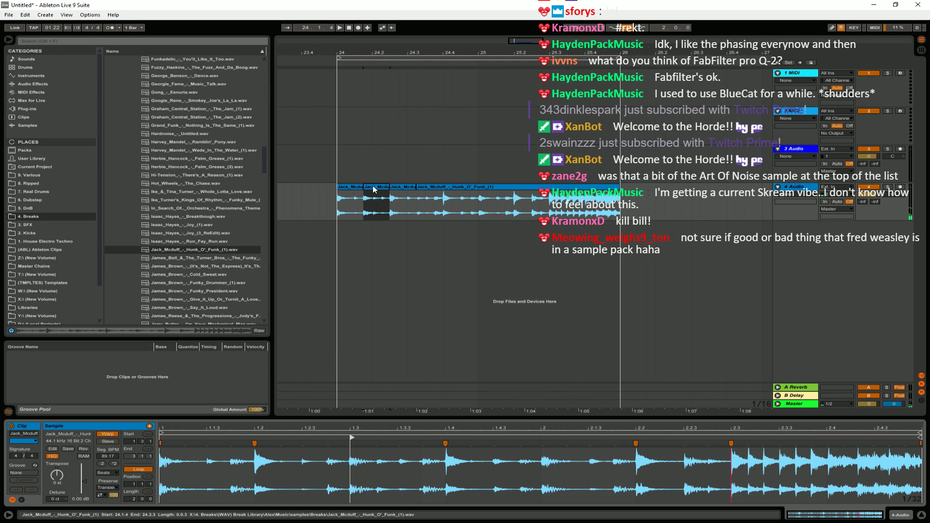
{"action": "left_click", "coordinate": [357, 455]}
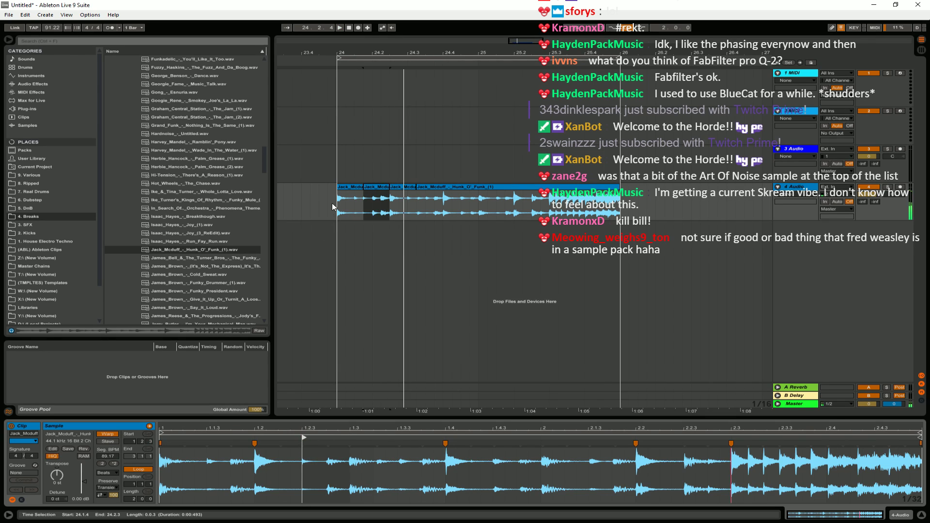
{"action": "left_click", "coordinate": [332, 203]}
Set the second slice's sample start to 1.3.3 and play the break from bar 24.
{"action": "left_click", "coordinate": [377, 201]}
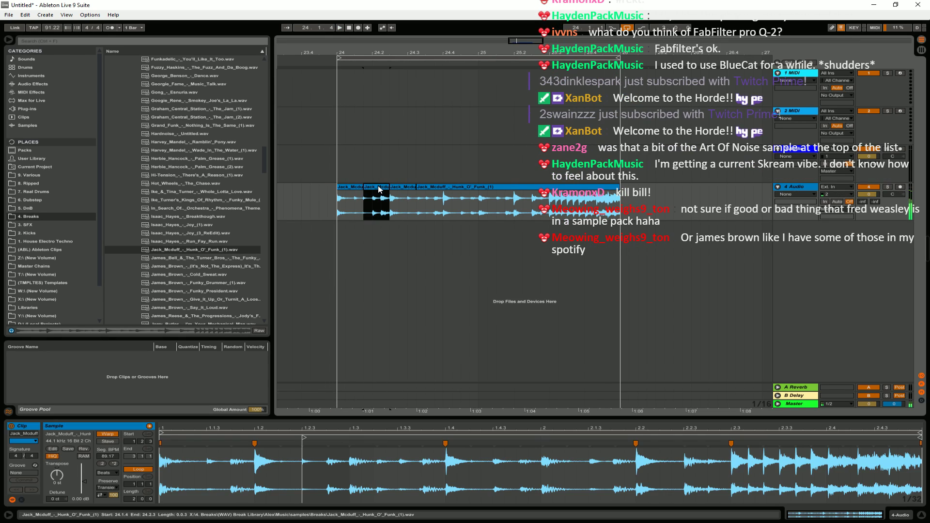
{"action": "left_click", "coordinate": [309, 445]}
{"action": "left_click", "coordinate": [398, 446]}
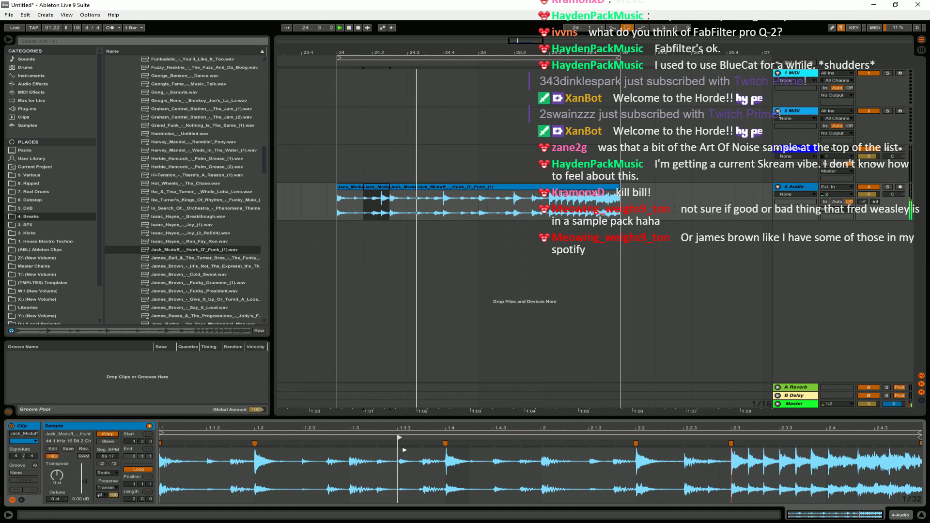
{"action": "left_click", "coordinate": [341, 211]}
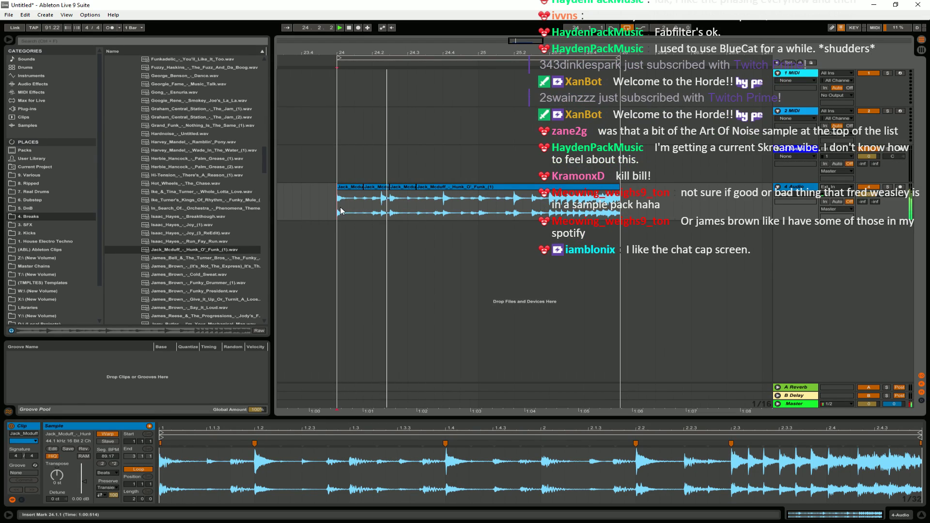
{"action": "key", "text": "space"}
Shift the second slice to start at 24.2.2 with the first slice extended to meet it, and play the break.
{"action": "left_click_drag", "start_coordinate": [365, 188], "coordinate": [379, 188]}
{"action": "left_click", "coordinate": [331, 199]}
{"action": "key", "text": "space"}
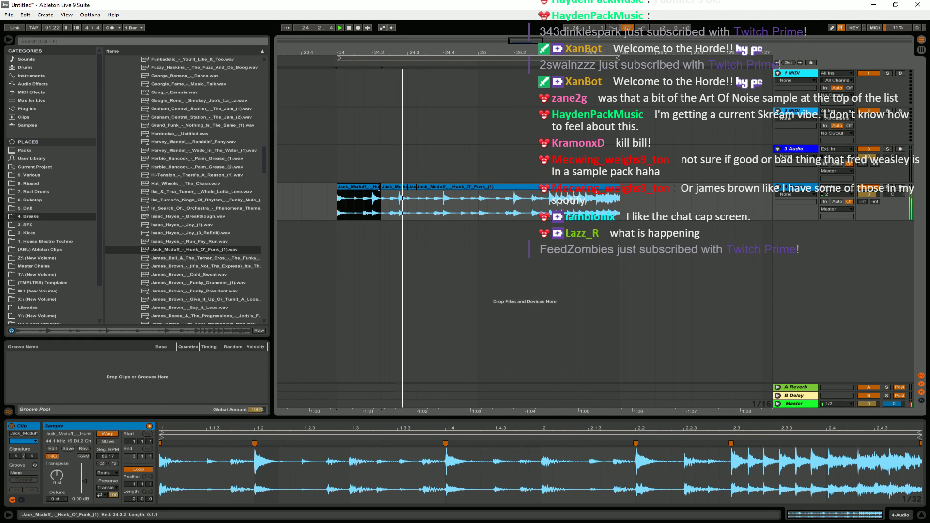
{"action": "key", "text": "space"}
{"action": "left_click_drag", "start_coordinate": [479, 203], "coordinate": [490, 202]}
{"action": "key", "text": "space"}
{"action": "key", "text": "space"}
{"action": "left_click", "coordinate": [337, 203]}
{"action": "key", "text": "space"}
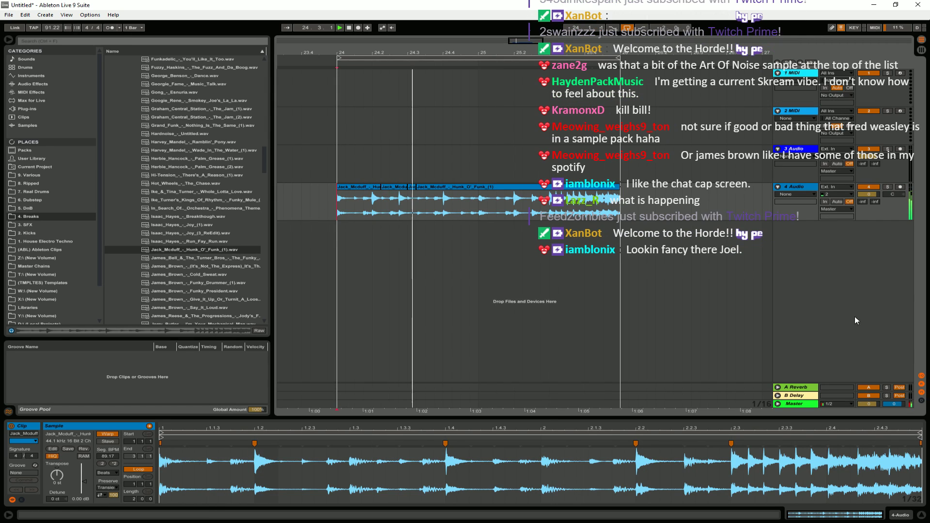
Search the plug-ins for "tran", expand MeldaProduction's Dynamics folder, and clear the search to list all its plug-ins.
{"action": "left_click", "coordinate": [88, 41]}
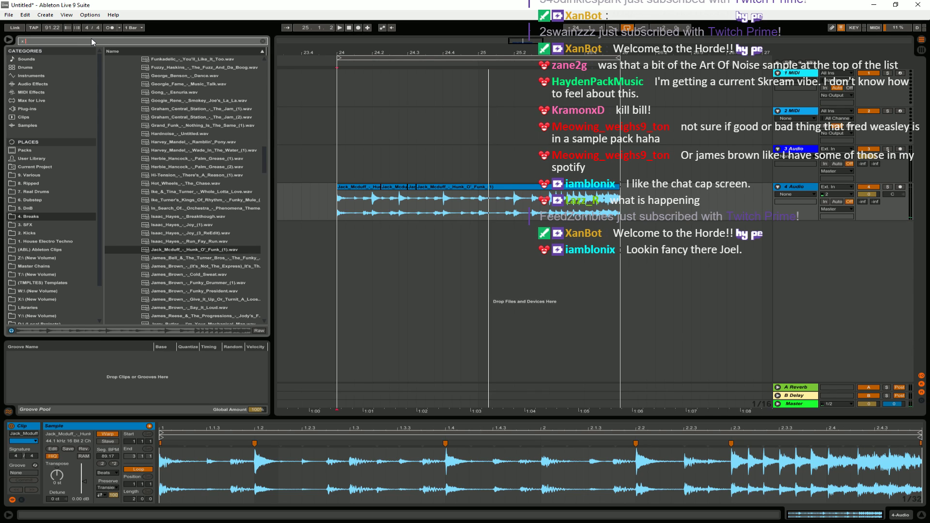
{"action": "type", "text": "t"}
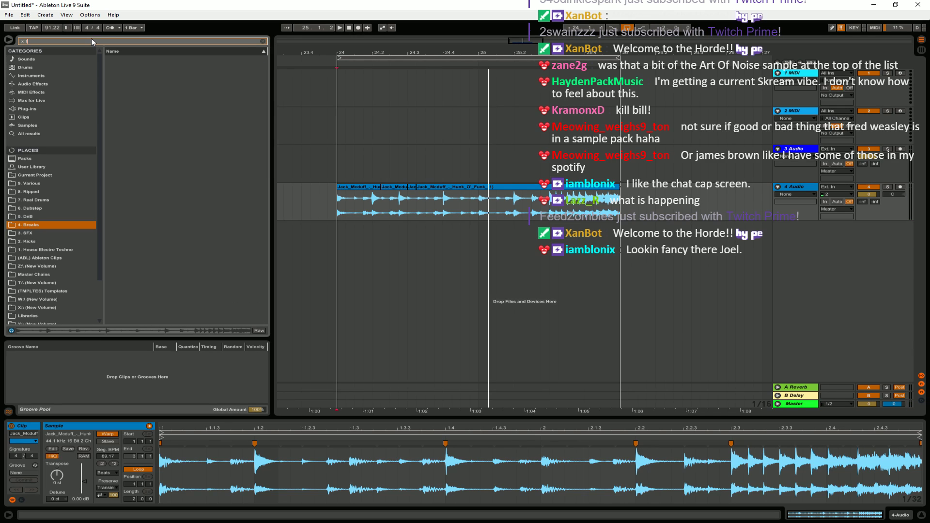
{"action": "left_click", "coordinate": [40, 109]}
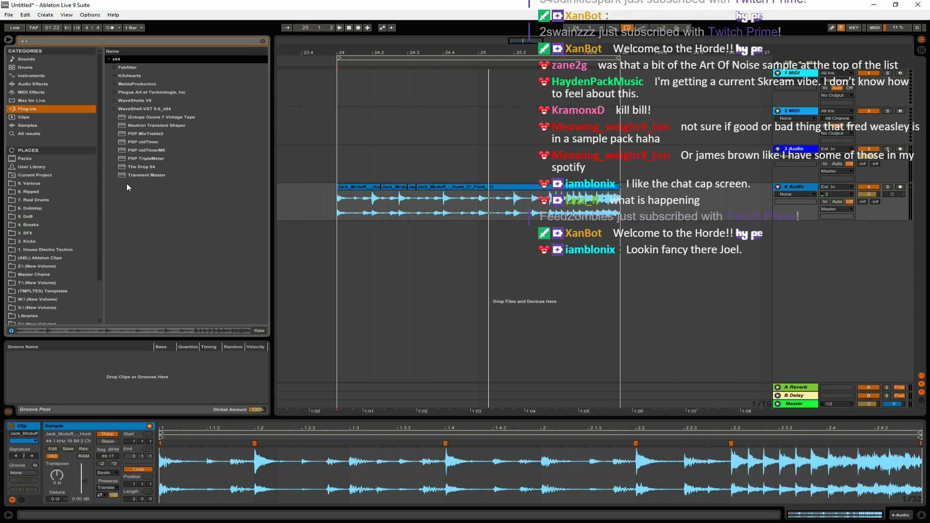
{"action": "left_click_drag", "start_coordinate": [57, 42], "coordinate": [0, 37]}
{"action": "type", "text": "ran"}
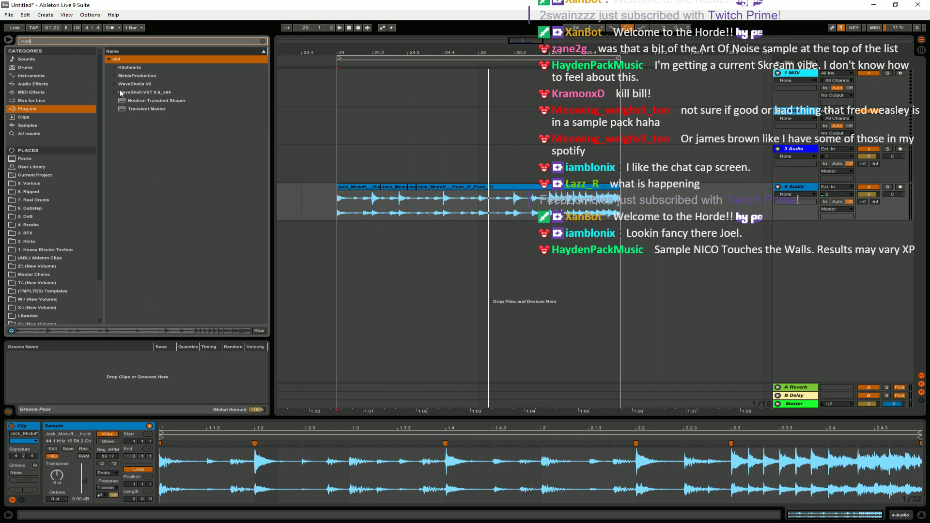
{"action": "left_click", "coordinate": [113, 76]}
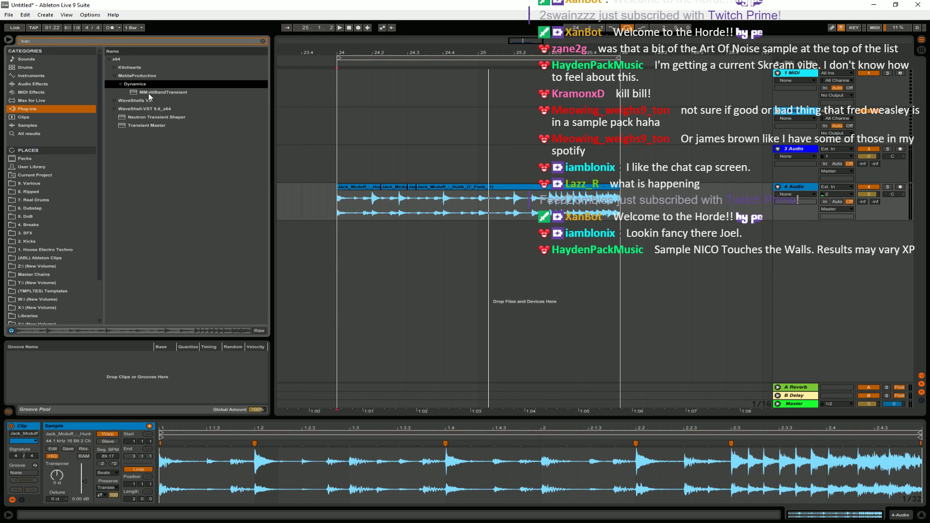
{"action": "key", "text": "ctrl+f"}
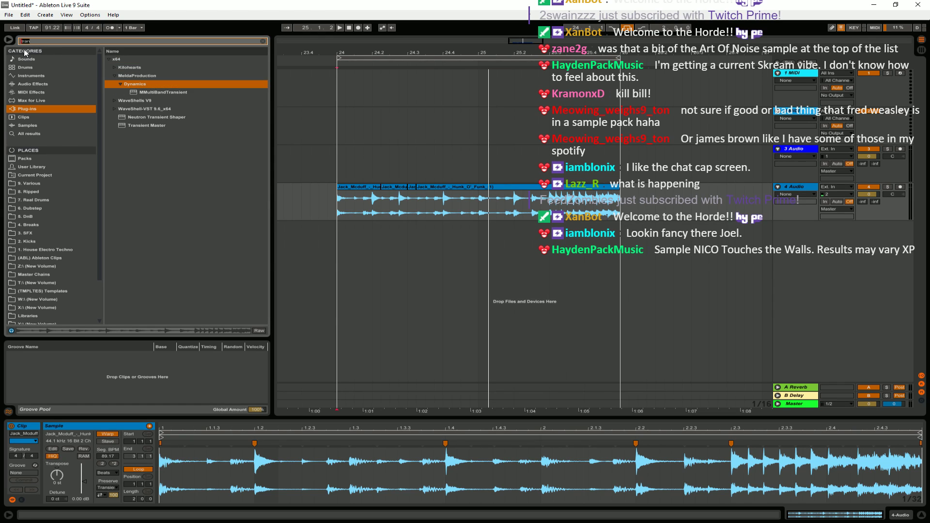
{"action": "key", "text": "Escape"}
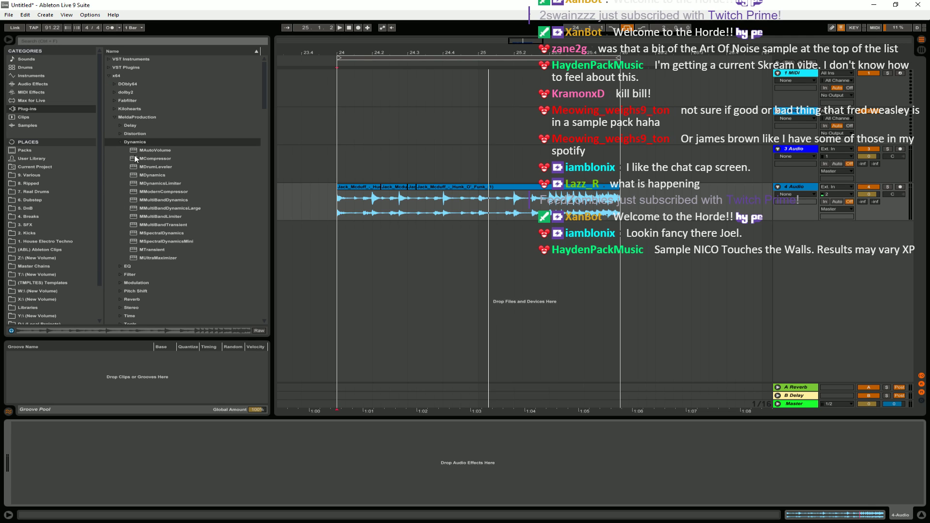
Add the MTransient plug-in to the 4 Audio track, play the break, and move the plug-in window below the clips.
{"action": "scroll", "coordinate": [145, 203], "scroll_direction": "down", "scroll_amount": 2}
{"action": "left_click_drag", "start_coordinate": [154, 216], "coordinate": [636, 273]}
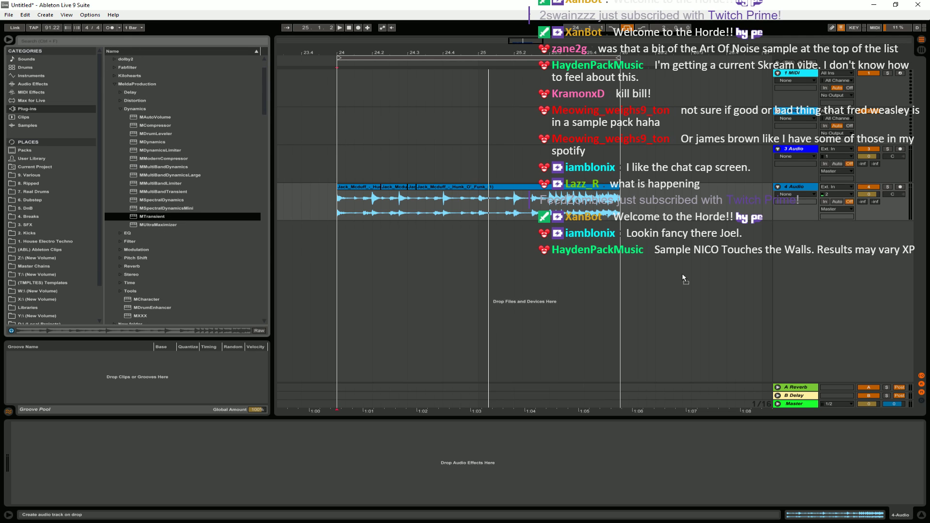
{"action": "key", "text": "space"}
{"action": "left_click_drag", "start_coordinate": [249, 30], "coordinate": [485, 316]}
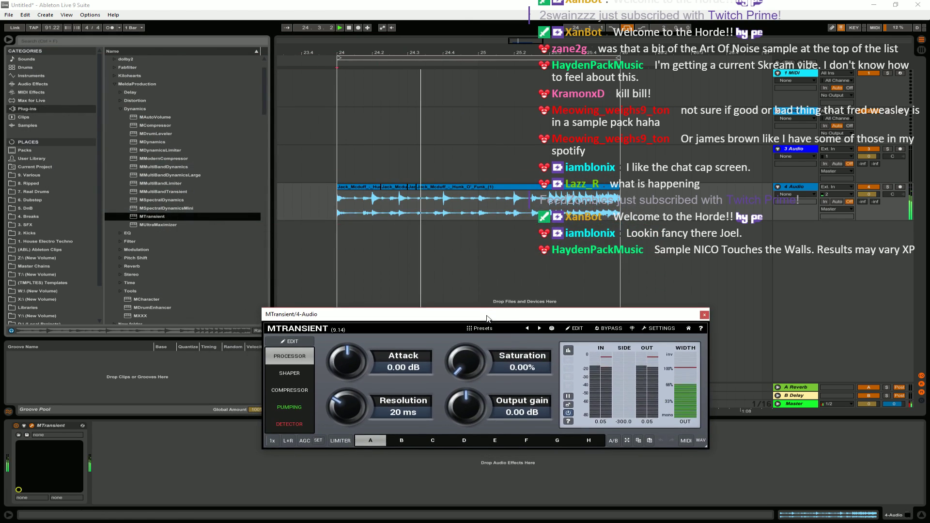
Copy the section from 24.2.1 to 24.2.4 to 25.2 in the break and play from bar 25.
{"action": "left_click_drag", "start_coordinate": [472, 206], "coordinate": [483, 206]}
{"action": "left_click", "coordinate": [481, 204]}
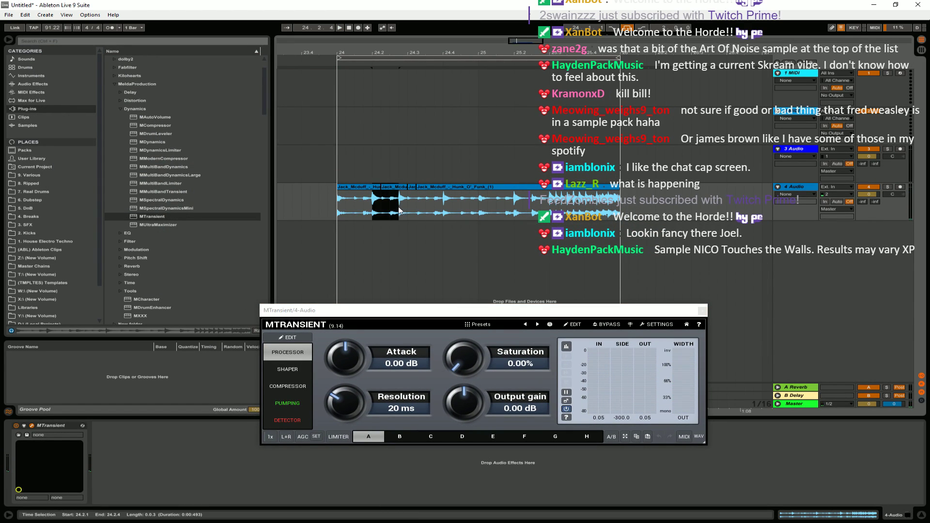
{"action": "left_click_drag", "start_coordinate": [374, 186], "coordinate": [514, 206]}
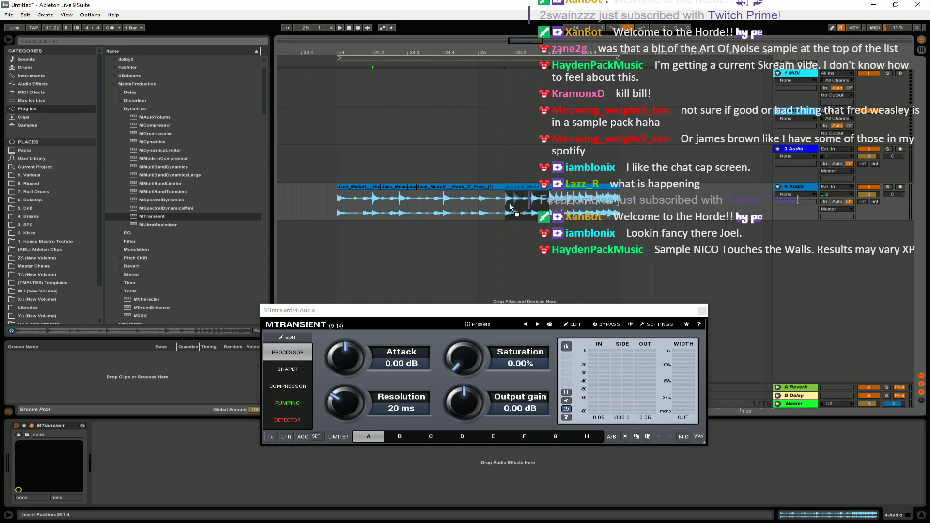
{"action": "left_click", "coordinate": [470, 204]}
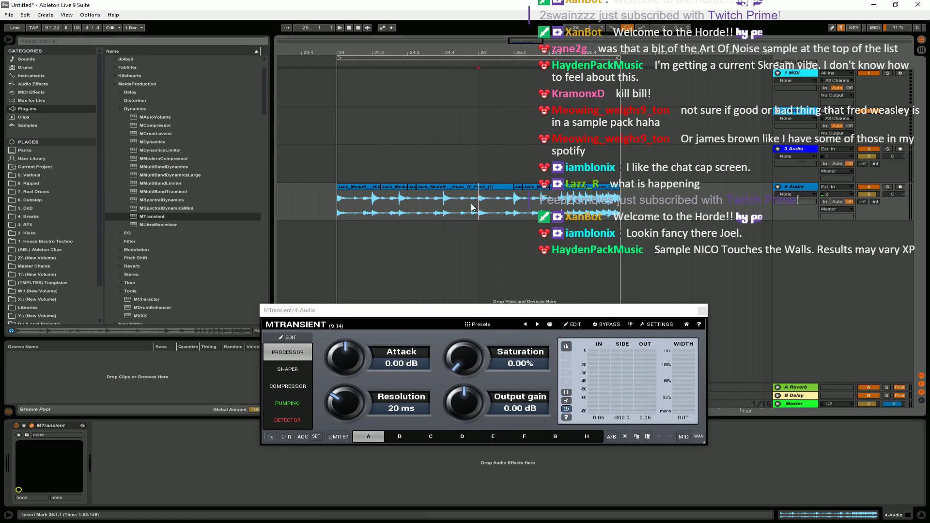
{"action": "left_click", "coordinate": [478, 207]}
{"action": "key", "text": "space"}
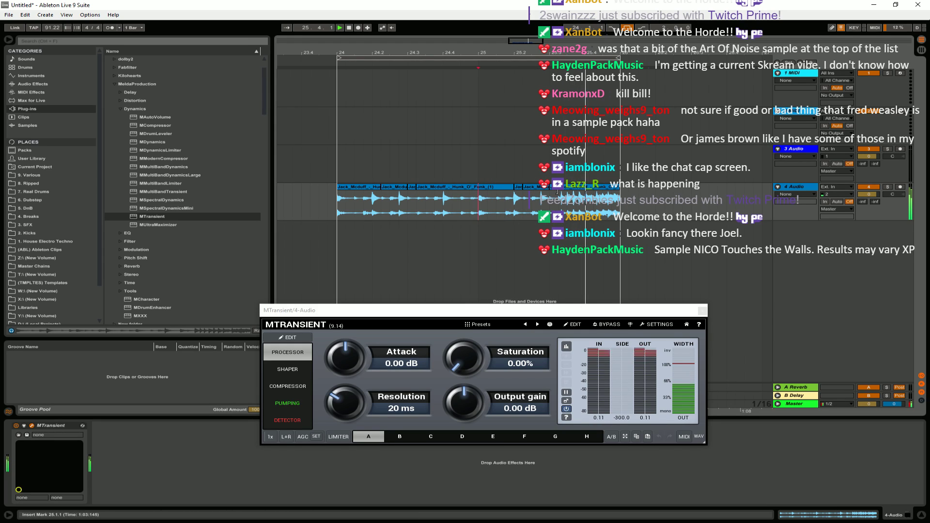
Copy a one-beat section to the end of the break and shift it to start at 25.4.3.
{"action": "left_click", "coordinate": [562, 201]}
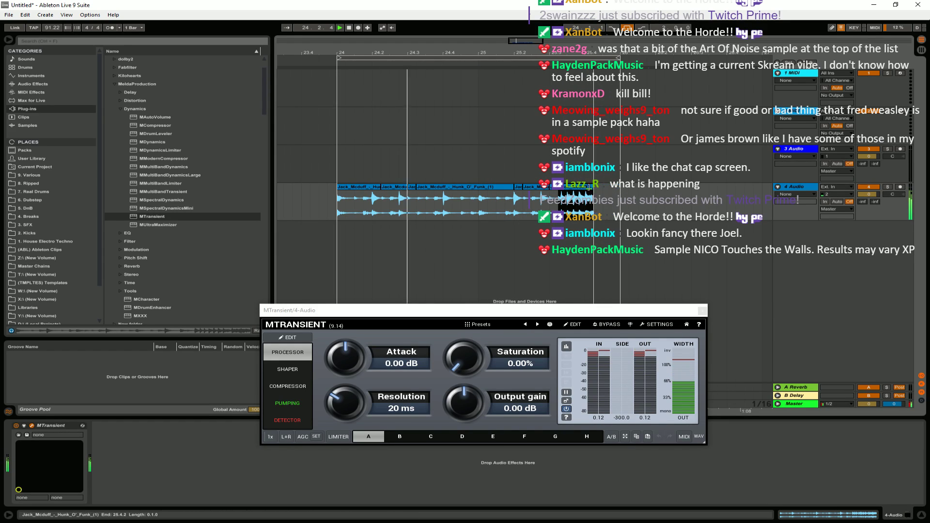
{"action": "left_click_drag", "start_coordinate": [479, 208], "coordinate": [506, 208]}
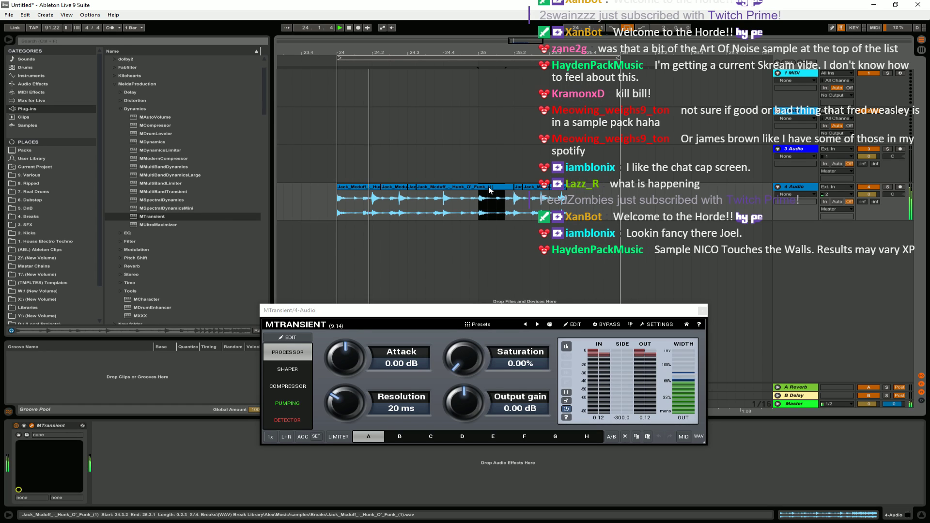
{"action": "left_click_drag", "start_coordinate": [512, 205], "coordinate": [592, 194]}
{"action": "left_click", "coordinate": [562, 187]}
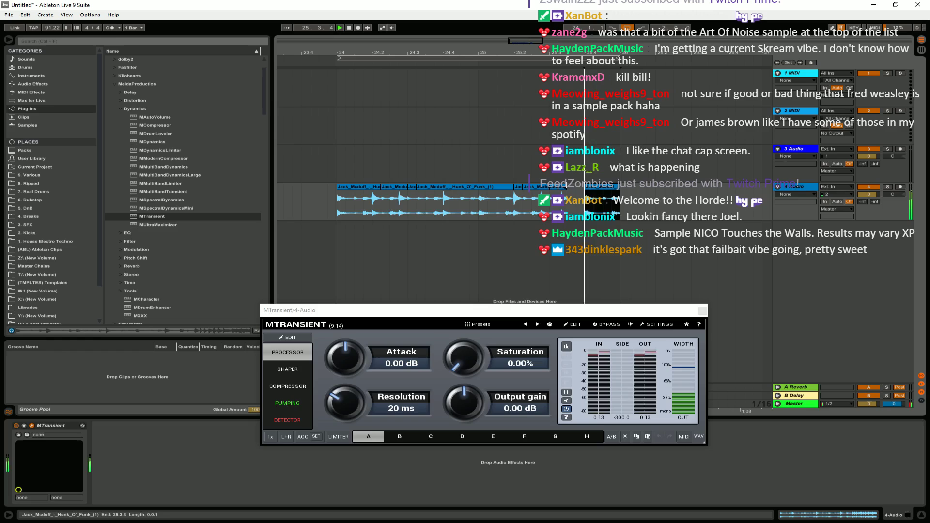
{"action": "left_click_drag", "start_coordinate": [597, 187], "coordinate": [615, 188]}
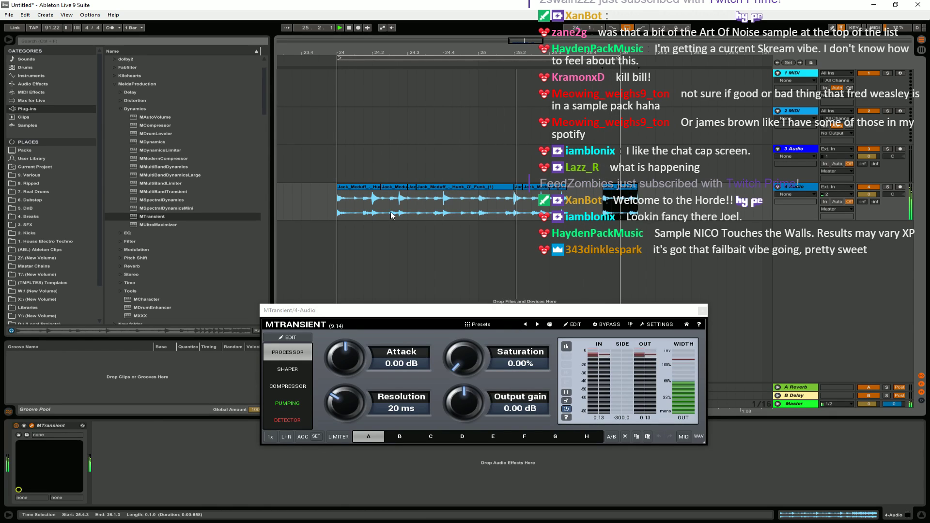
Copy slices from bar 24 into the second half of bar 25 and play the rearranged break.
{"action": "left_click", "coordinate": [353, 209]}
{"action": "left_click_drag", "start_coordinate": [347, 209], "coordinate": [577, 189]}
{"action": "left_click", "coordinate": [522, 209]}
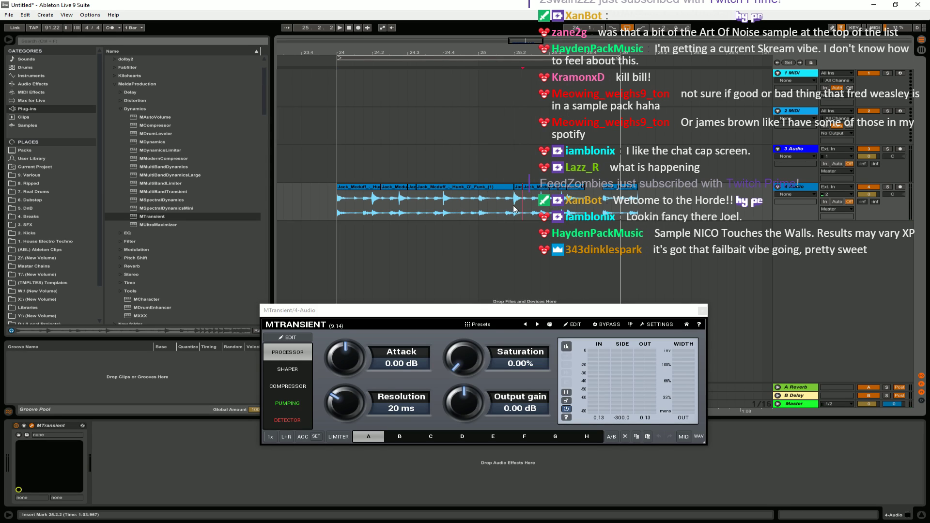
{"action": "left_click", "coordinate": [470, 210]}
{"action": "key", "text": "space"}
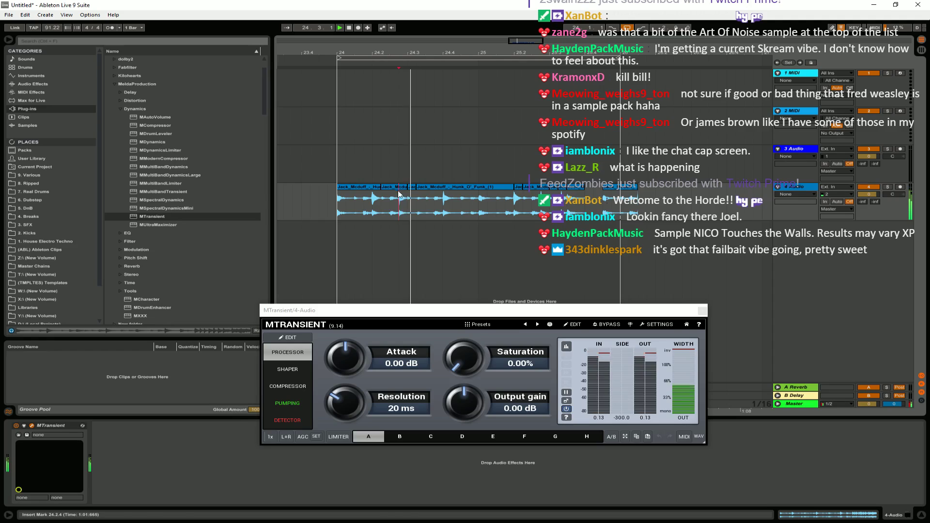
{"action": "left_click_drag", "start_coordinate": [396, 208], "coordinate": [609, 192]}
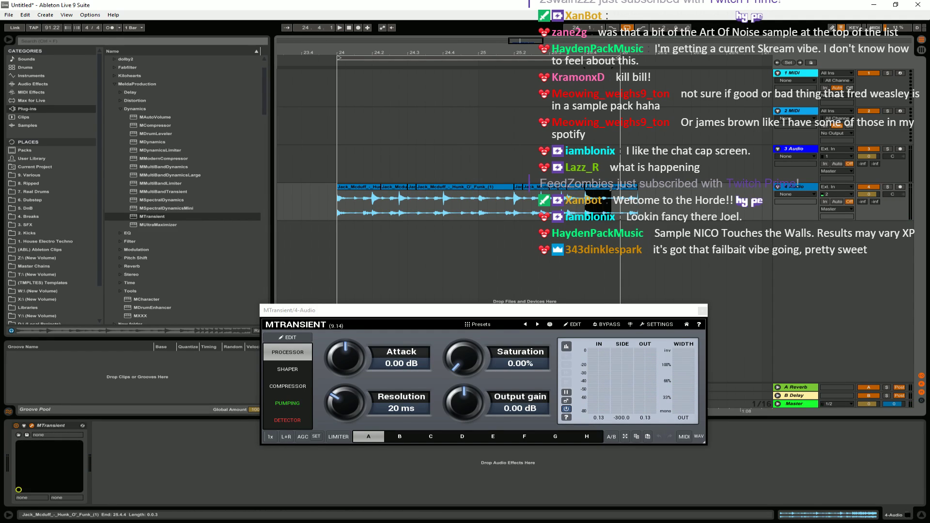
{"action": "left_click", "coordinate": [583, 213]}
{"action": "key", "text": "space"}
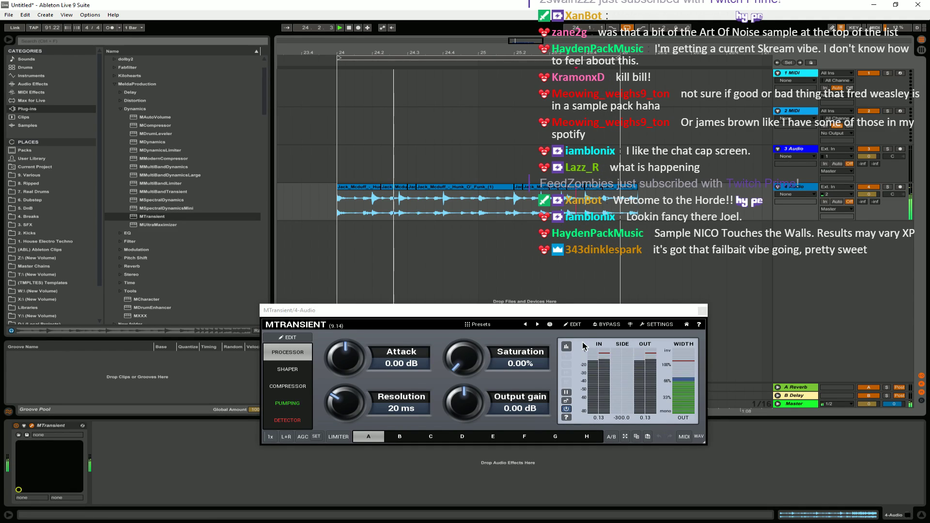
Set MTransient's resolution to 24 ms, saturation to 35.2% and attack to +3.26 dB.
{"action": "left_click_drag", "start_coordinate": [357, 410], "coordinate": [357, 406]}
{"action": "left_click_drag", "start_coordinate": [464, 359], "coordinate": [465, 339]}
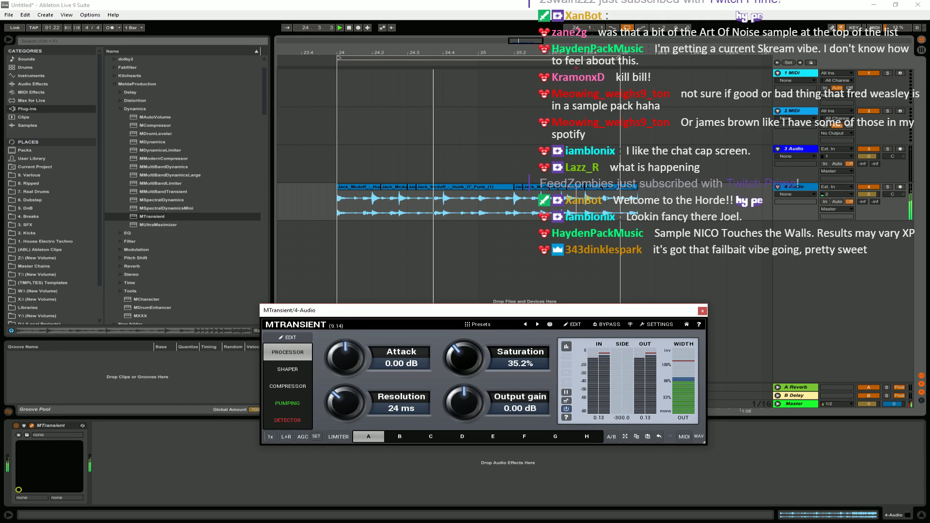
{"action": "mouse_move", "coordinate": [338, 357]}
{"action": "left_mouse_down"}
{"action": "mouse_move", "coordinate": [338, 350]}
{"action": "mouse_move", "coordinate": [337, 357]}
{"action": "left_mouse_up"}
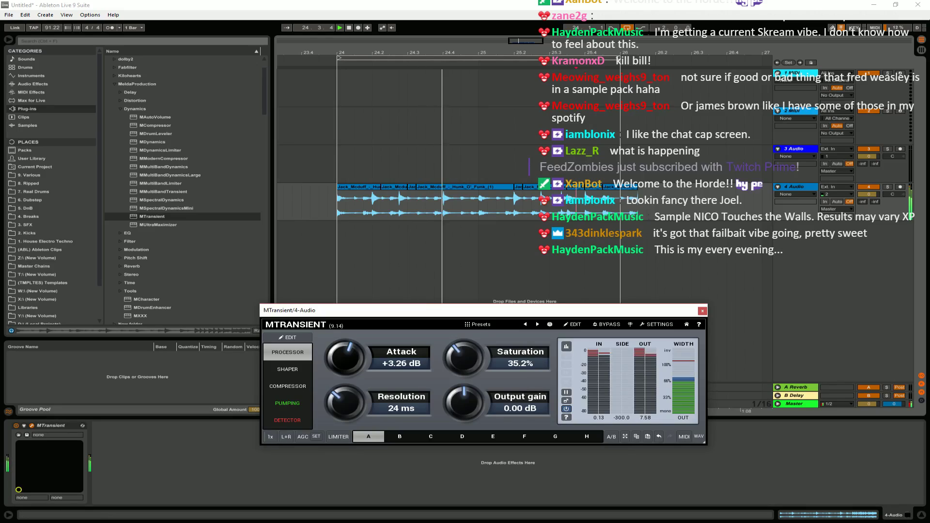
Add MStereoProcessor from MeldaProduction's Stereo folder to the 4 Audio track and move its window up over the arrangement.
{"action": "left_click", "coordinate": [120, 275]}
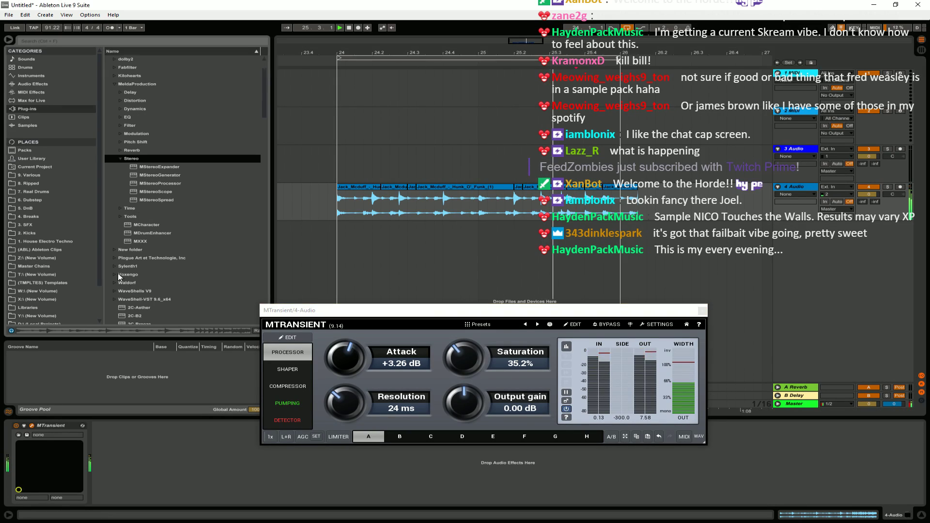
{"action": "left_click_drag", "start_coordinate": [160, 200], "coordinate": [118, 460]}
{"action": "left_click_drag", "start_coordinate": [320, 272], "coordinate": [619, 119]}
Set MStereoProcessor's global widening to -65.8% and make the bass band mono with a 44.0% exciter.
{"action": "left_click_drag", "start_coordinate": [405, 204], "coordinate": [374, 204]}
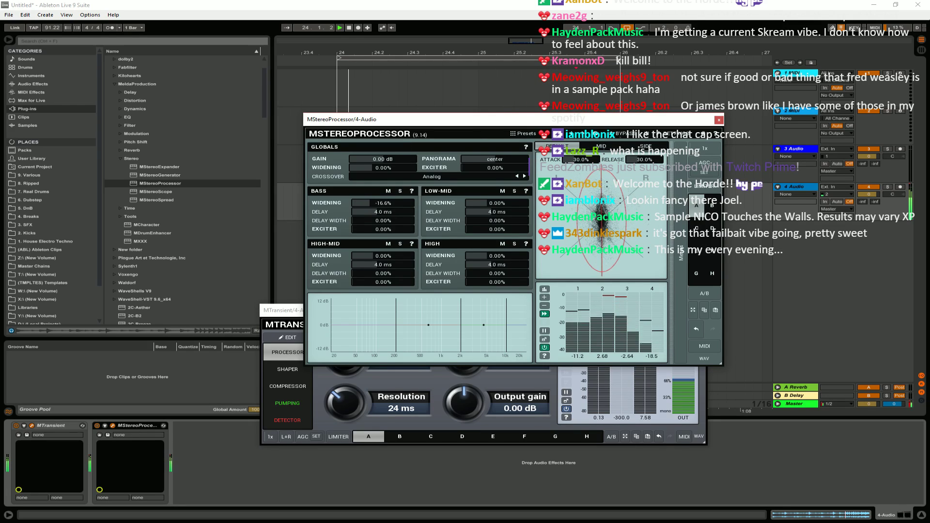
{"action": "left_click_drag", "start_coordinate": [382, 168], "coordinate": [382, 194]}
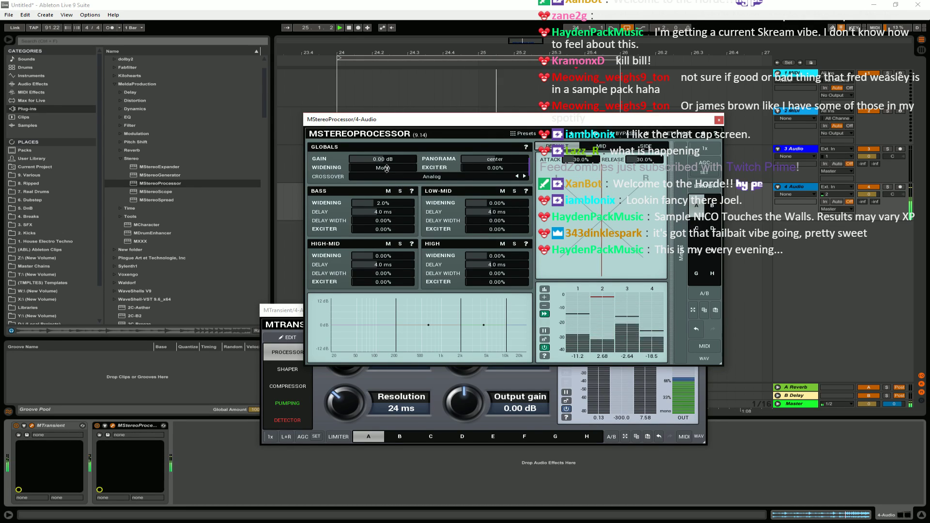
{"action": "left_click_drag", "start_coordinate": [411, 168], "coordinate": [410, 160]}
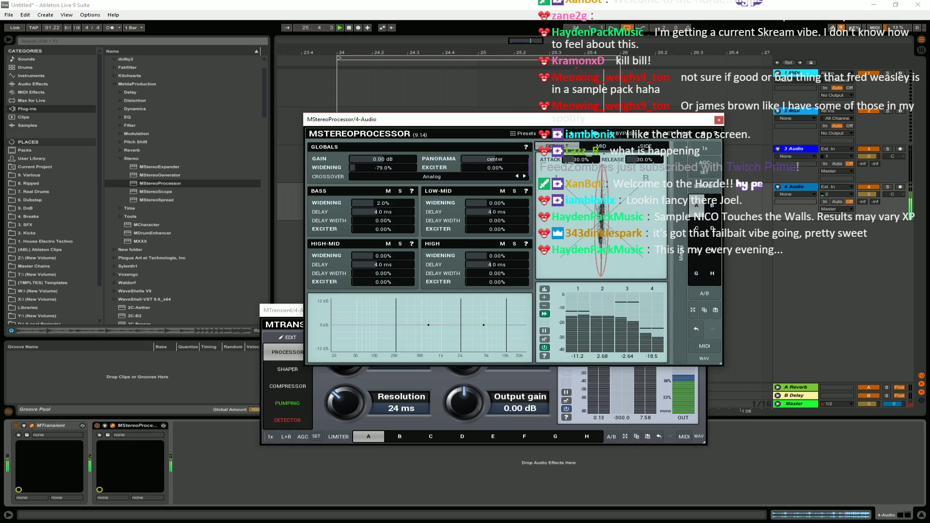
{"action": "mouse_move", "coordinate": [382, 203]}
{"action": "left_mouse_down"}
{"action": "mouse_move", "coordinate": [383, 187]}
{"action": "mouse_move", "coordinate": [383, 213]}
{"action": "left_mouse_up"}
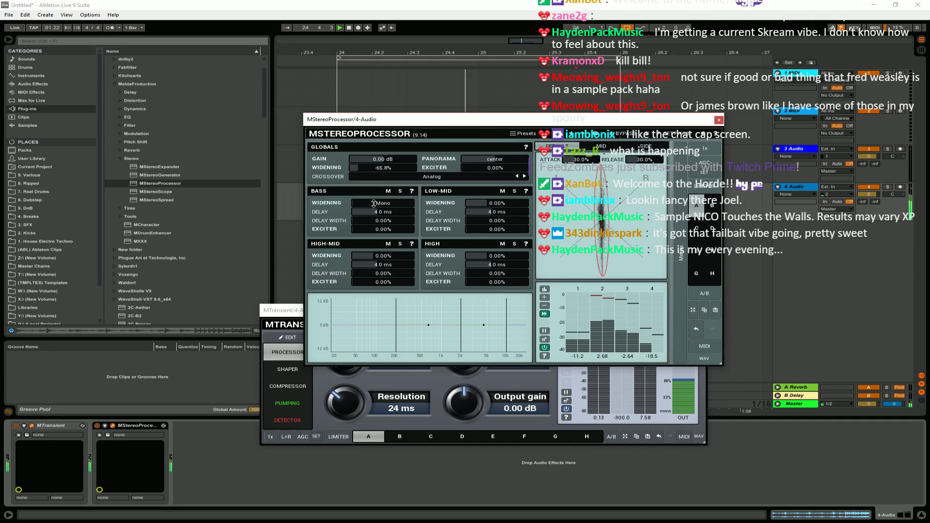
{"action": "left_click_drag", "start_coordinate": [366, 229], "coordinate": [383, 220]}
Set the widening to 121.8% for low-mid, 108.0% for high and 152.0% for high-mid.
{"action": "left_click_drag", "start_coordinate": [450, 201], "coordinate": [450, 165]}
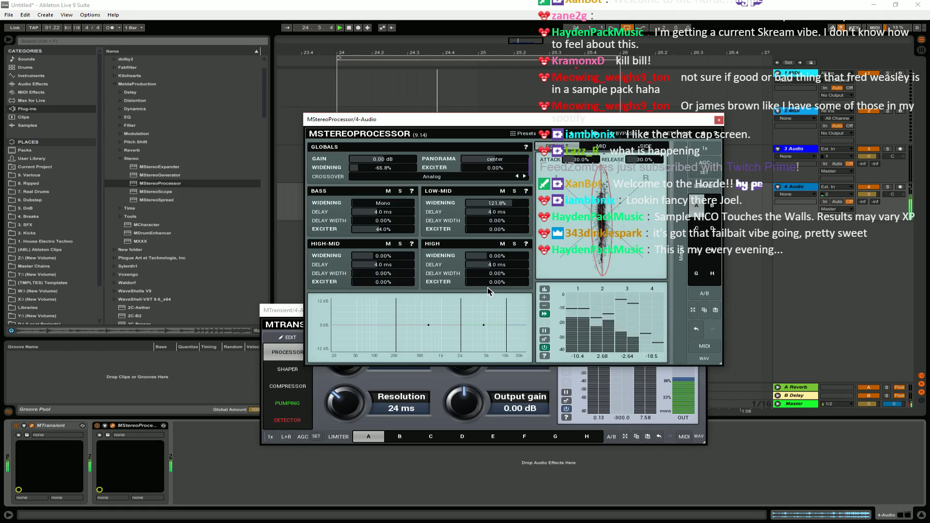
{"action": "left_click_drag", "start_coordinate": [472, 255], "coordinate": [472, 233]}
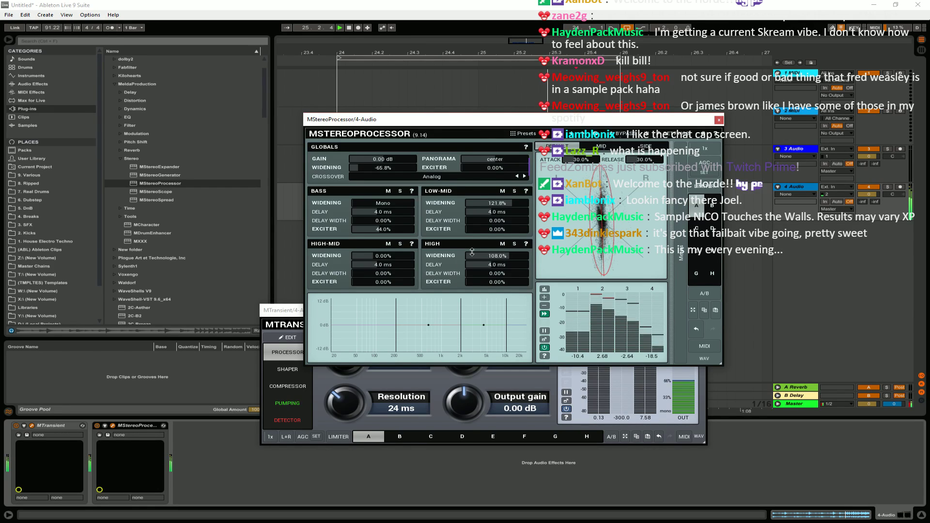
{"action": "left_click_drag", "start_coordinate": [382, 255], "coordinate": [382, 210]}
{"action": "left_click_drag", "start_coordinate": [383, 255], "coordinate": [382, 259]}
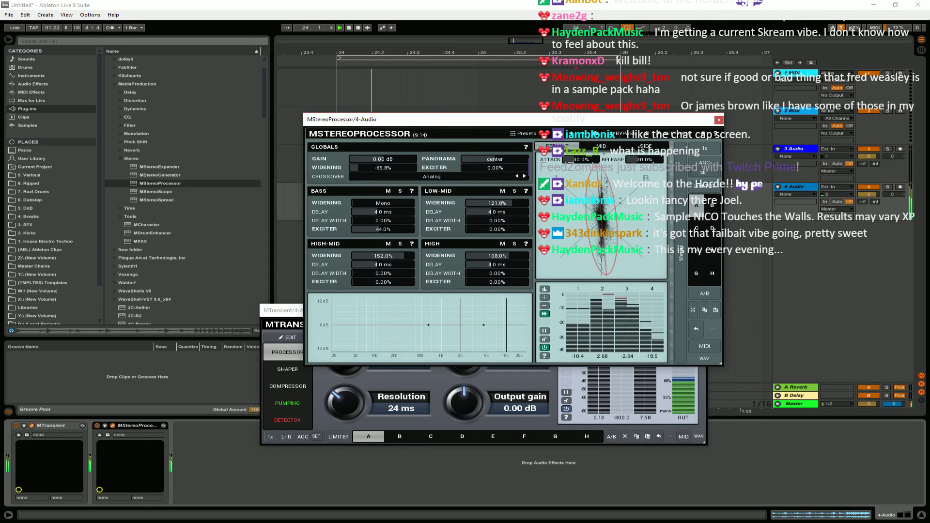
Reset the global widening to 0%, play the break, and lower the widening to 29.6% for high-mid and 55.2% for high.
{"action": "left_click_drag", "start_coordinate": [383, 168], "coordinate": [382, 150]}
{"action": "double_click", "coordinate": [377, 168]}
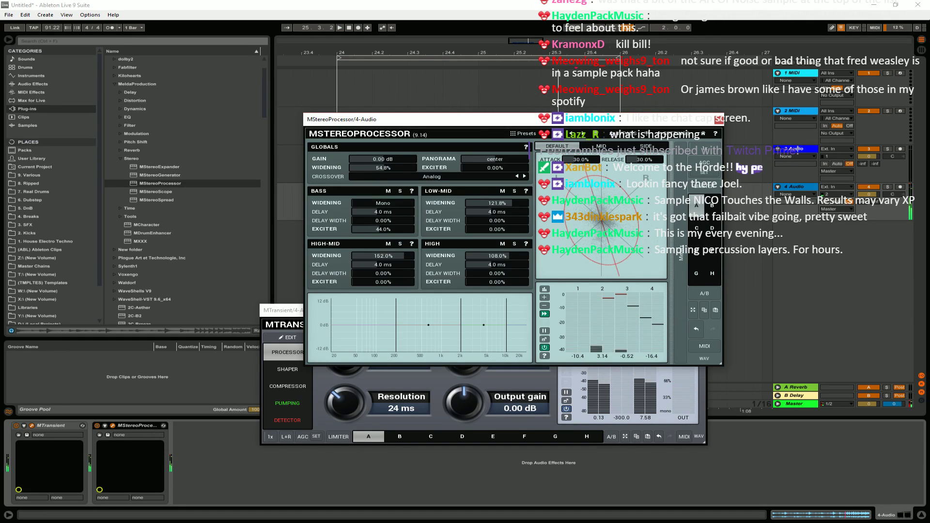
{"action": "key", "text": "space"}
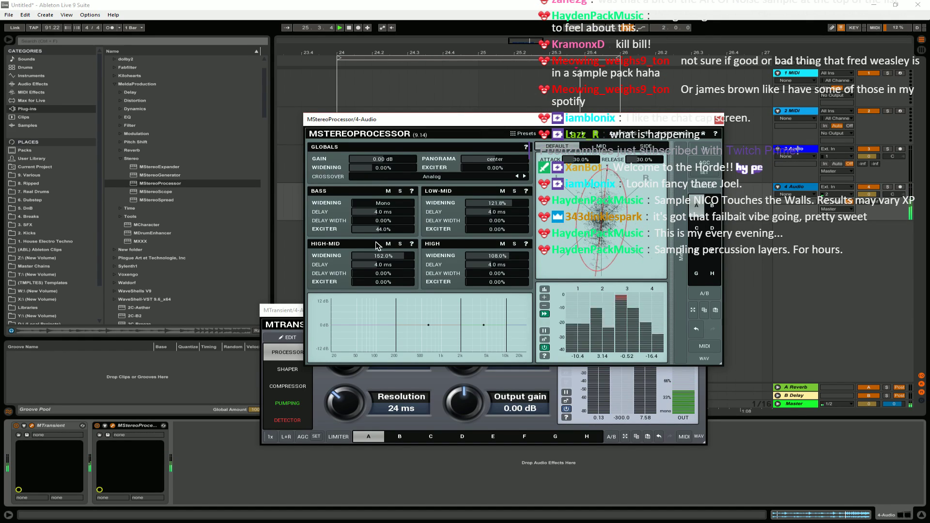
{"action": "left_click_drag", "start_coordinate": [382, 256], "coordinate": [383, 264]}
{"action": "left_click_drag", "start_coordinate": [496, 256], "coordinate": [496, 264]}
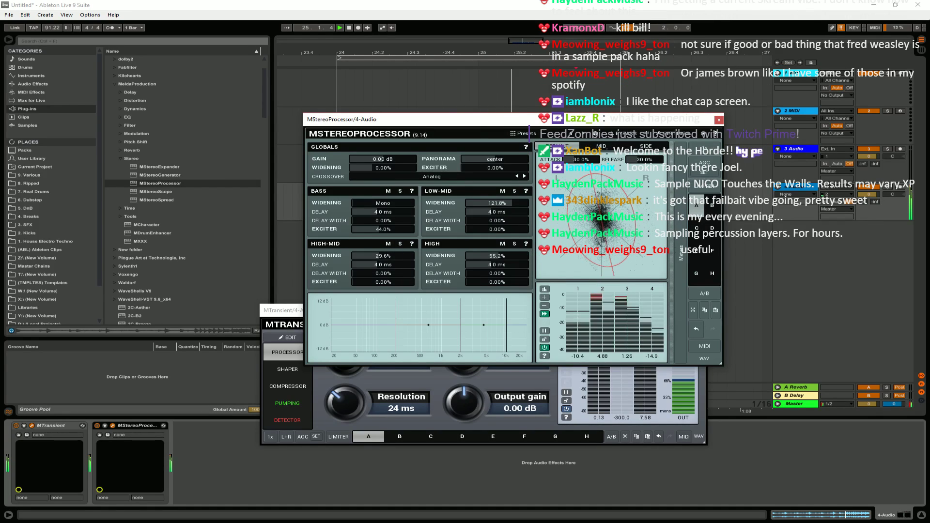
Make low-mid mono, set high-mid to -1.0% widening, 3.9 ms delay, 45.4% exciter, and high to 88.2%, 8.0 ms, 11.2% delay width, 25.6% exciter.
{"action": "left_click_drag", "start_coordinate": [506, 208], "coordinate": [505, 239]}
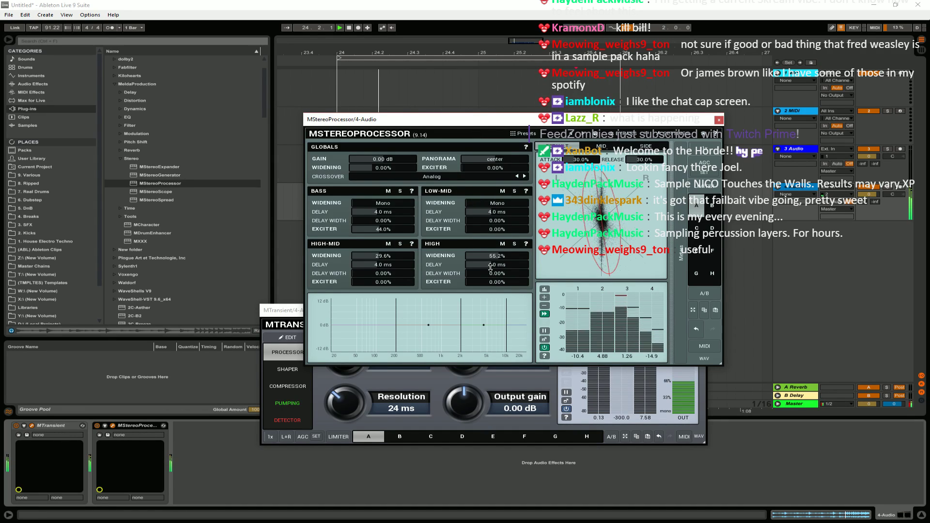
{"action": "left_click_drag", "start_coordinate": [496, 256], "coordinate": [492, 288]}
{"action": "mouse_move", "coordinate": [383, 282]}
{"action": "left_mouse_down"}
{"action": "mouse_move", "coordinate": [387, 246]}
{"action": "mouse_move", "coordinate": [383, 269]}
{"action": "left_mouse_up"}
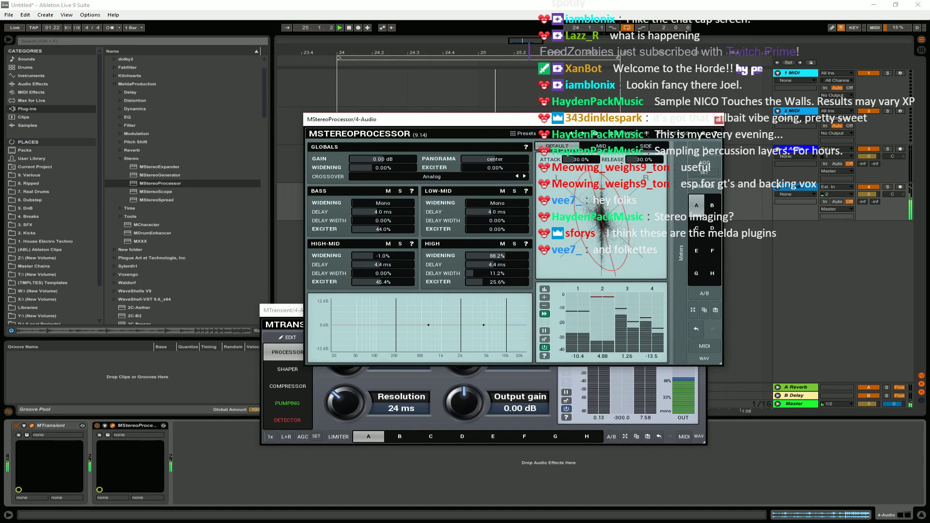
{"action": "left_click_drag", "start_coordinate": [465, 269], "coordinate": [496, 265]}
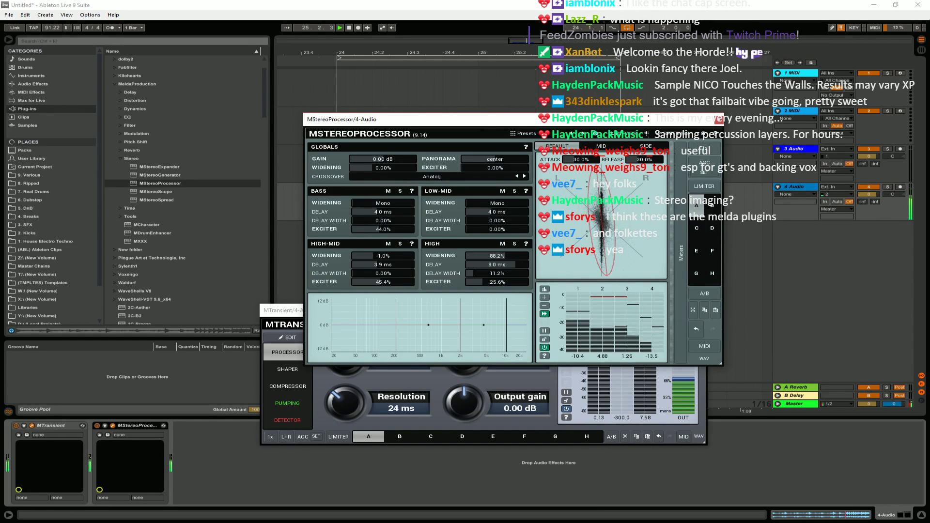
Toggle MStereoProcessor for comparison, play the break, and try the global widening at mono and at 36.8%.
{"action": "left_click", "coordinate": [97, 426]}
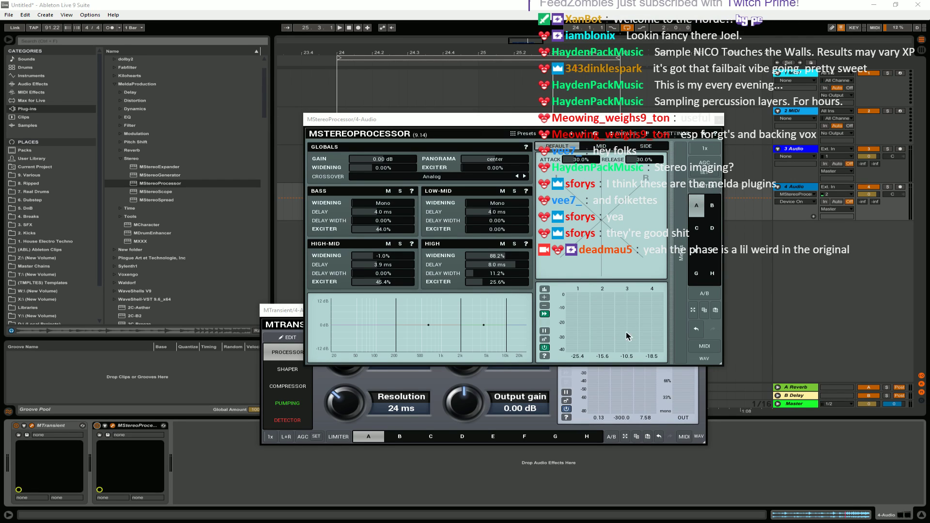
{"action": "key", "text": "space"}
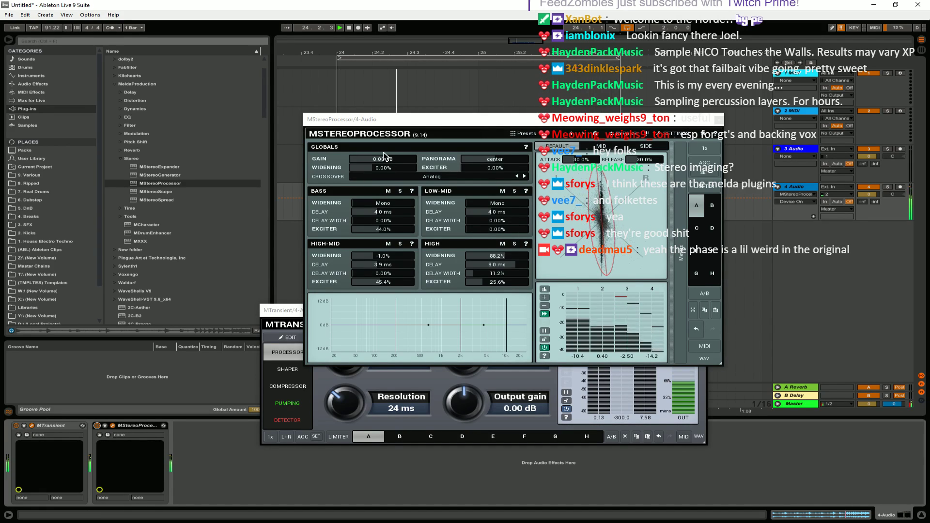
{"action": "left_click_drag", "start_coordinate": [380, 167], "coordinate": [349, 167]}
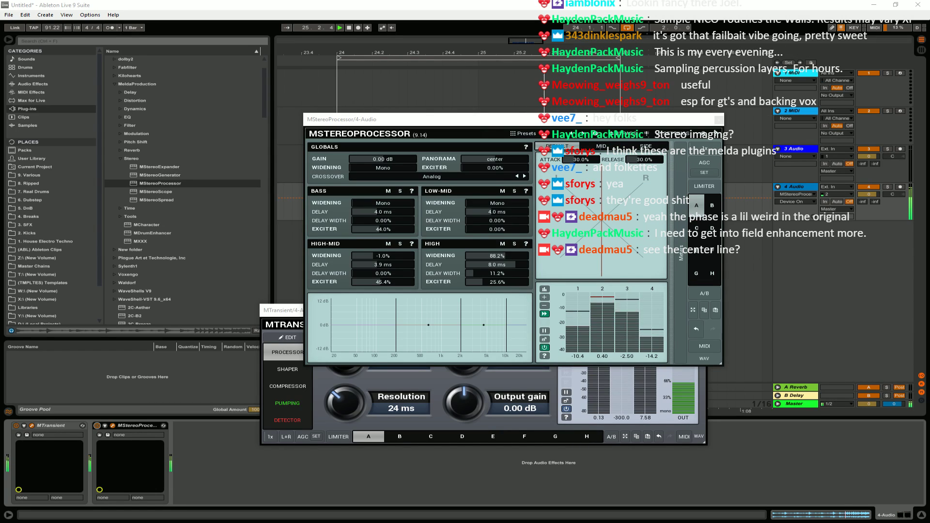
{"action": "left_click_drag", "start_coordinate": [377, 168], "coordinate": [421, 168]}
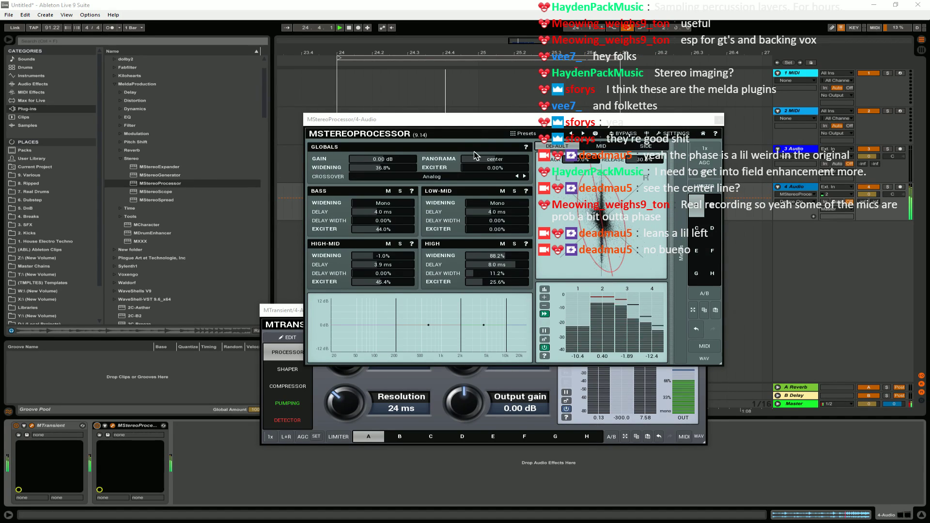
Set the global panorama to 38% right, widening to 122.0% and exciter to 24.8%.
{"action": "left_click_drag", "start_coordinate": [475, 155], "coordinate": [484, 153]}
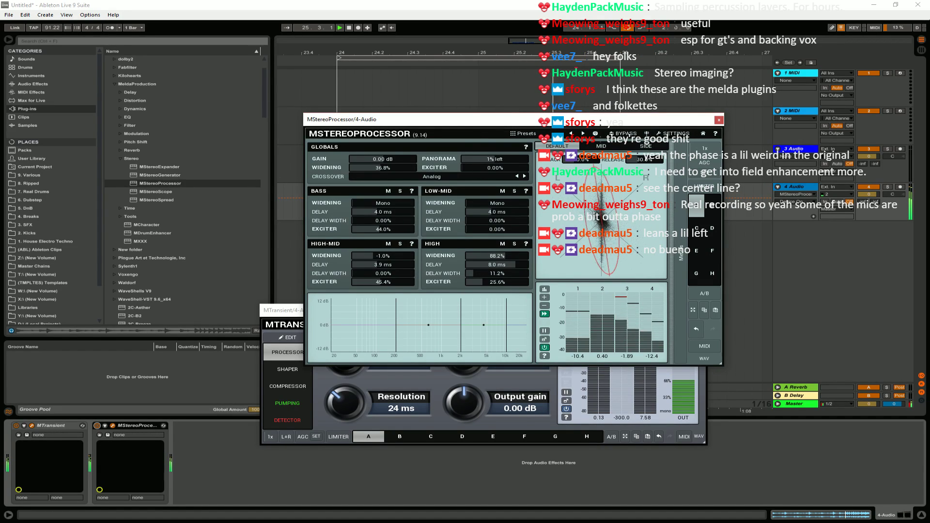
{"action": "left_click_drag", "start_coordinate": [483, 159], "coordinate": [518, 159]}
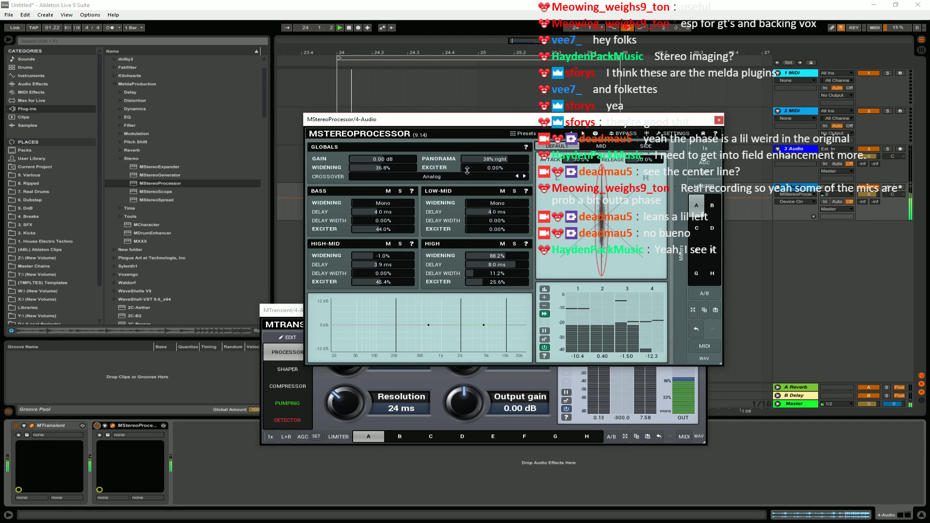
{"action": "mouse_move", "coordinate": [381, 168]}
{"action": "left_mouse_down"}
{"action": "mouse_move", "coordinate": [409, 168]}
{"action": "mouse_move", "coordinate": [399, 168]}
{"action": "left_mouse_up"}
{"action": "left_click_drag", "start_coordinate": [471, 168], "coordinate": [487, 168]}
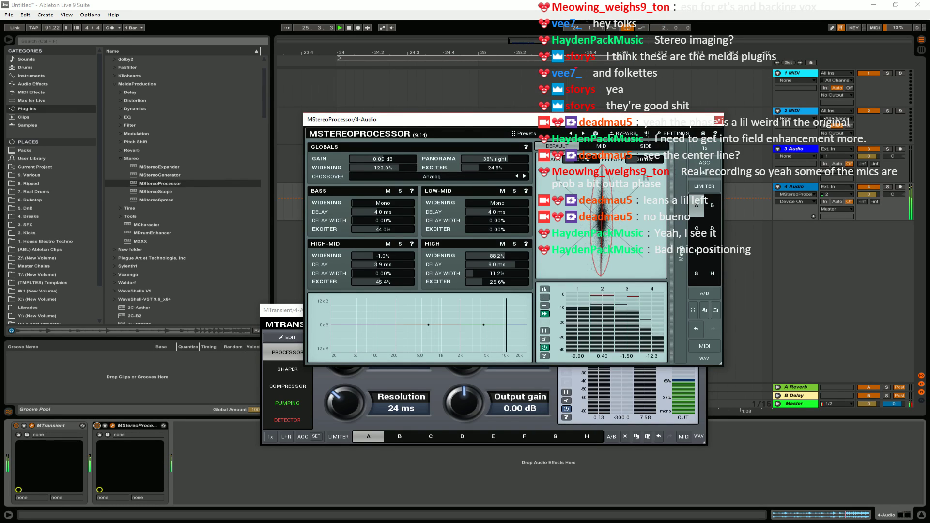
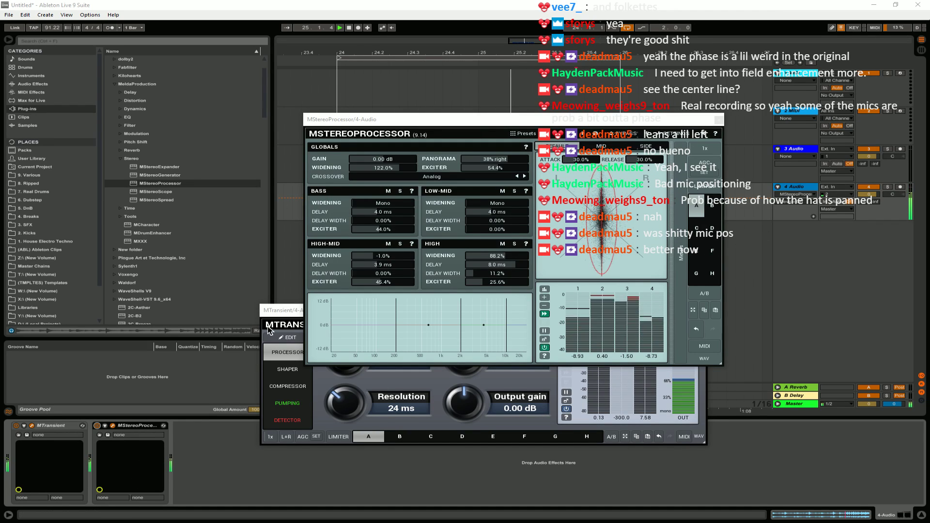
Compare the break with MStereoProcessor and MTransient switched off and on, and close both plug-in windows.
{"action": "left_click", "coordinate": [97, 426]}
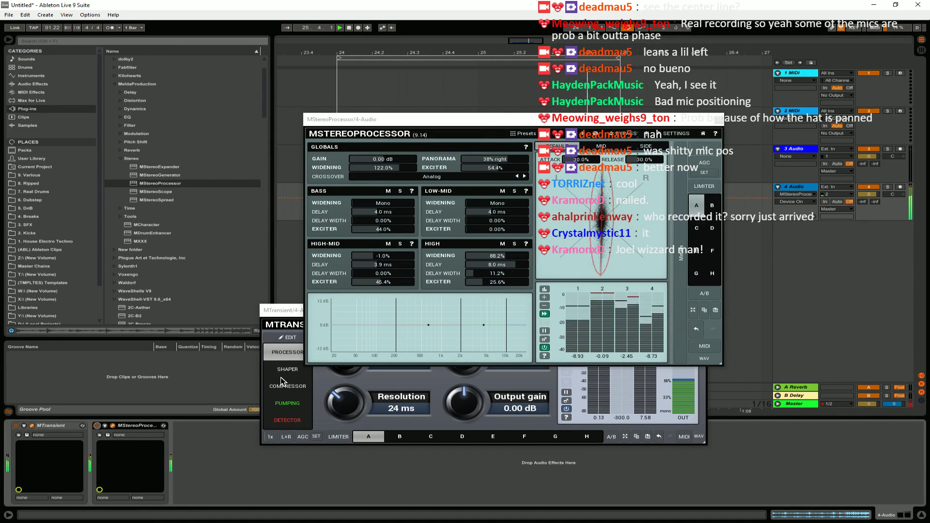
{"action": "left_click", "coordinate": [720, 120]}
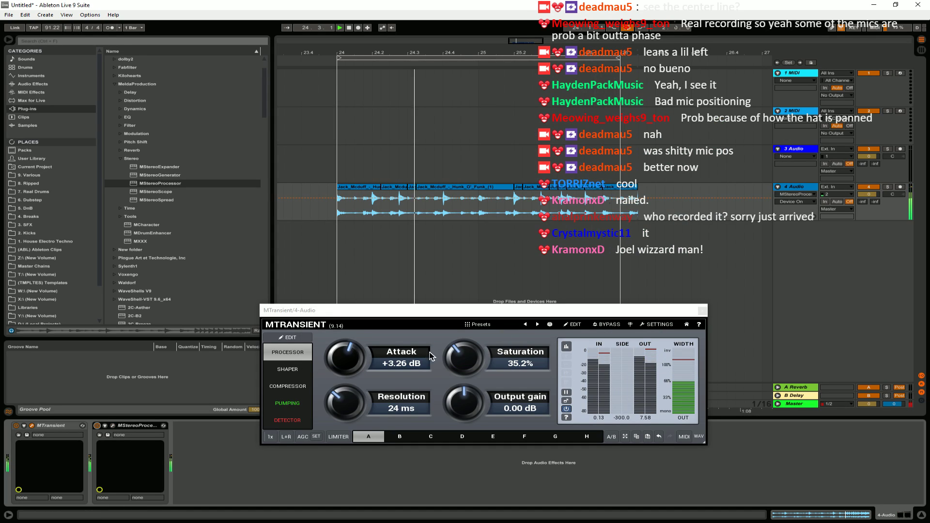
{"action": "left_click", "coordinate": [16, 426]}
{"action": "left_click", "coordinate": [16, 426]}
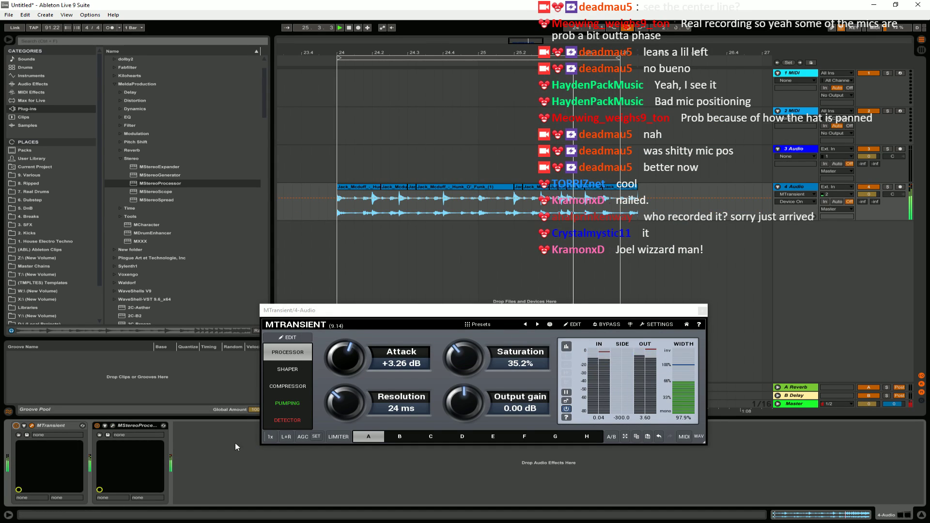
{"action": "left_click", "coordinate": [702, 311]}
Search the plug-ins for a limiter and add MDynamicsLimiter after MStereoProcessor on the 4 Audio track.
{"action": "left_click", "coordinate": [53, 41]}
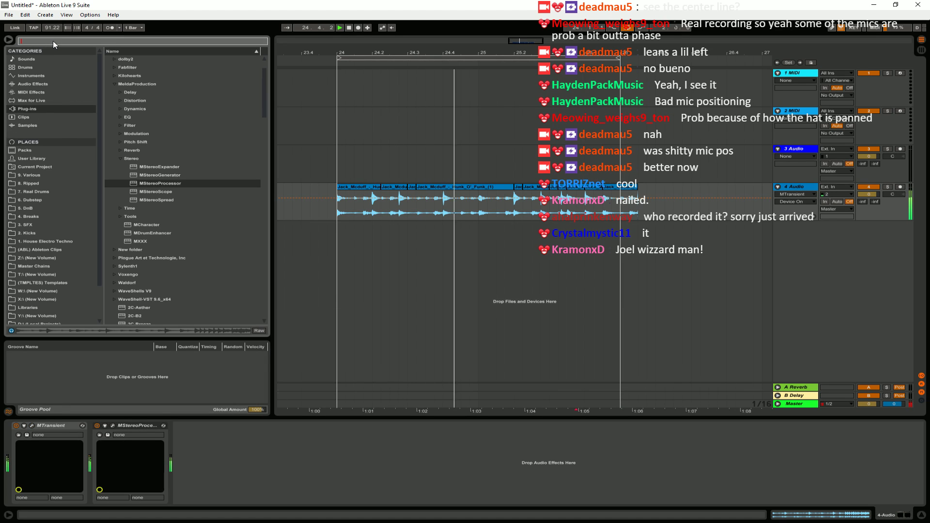
{"action": "type", "text": "dmg"}
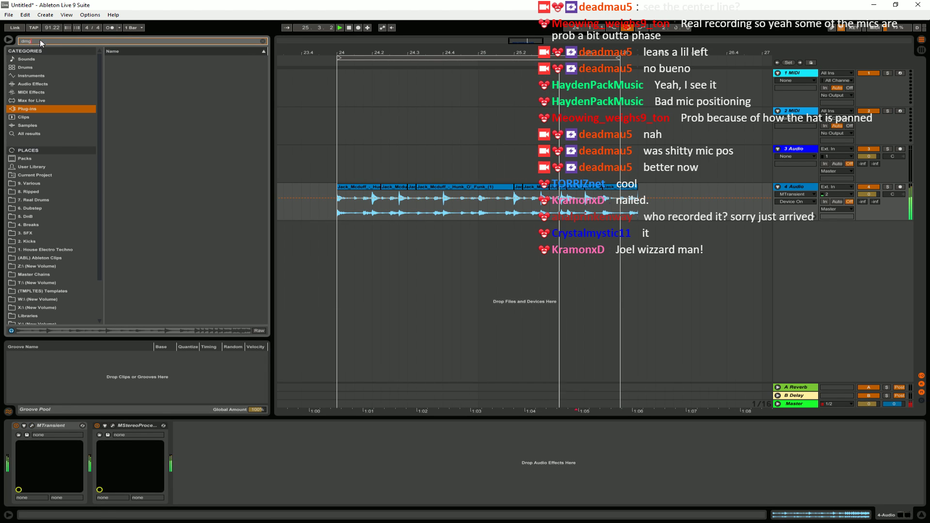
{"action": "key", "text": "BackSpace"}
{"action": "key", "text": "BackSpace"}
{"action": "key", "text": "BackSpace"}
{"action": "type", "text": "limi"}
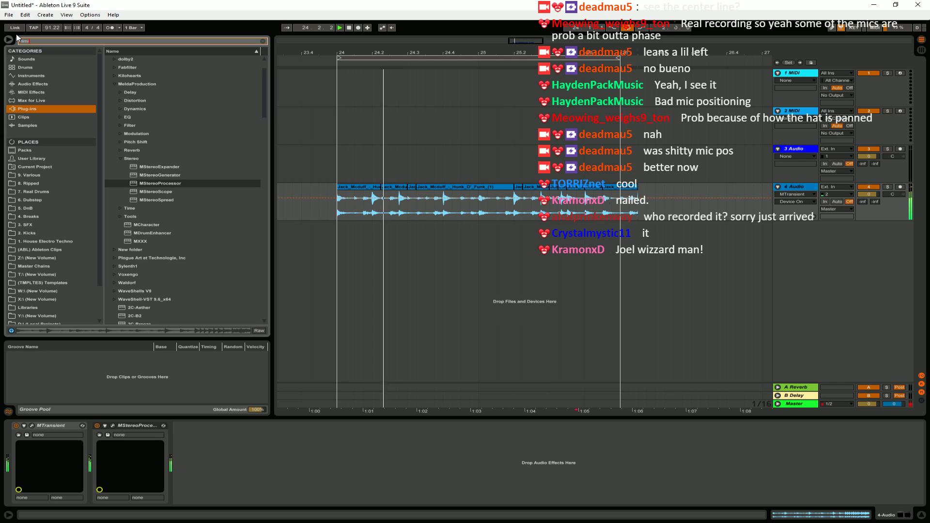
{"action": "left_click", "coordinate": [119, 85]}
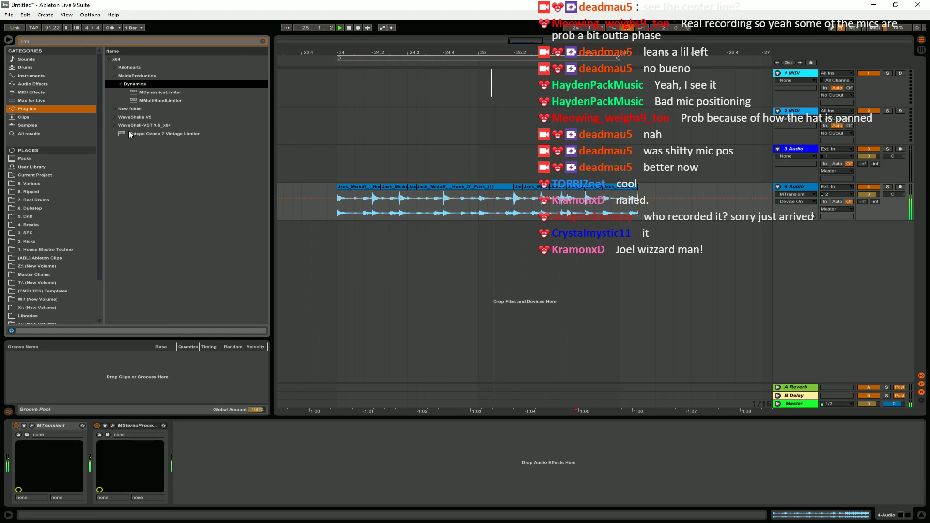
{"action": "left_click_drag", "start_coordinate": [164, 94], "coordinate": [211, 463]}
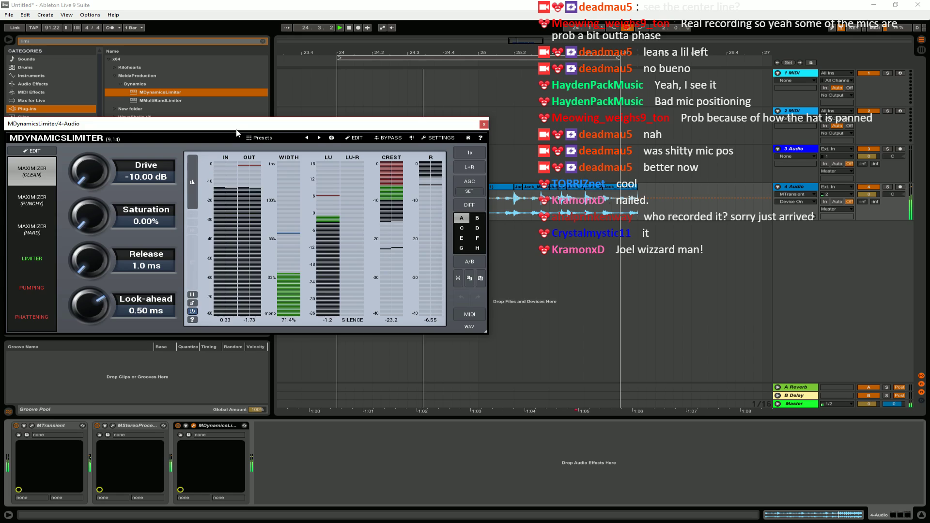
{"action": "left_click_drag", "start_coordinate": [183, 129], "coordinate": [425, 146]}
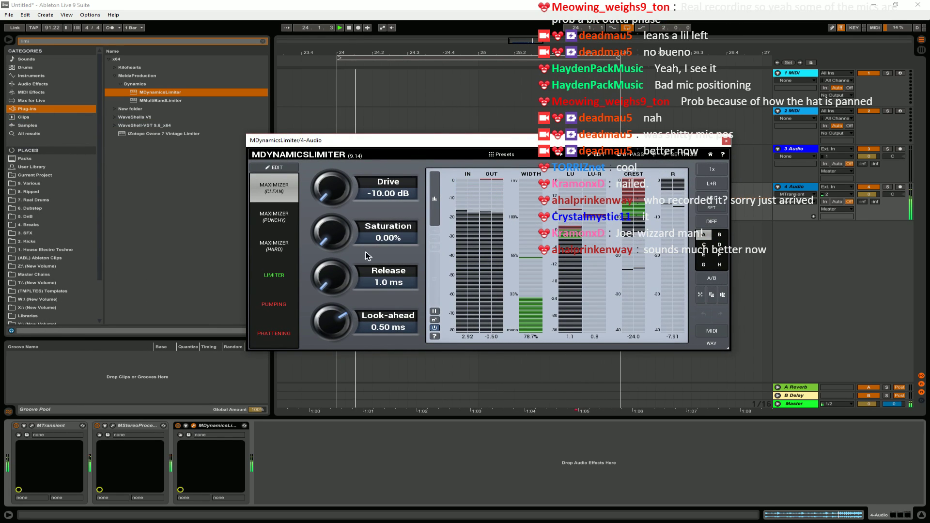
Adjust MDynamicsLimiter's drive, close its window, and compare the break with effects bypassed and re-enabled.
{"action": "mouse_move", "coordinate": [332, 188]}
{"action": "left_mouse_down"}
{"action": "mouse_move", "coordinate": [332, 164]}
{"action": "mouse_move", "coordinate": [332, 179]}
{"action": "left_mouse_up"}
{"action": "left_click", "coordinate": [726, 141]}
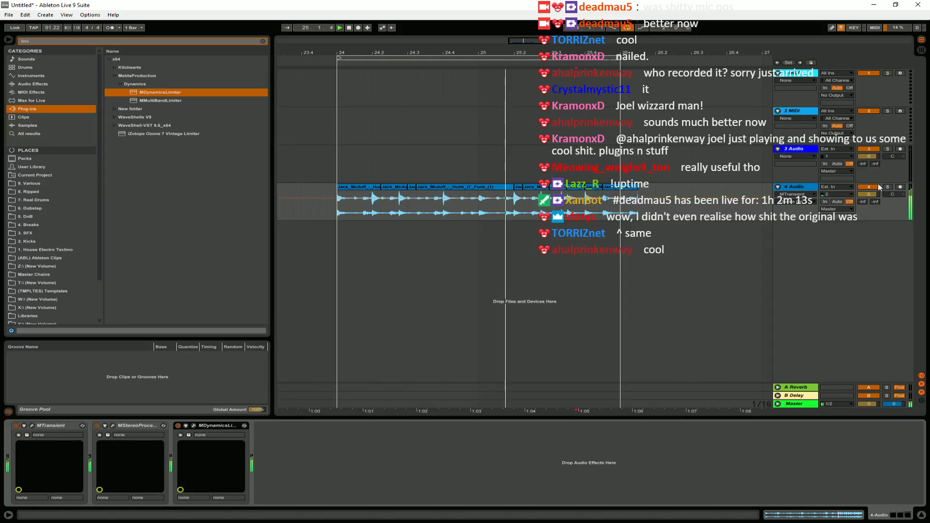
{"action": "left_click", "coordinate": [97, 426]}
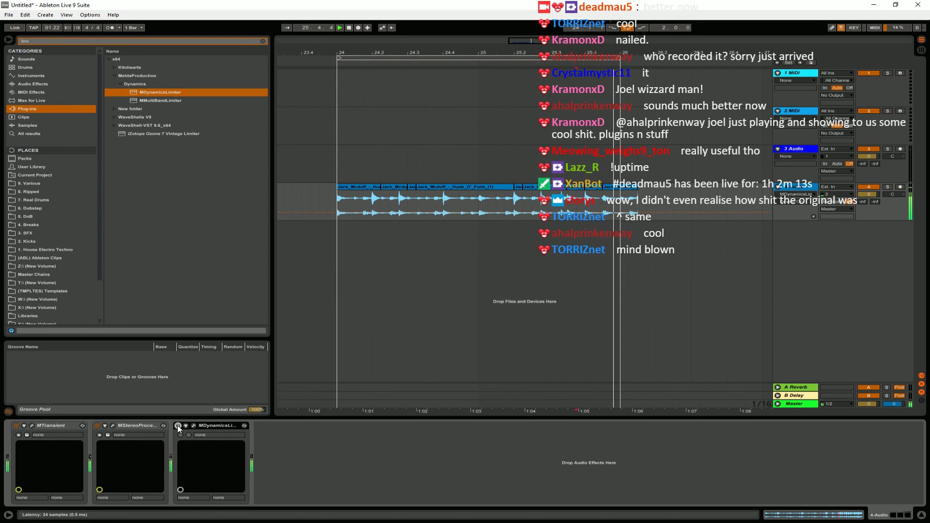
{"action": "left_click", "coordinate": [97, 426]}
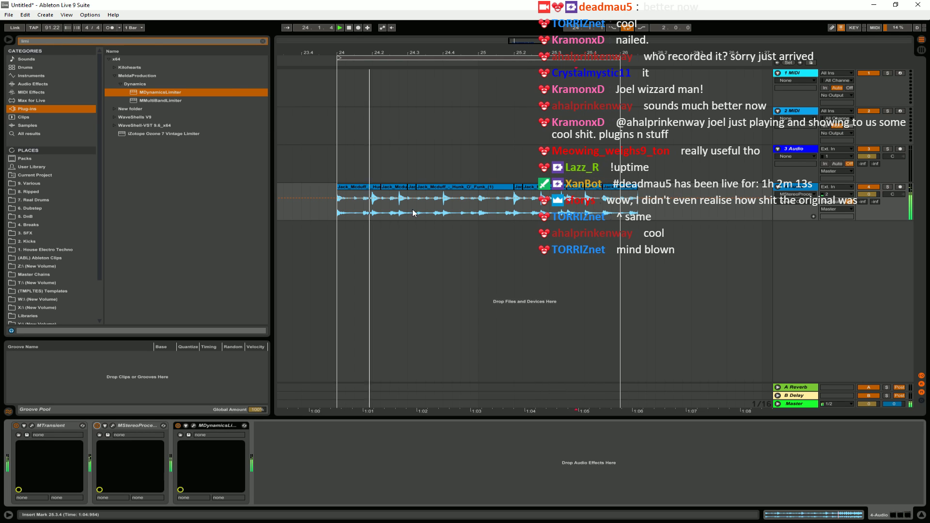
Select the two-bar break from 24.1.1 to 26.1.1 and set the warp mode of its clips to Re-Pitch.
{"action": "left_click_drag", "start_coordinate": [337, 203], "coordinate": [621, 206]}
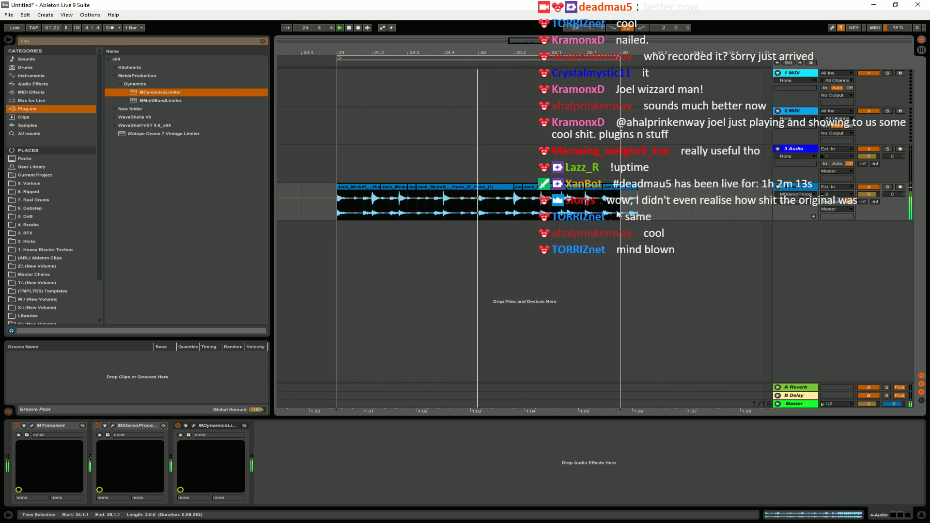
{"action": "left_click", "coordinate": [834, 515]}
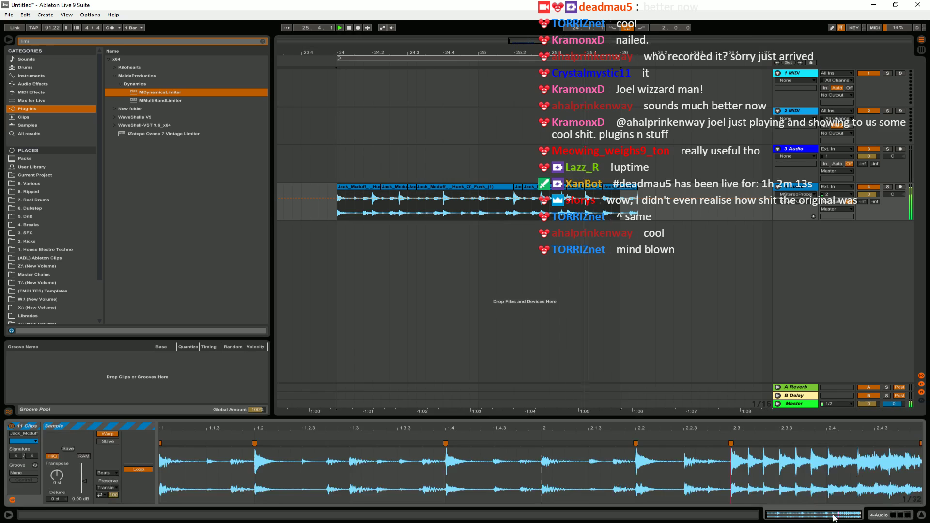
{"action": "left_click", "coordinate": [108, 473]}
{"action": "left_click", "coordinate": [119, 496]}
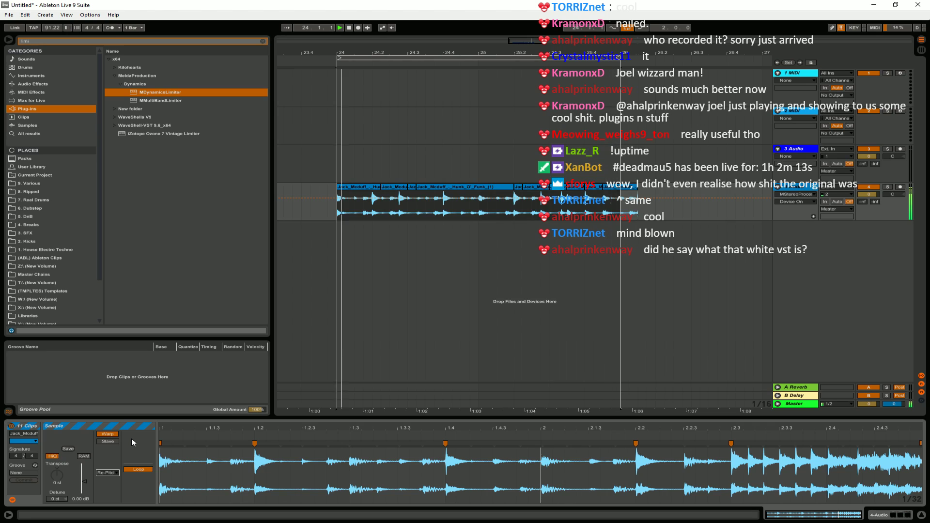
Try the Complex Pro and Complex warp modes on the break's clips, and return them to Re-Pitch.
{"action": "left_click", "coordinate": [107, 474]}
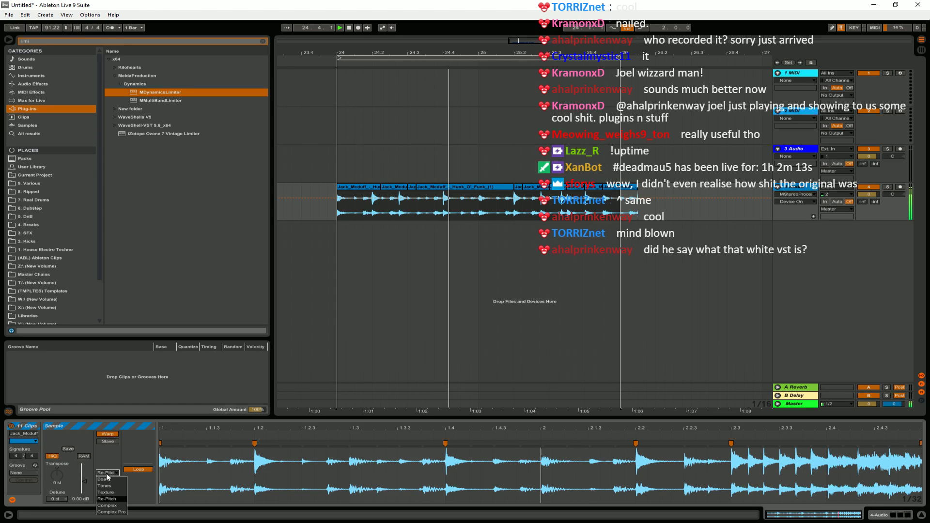
{"action": "left_click", "coordinate": [111, 512]}
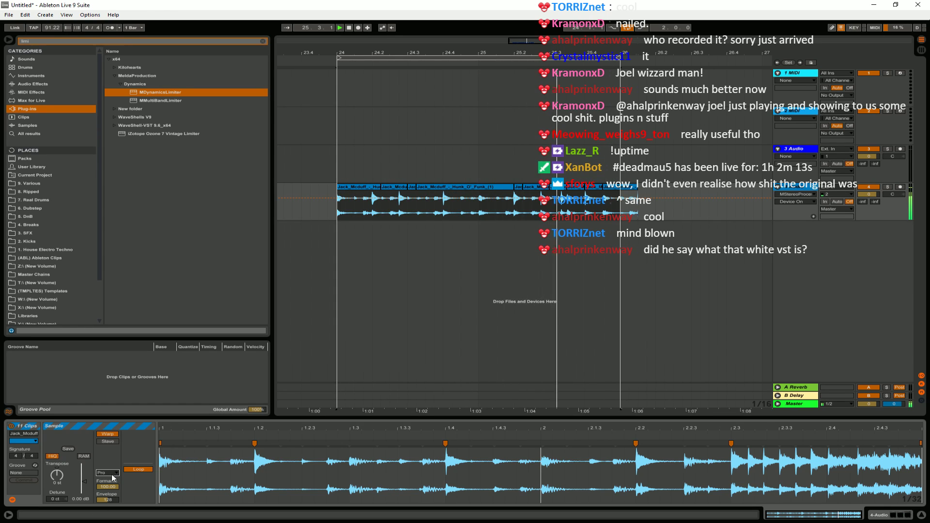
{"action": "left_click", "coordinate": [112, 473]}
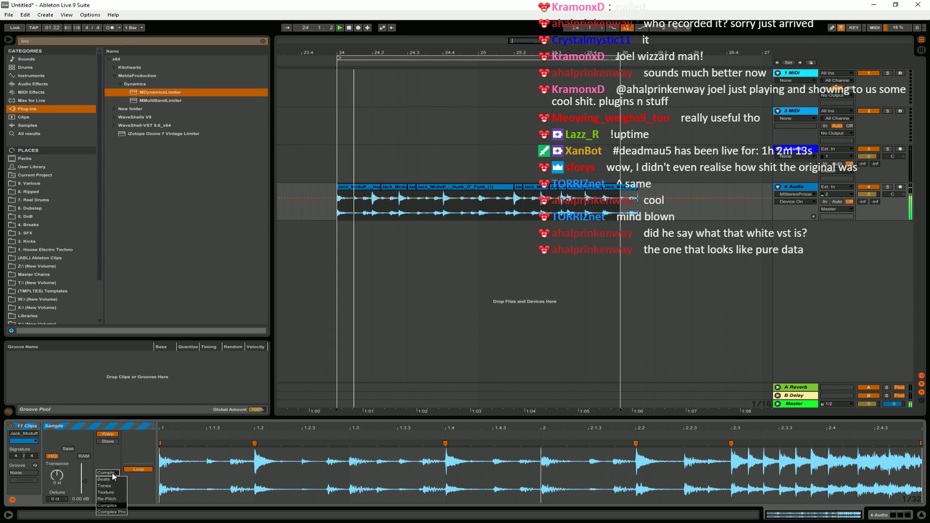
{"action": "left_click", "coordinate": [111, 499]}
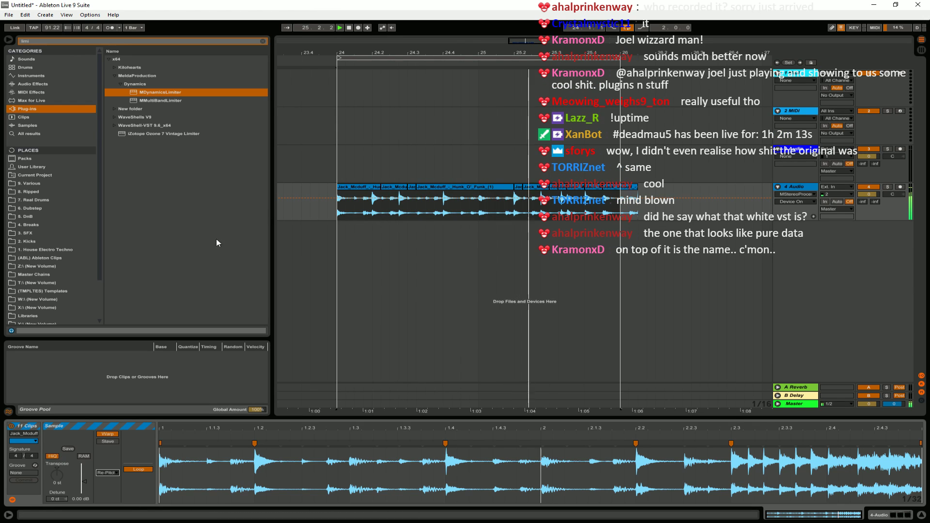
Search the plug-ins for "gate" and insert C1 gate Stereo between MStereoProcessor and MDynamicsLimiter on the 4 Audio track.
{"action": "left_click", "coordinate": [810, 186]}
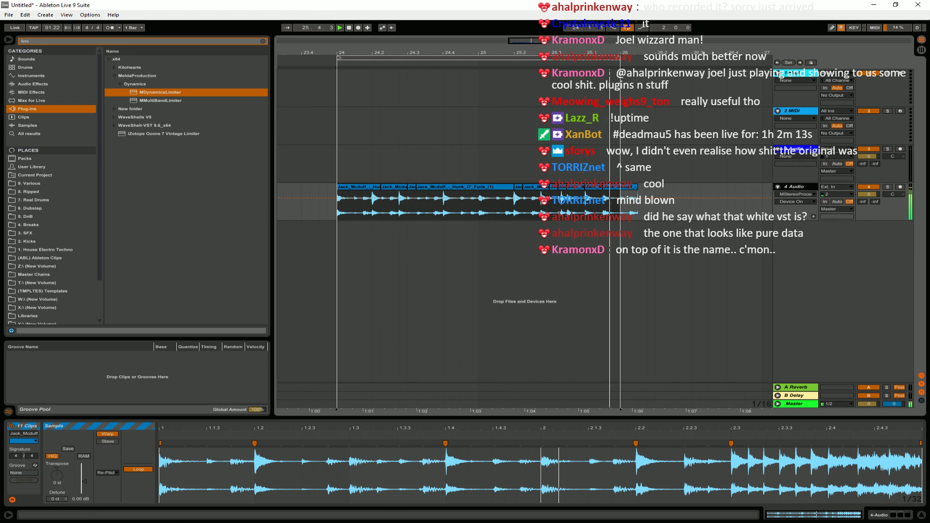
{"action": "left_click", "coordinate": [898, 517]}
{"action": "left_click", "coordinate": [5, 38]}
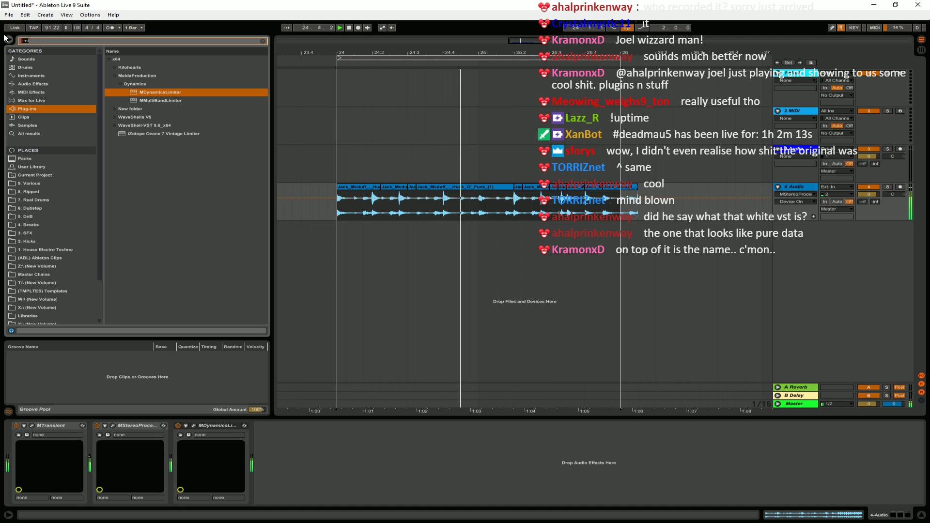
{"action": "type", "text": "gate"}
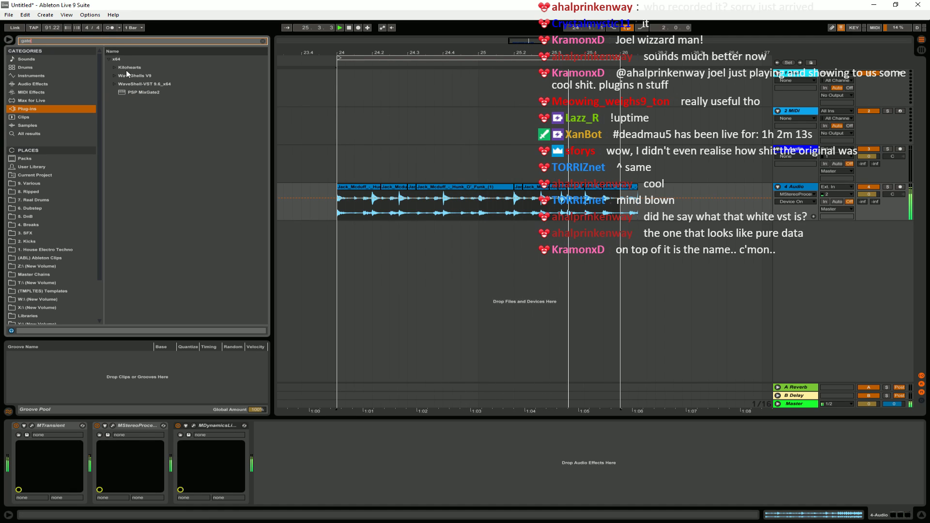
{"action": "left_click", "coordinate": [114, 75]}
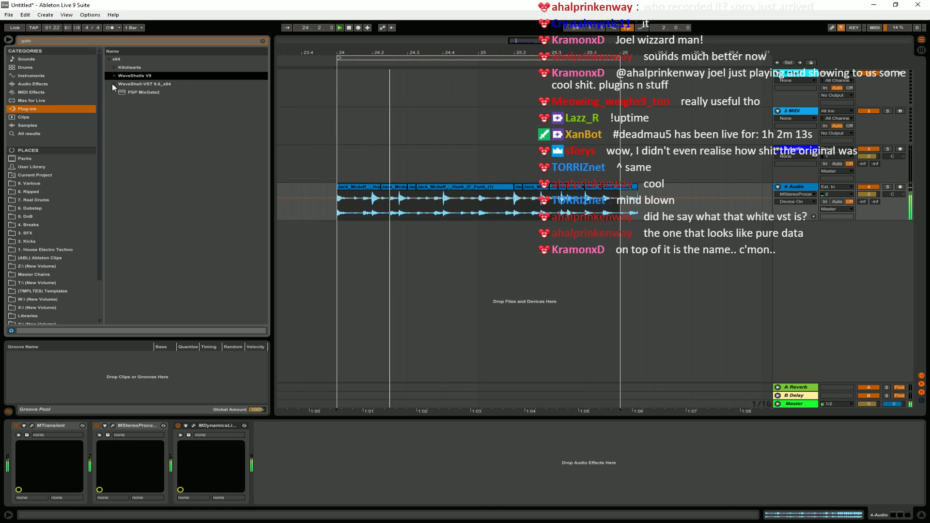
{"action": "left_click", "coordinate": [113, 83]}
{"action": "mouse_move", "coordinate": [153, 117]}
{"action": "left_mouse_down"}
{"action": "mouse_move", "coordinate": [252, 460]}
{"action": "mouse_move", "coordinate": [178, 455]}
{"action": "mouse_move", "coordinate": [176, 436]}
{"action": "left_mouse_up"}
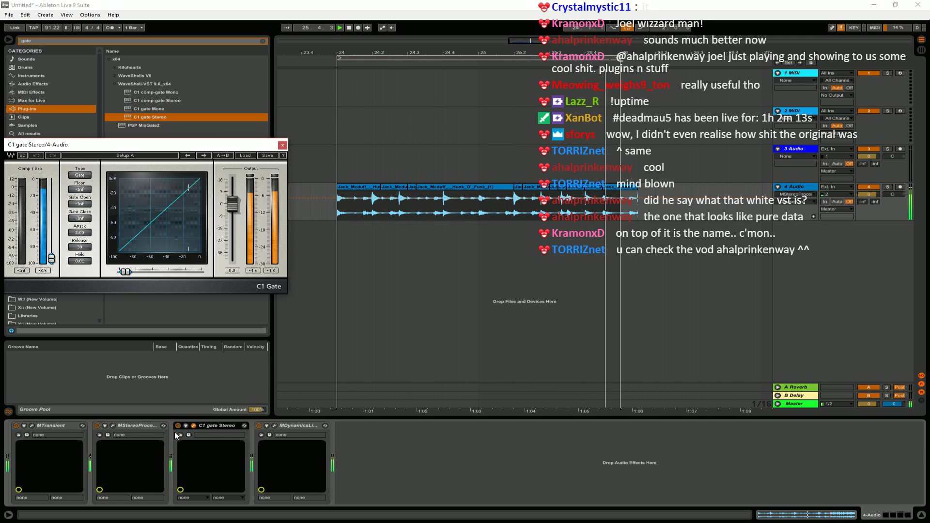
{"action": "left_click_drag", "start_coordinate": [164, 145], "coordinate": [403, 166]}
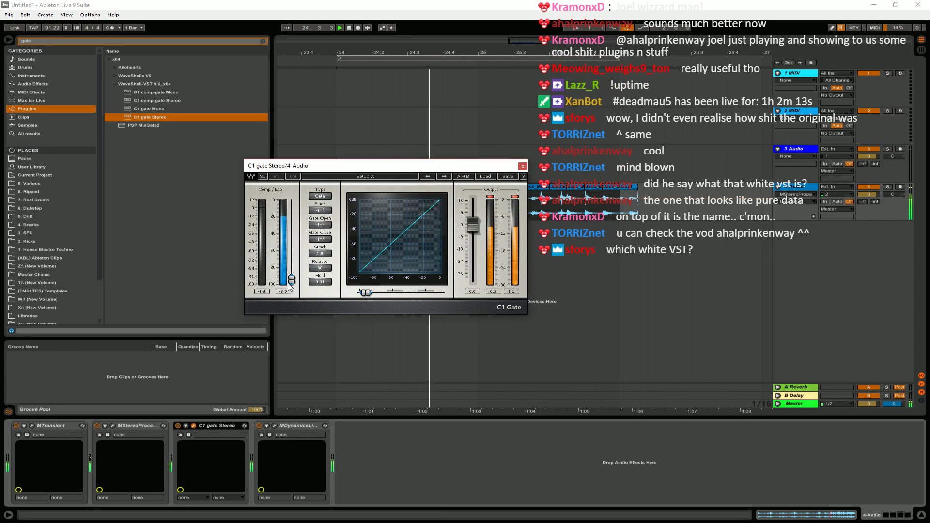
Raise the C1 gate's open and close thresholds to about -33 dB, and try the gate ahead of MStereoProcessor before restoring the order.
{"action": "left_click_drag", "start_coordinate": [292, 280], "coordinate": [292, 228]}
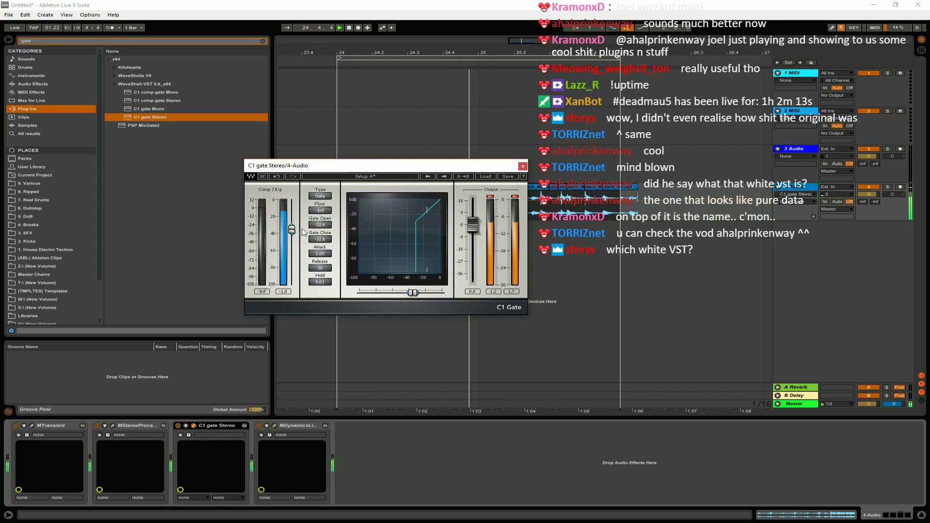
{"action": "left_click_drag", "start_coordinate": [293, 230], "coordinate": [294, 230]}
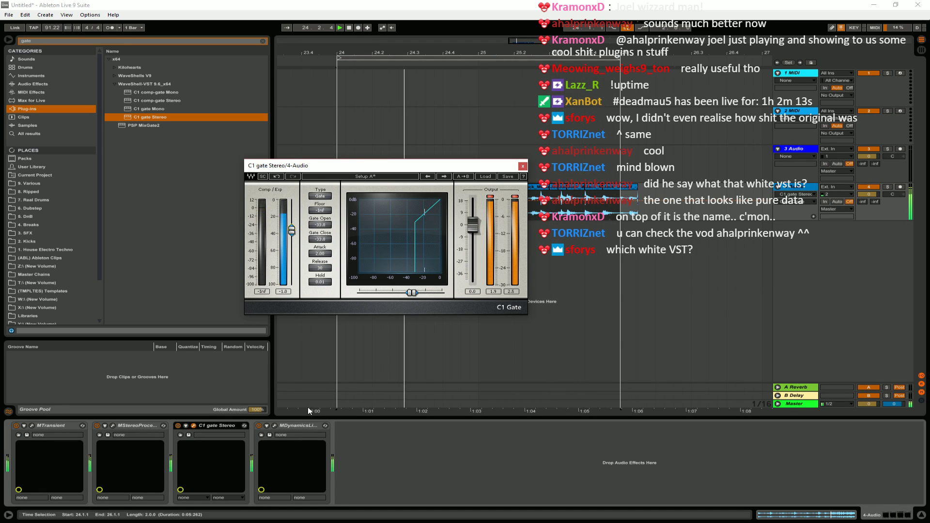
{"action": "left_click_drag", "start_coordinate": [225, 425], "coordinate": [109, 439]}
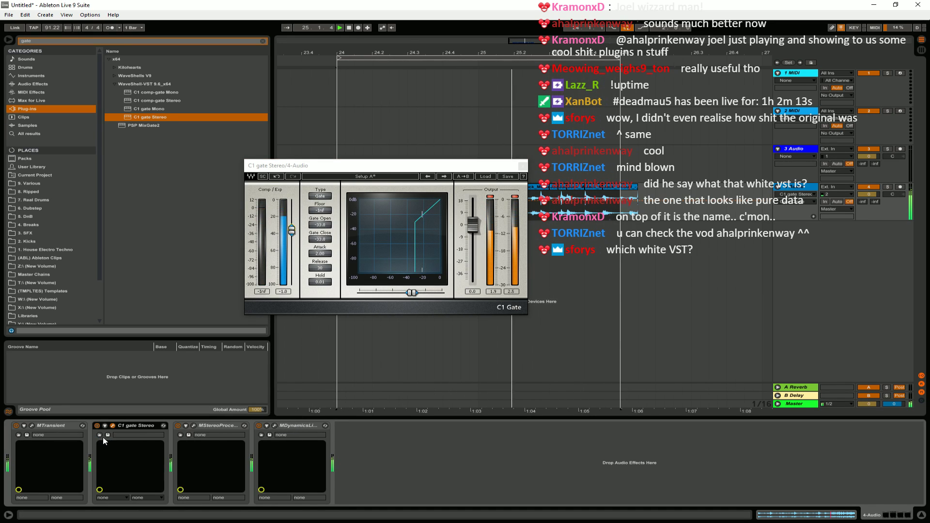
{"action": "left_click", "coordinate": [233, 429]}
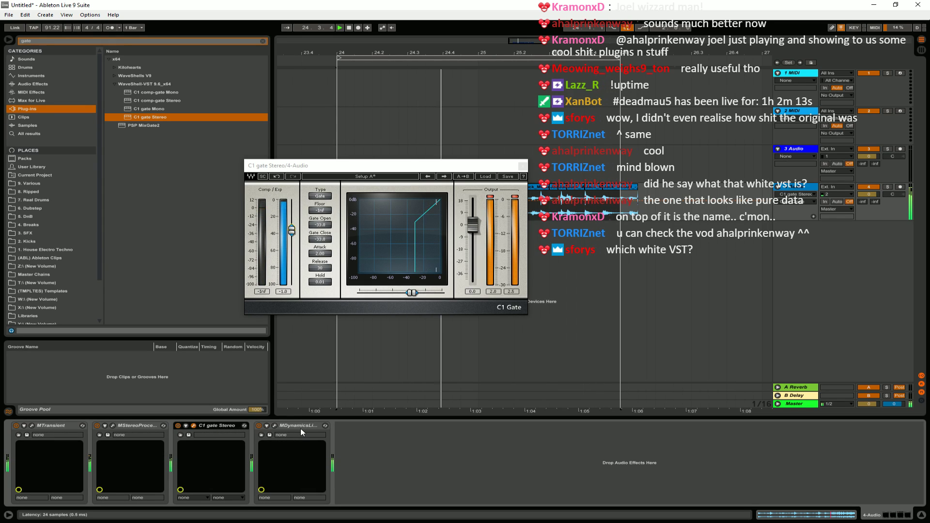
Clear the C1 gate's clip indicators, set its output gain to -2.1 and release to 75, and close its window.
{"action": "left_click", "coordinate": [497, 208]}
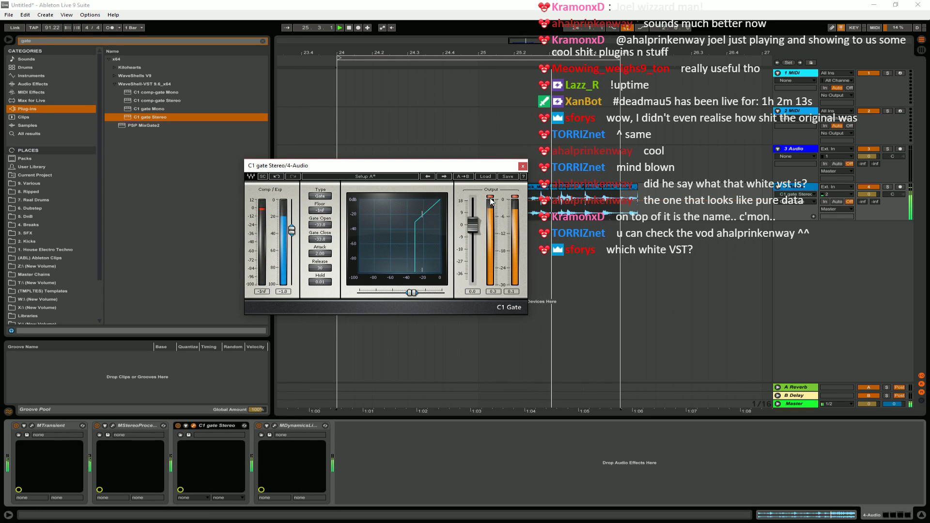
{"action": "left_click_drag", "start_coordinate": [472, 225], "coordinate": [472, 227]}
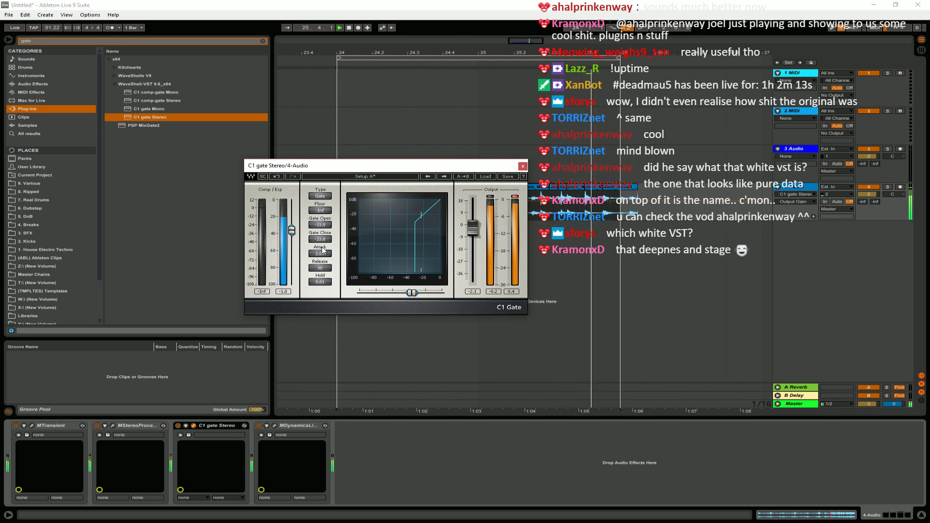
{"action": "left_click_drag", "start_coordinate": [322, 270], "coordinate": [322, 266]}
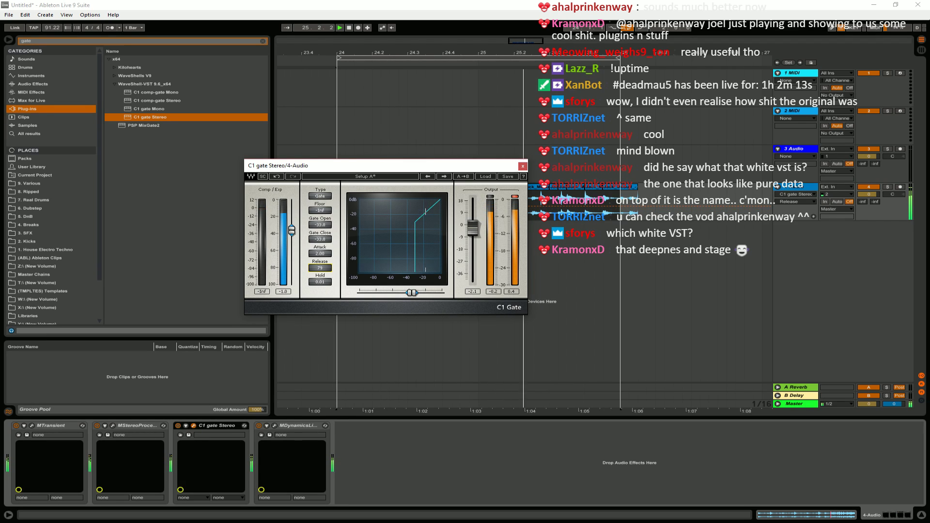
{"action": "left_click", "coordinate": [523, 166]}
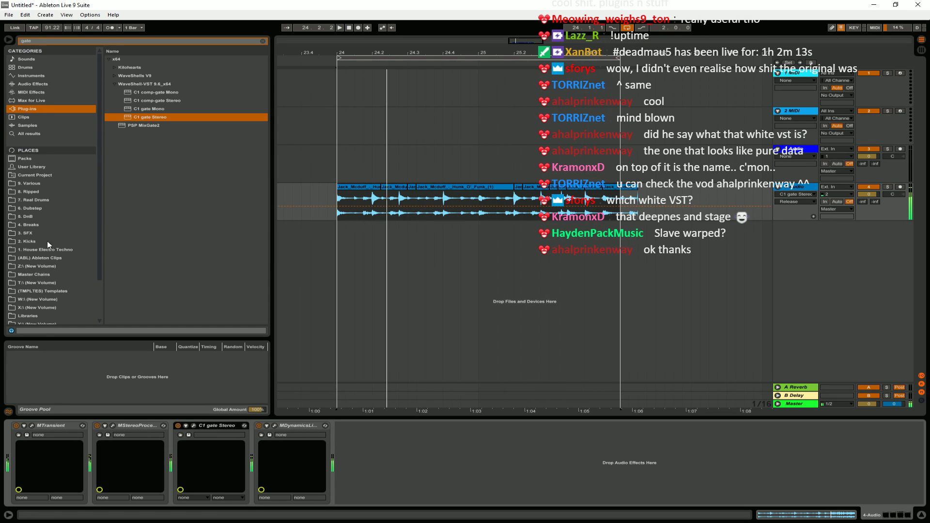
Play the break loop, clear the plug-in search, and browse the Ableton Clips place through the !!!! BANK THESE and !ATMOS CTRL folders.
{"action": "left_click", "coordinate": [341, 203]}
{"action": "key", "text": "space"}
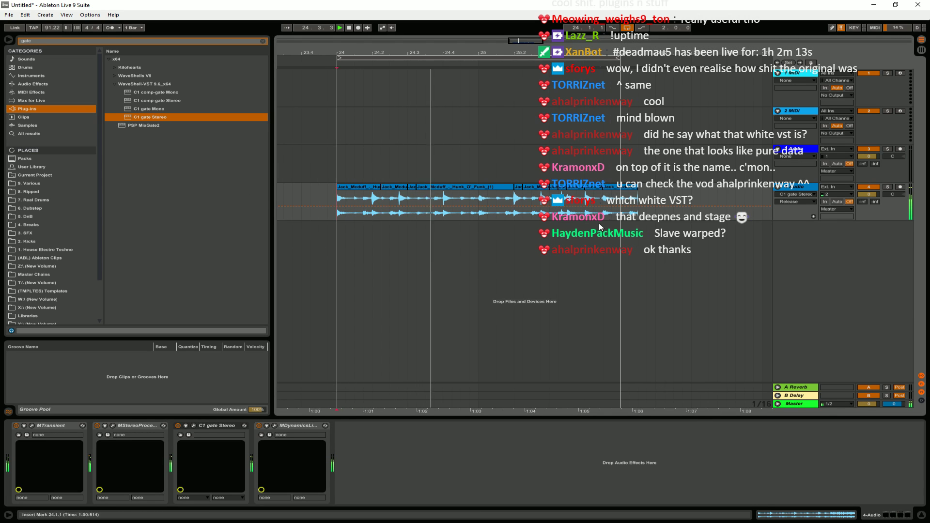
{"action": "key", "text": "ctrl+f"}
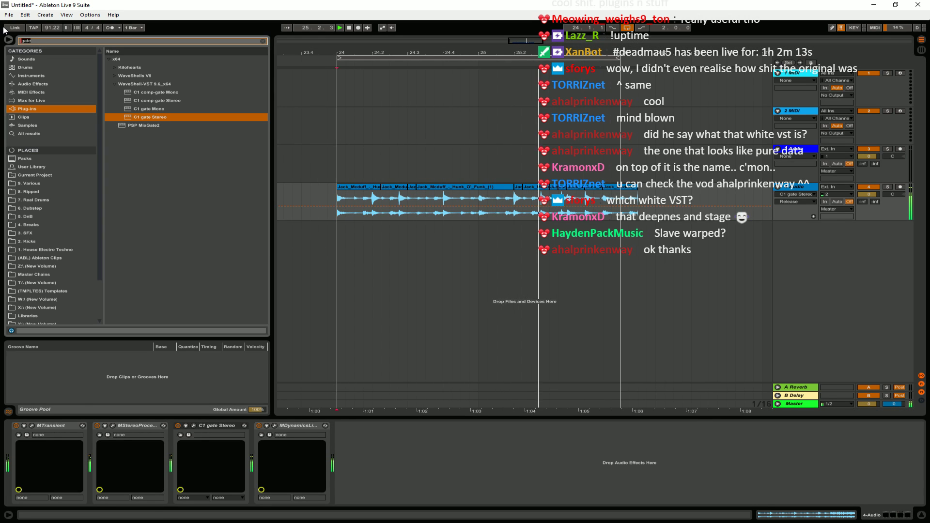
{"action": "key", "text": "BackSpace"}
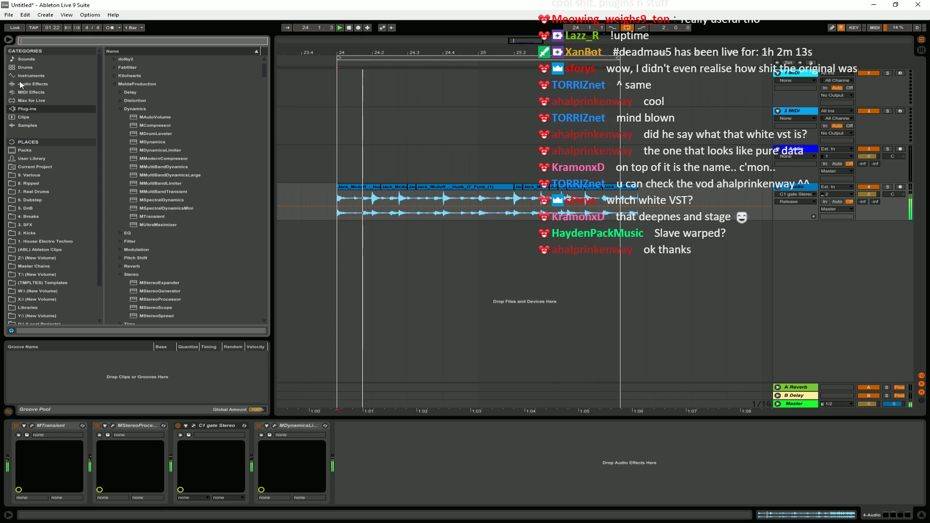
{"action": "left_click", "coordinate": [44, 250]}
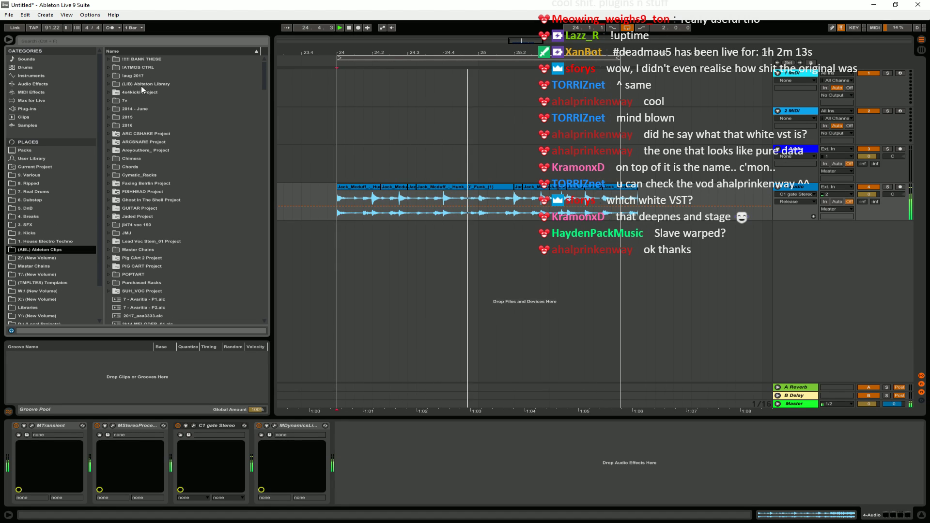
{"action": "left_click", "coordinate": [107, 60]}
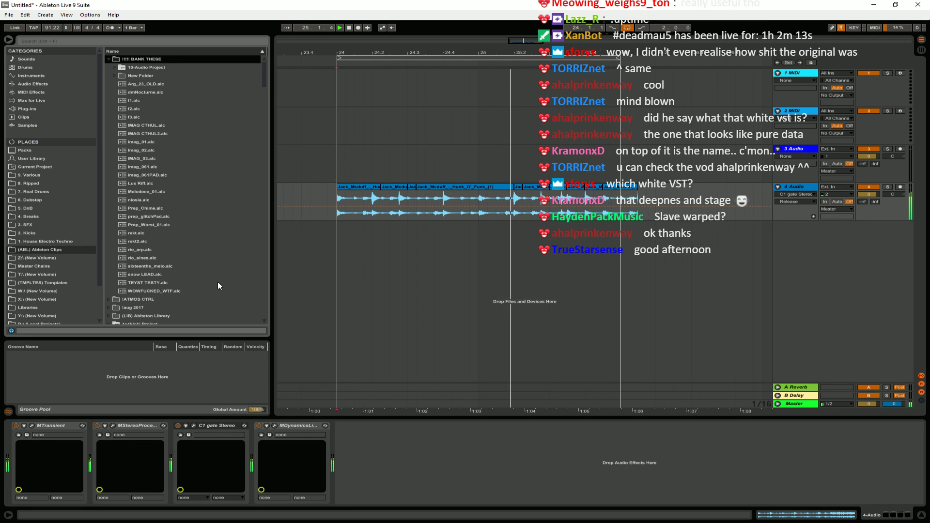
{"action": "scroll", "coordinate": [217, 280], "scroll_direction": "down", "scroll_amount": 4}
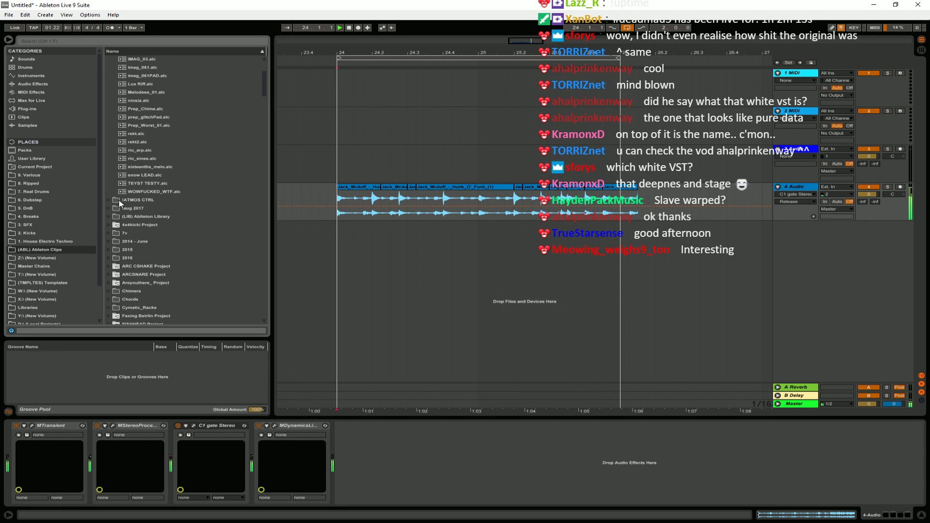
{"action": "left_click", "coordinate": [108, 199]}
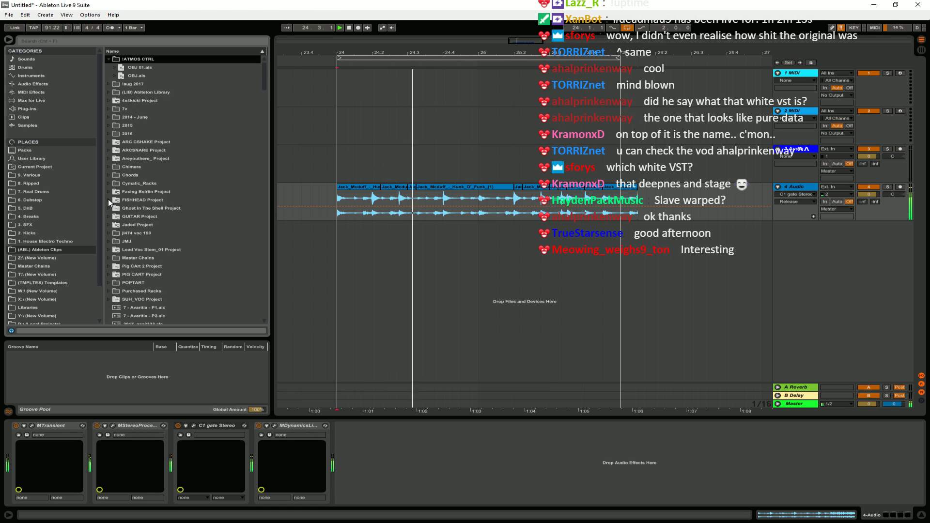
Try the Cat Thrust_LEAD clip from the !aug 2017 folder on a new track below the break, and delete that track.
{"action": "left_click", "coordinate": [109, 83]}
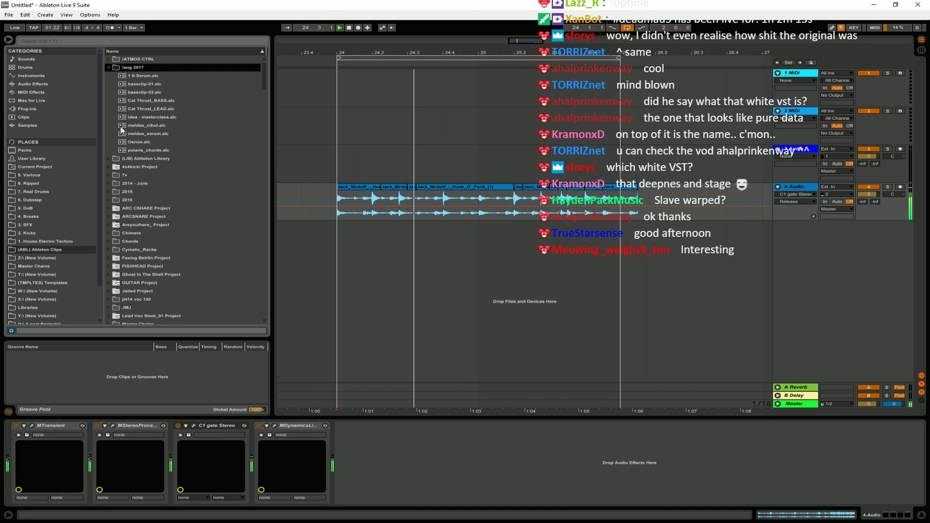
{"action": "left_click_drag", "start_coordinate": [145, 108], "coordinate": [335, 263]}
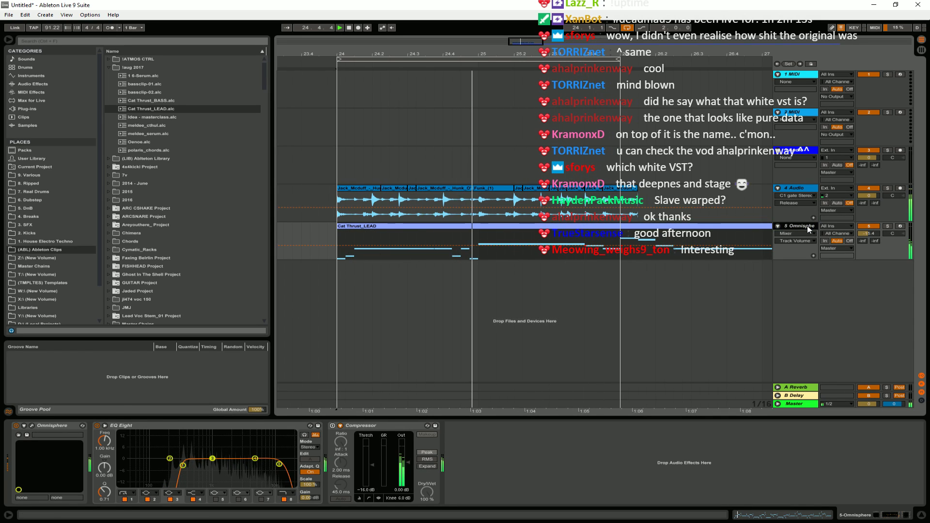
{"action": "key", "text": "Delete"}
Find the SAWLINE2 clip among the Ableton Clips, place it on a new track below the break at bar 24, and adjust that track's volume.
{"action": "scroll", "coordinate": [152, 193], "scroll_direction": "down", "scroll_amount": 5}
{"action": "scroll", "coordinate": [156, 216], "scroll_direction": "down", "scroll_amount": 10}
{"action": "scroll", "coordinate": [155, 237], "scroll_direction": "down", "scroll_amount": 15}
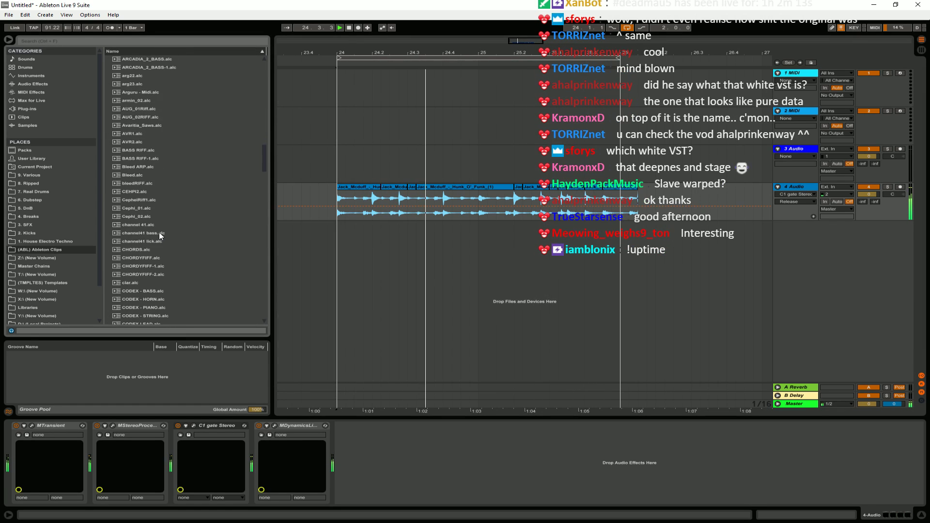
{"action": "scroll", "coordinate": [159, 238], "scroll_direction": "down", "scroll_amount": 12}
{"action": "scroll", "coordinate": [159, 239], "scroll_direction": "down", "scroll_amount": 12}
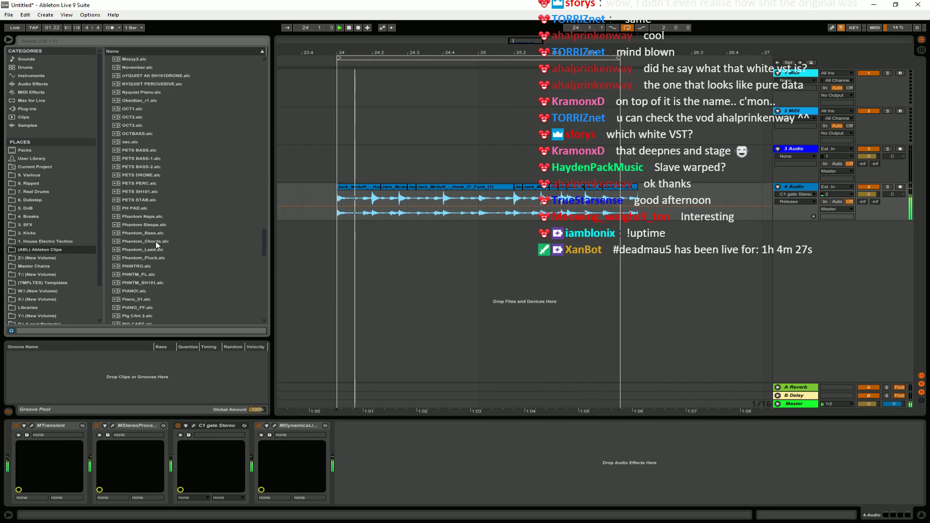
{"action": "scroll", "coordinate": [160, 241], "scroll_direction": "down", "scroll_amount": 1}
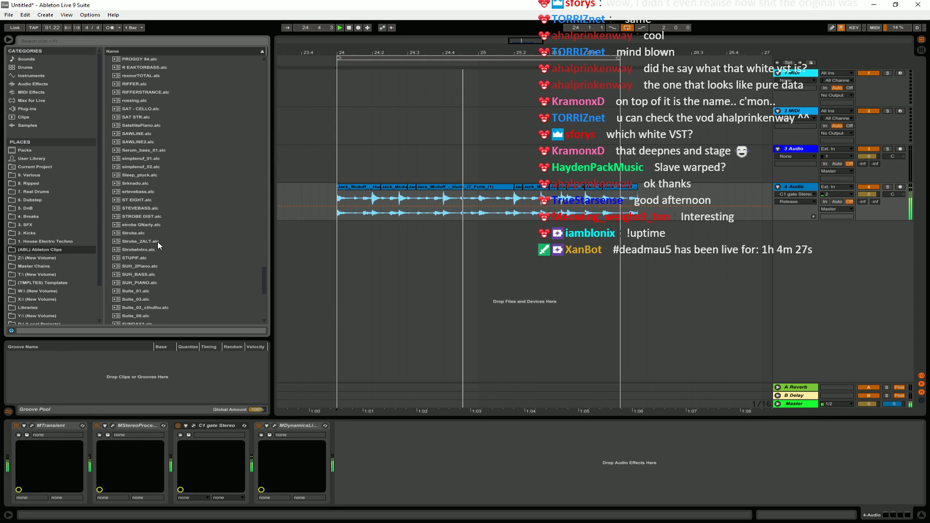
{"action": "left_click_drag", "start_coordinate": [138, 210], "coordinate": [342, 227]}
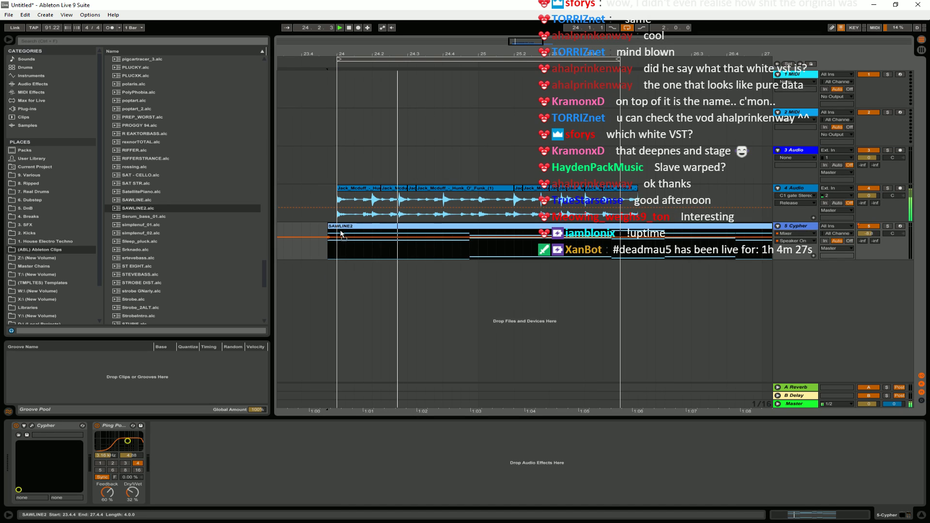
{"action": "left_click", "coordinate": [477, 257]}
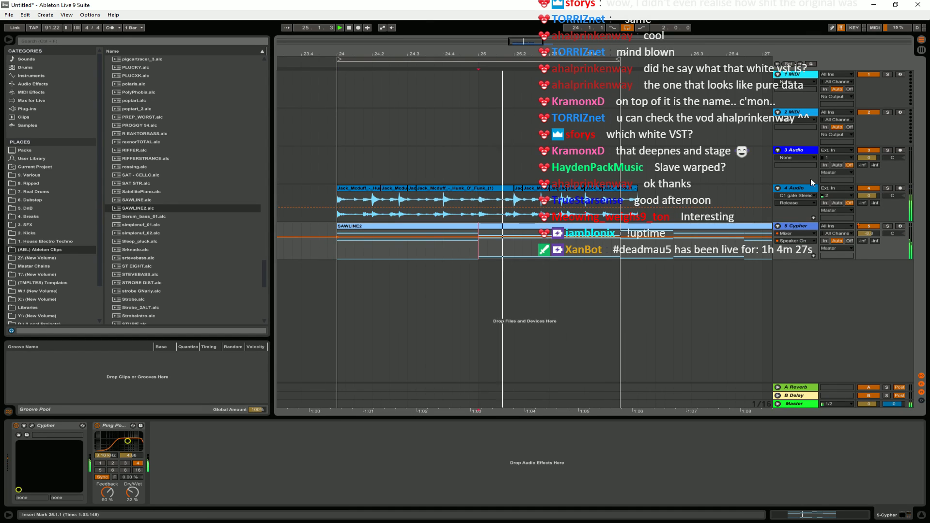
{"action": "left_click", "coordinate": [869, 234]}
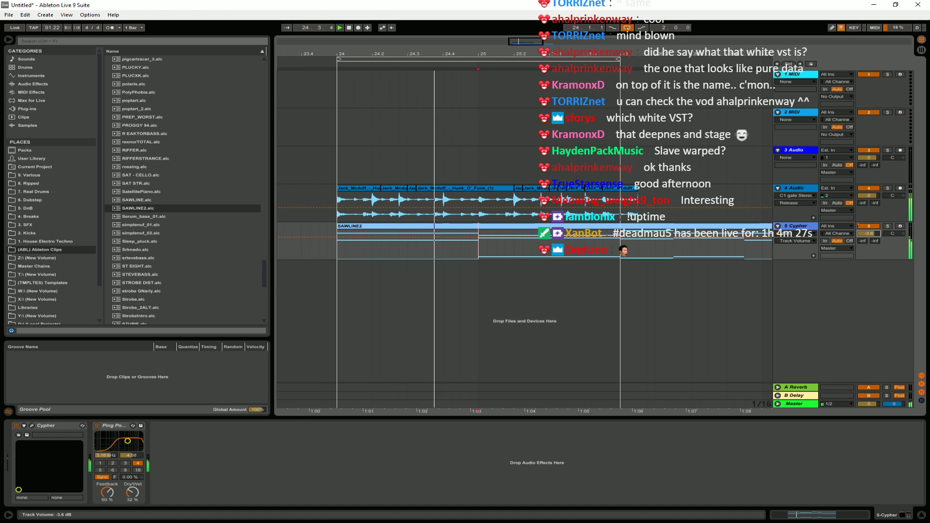
Try the SAWLINE clip in place of SAWLINE2 on the Cypher track during playback, and put SAWLINE2 back at bar 24.
{"action": "left_click", "coordinate": [343, 197]}
{"action": "left_click", "coordinate": [141, 201]}
{"action": "left_click_drag", "start_coordinate": [147, 203], "coordinate": [334, 239]}
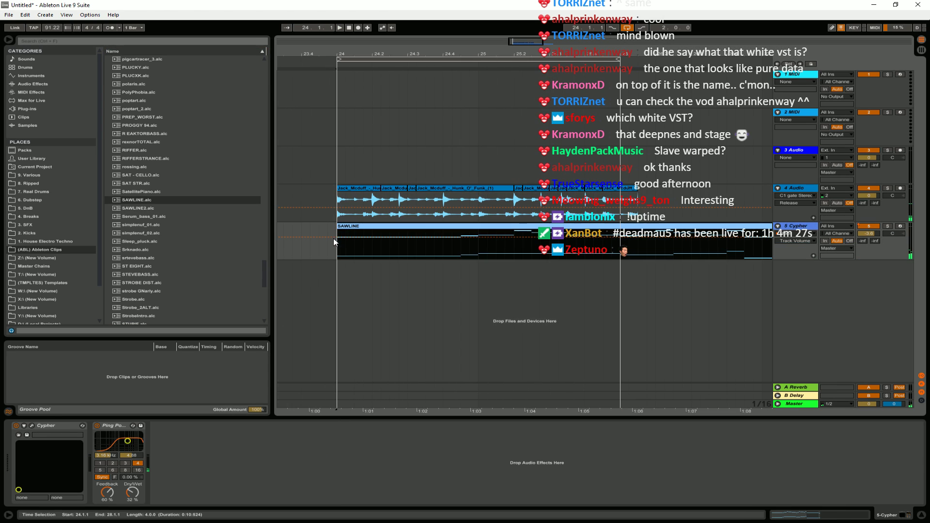
{"action": "left_click", "coordinate": [461, 253]}
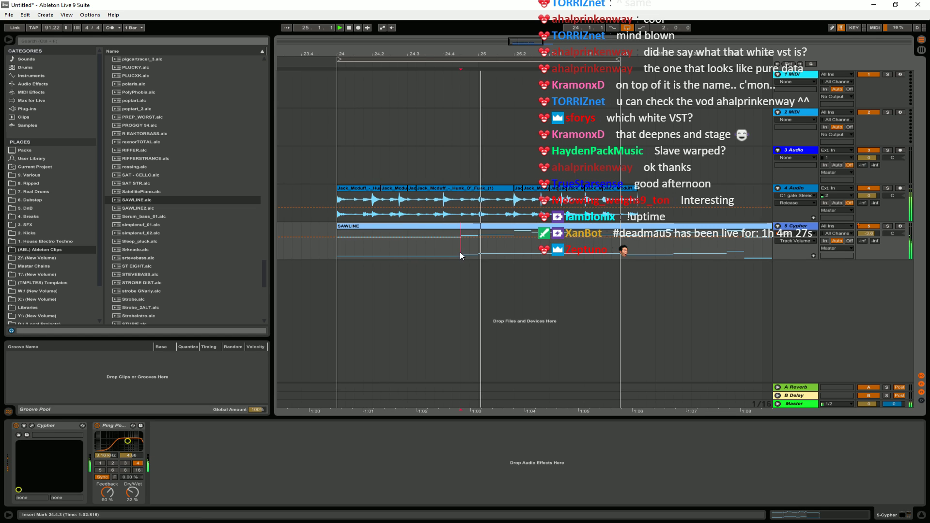
{"action": "left_click_drag", "start_coordinate": [132, 208], "coordinate": [357, 233]}
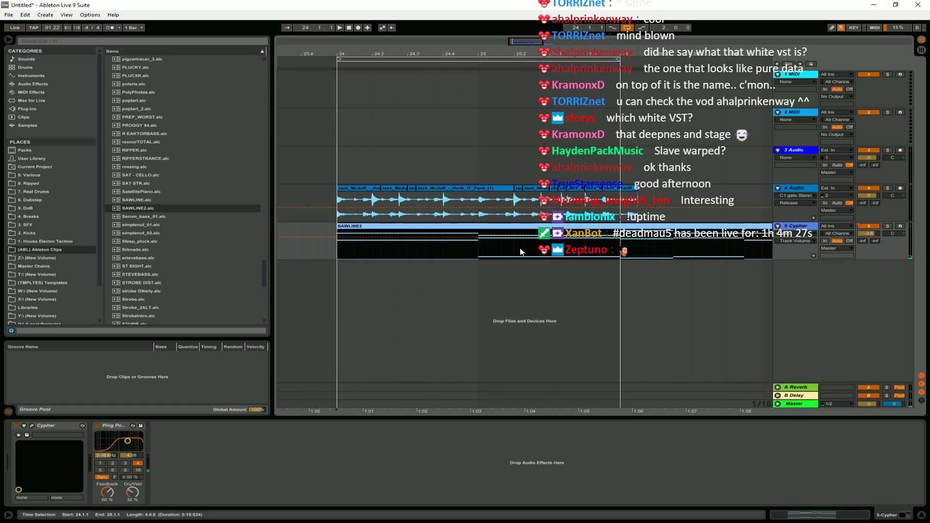
Delete the first bar of the SAWLINE2 clip, shift the remainder back to bar 24, and play it with the break.
{"action": "left_click_drag", "start_coordinate": [480, 252], "coordinate": [318, 252]}
{"action": "key", "text": "Delete"}
{"action": "left_click_drag", "start_coordinate": [510, 227], "coordinate": [370, 229]}
{"action": "key", "text": "space"}
{"action": "left_click_drag", "start_coordinate": [478, 252], "coordinate": [639, 250]}
{"action": "key", "text": "space"}
{"action": "left_click_drag", "start_coordinate": [664, 206], "coordinate": [648, 261]}
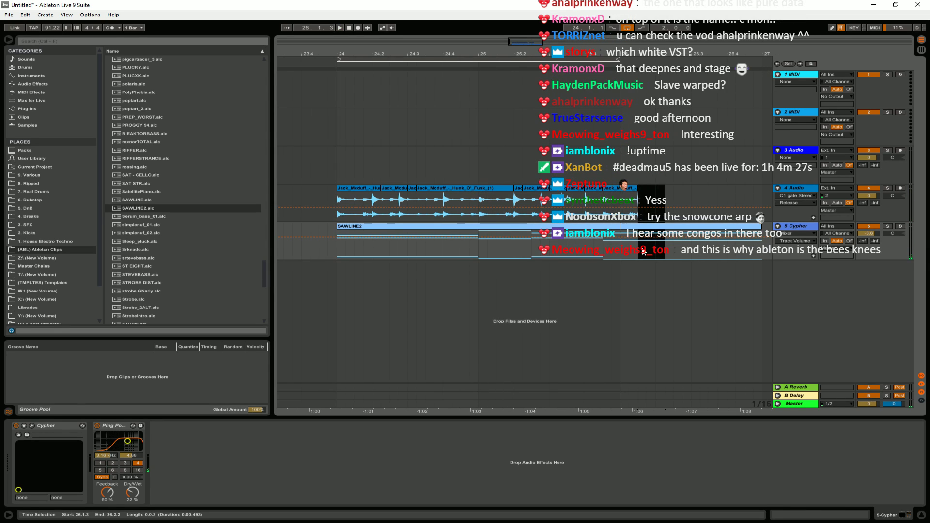
Open the SAWLINE2 clip's notes and delete every note after the first bar's chord.
{"action": "double_click", "coordinate": [508, 245]}
{"action": "left_click_drag", "start_coordinate": [429, 417], "coordinate": [415, 151]}
{"action": "left_click_drag", "start_coordinate": [411, 204], "coordinate": [862, 434]}
{"action": "key", "text": "Delete"}
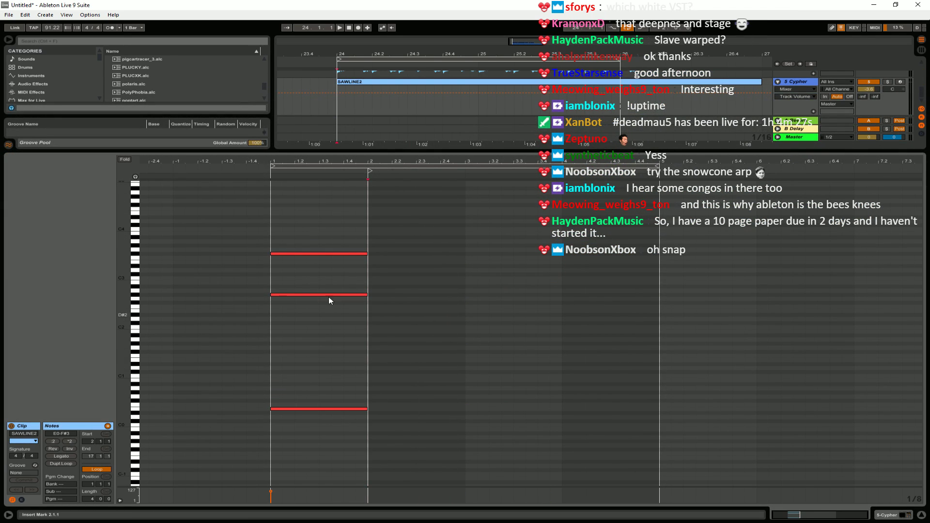
Duplicate the chord's two upper notes into the second bar, and copy the bass note there at D0.
{"action": "left_click_drag", "start_coordinate": [303, 236], "coordinate": [319, 299]}
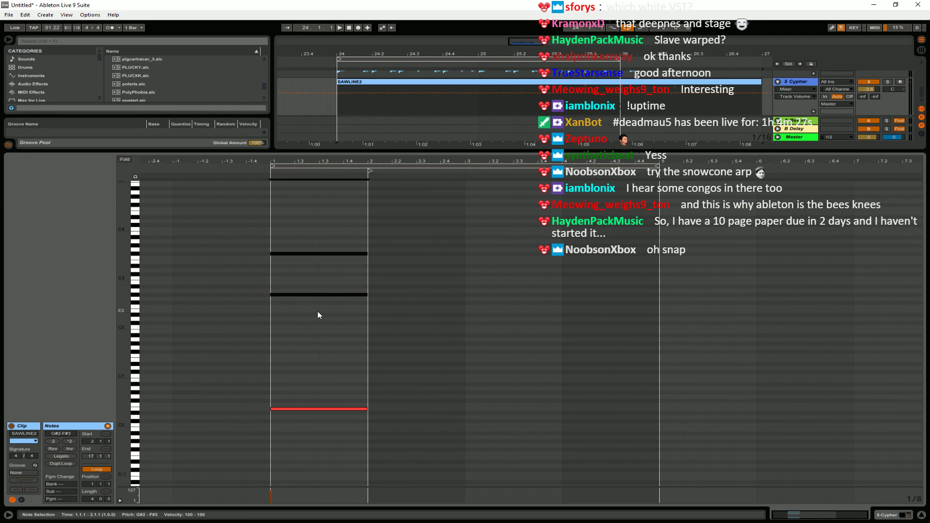
{"action": "key", "text": "ctrl+d"}
{"action": "left_click_drag", "start_coordinate": [332, 409], "coordinate": [429, 418]}
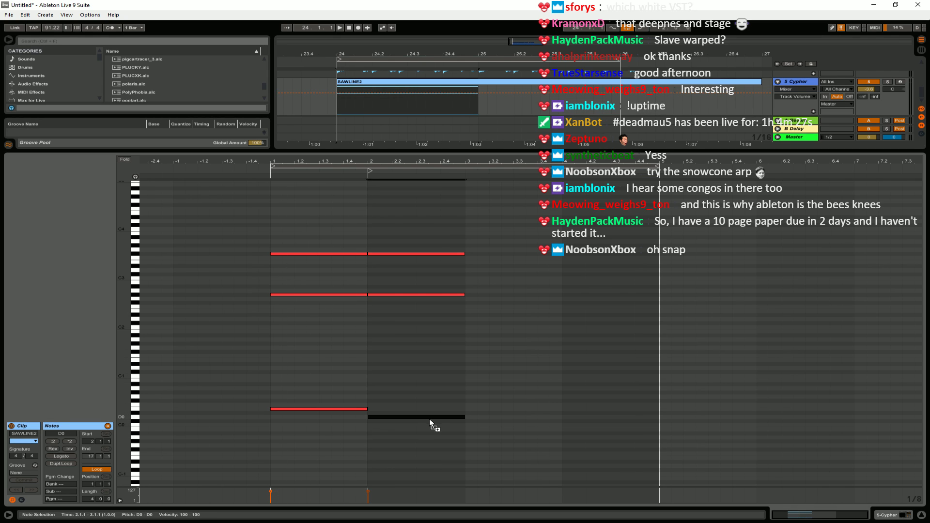
Move the SAWLINE2 clip's start marker to 1.1.1 and play the arrangement.
{"action": "left_click_drag", "start_coordinate": [489, 152], "coordinate": [484, 334]}
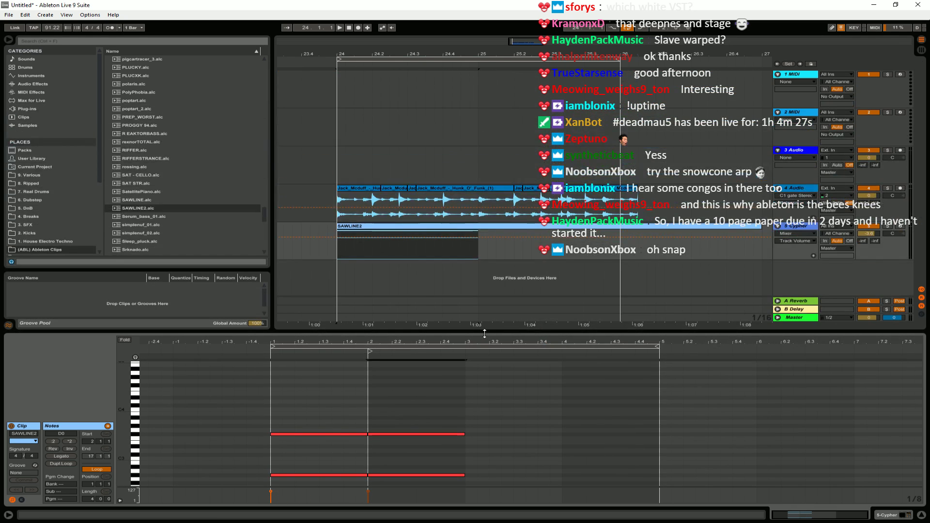
{"action": "left_click", "coordinate": [486, 226]}
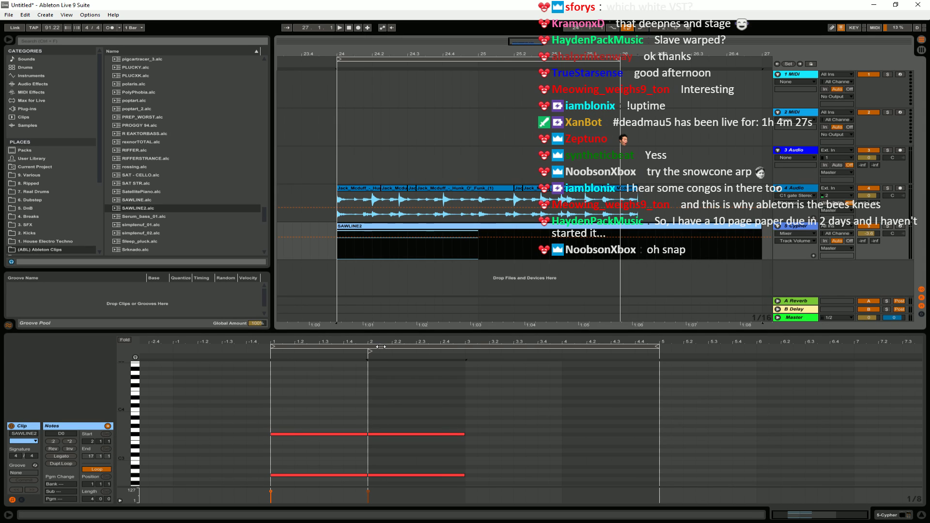
{"action": "left_click_drag", "start_coordinate": [372, 353], "coordinate": [277, 362]}
{"action": "key", "text": "space"}
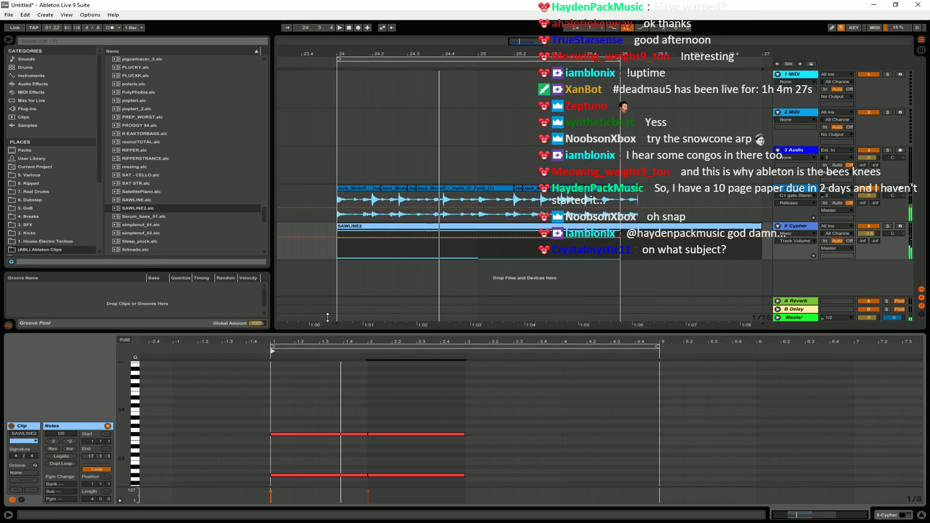
Enlarge the note editor and lower the first chord's top note to D#3 while playing the loop.
{"action": "left_click_drag", "start_coordinate": [327, 324], "coordinate": [327, 198]}
{"action": "key", "text": "space"}
{"action": "left_click_drag", "start_coordinate": [324, 273], "coordinate": [313, 380]}
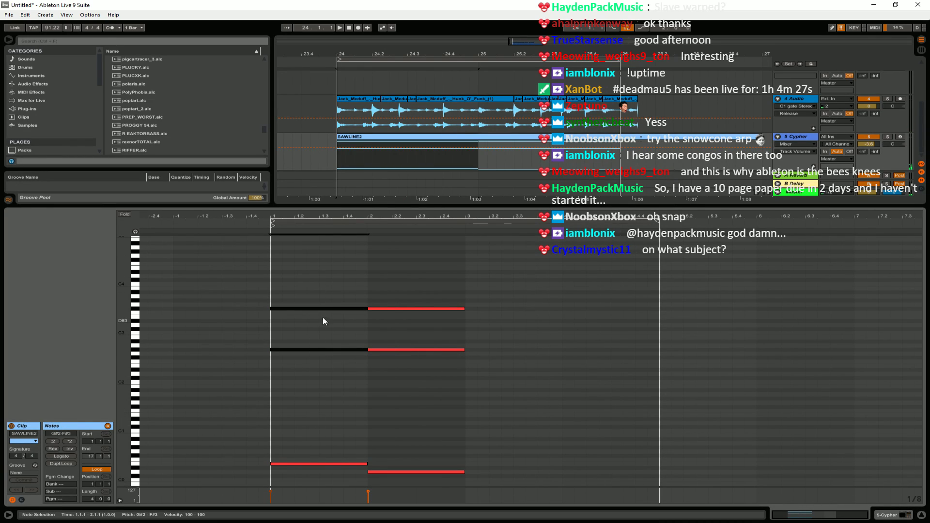
{"action": "key", "text": "Down"}
{"action": "key", "text": "Down"}
{"action": "key", "text": "Down"}
{"action": "key", "text": "Down"}
{"action": "key", "text": "Down"}
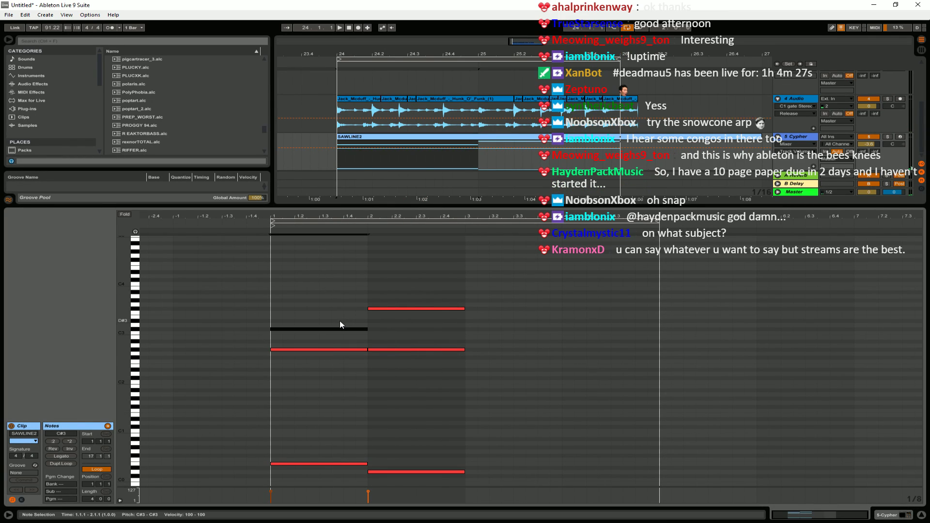
{"action": "key", "text": "space"}
{"action": "key", "text": "Up"}
{"action": "key", "text": "Up"}
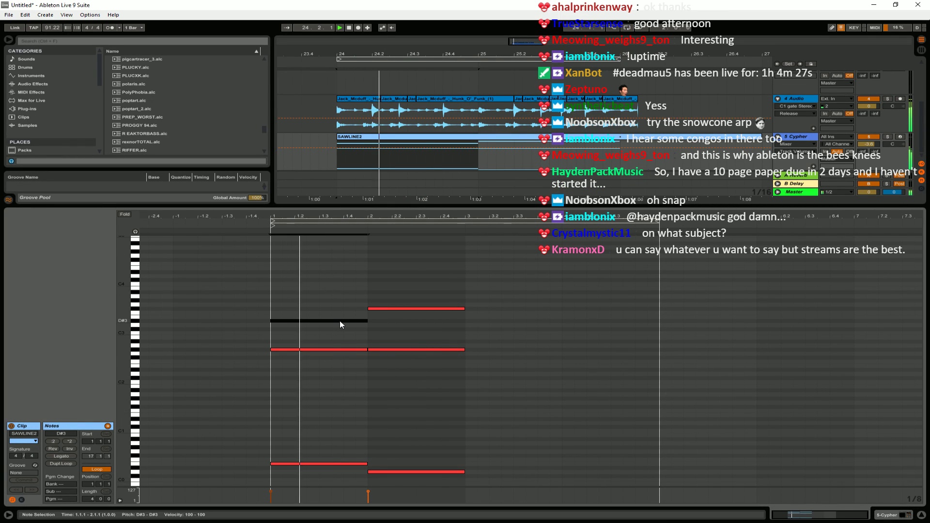
Lower the second bar's bass note to C0 and play the progression.
{"action": "left_click", "coordinate": [368, 330]}
{"action": "key", "text": "space"}
{"action": "left_click", "coordinate": [415, 472]}
{"action": "key", "text": "Down"}
Lower the second chord's middle note to E2 and its top note to E3, trying other pitches for the top note.
{"action": "key", "text": "Down"}
{"action": "key", "text": "space"}
{"action": "key", "text": "space"}
{"action": "left_click_drag", "start_coordinate": [375, 333], "coordinate": [380, 359]}
{"action": "key", "text": "Down"}
{"action": "key", "text": "Down"}
{"action": "key", "text": "Down"}
{"action": "key", "text": "Down"}
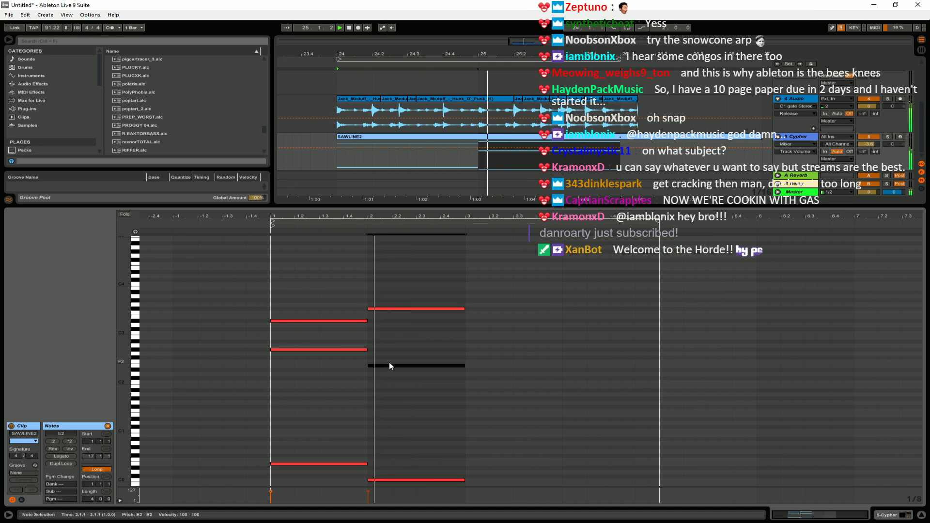
{"action": "left_click_drag", "start_coordinate": [403, 309], "coordinate": [403, 318]}
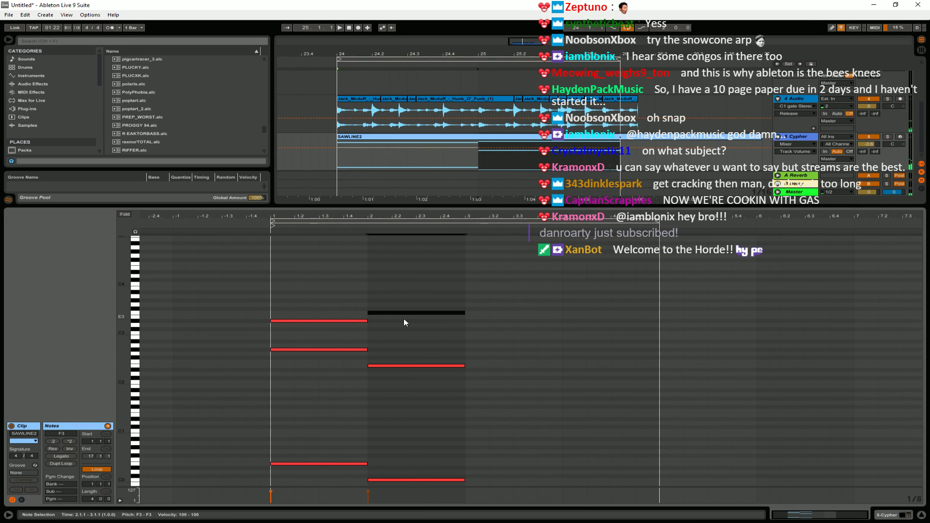
{"action": "key", "text": "Up"}
{"action": "key", "text": "Up"}
{"action": "key", "text": "Up"}
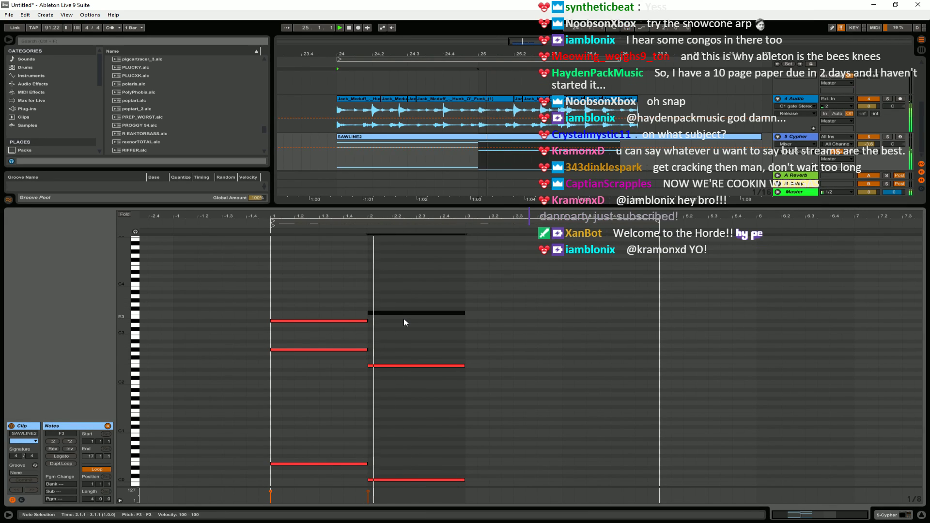
{"action": "key", "text": "Down"}
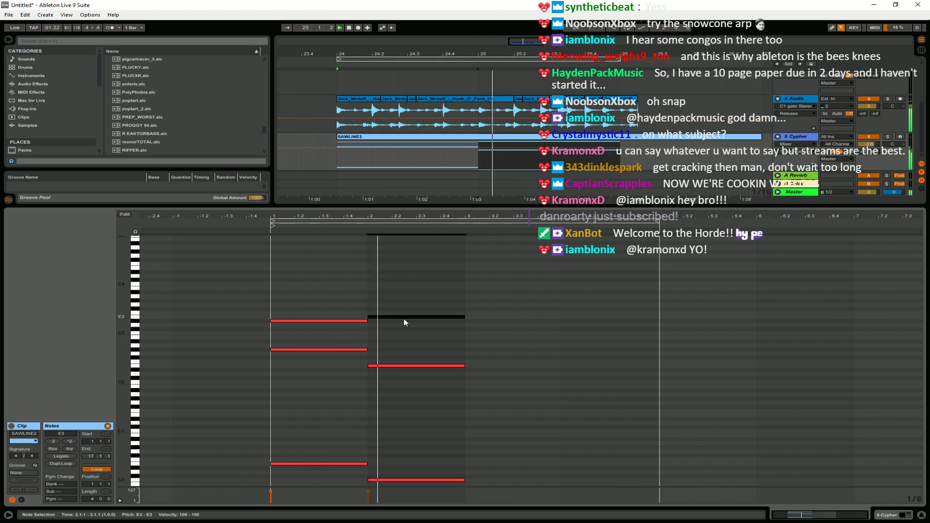
Transpose the second bar's whole chord up two semitones, and delete its two upper notes to leave only the bass note.
{"action": "left_click", "coordinate": [273, 330]}
{"action": "left_click_drag", "start_coordinate": [389, 282], "coordinate": [474, 522]}
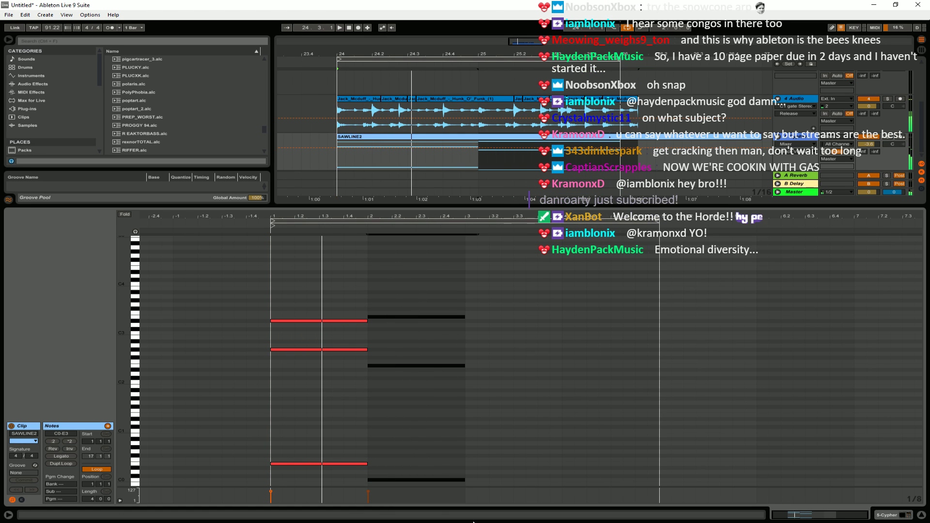
{"action": "key", "text": "Up"}
{"action": "key", "text": "Up"}
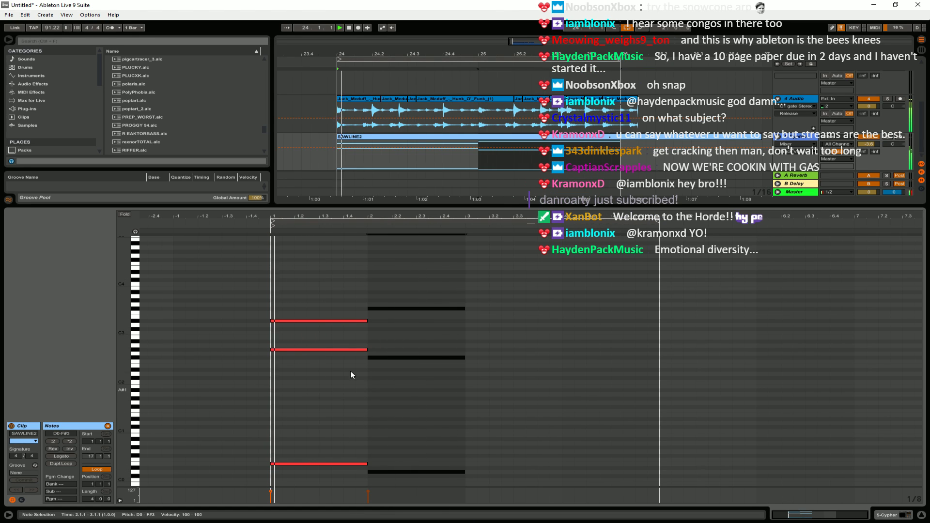
{"action": "left_click_drag", "start_coordinate": [384, 266], "coordinate": [408, 378]}
{"action": "key", "text": "Delete"}
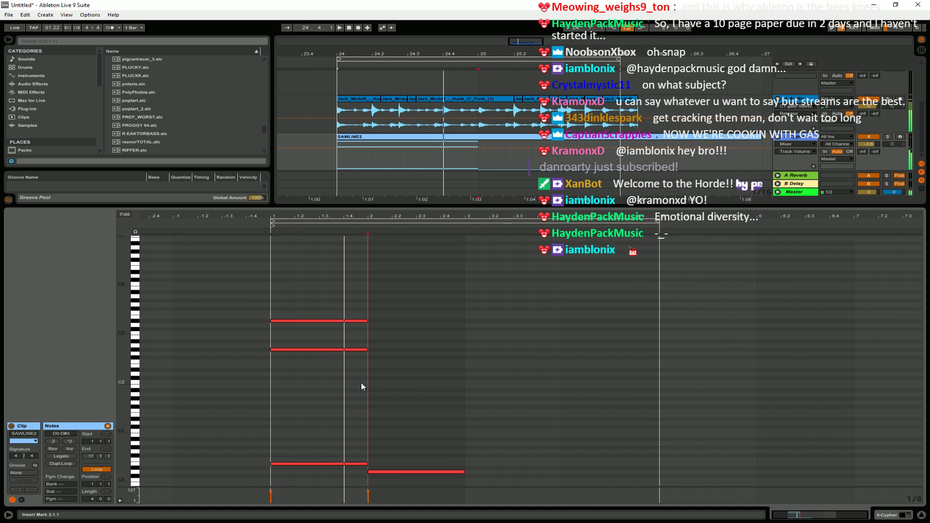
Delete the remaining bass note in the second bar.
{"action": "left_click_drag", "start_coordinate": [428, 411], "coordinate": [437, 467]}
{"action": "left_click", "coordinate": [413, 471]}
{"action": "key", "text": "Delete"}
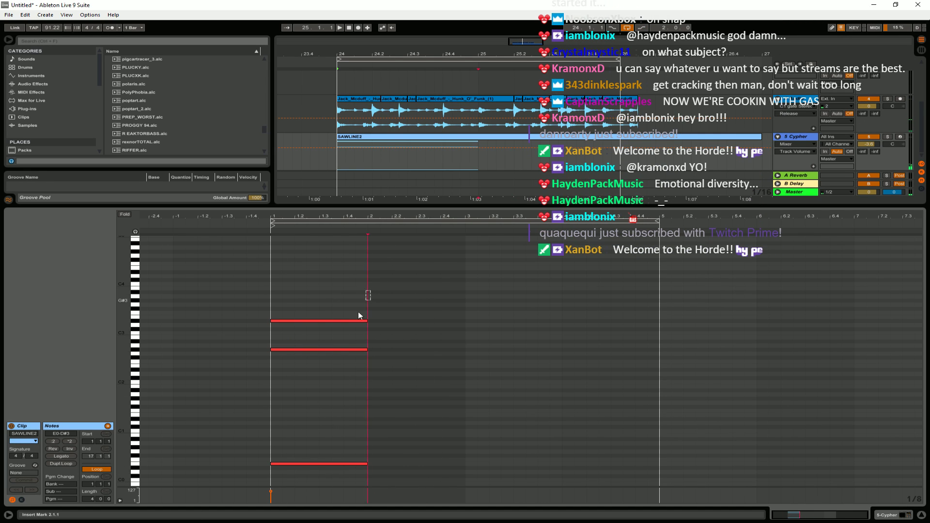
Lower the first chord's top note to D3 and its middle note to F2, and play the loop.
{"action": "left_click", "coordinate": [349, 321]}
{"action": "key", "text": "Down"}
{"action": "left_click_drag", "start_coordinate": [362, 339], "coordinate": [352, 360]}
{"action": "key", "text": "Down"}
{"action": "key", "text": "Down"}
{"action": "key", "text": "Down"}
{"action": "key", "text": "space"}
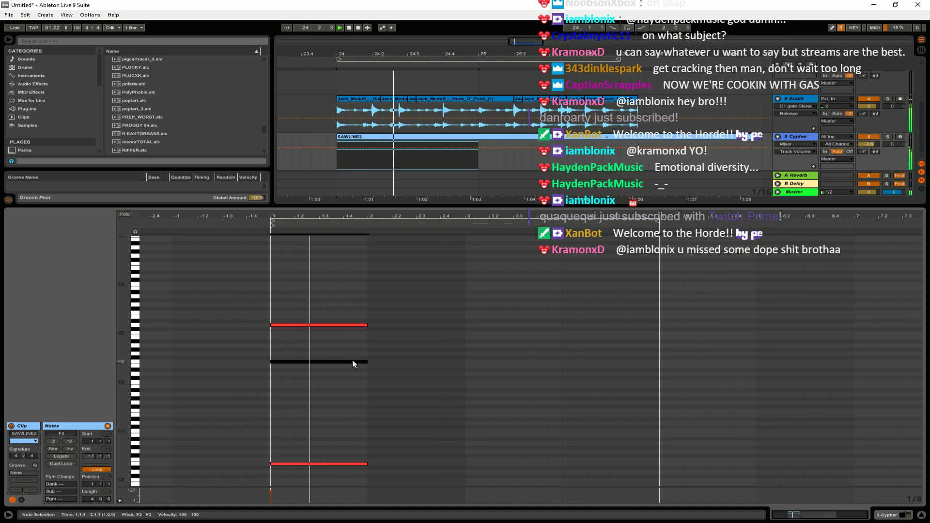
Duplicate the whole first-bar chord into the second bar.
{"action": "left_click_drag", "start_coordinate": [340, 300], "coordinate": [340, 499]}
{"action": "key", "text": "space"}
{"action": "left_click_drag", "start_coordinate": [333, 383], "coordinate": [327, 507]}
{"action": "key", "text": "ctrl+d"}
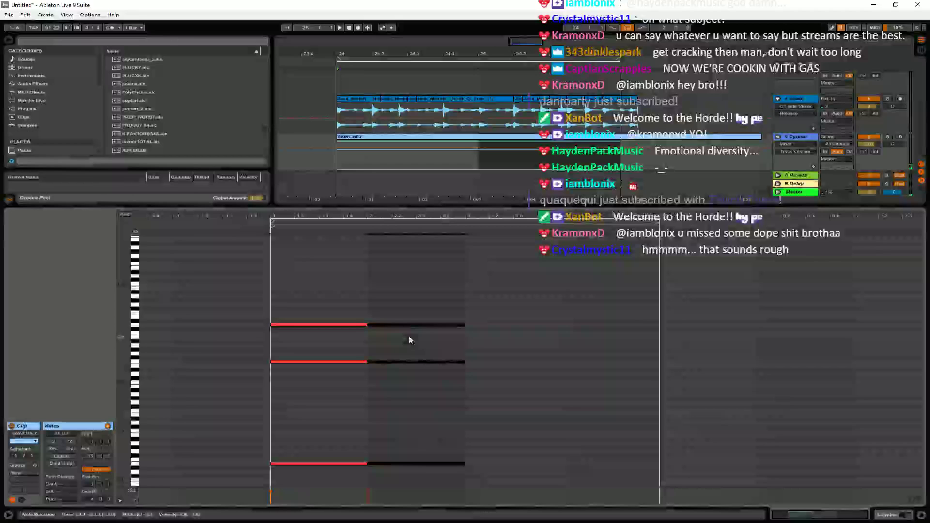
Try raising the second chord's top note to F3 and up to A3 while playing the loop.
{"action": "left_click", "coordinate": [391, 325]}
{"action": "key", "text": "Up"}
{"action": "key", "text": "Up"}
{"action": "key", "text": "Up"}
{"action": "key", "text": "Up"}
{"action": "key", "text": "Up"}
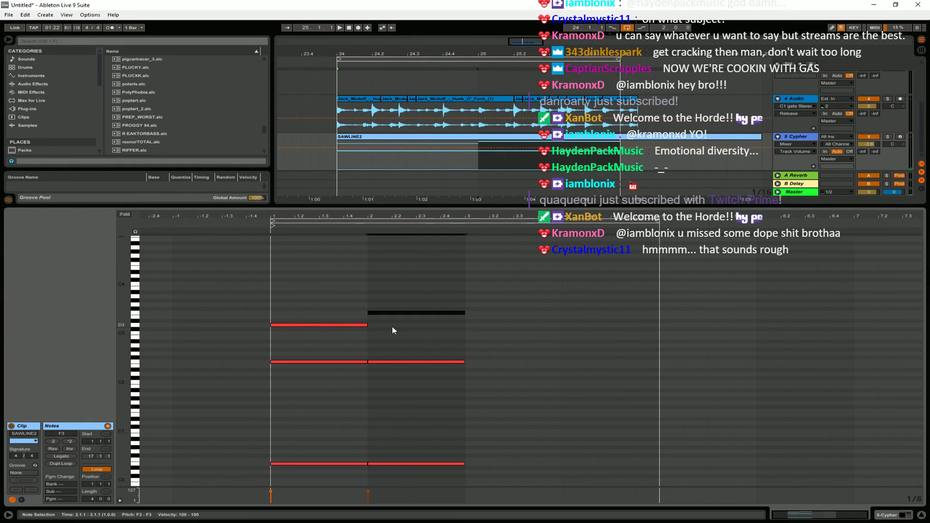
{"action": "key", "text": "space"}
{"action": "key", "text": "Up"}
{"action": "key", "text": "Up"}
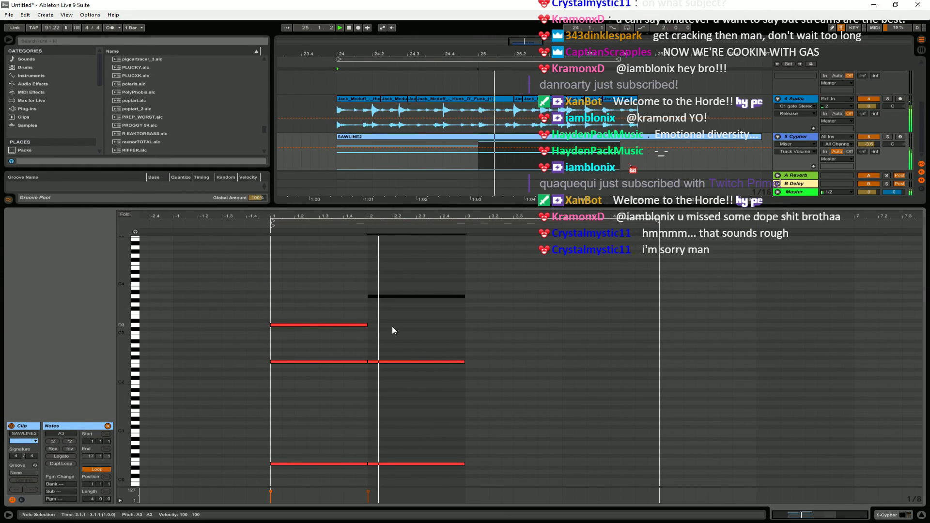
Try higher pitches up to C#3 for the second chord's middle note during playback, settling on B2.
{"action": "left_click", "coordinate": [410, 361]}
{"action": "key", "text": "space"}
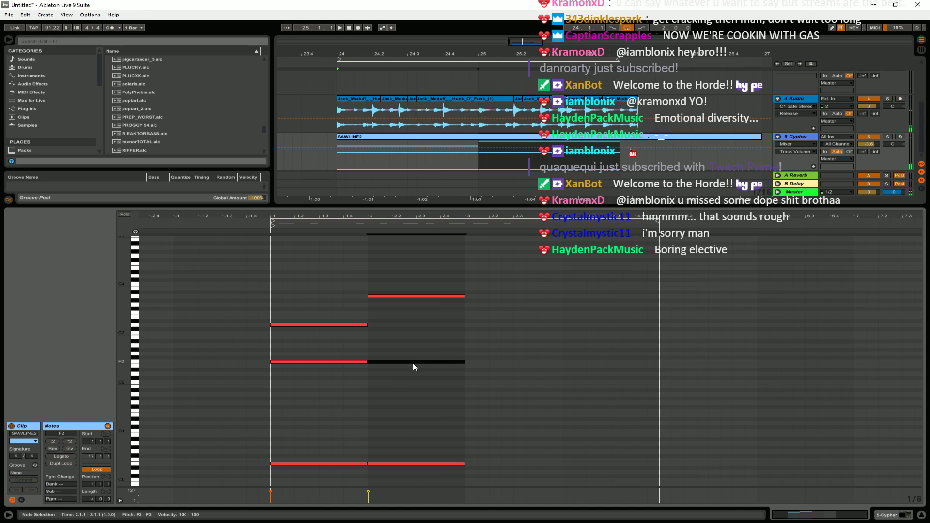
{"action": "key", "text": "Up"}
{"action": "key", "text": "Up"}
{"action": "key", "text": "Up"}
{"action": "key", "text": "Up"}
{"action": "key", "text": "Up"}
{"action": "key", "text": "space"}
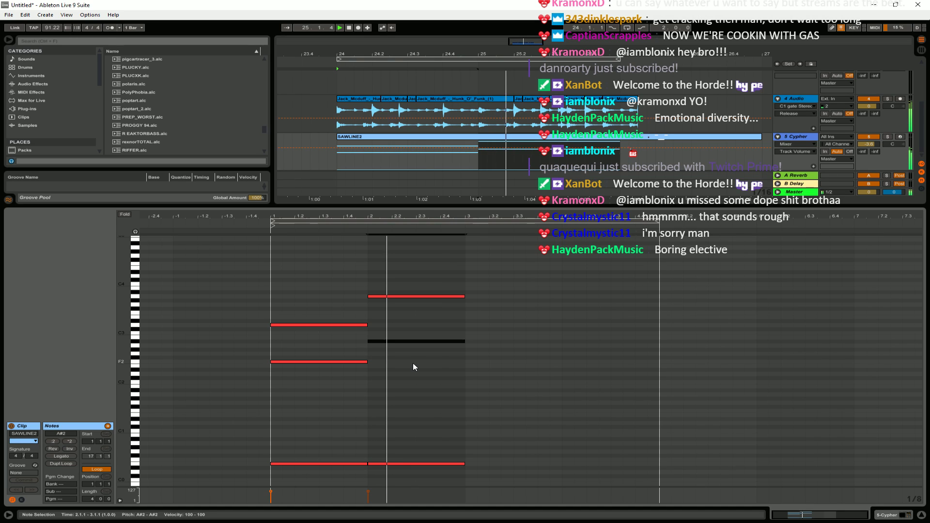
{"action": "key", "text": "Up"}
{"action": "key", "text": "Up"}
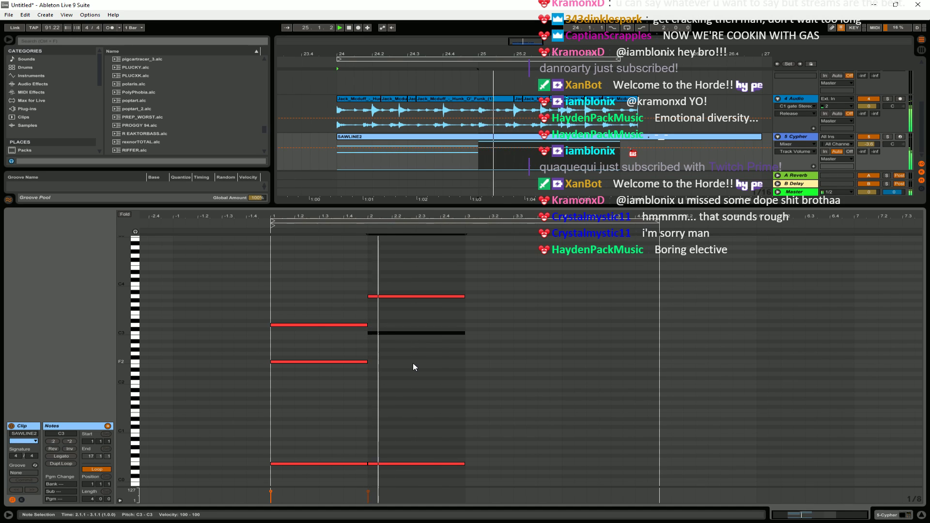
{"action": "key", "text": "Up"}
{"action": "key", "text": "ctrl+Up"}
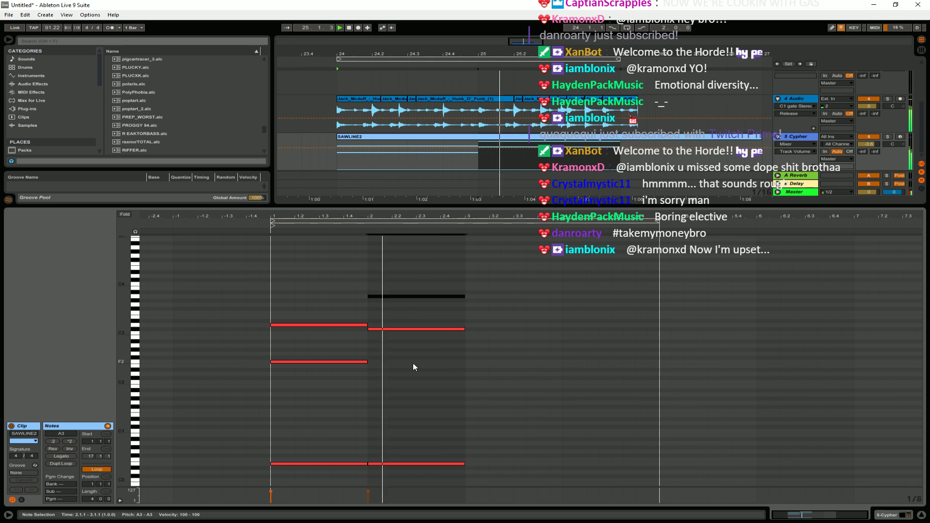
{"action": "left_click", "coordinate": [446, 330]}
{"action": "key", "text": "Down"}
{"action": "key", "text": "Down"}
{"action": "key", "text": "space"}
Raise the second bar's bass note to F0 and delete the two upper notes above it.
{"action": "left_click_drag", "start_coordinate": [484, 435], "coordinate": [402, 487]}
{"action": "key", "text": "Up"}
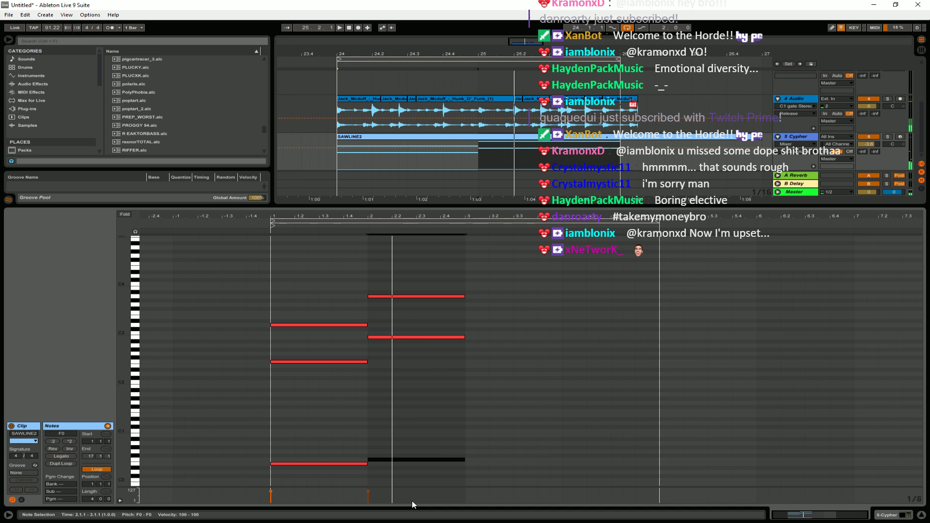
{"action": "left_click_drag", "start_coordinate": [400, 331], "coordinate": [409, 357]}
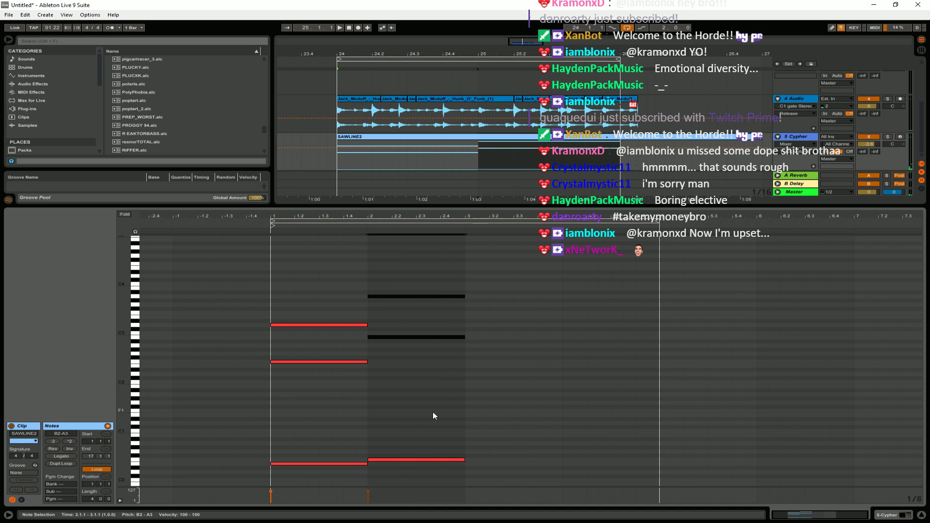
{"action": "key", "text": "Delete"}
Play the loop and raise the Cypher track's volume to -0.4 dB.
{"action": "key", "text": "space"}
{"action": "left_click_drag", "start_coordinate": [871, 143], "coordinate": [871, 133]}
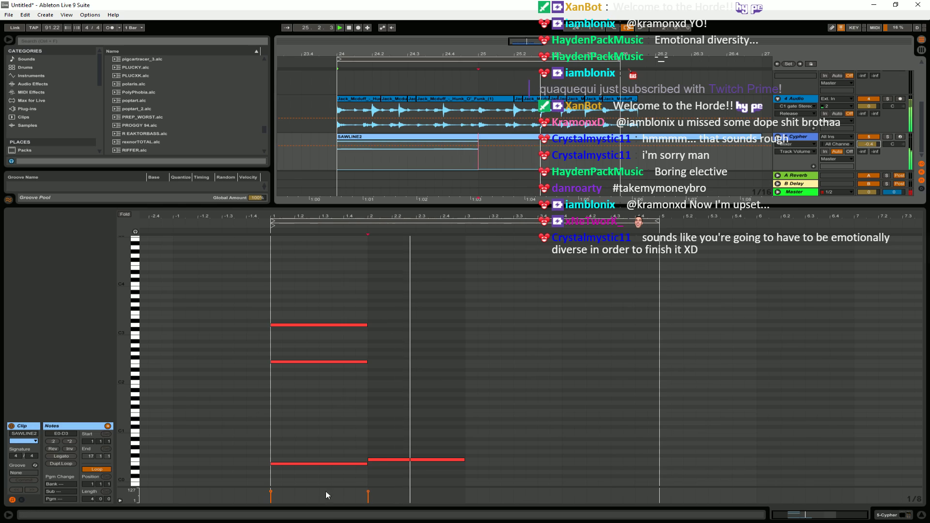
Copy the second bar's bass note into the third bar at G0, and delete the first chord's two upper notes.
{"action": "left_click", "coordinate": [393, 460]}
{"action": "left_click_drag", "start_coordinate": [393, 459], "coordinate": [490, 450], "text": "ctrl"}
{"action": "left_click_drag", "start_coordinate": [330, 317], "coordinate": [315, 381]}
{"action": "key", "text": "Delete"}
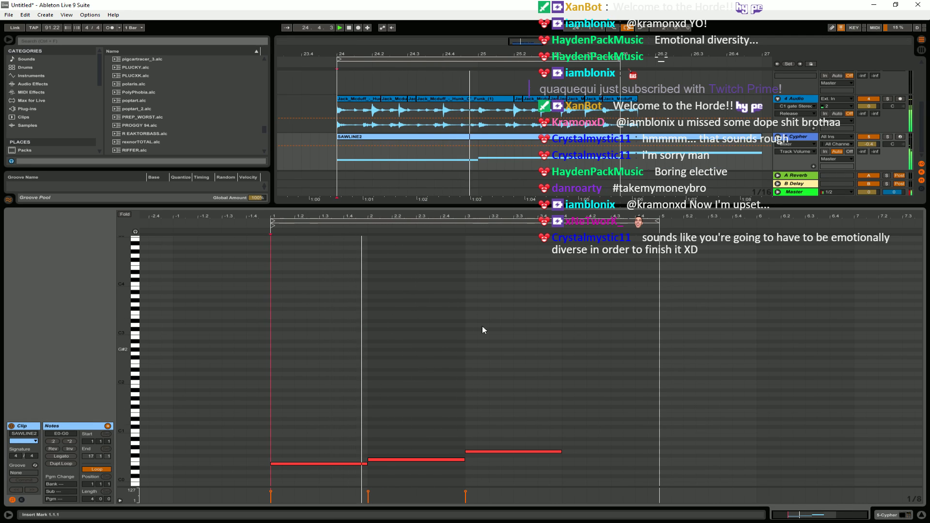
Lower the first bar's bass note to D0, auditioning neighbouring pitches such as C#0 against the loop.
{"action": "left_click_drag", "start_coordinate": [404, 406], "coordinate": [402, 455]}
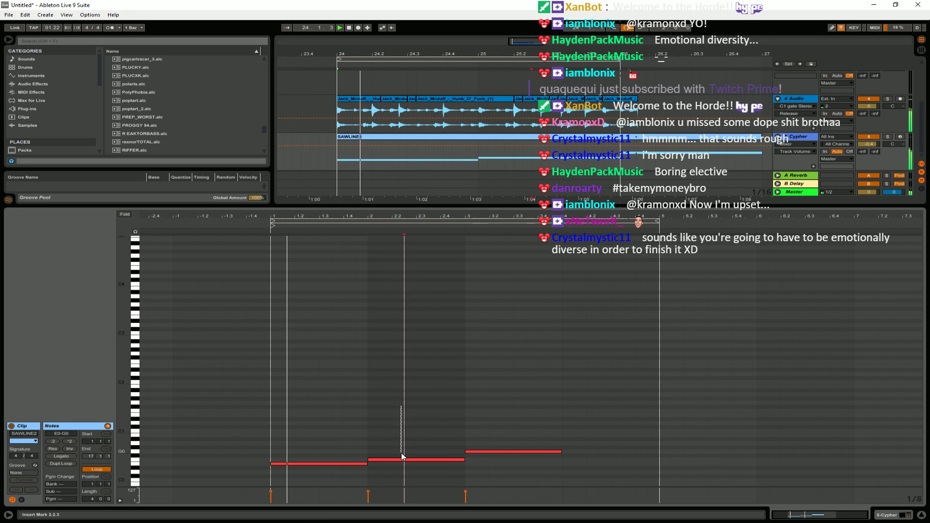
{"action": "left_click", "coordinate": [324, 463]}
{"action": "key", "text": "Down"}
{"action": "key", "text": "Down"}
{"action": "key", "text": "Down"}
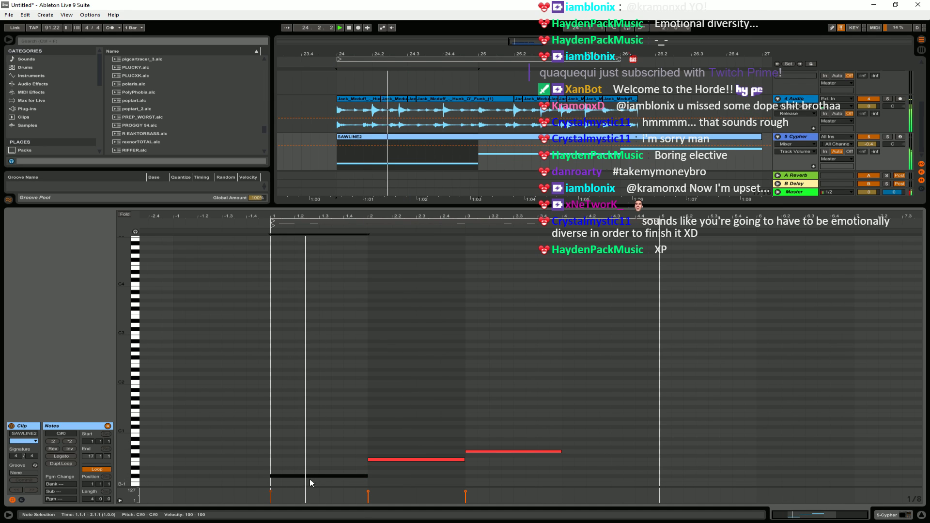
{"action": "left_click", "coordinate": [366, 431]}
{"action": "left_click", "coordinate": [333, 476]}
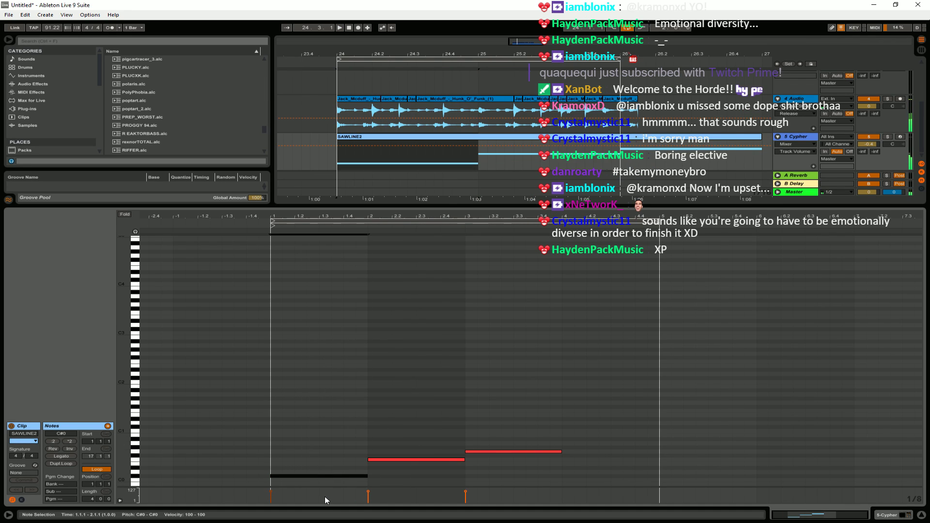
{"action": "key", "text": "Up"}
{"action": "key", "text": "Up"}
{"action": "key", "text": "space"}
{"action": "key", "text": "Down"}
{"action": "key", "text": "space"}
{"action": "key", "text": "space"}
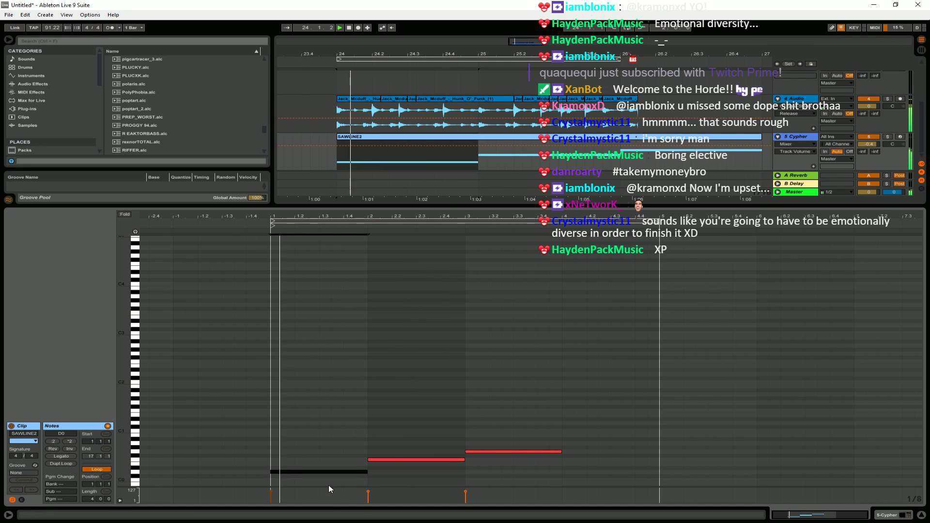
Copy the third bar's bass note into the fourth bar at C#0 and play the bass line.
{"action": "left_click", "coordinate": [370, 442]}
{"action": "left_click", "coordinate": [464, 397]}
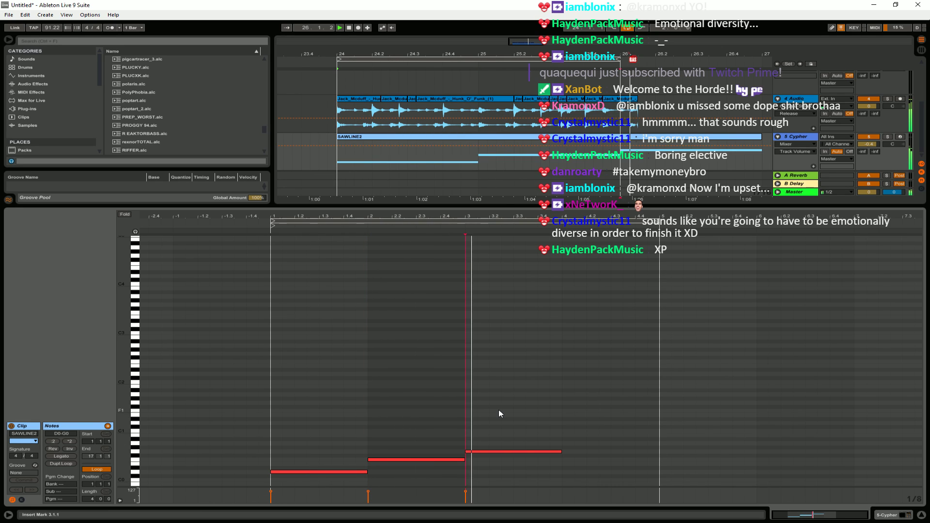
{"action": "left_click_drag", "start_coordinate": [478, 452], "coordinate": [578, 480]}
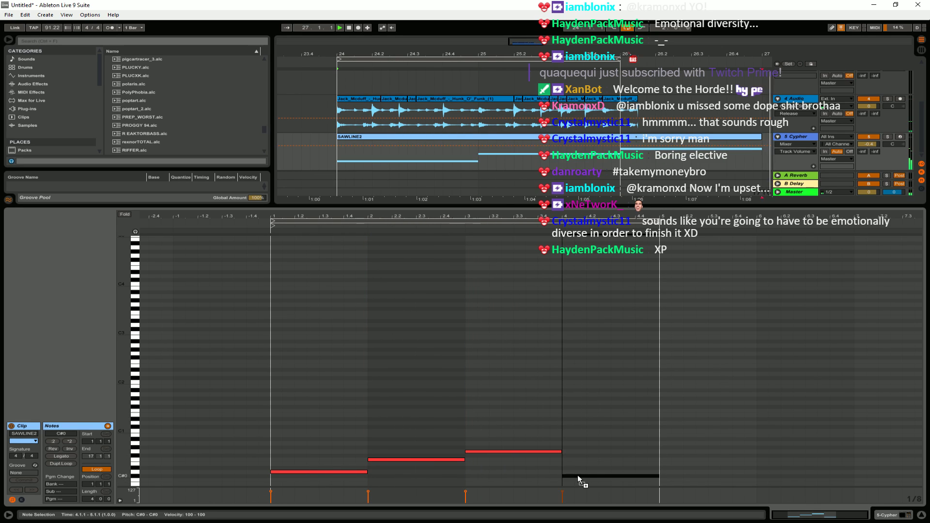
{"action": "left_click", "coordinate": [563, 464]}
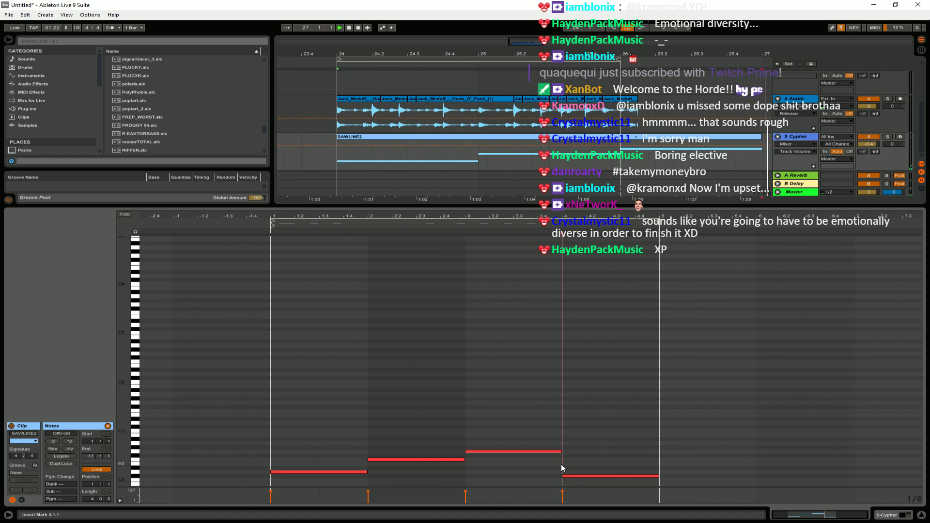
{"action": "key", "text": "space"}
Extend the SAWLINE2 clip to four bars ending at bar 28, and duplicate the break clips from bar 26 to bar 28.
{"action": "scroll", "coordinate": [588, 143], "scroll_direction": "down", "scroll_amount": 2}
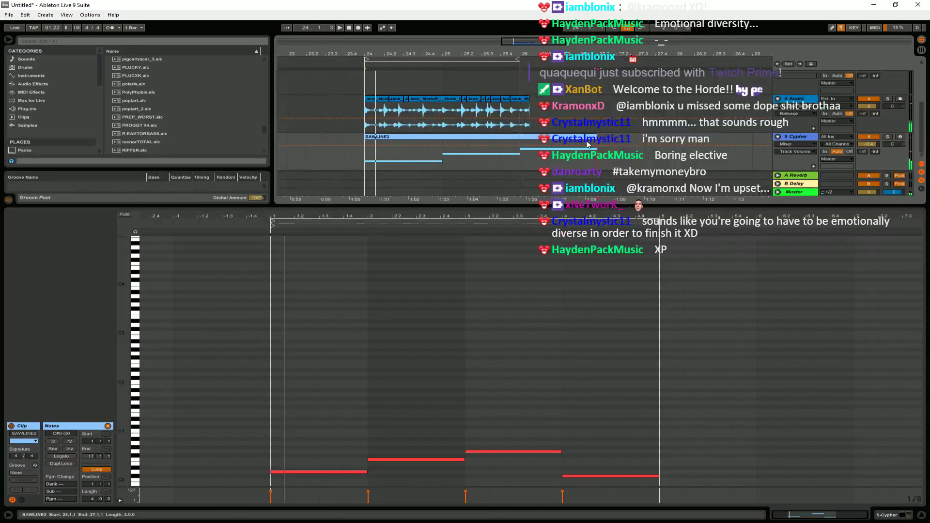
{"action": "left_click_drag", "start_coordinate": [595, 137], "coordinate": [672, 149]}
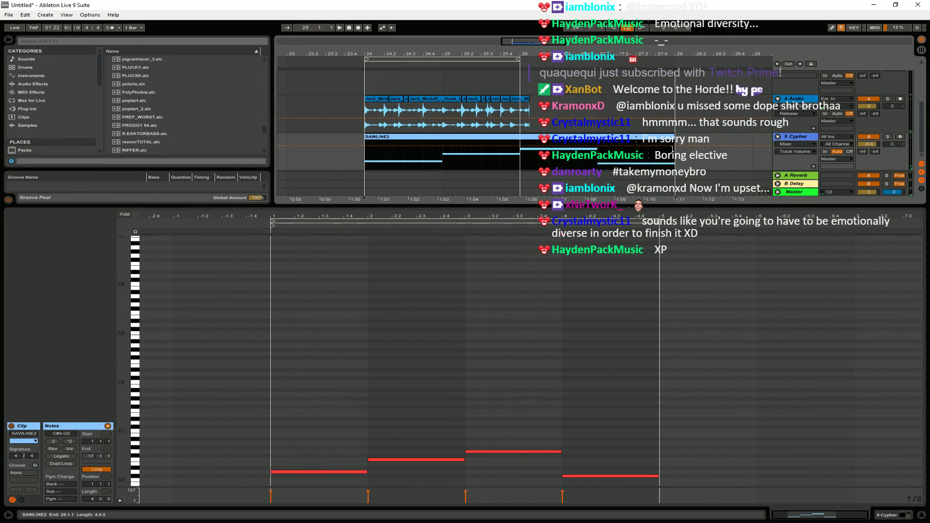
{"action": "left_click", "coordinate": [375, 108]}
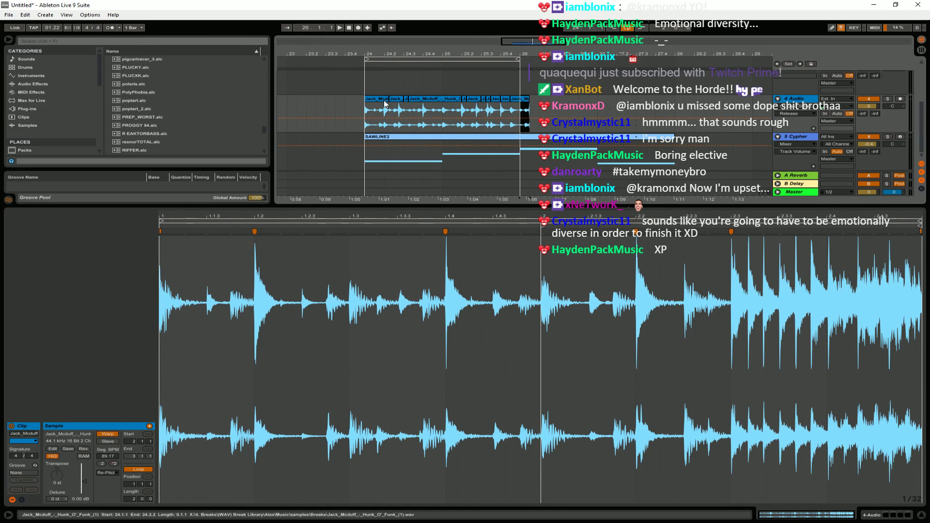
{"action": "left_click_drag", "start_coordinate": [384, 115], "coordinate": [540, 114]}
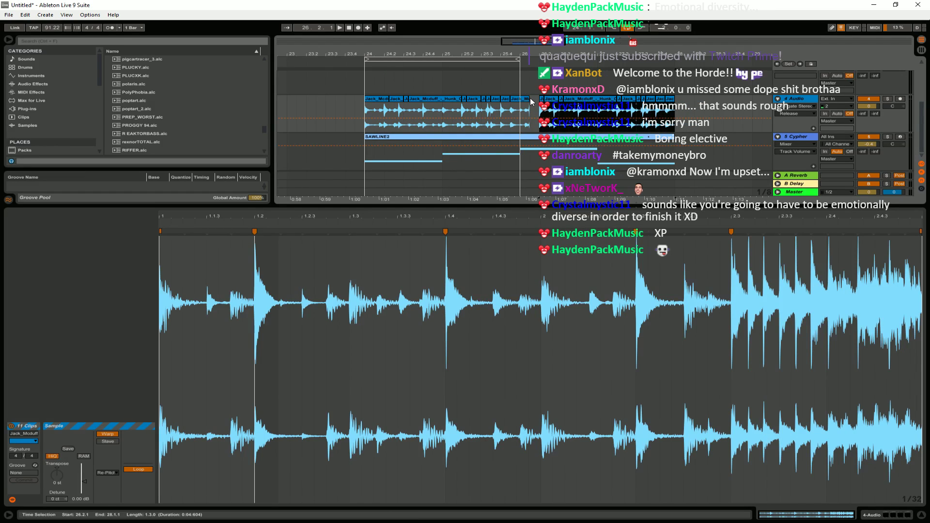
{"action": "left_click", "coordinate": [526, 98]}
{"action": "left_click", "coordinate": [525, 115]}
{"action": "key", "text": "space"}
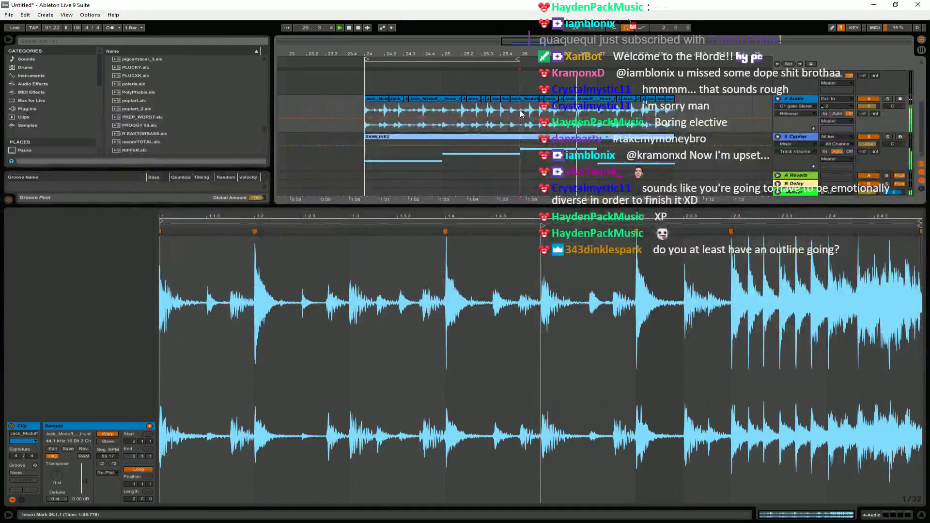
Mute the Cypher track and extend the arrangement loop to bar 28, enlarging the arrangement area.
{"action": "left_click", "coordinate": [874, 136]}
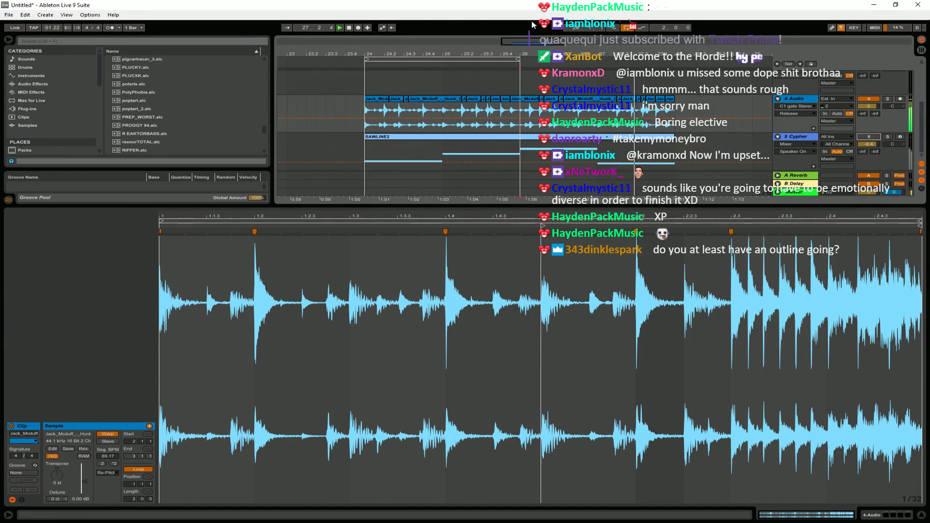
{"action": "left_click_drag", "start_coordinate": [519, 58], "coordinate": [675, 68]}
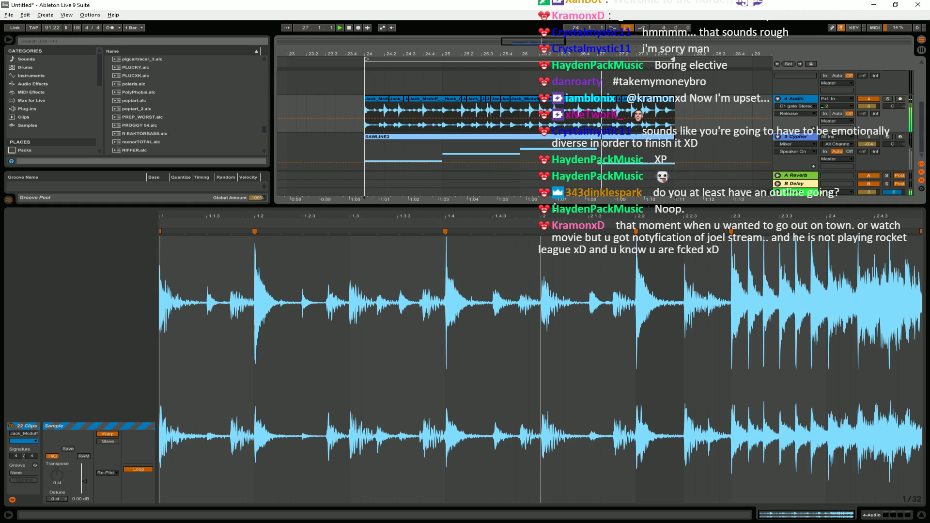
{"action": "left_click_drag", "start_coordinate": [555, 205], "coordinate": [630, 363]}
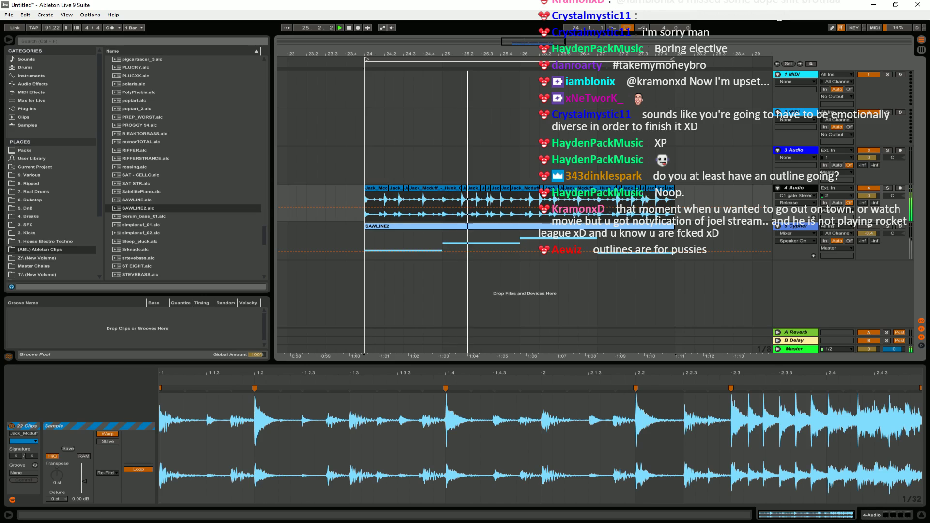
Switch to RME TotalMix FX, display the HDSPe MADI FX (1) mixer, and return to Ableton Live.
{"action": "key", "text": "alt+Tab"}
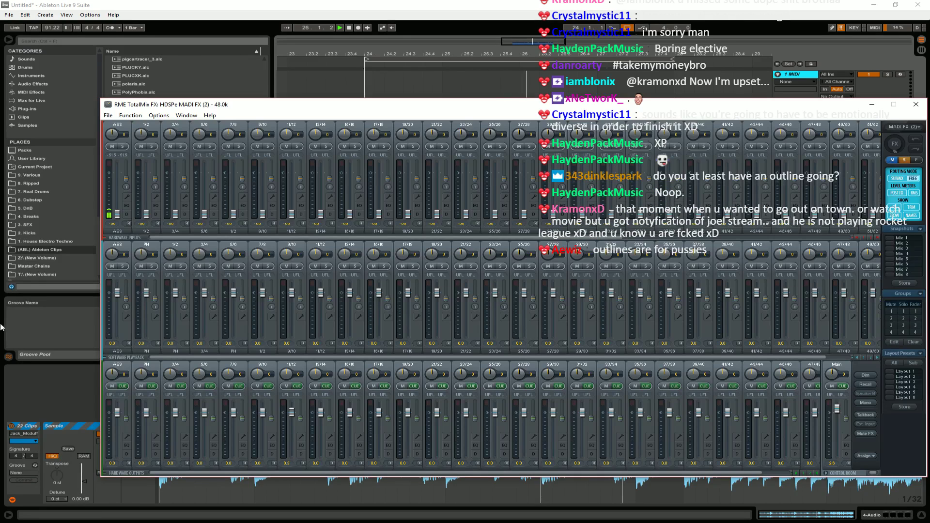
{"action": "left_click", "coordinate": [902, 127]}
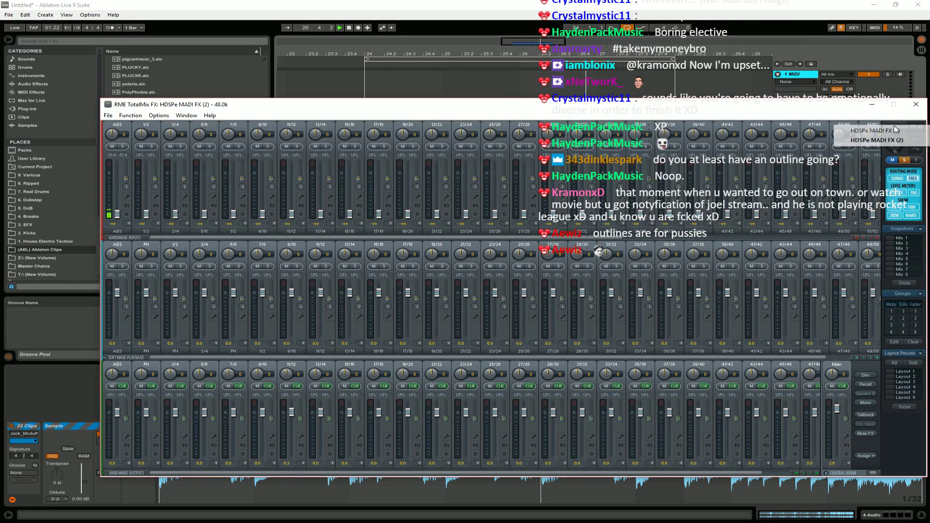
{"action": "left_click", "coordinate": [877, 131]}
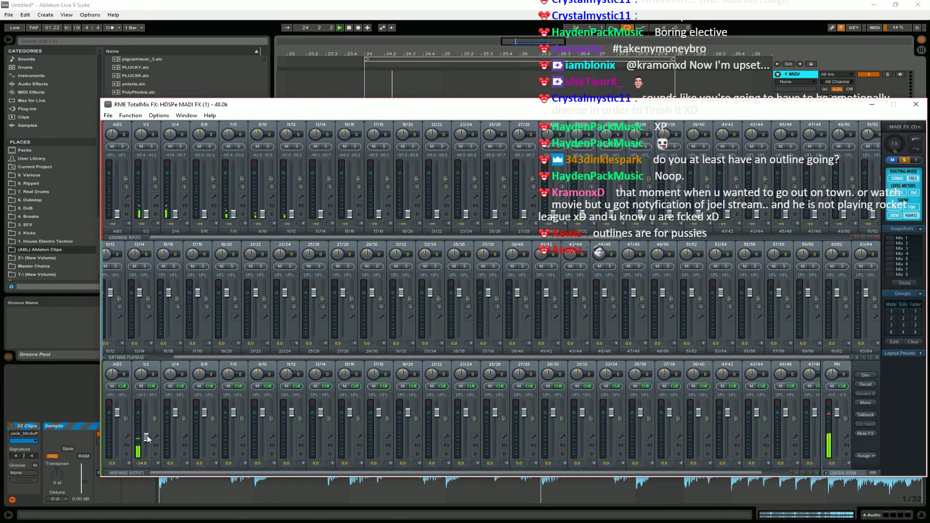
{"action": "left_click", "coordinate": [316, 3]}
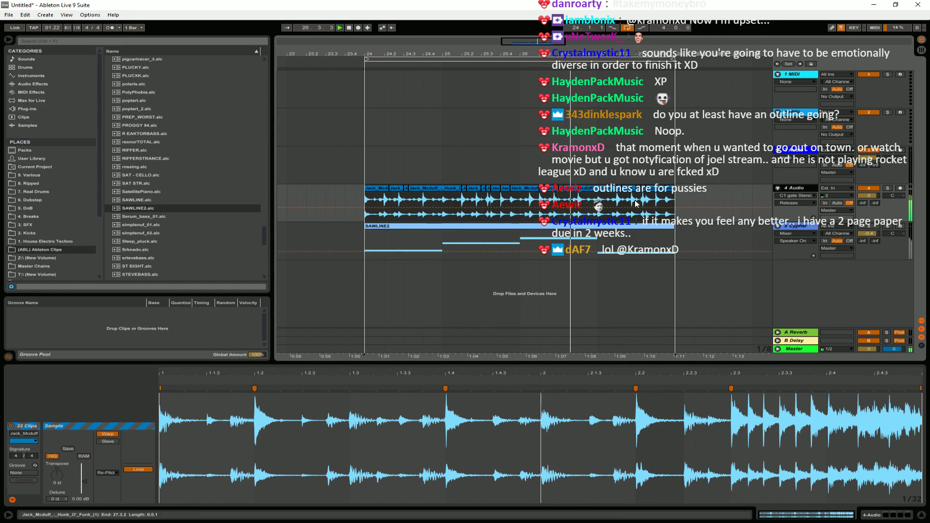
Split the break at 26.4.3 and move the resulting slice's start marker to 2.1.1 in the sample.
{"action": "left_click", "coordinate": [588, 217]}
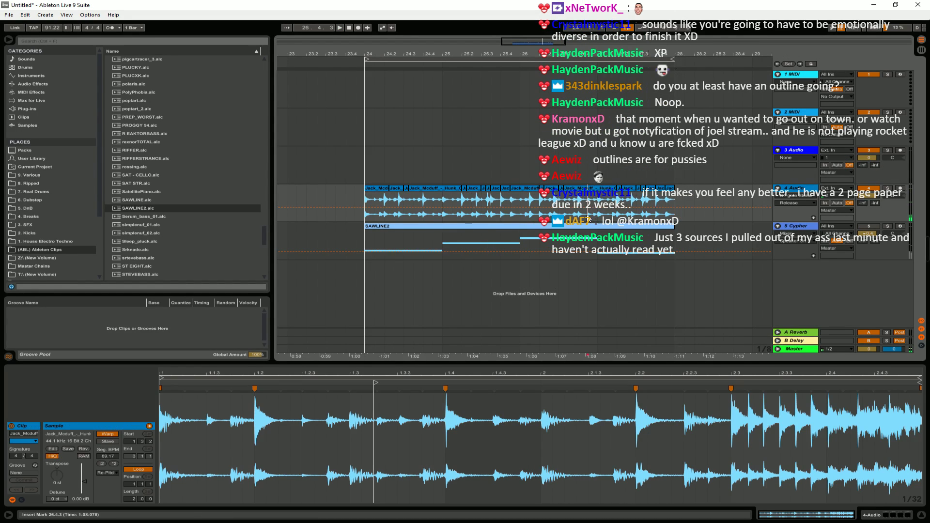
{"action": "key", "text": "ctrl+e"}
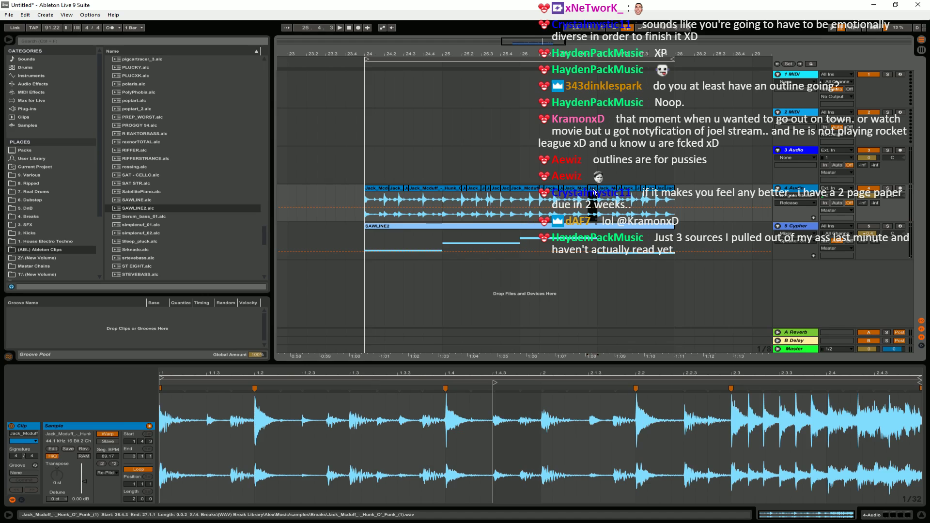
{"action": "left_click_drag", "start_coordinate": [496, 381], "coordinate": [541, 384]}
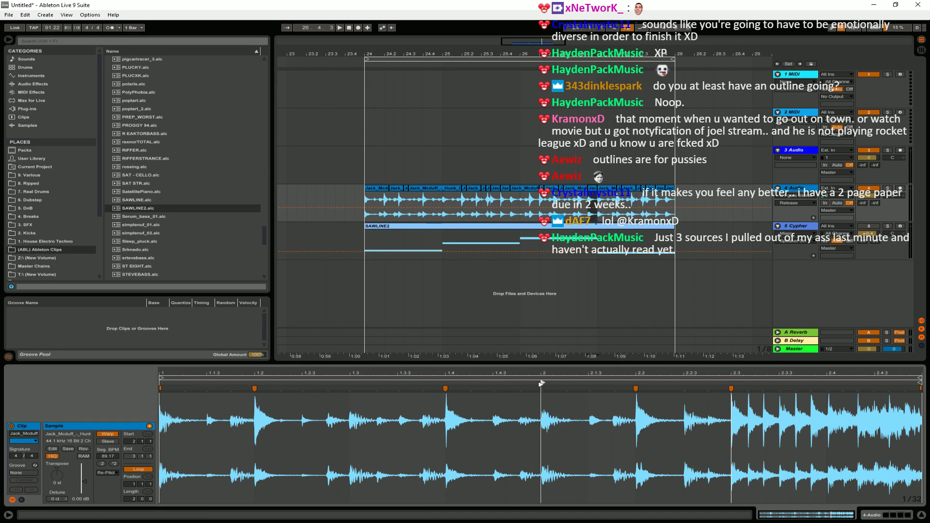
Play the arrangement loop from bar 24 to audition the re-chopped Jack McDuff break.
{"action": "key", "text": "space"}
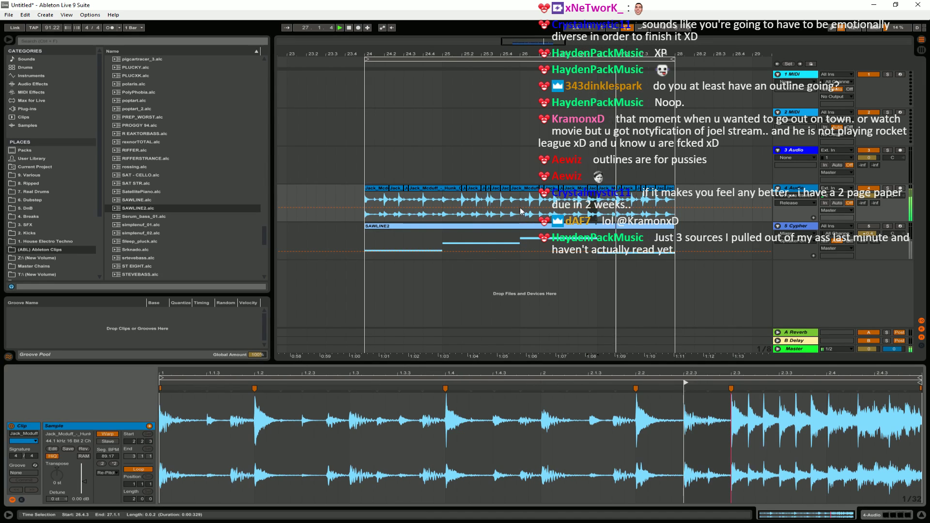
{"action": "left_click", "coordinate": [378, 190]}
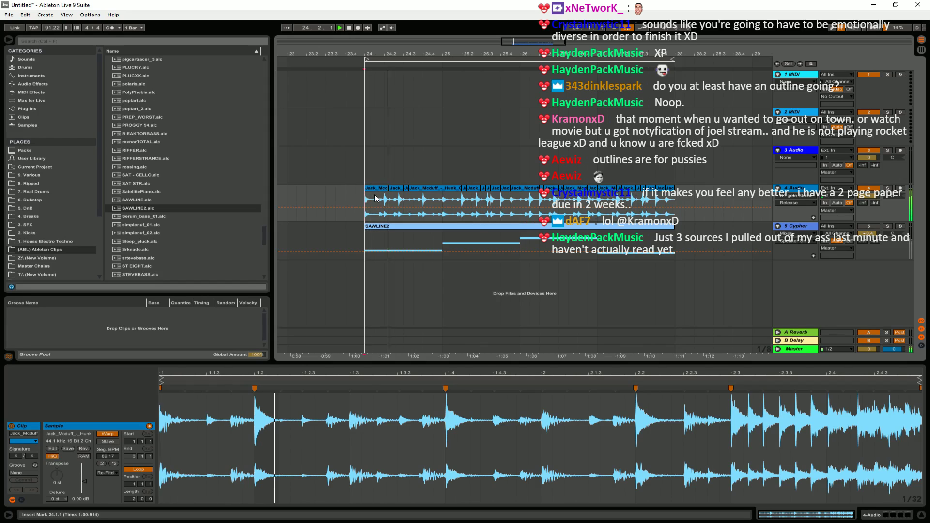
{"action": "left_click", "coordinate": [383, 205]}
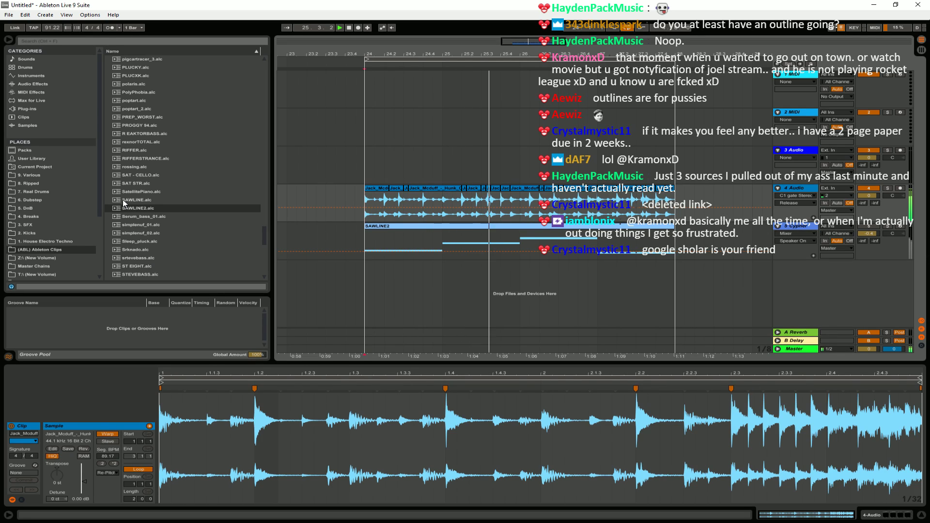
Load the unfuck_02 clip from (ABL) Ableton Clips over SAWLINE2 on the Cypher track and raise the track's volume.
{"action": "scroll", "coordinate": [131, 199], "scroll_direction": "down", "scroll_amount": 8}
{"action": "scroll", "coordinate": [165, 221], "scroll_direction": "down", "scroll_amount": 3}
{"action": "scroll", "coordinate": [163, 221], "scroll_direction": "up", "scroll_amount": 1}
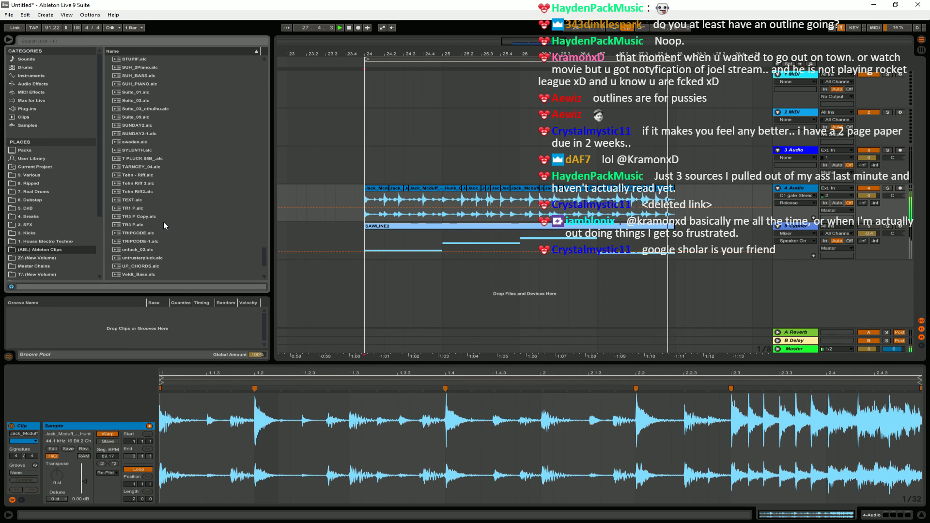
{"action": "left_click", "coordinate": [201, 251]}
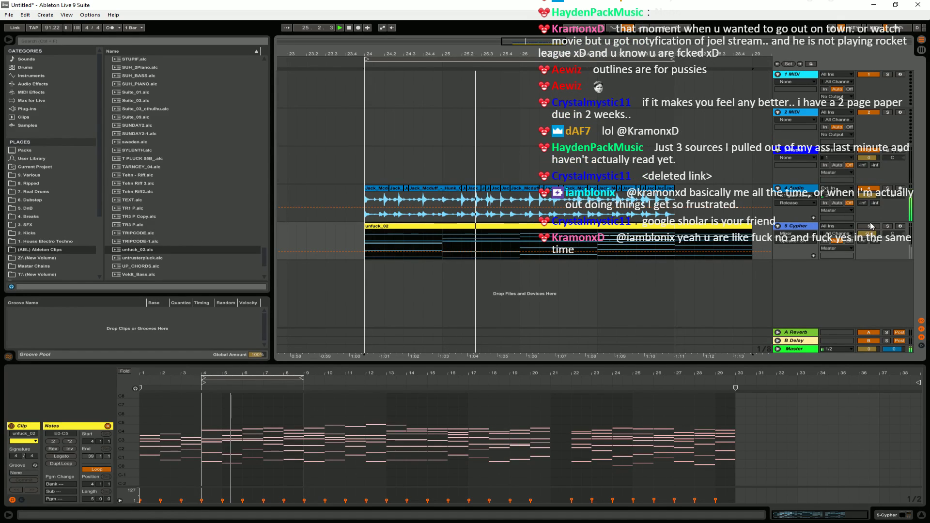
{"action": "left_click_drag", "start_coordinate": [869, 234], "coordinate": [869, 229]}
{"action": "scroll", "coordinate": [868, 234], "scroll_direction": "up", "scroll_amount": 5}
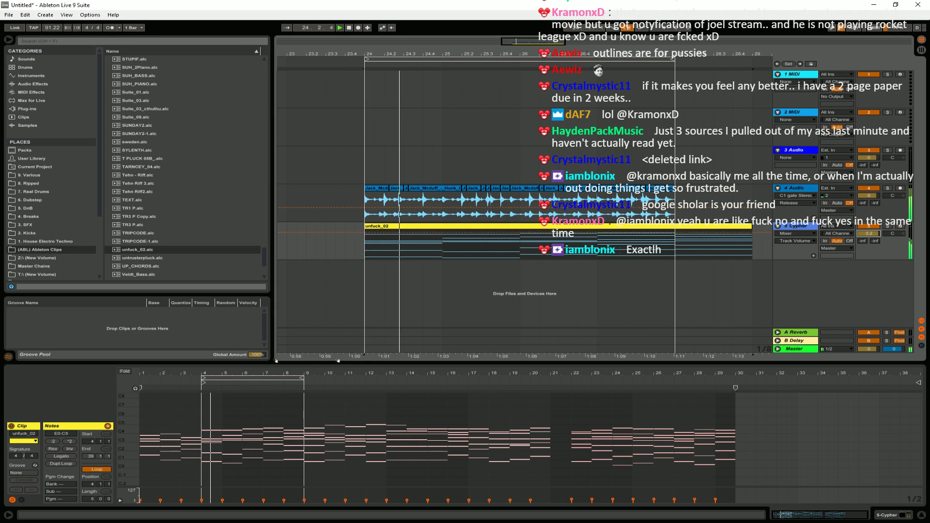
Delete the unfuck_02 clip's content from bar 26 to bar 29 and duplicate its remaining two bars to bar 28.
{"action": "left_click_drag", "start_coordinate": [519, 241], "coordinate": [747, 247]}
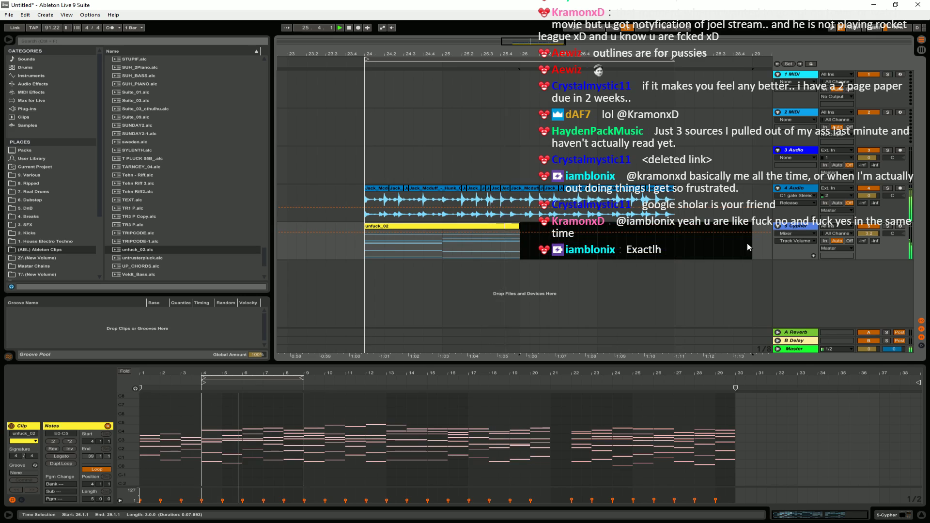
{"action": "left_click", "coordinate": [503, 226]}
{"action": "key", "text": "ctrl+d"}
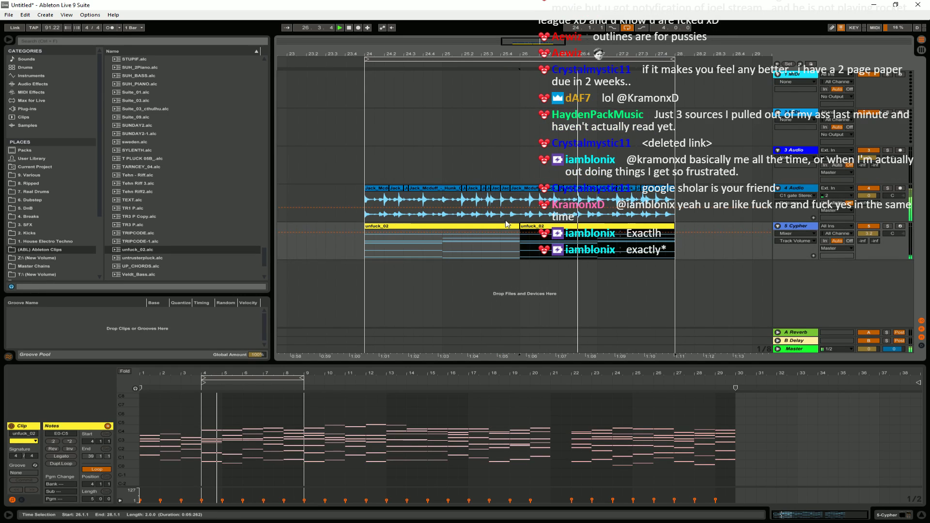
Extend the duplicated clip's loop end to bar 37 and move its start marker to 12.1.1, auditioning the chords.
{"action": "left_click_drag", "start_coordinate": [299, 376], "coordinate": [879, 379]}
{"action": "left_click_drag", "start_coordinate": [207, 383], "coordinate": [368, 384]}
{"action": "key", "text": "space"}
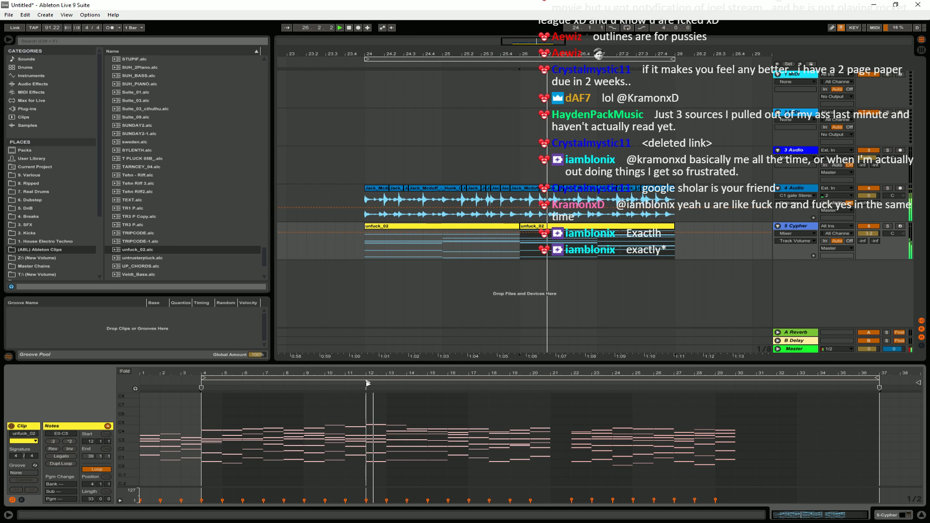
{"action": "key", "text": "space"}
{"action": "key", "text": "space"}
Split the duplicated unfuck_02 clip at 27.1.1 and move the new clip's start marker to 9.1.1.
{"action": "left_click", "coordinate": [600, 250]}
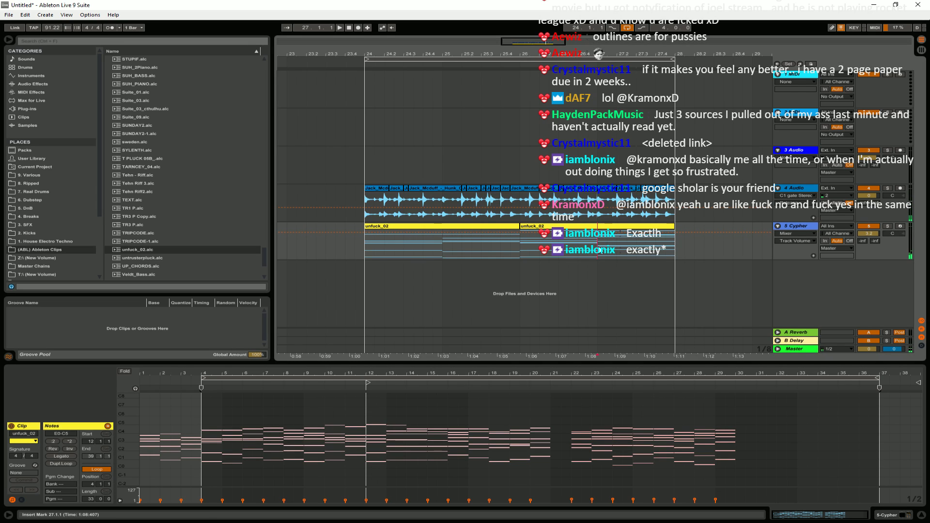
{"action": "left_click", "coordinate": [603, 218]}
{"action": "double_click", "coordinate": [608, 227]}
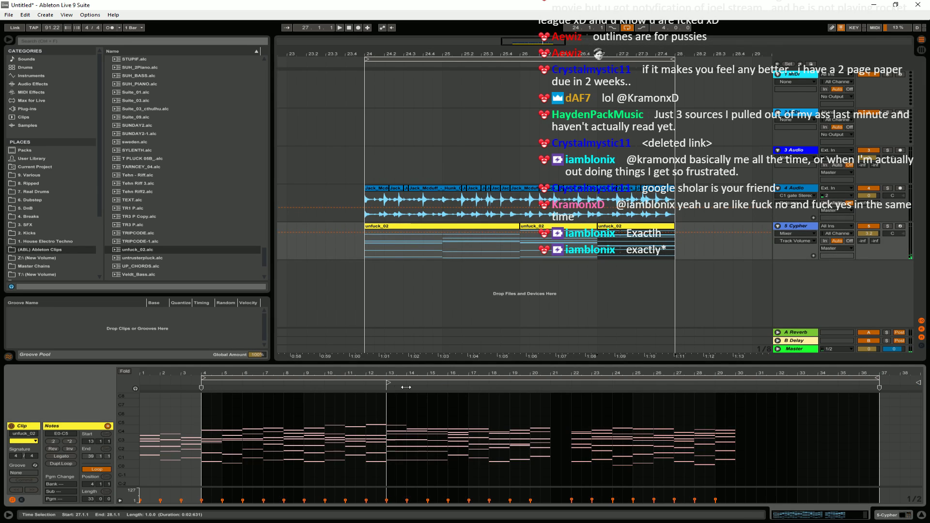
{"action": "left_click_drag", "start_coordinate": [394, 386], "coordinate": [317, 383]}
{"action": "key", "text": "space"}
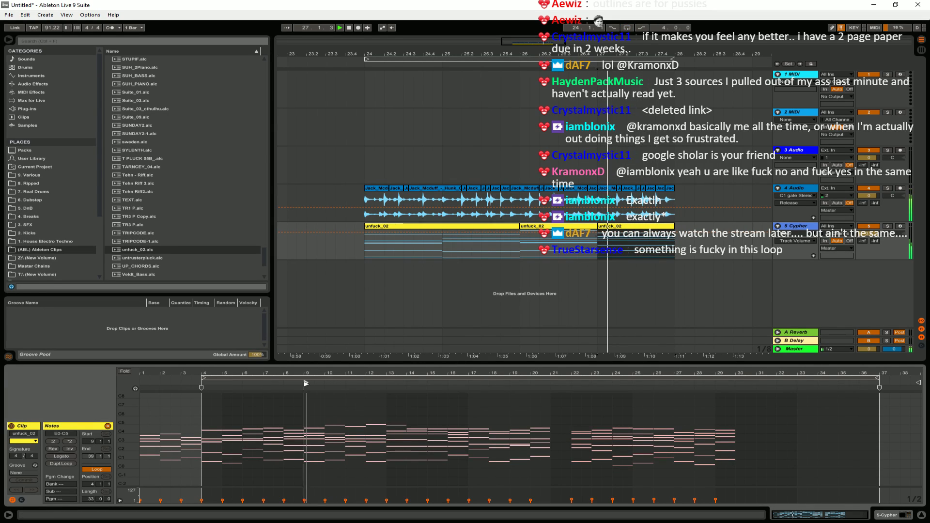
Play the loop from bar 24, select the three unfuck_02 clips, and lower the Cypher track's volume.
{"action": "key", "text": "space"}
{"action": "key", "text": "ctrl+l"}
{"action": "key", "text": "space"}
{"action": "left_click", "coordinate": [367, 248]}
{"action": "key", "text": "space"}
{"action": "key", "text": "space"}
{"action": "left_click_drag", "start_coordinate": [368, 248], "coordinate": [674, 242]}
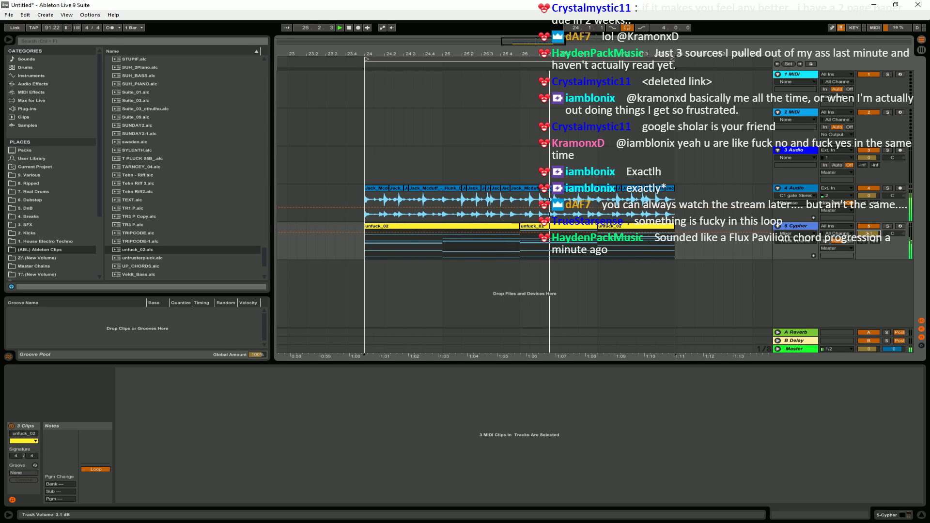
{"action": "left_click_drag", "start_coordinate": [867, 233], "coordinate": [868, 242]}
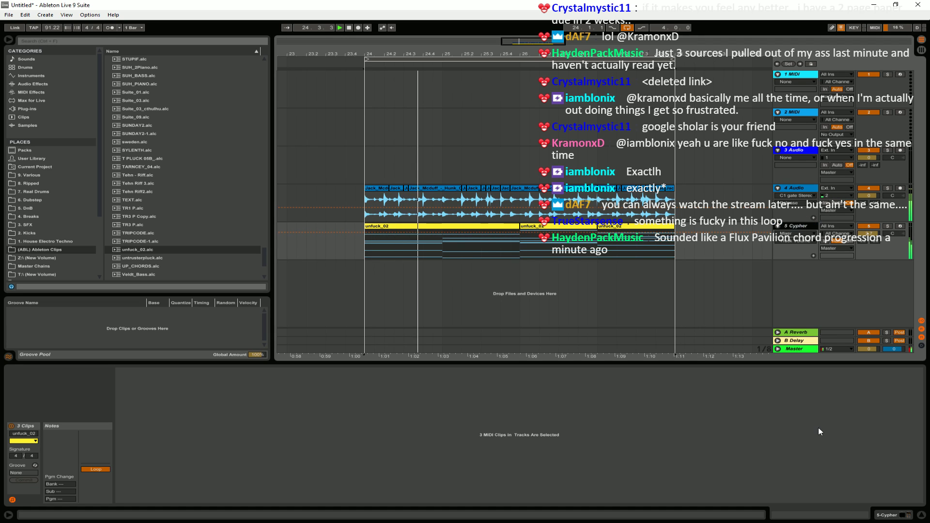
Open the Cypher plug-in's editor, position it below the clips, and lower the Cypher track's volume slightly.
{"action": "left_click", "coordinate": [902, 512]}
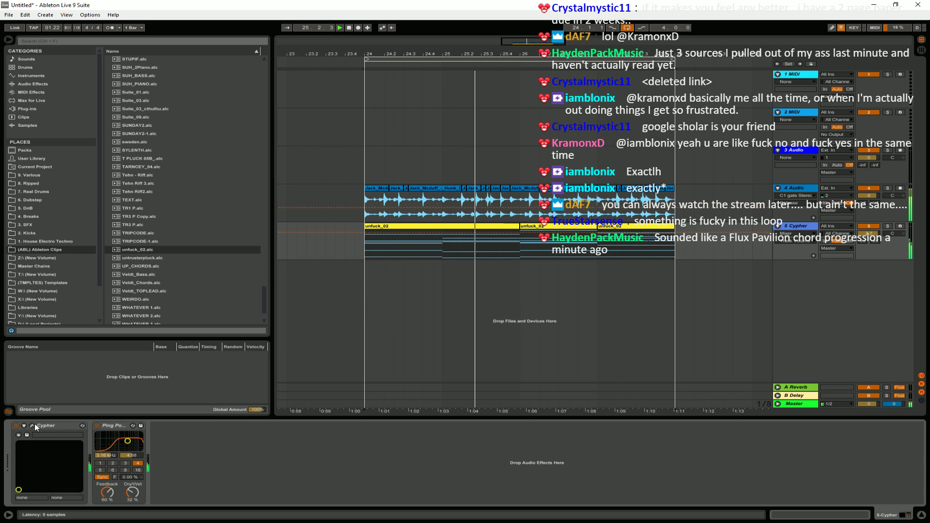
{"action": "left_click_drag", "start_coordinate": [929, 170], "coordinate": [631, 169]}
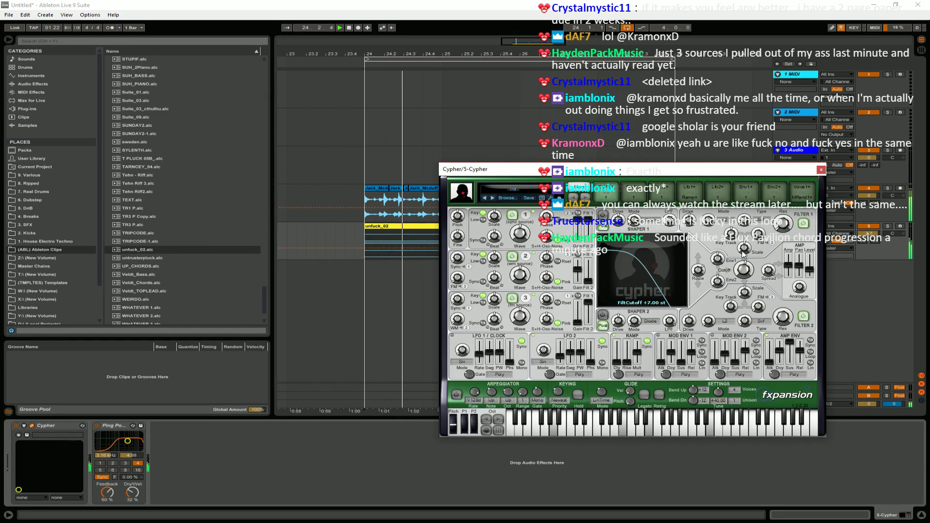
{"action": "left_click_drag", "start_coordinate": [757, 169], "coordinate": [724, 280]}
{"action": "mouse_move", "coordinate": [870, 233]}
{"action": "left_mouse_down"}
{"action": "mouse_move", "coordinate": [889, 217]}
{"action": "mouse_move", "coordinate": [869, 237]}
{"action": "left_mouse_up"}
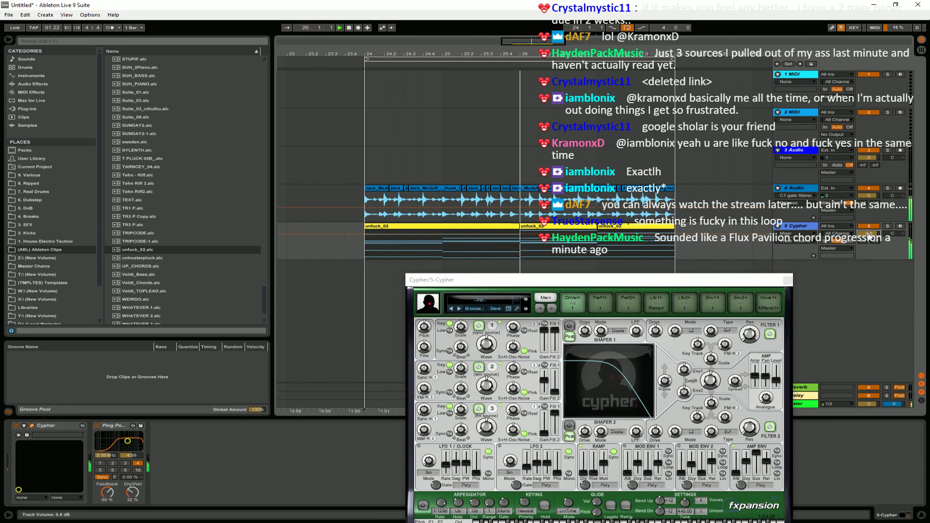
Duplicate the one-bar unfuck_02 clip at bar 26 over the clip at bar 27.
{"action": "left_click", "coordinate": [542, 227]}
{"action": "key", "text": "ctrl+d"}
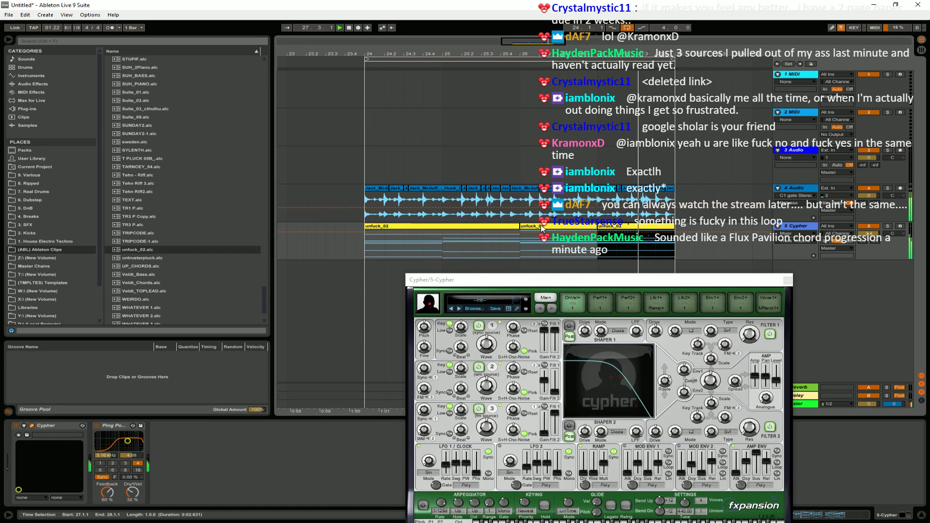
Try the first unfuck_02 clip's start marker at 3.1.1 and 6.1.1, and undo the change.
{"action": "double_click", "coordinate": [420, 226]}
{"action": "left_click", "coordinate": [183, 384]}
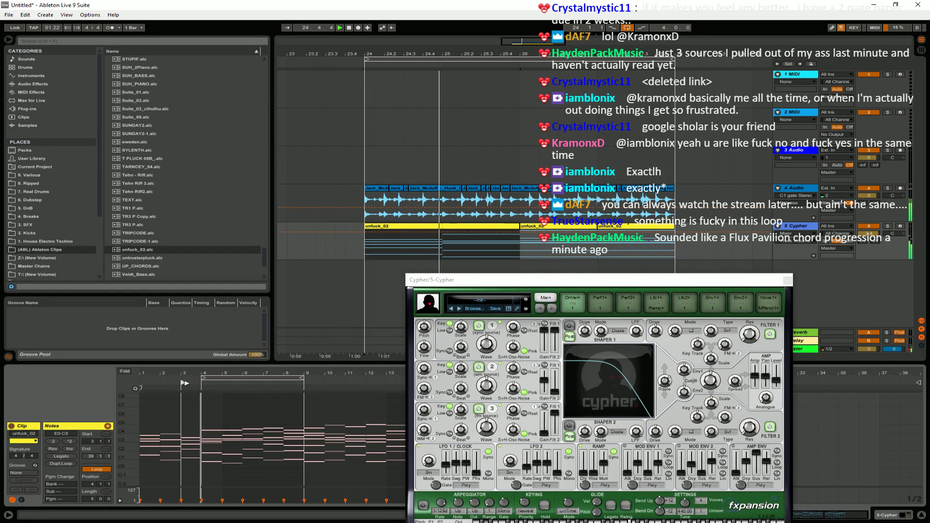
{"action": "mouse_move", "coordinate": [183, 384]}
{"action": "left_mouse_down"}
{"action": "mouse_move", "coordinate": [282, 376]}
{"action": "mouse_move", "coordinate": [253, 373]}
{"action": "left_mouse_up"}
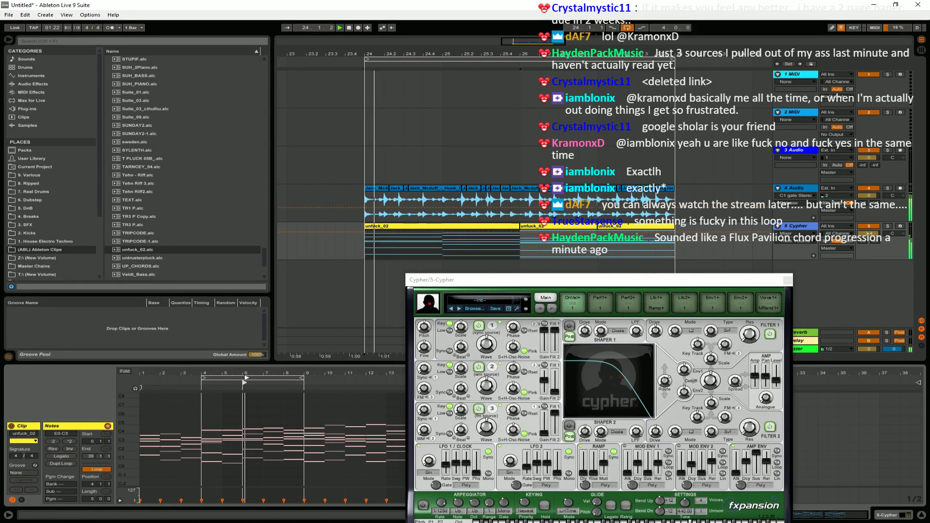
{"action": "left_click", "coordinate": [444, 248]}
{"action": "left_click", "coordinate": [445, 248]}
{"action": "key", "text": "ctrl+z"}
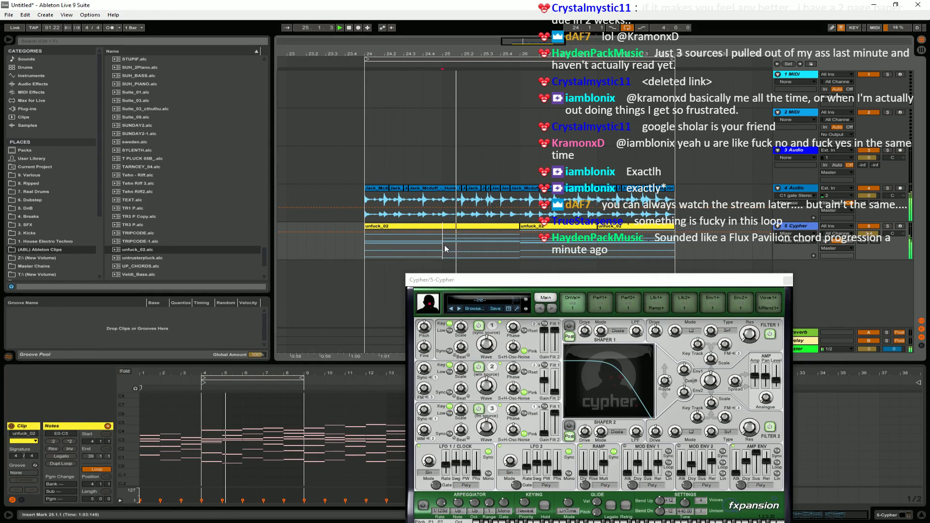
Split the first unfuck_02 clip at 25.1.1 and audition the resulting one-bar clips.
{"action": "key", "text": "space"}
{"action": "key", "text": "space"}
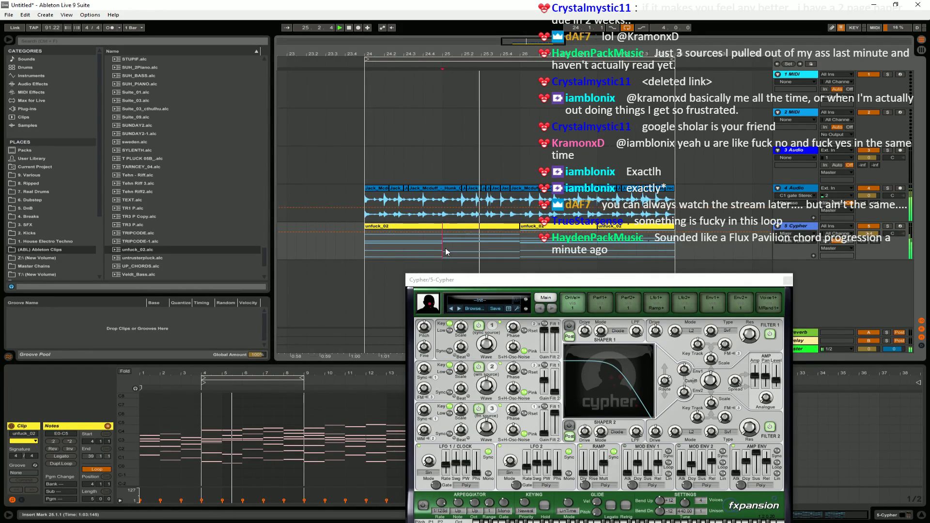
{"action": "key", "text": "space"}
{"action": "key", "text": "space"}
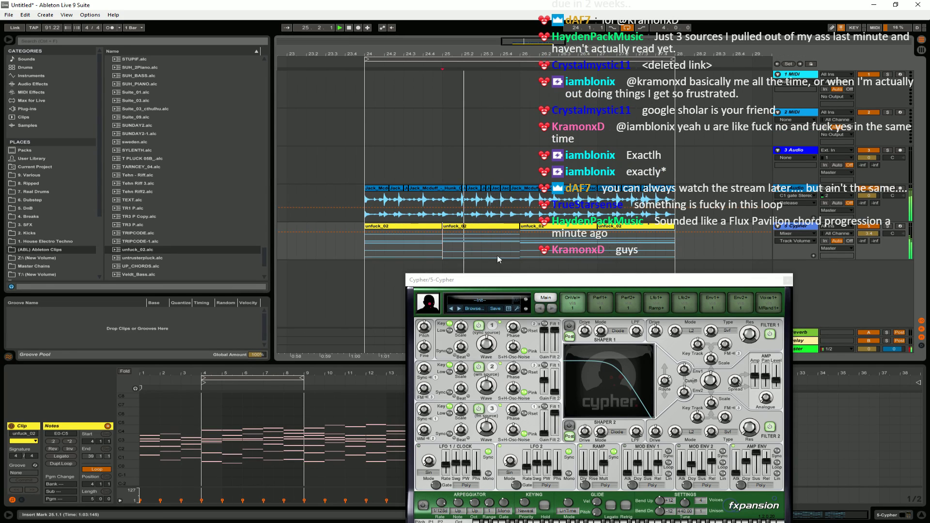
{"action": "left_click", "coordinate": [520, 243]}
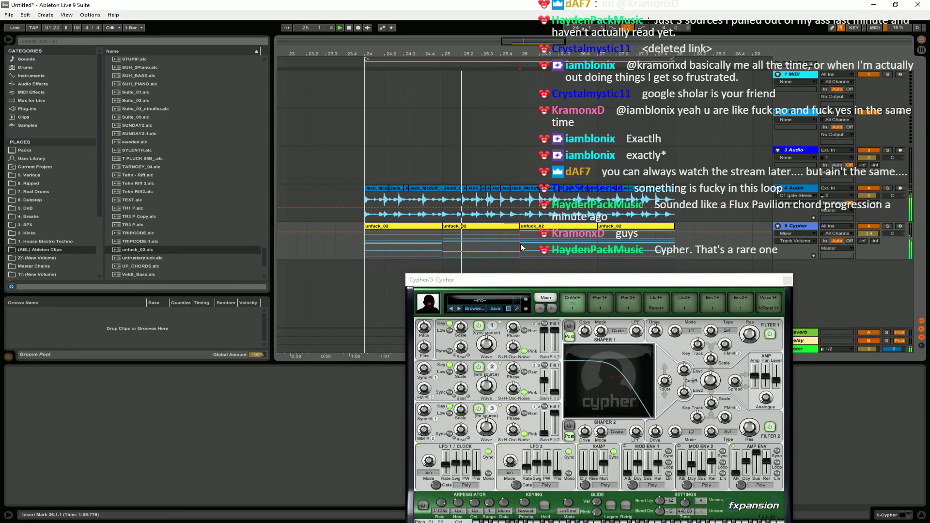
{"action": "left_click", "coordinate": [605, 227]}
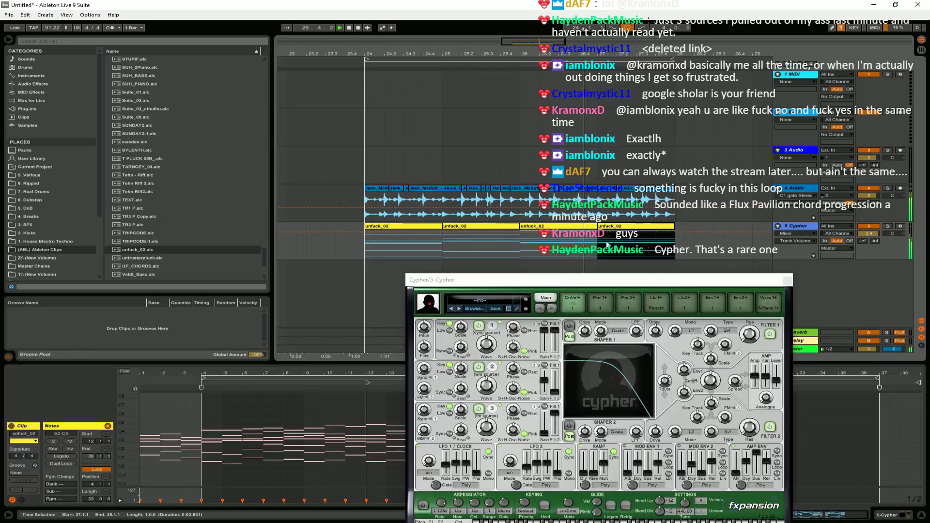
{"action": "left_click", "coordinate": [444, 249]}
{"action": "left_click", "coordinate": [365, 251]}
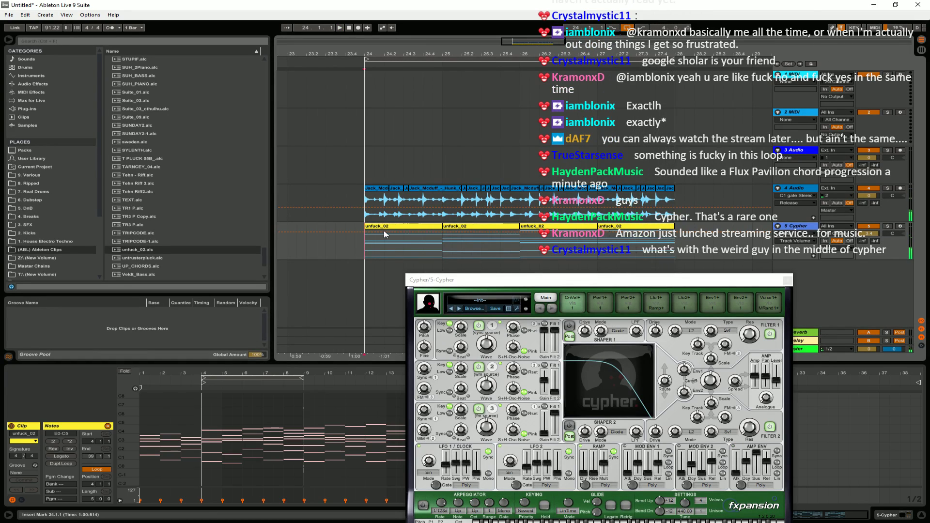
Close the Cypher editor, extend the bar 24 clip's loop end to bar 26, and move its start marker to 15.1.1.
{"action": "left_click", "coordinate": [387, 228]}
{"action": "left_click", "coordinate": [788, 281]}
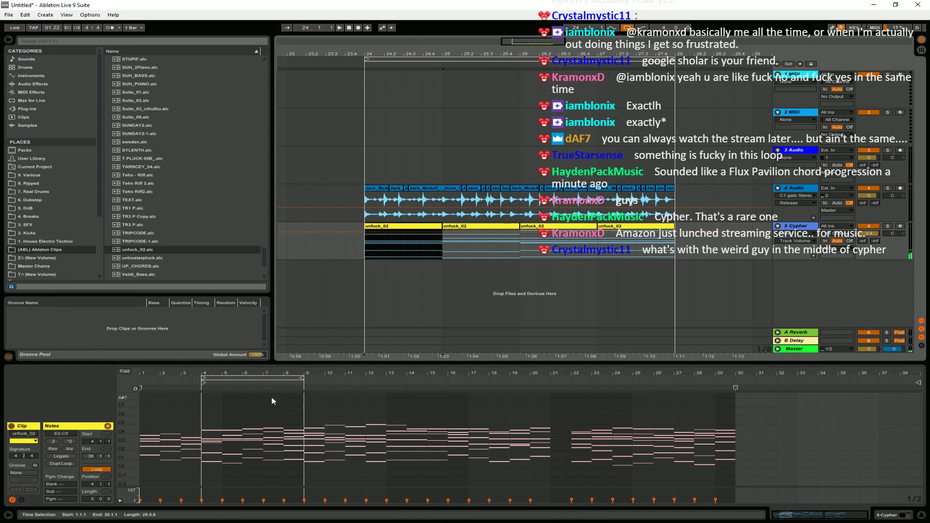
{"action": "left_click_drag", "start_coordinate": [304, 378], "coordinate": [653, 377]}
{"action": "left_click_drag", "start_coordinate": [202, 384], "coordinate": [430, 386]}
{"action": "key", "text": "space"}
{"action": "key", "text": "space"}
{"action": "key", "text": "space"}
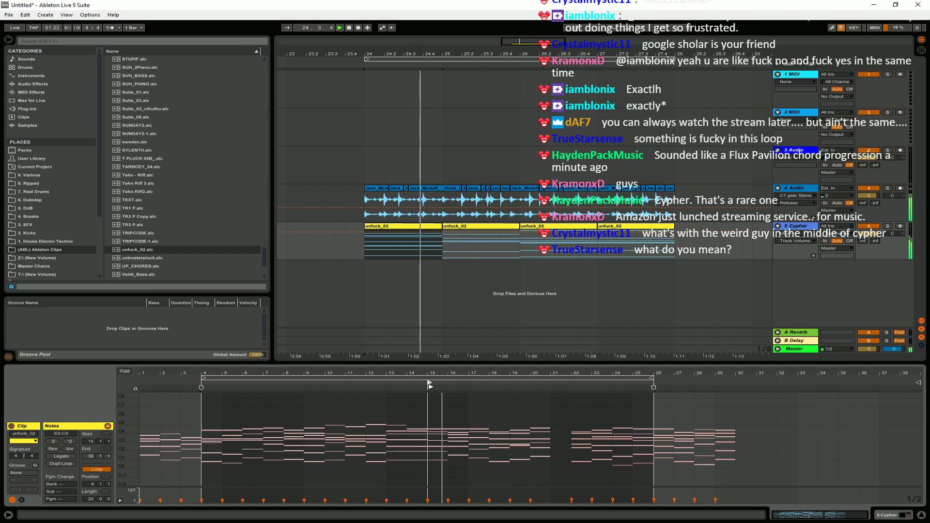
{"action": "key", "text": "space"}
{"action": "key", "text": "space"}
Audition the chord sequence and delete the looped notes from the unfuck_02 clip at bar 27.
{"action": "left_click", "coordinate": [440, 249]}
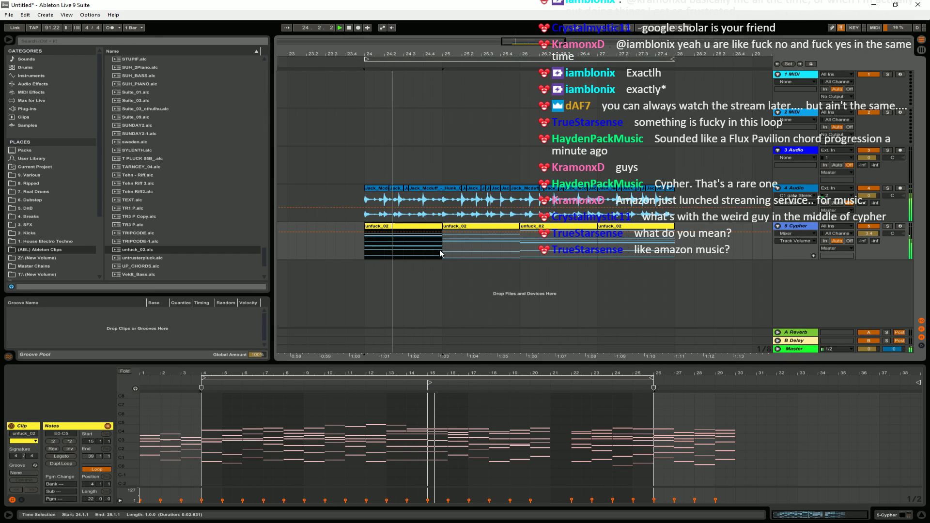
{"action": "left_click", "coordinate": [442, 249]}
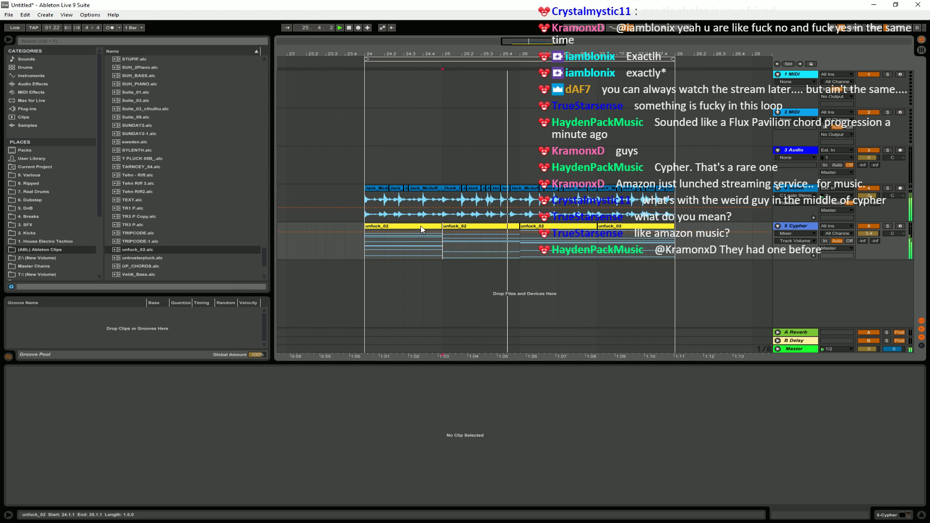
{"action": "left_click", "coordinate": [620, 226]}
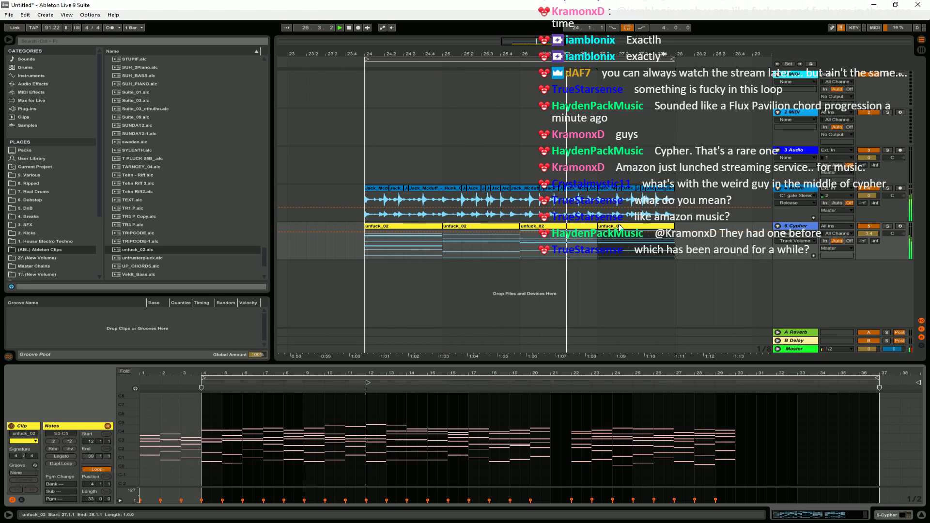
{"action": "key", "text": "Delete"}
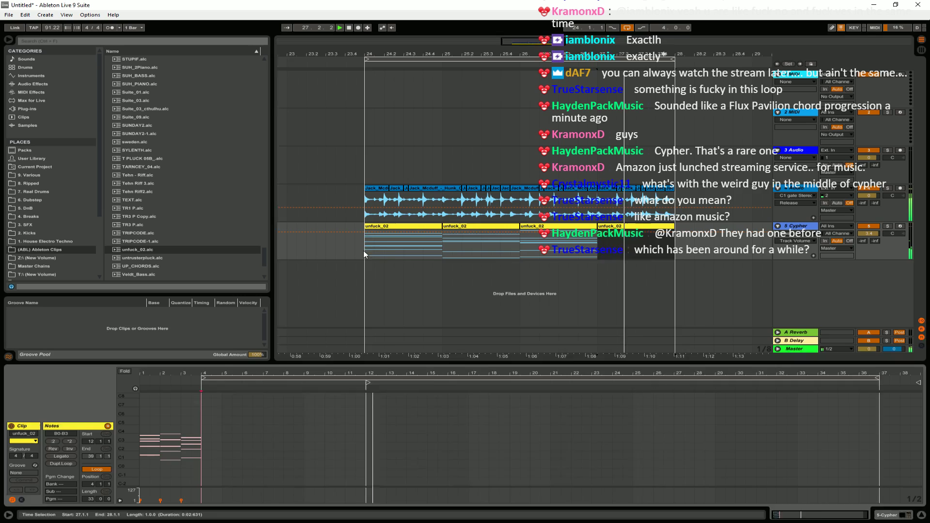
Consolidate the Cypher track's clips from bar 24 to bar 28 into one four-bar clip.
{"action": "left_click_drag", "start_coordinate": [364, 251], "coordinate": [669, 251]}
{"action": "left_click", "coordinate": [667, 251], "text": "shift"}
{"action": "key", "text": "ctrl+j"}
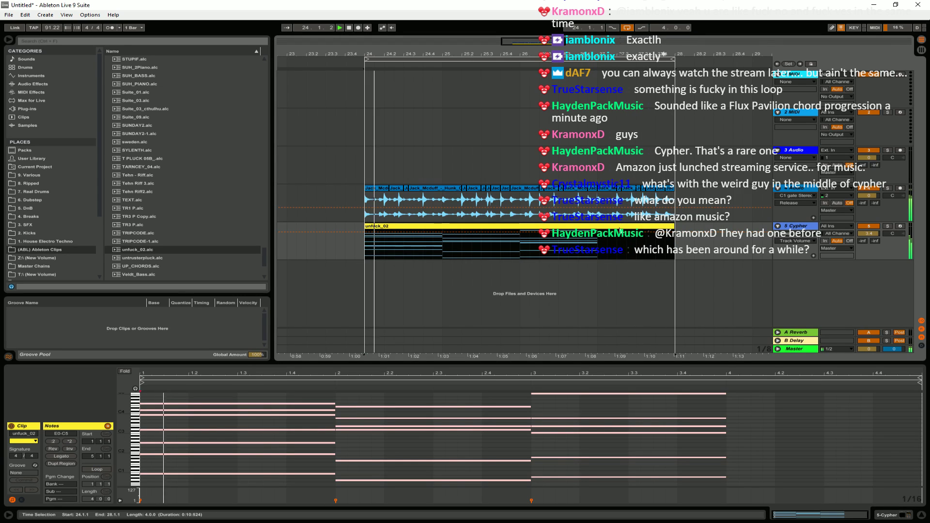
Enlarge the note editor, lengthen the third chord's notes to the end of the clip, and display the Cypher track's devices.
{"action": "left_click_drag", "start_coordinate": [747, 362], "coordinate": [748, 244]}
{"action": "left_click_drag", "start_coordinate": [721, 318], "coordinate": [922, 431]}
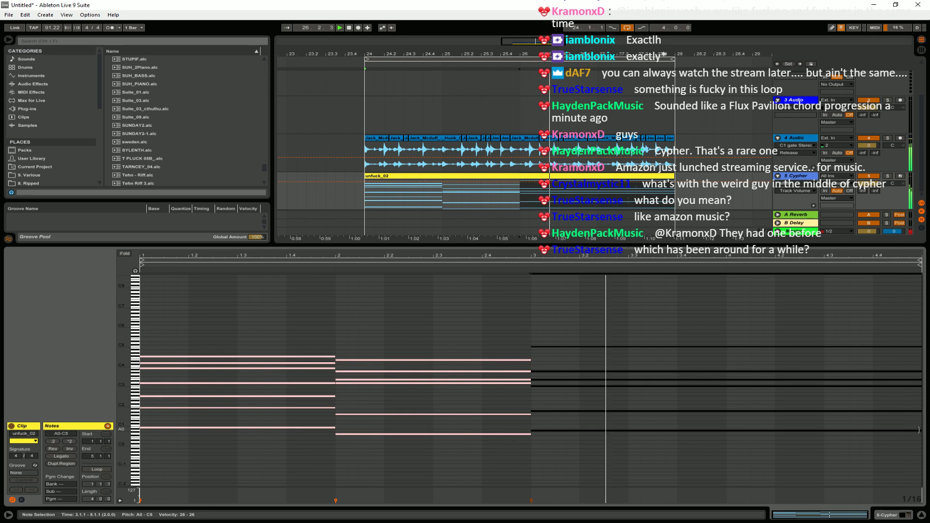
{"action": "left_click", "coordinate": [897, 515]}
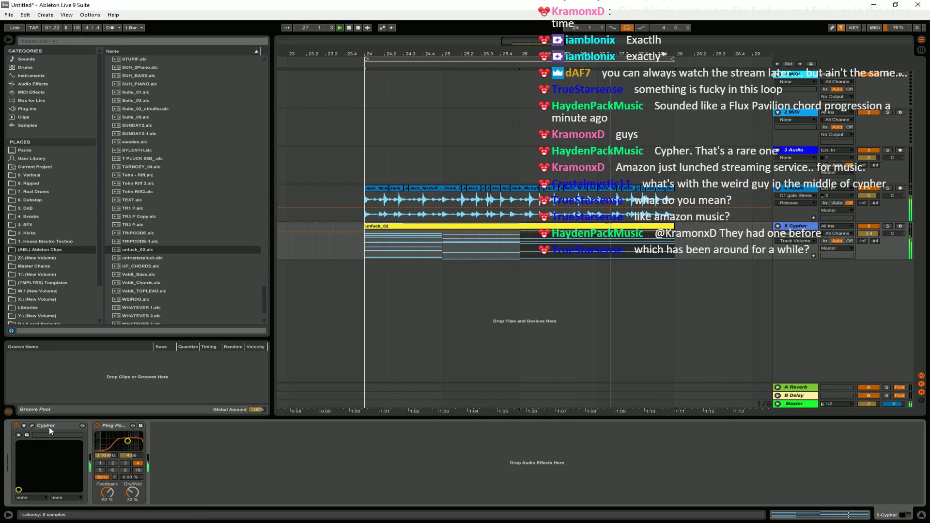
Adjust the Cypher patch to 0 % filter 2 key tracking, 12 % oscillator 1 wave, 16 voices and a filter 2 scale of 1.000 hm.
{"action": "left_click", "coordinate": [32, 425]}
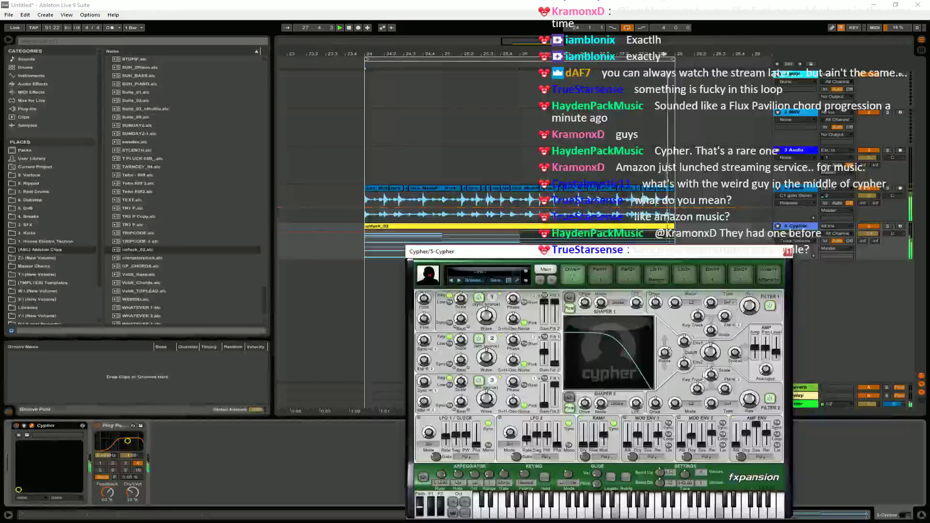
{"action": "left_click", "coordinate": [707, 349]}
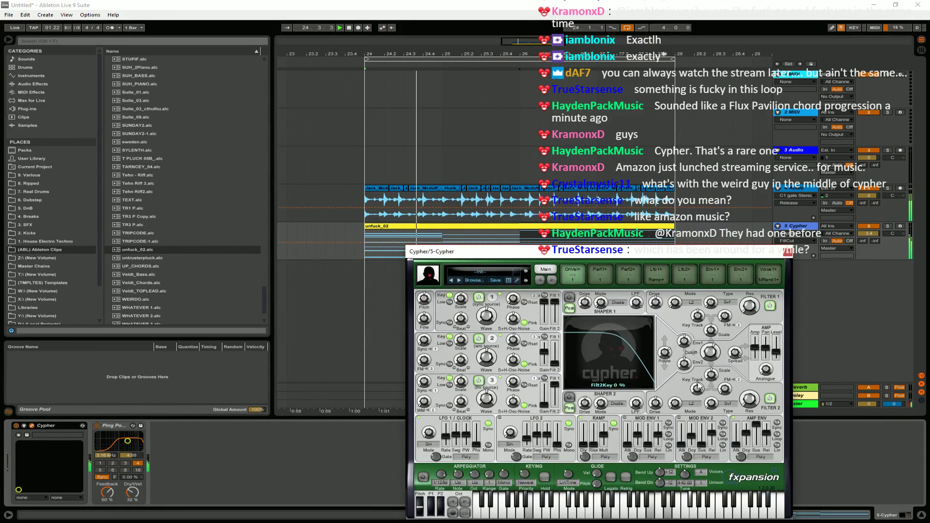
{"action": "left_click_drag", "start_coordinate": [684, 340], "coordinate": [688, 350]}
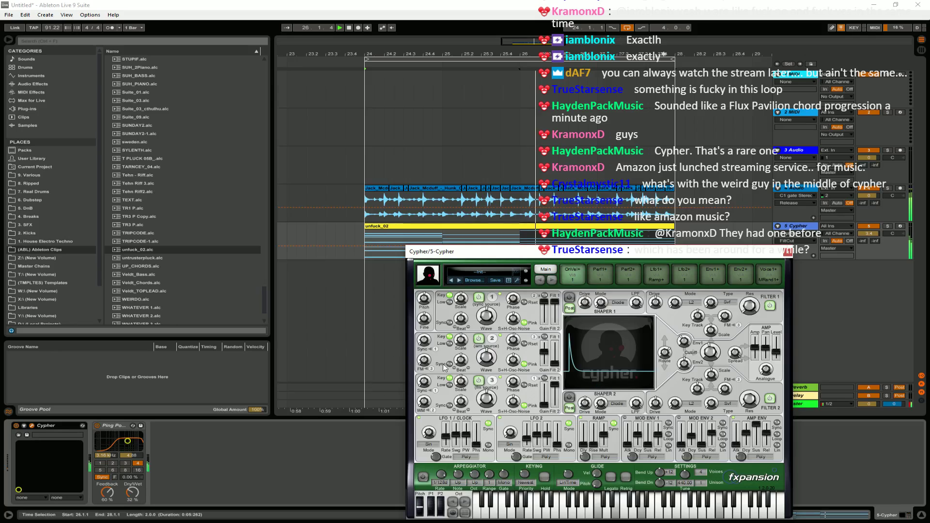
{"action": "left_click_drag", "start_coordinate": [486, 317], "coordinate": [489, 344]}
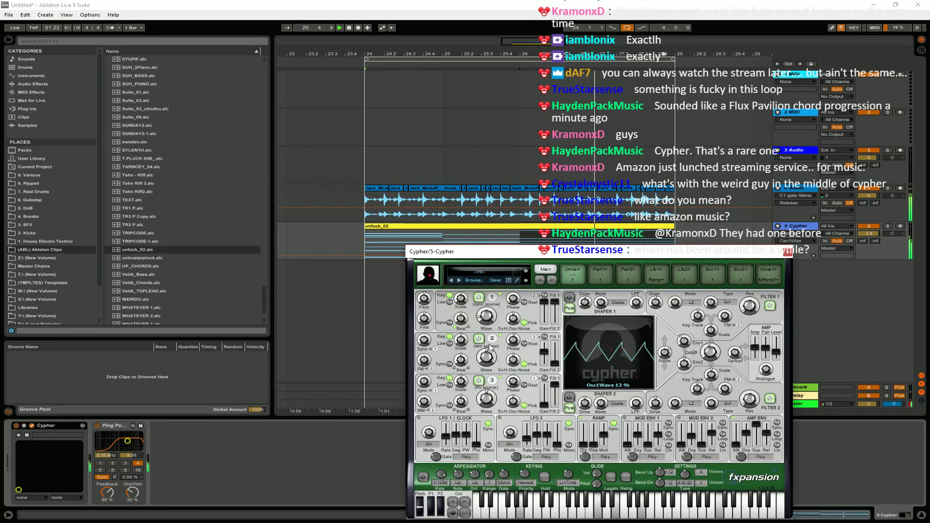
{"action": "left_click_drag", "start_coordinate": [544, 397], "coordinate": [545, 408]}
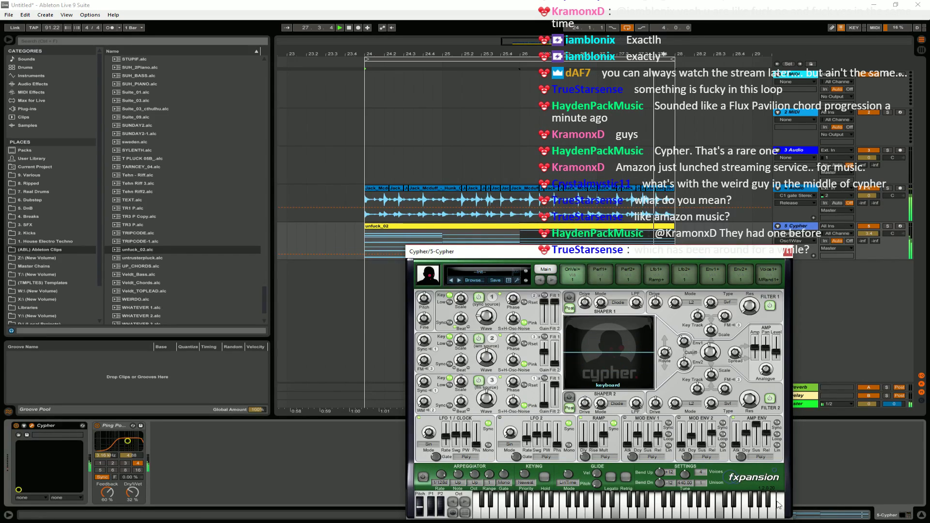
{"action": "left_click_drag", "start_coordinate": [700, 473], "coordinate": [711, 378]}
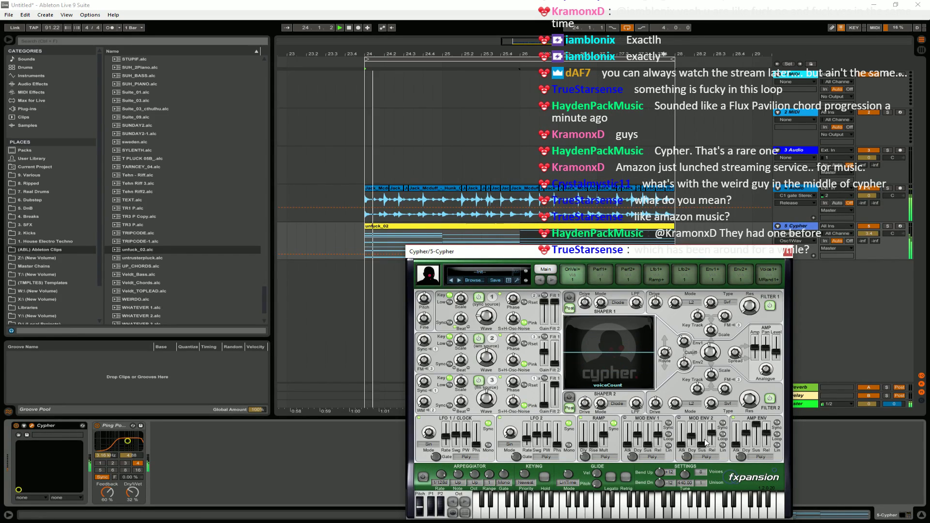
{"action": "left_click", "coordinate": [711, 378]}
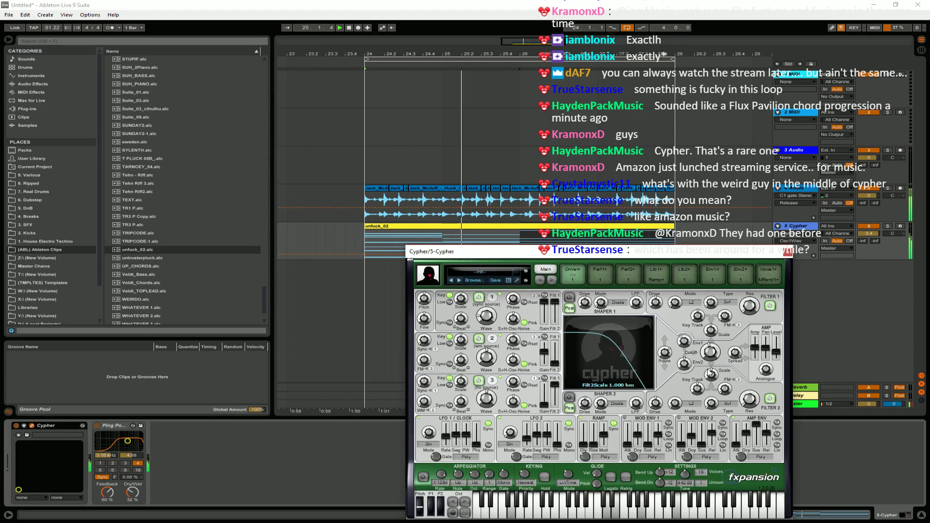
Close the Cypher editor, remove the Ping Pong Delay from the track, and set the track volume to 0.2 dB.
{"action": "left_click_drag", "start_coordinate": [866, 232], "coordinate": [866, 228]}
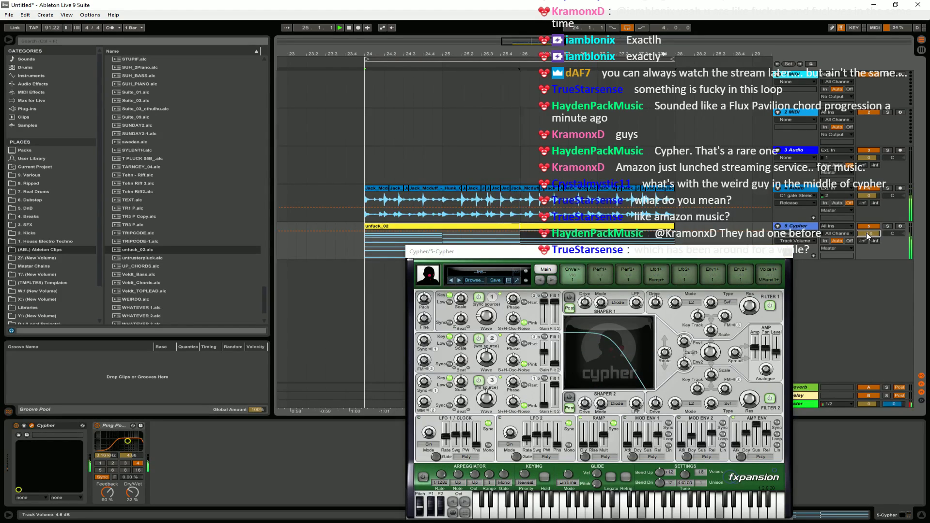
{"action": "left_click", "coordinate": [787, 251]}
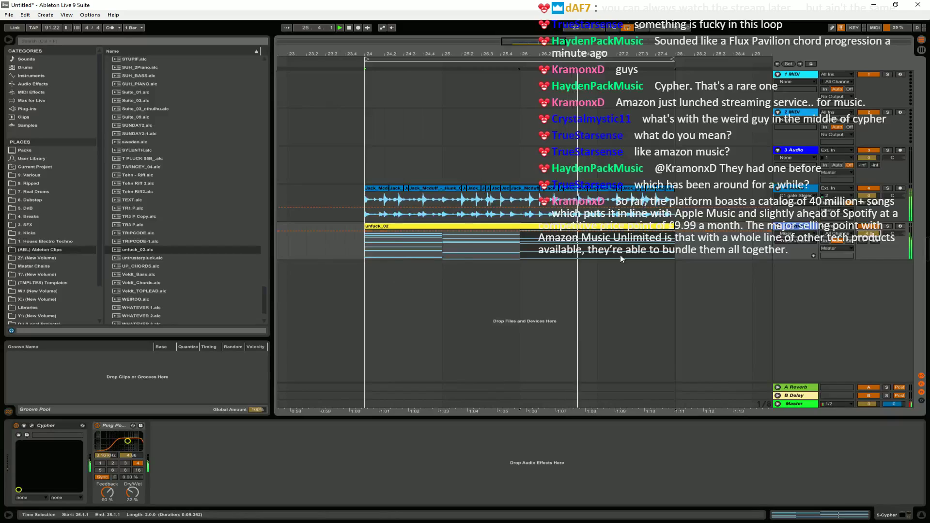
{"action": "left_click", "coordinate": [474, 230]}
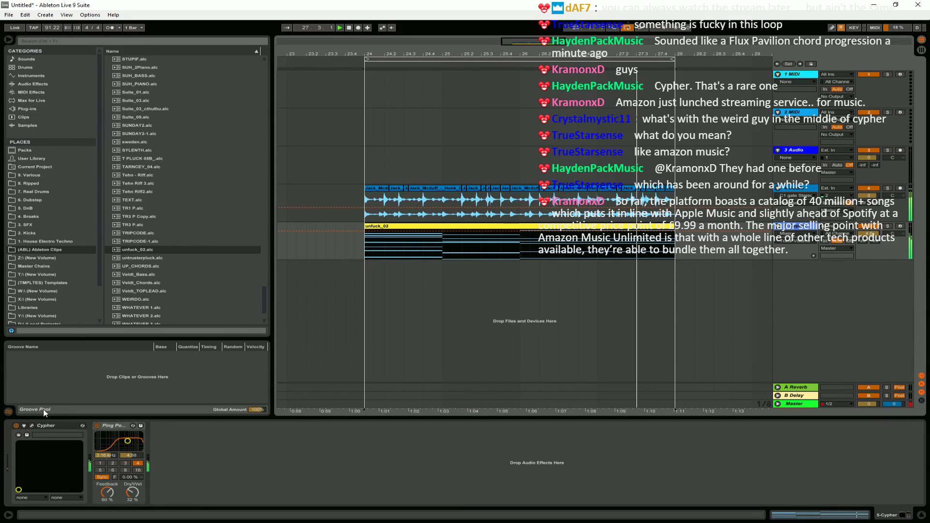
{"action": "left_click", "coordinate": [116, 426]}
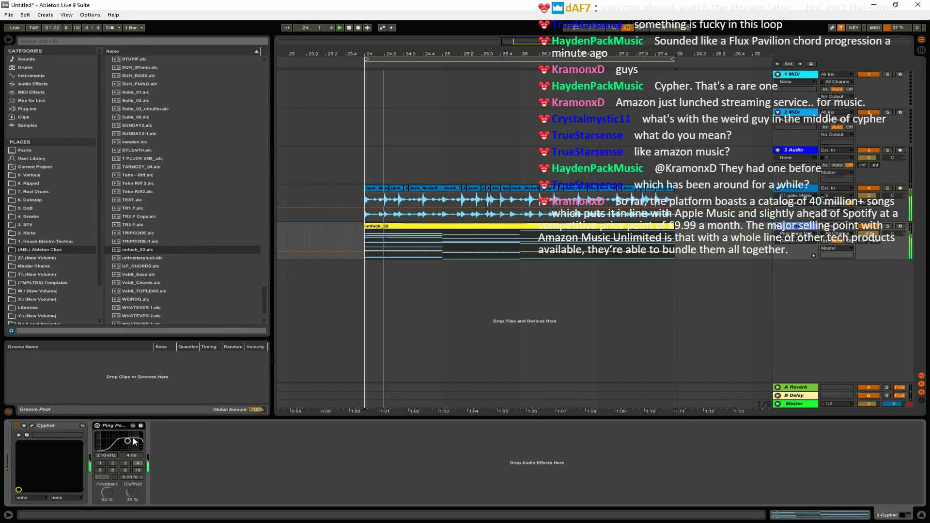
{"action": "key", "text": "Delete"}
{"action": "left_click_drag", "start_coordinate": [870, 236], "coordinate": [870, 234]}
Transpose all notes of the first chord in the unfuck_02 clip down two semitones and play it back.
{"action": "double_click", "coordinate": [444, 227]}
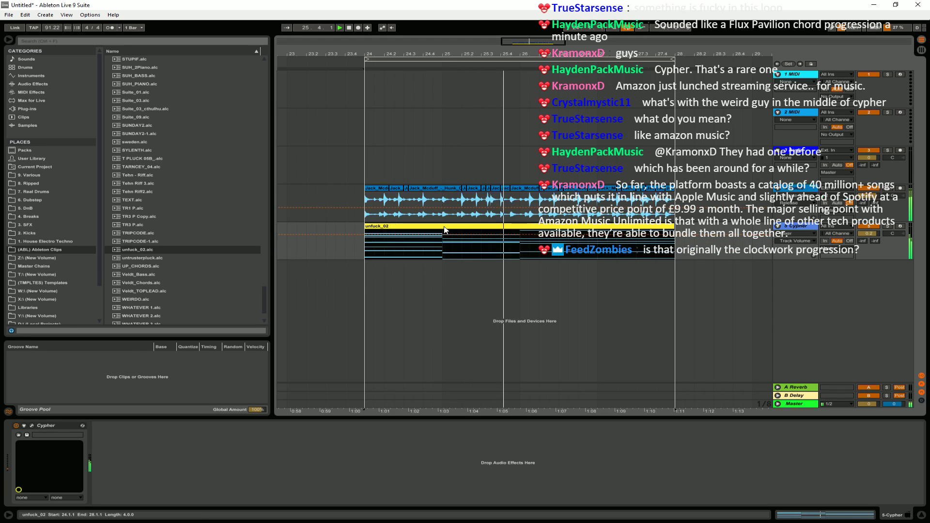
{"action": "key", "text": "space"}
{"action": "left_click_drag", "start_coordinate": [306, 317], "coordinate": [278, 449]}
{"action": "key", "text": "Down"}
{"action": "key", "text": "Down"}
{"action": "key", "text": "Down"}
{"action": "key", "text": "Down"}
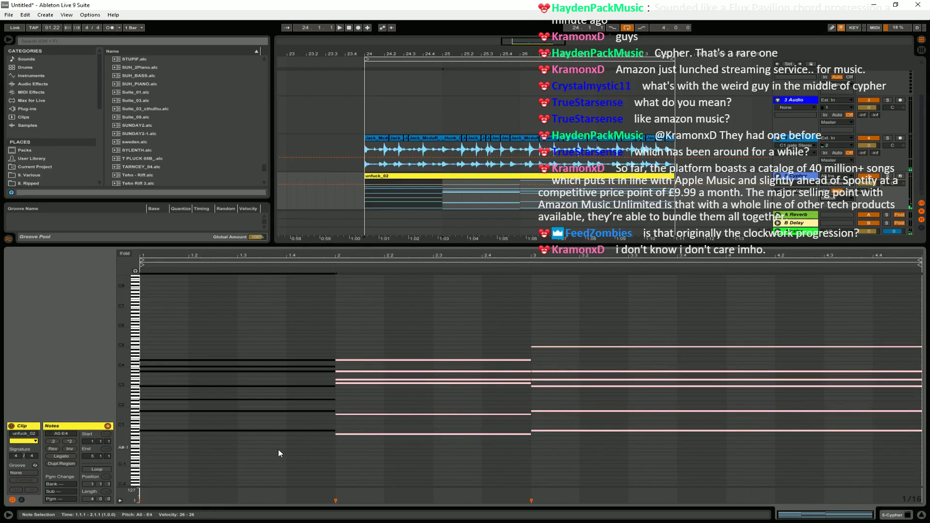
{"action": "key", "text": "space"}
Raise the first chord's top note to E4 and the note below its upper cluster to D3.
{"action": "left_click", "coordinate": [303, 353]}
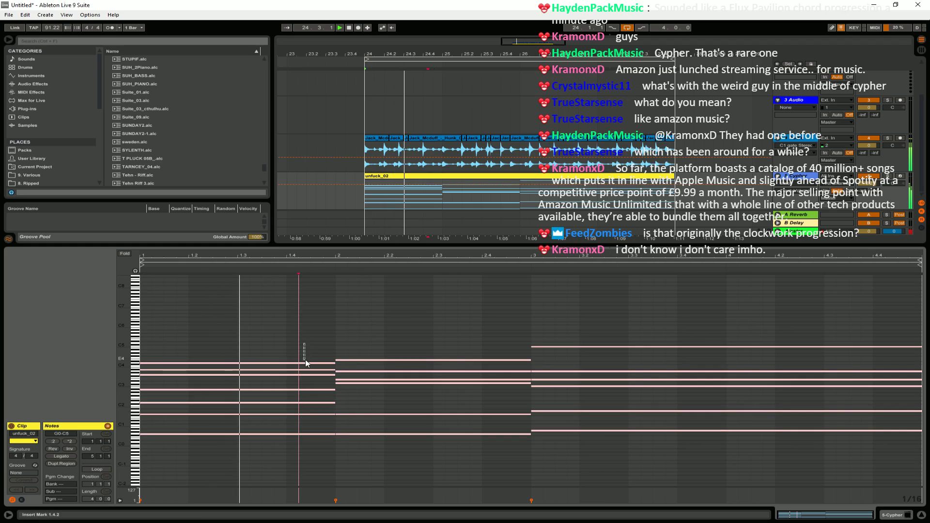
{"action": "left_click_drag", "start_coordinate": [279, 348], "coordinate": [293, 365]}
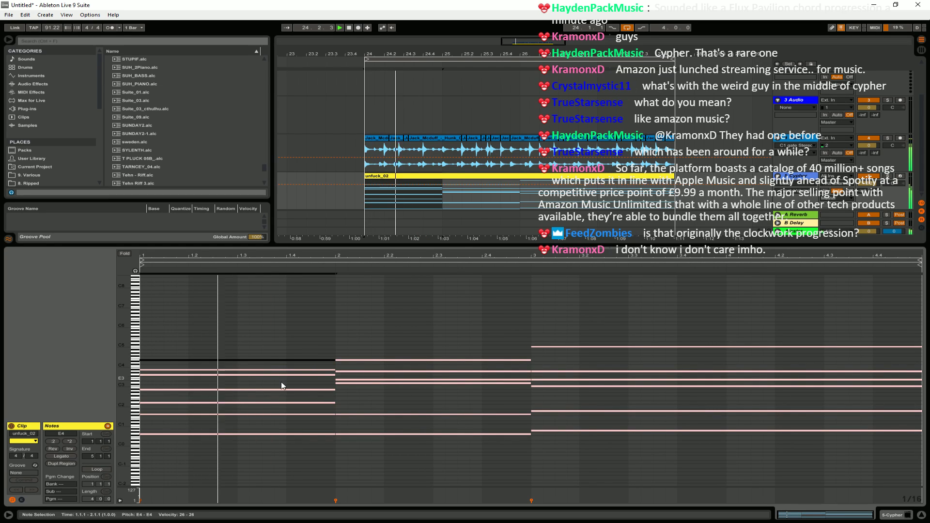
{"action": "left_click", "coordinate": [274, 388]}
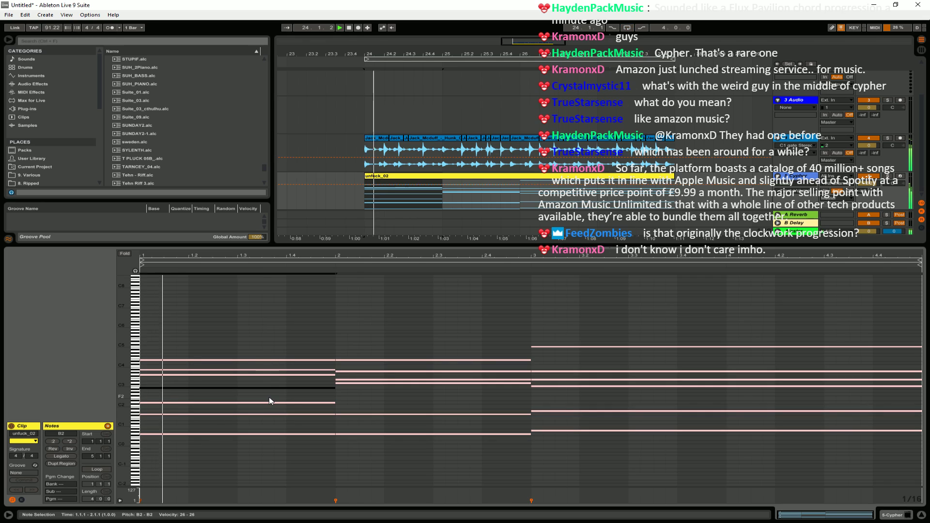
{"action": "key", "text": "Up"}
{"action": "key", "text": "Up"}
{"action": "key", "text": "Up"}
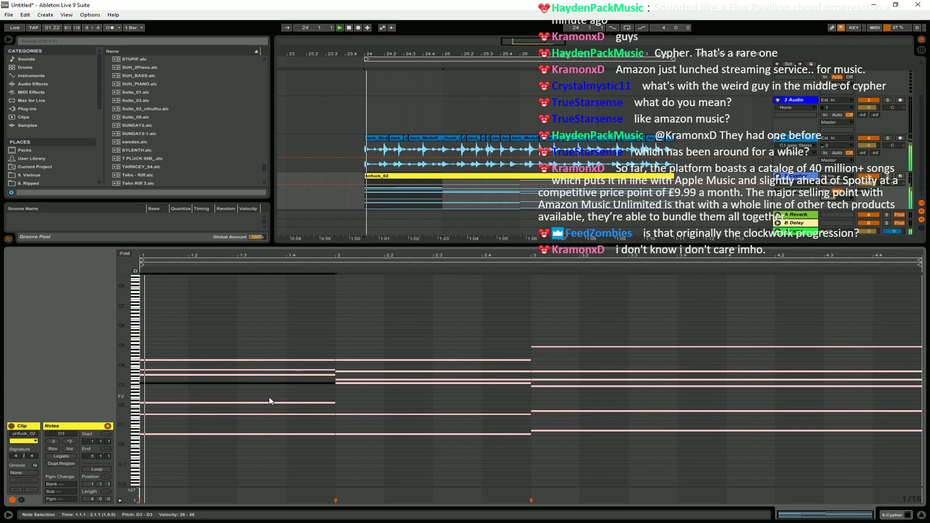
Delete the two notes between D3 and E4 in the first chord and play the loop.
{"action": "mouse_move", "coordinate": [270, 383]}
{"action": "left_mouse_down"}
{"action": "mouse_move", "coordinate": [274, 359]}
{"action": "mouse_move", "coordinate": [275, 369]}
{"action": "left_mouse_up"}
{"action": "left_click", "coordinate": [275, 375], "text": "shift"}
{"action": "key", "text": "Delete"}
{"action": "key", "text": "space"}
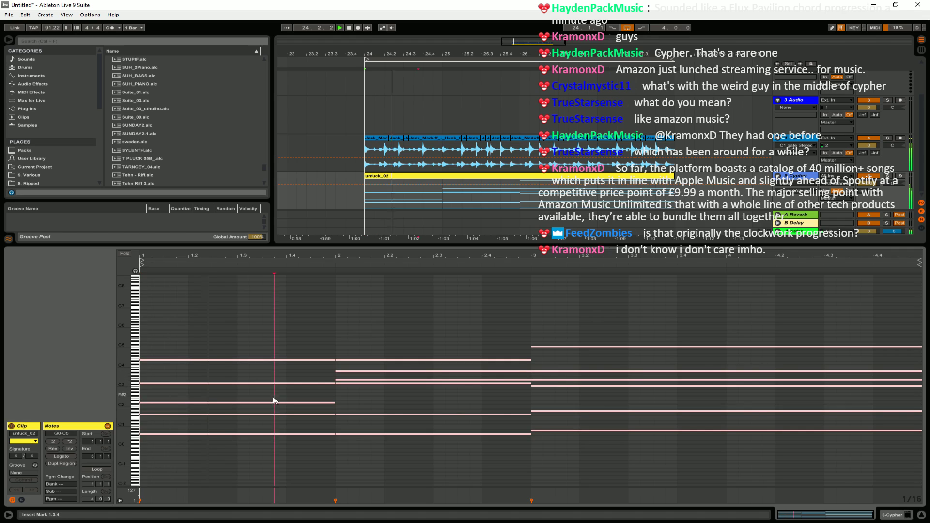
Raise the first chord's third-lowest note to G2 while auditioning the loop.
{"action": "left_click", "coordinate": [271, 402]}
{"action": "key", "text": "space"}
{"action": "key", "text": "Up"}
{"action": "key", "text": "Up"}
{"action": "key", "text": "space"}
{"action": "key", "text": "Up"}
{"action": "key", "text": "space"}
{"action": "key", "text": "space"}
{"action": "key", "text": "space"}
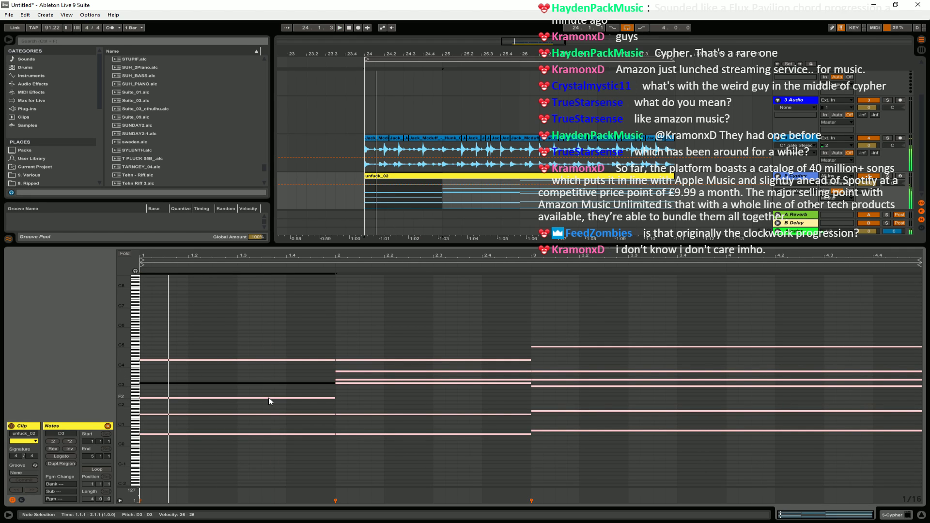
{"action": "key", "text": "space"}
{"action": "key", "text": "space"}
{"action": "left_click", "coordinate": [287, 398]}
{"action": "key", "text": "Up"}
{"action": "key", "text": "Up"}
{"action": "key", "text": "space"}
Lower the first chord's top note from E4 to B3 and play the result.
{"action": "left_click", "coordinate": [290, 348]}
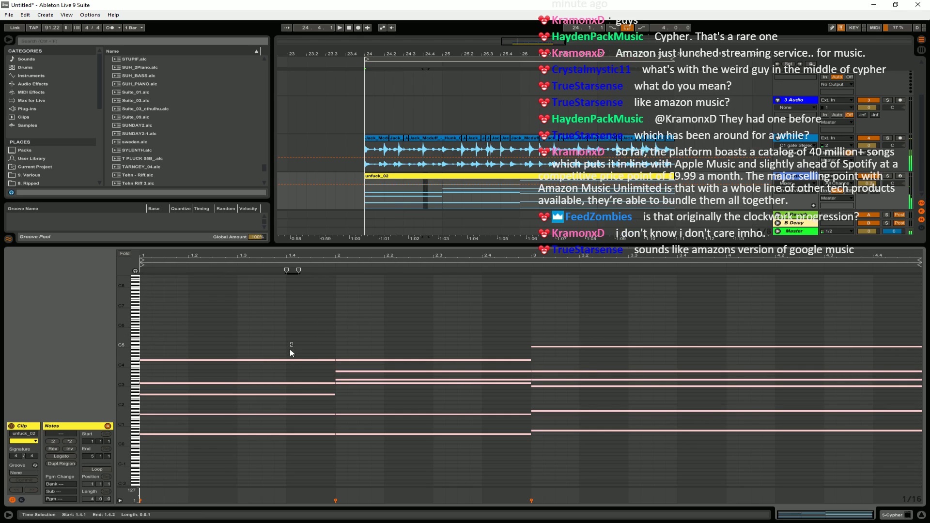
{"action": "left_click", "coordinate": [253, 364]}
{"action": "key", "text": "Down"}
{"action": "key", "text": "Down"}
{"action": "key", "text": "Down"}
{"action": "key", "text": "Down"}
{"action": "key", "text": "space"}
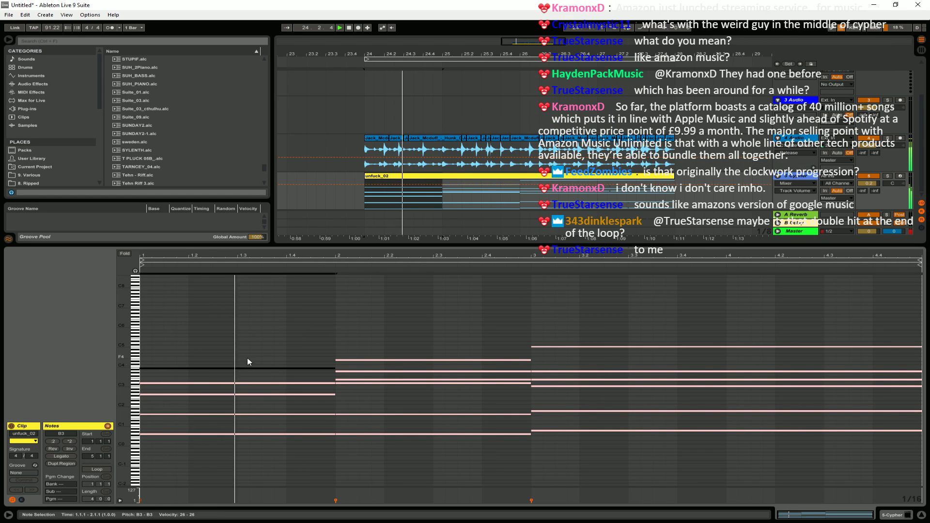
Remove the E4 note from the second chord, add a copy of its D3 note a few semitones lower, and audition the progression.
{"action": "left_click_drag", "start_coordinate": [403, 332], "coordinate": [403, 402]}
{"action": "key", "text": "space"}
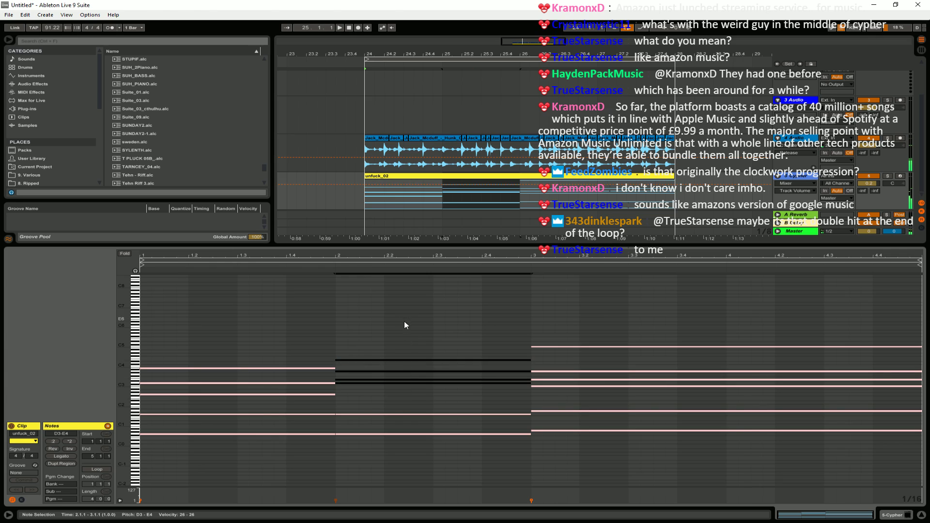
{"action": "left_click", "coordinate": [423, 365]}
{"action": "key", "text": "space"}
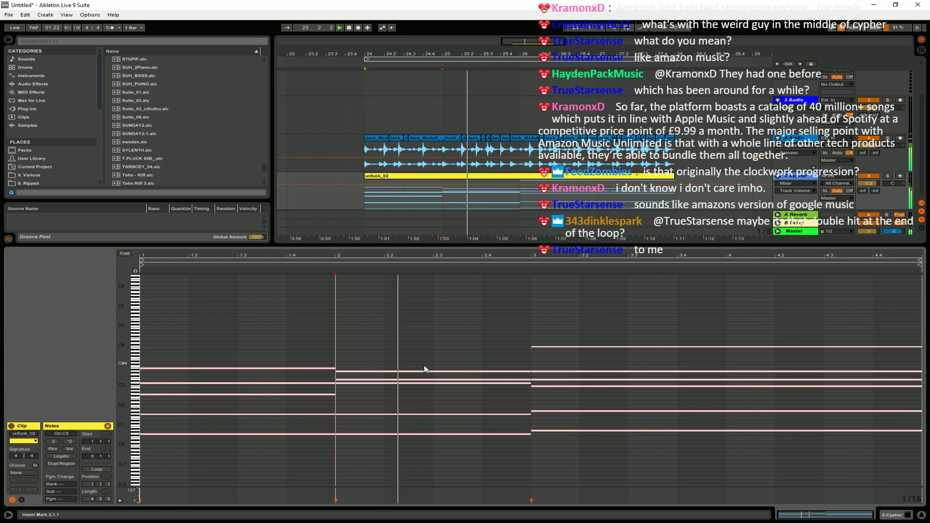
{"action": "left_click", "coordinate": [353, 383]}
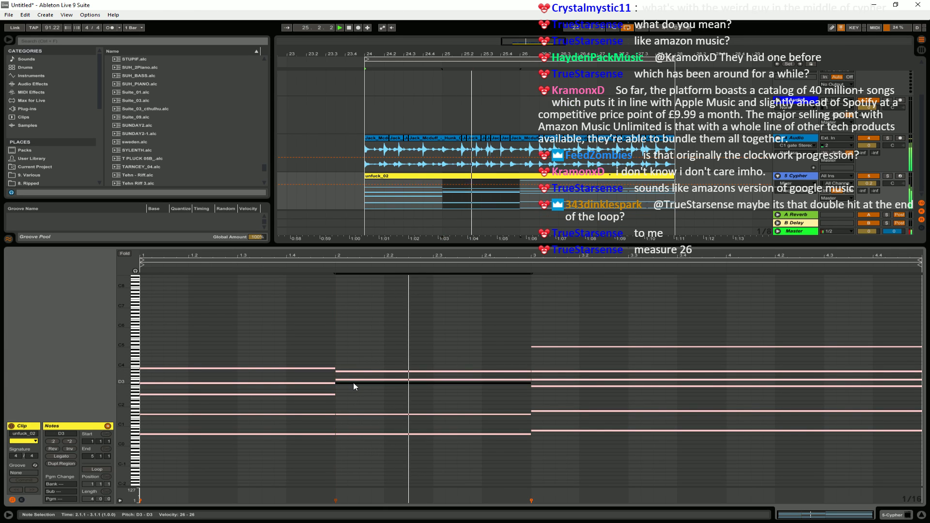
{"action": "mouse_move", "coordinate": [353, 383]}
{"action": "left_mouse_down"}
{"action": "mouse_move", "coordinate": [355, 400]}
{"action": "mouse_move", "coordinate": [353, 389]}
{"action": "left_mouse_up"}
{"action": "left_click", "coordinate": [337, 349]}
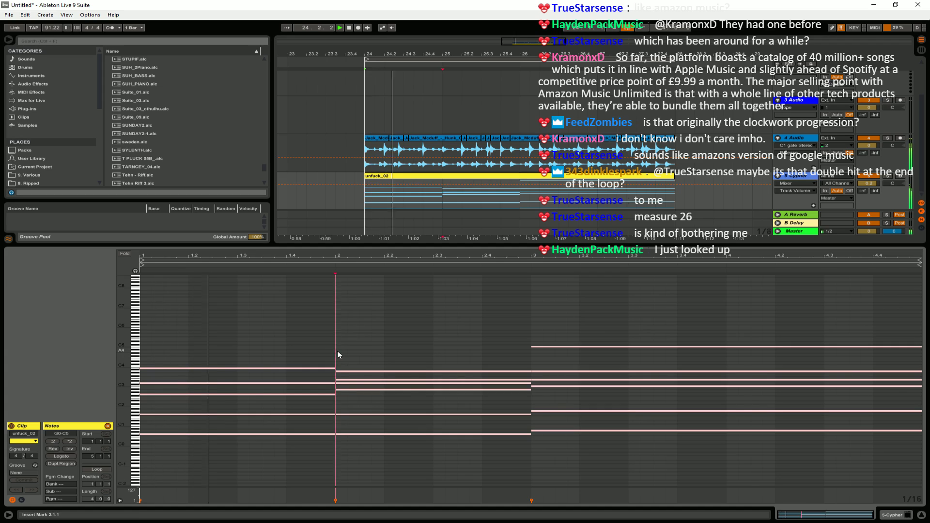
{"action": "left_click", "coordinate": [531, 364]}
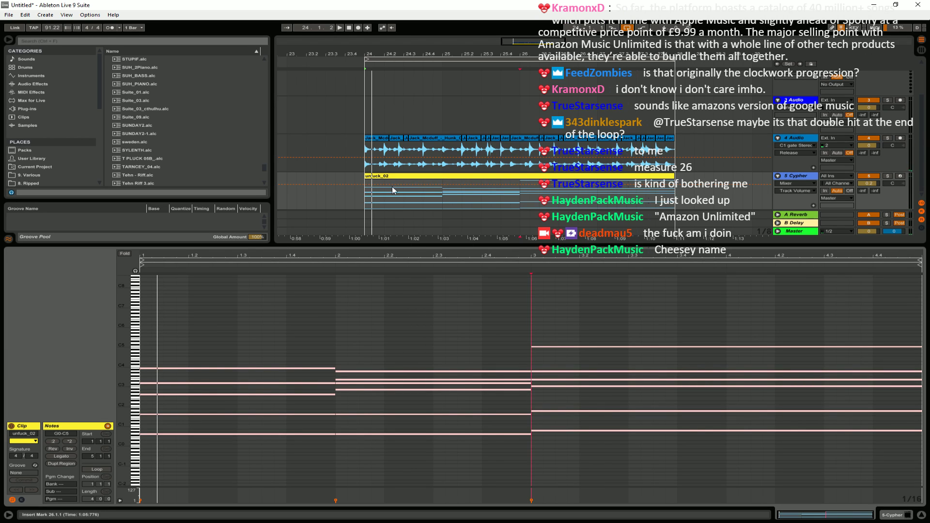
Delete the unfuck_02 clip from the Cypher track and play the remaining drum break.
{"action": "left_click", "coordinate": [459, 176]}
{"action": "key", "text": "End"}
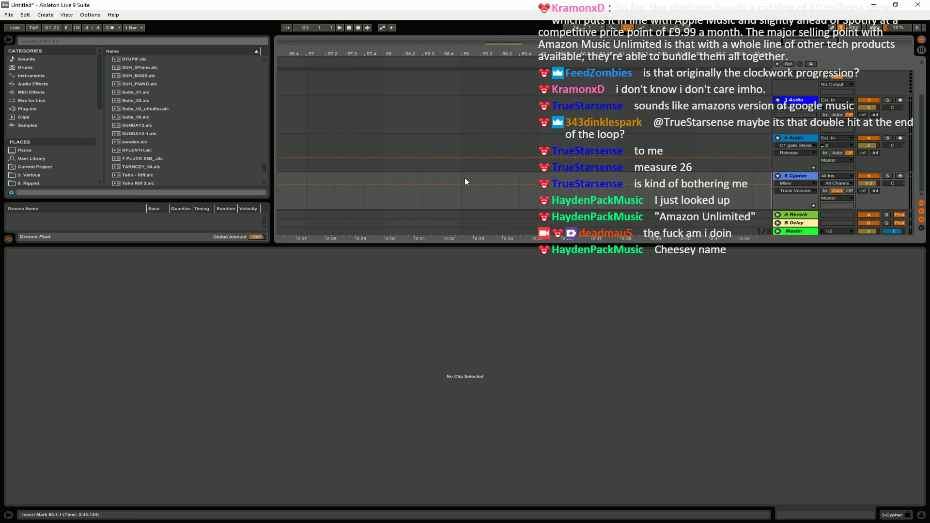
{"action": "left_click_drag", "start_coordinate": [488, 52], "coordinate": [692, 52]}
{"action": "left_click", "coordinate": [448, 177]}
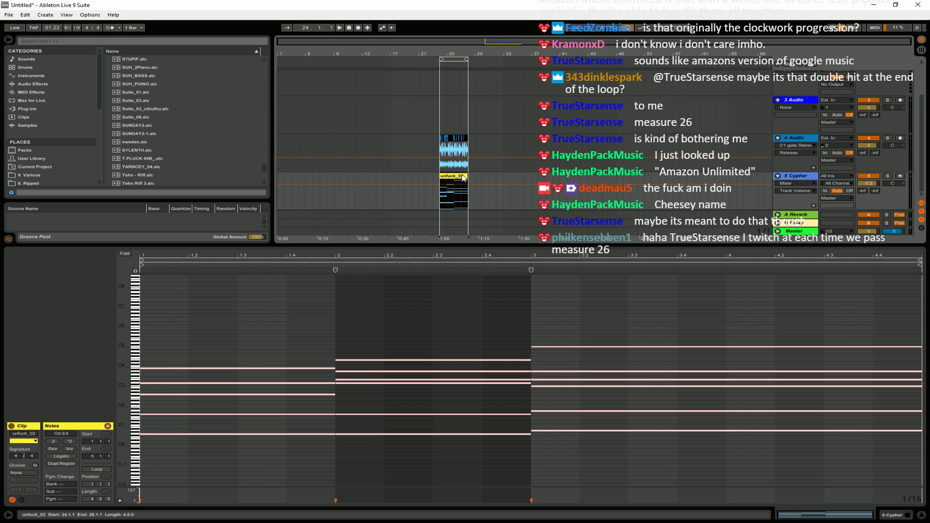
{"action": "key", "text": "Delete"}
{"action": "key", "text": "space"}
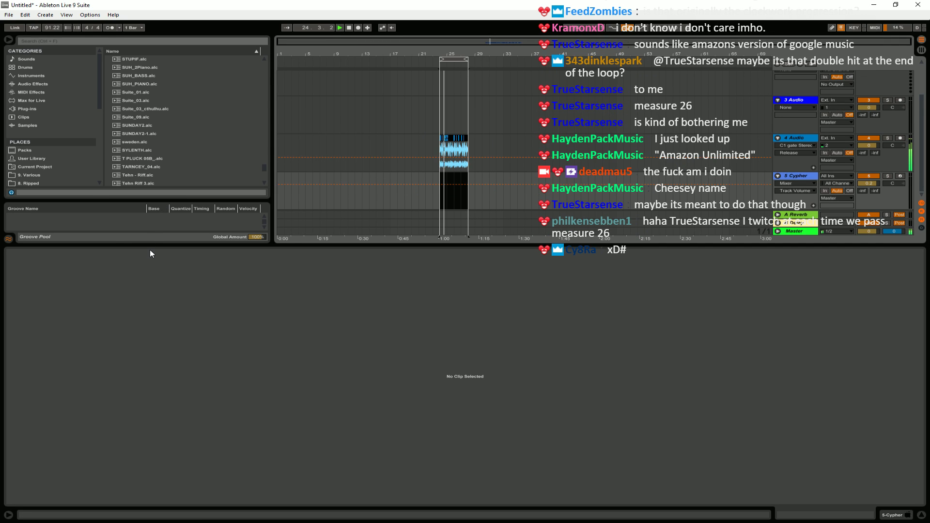
Shrink the clip view, browse the Ableton Clips folder, and place MELODICA 6b.alc on the Cypher track at bar 24.
{"action": "left_click_drag", "start_coordinate": [150, 246], "coordinate": [130, 409]}
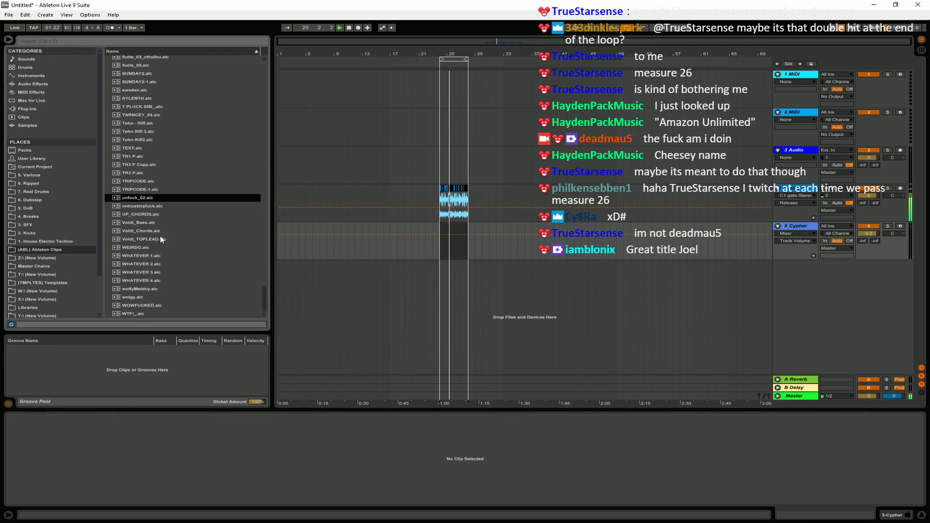
{"action": "scroll", "coordinate": [126, 310], "scroll_direction": "up", "scroll_amount": 5}
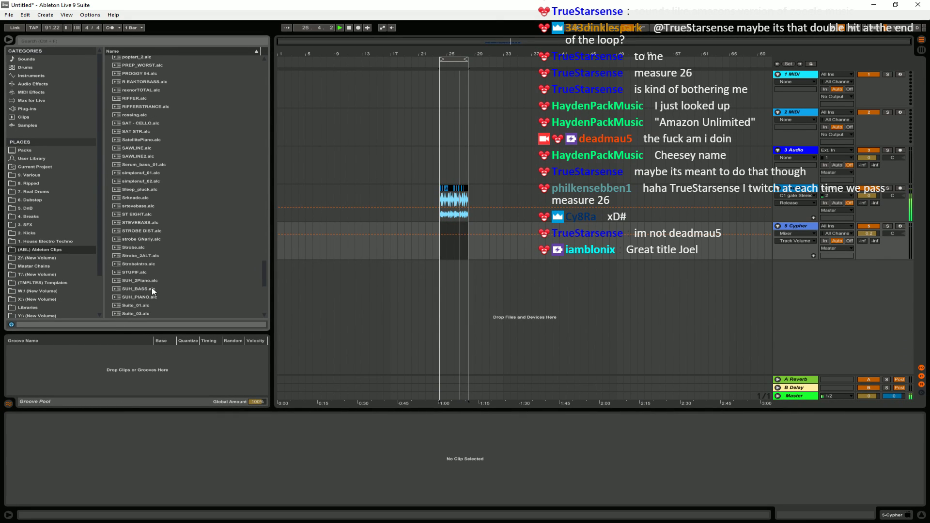
{"action": "scroll", "coordinate": [153, 291], "scroll_direction": "up", "scroll_amount": 6}
{"action": "scroll", "coordinate": [153, 198], "scroll_direction": "up", "scroll_amount": 3}
{"action": "scroll", "coordinate": [128, 287], "scroll_direction": "up", "scroll_amount": 5}
{"action": "scroll", "coordinate": [147, 287], "scroll_direction": "up", "scroll_amount": 5}
{"action": "scroll", "coordinate": [149, 280], "scroll_direction": "up", "scroll_amount": 1}
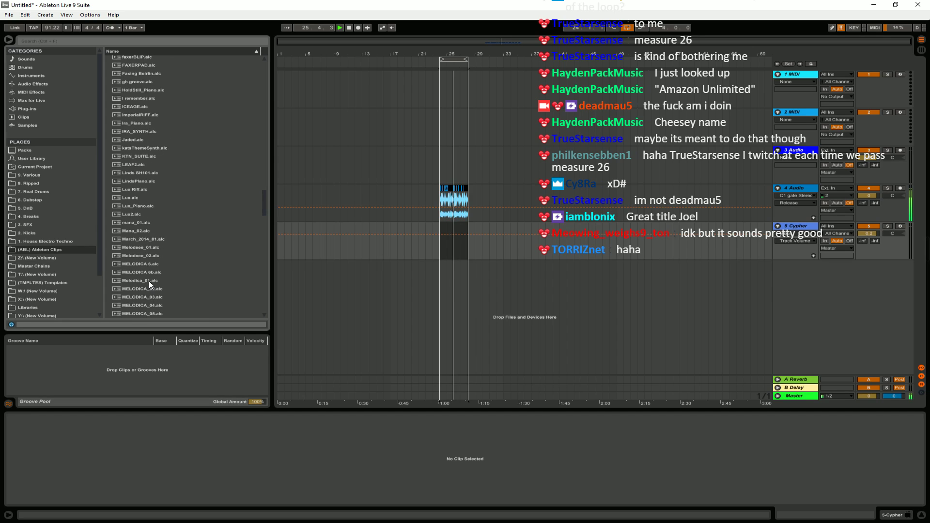
{"action": "left_click_drag", "start_coordinate": [150, 273], "coordinate": [441, 240]}
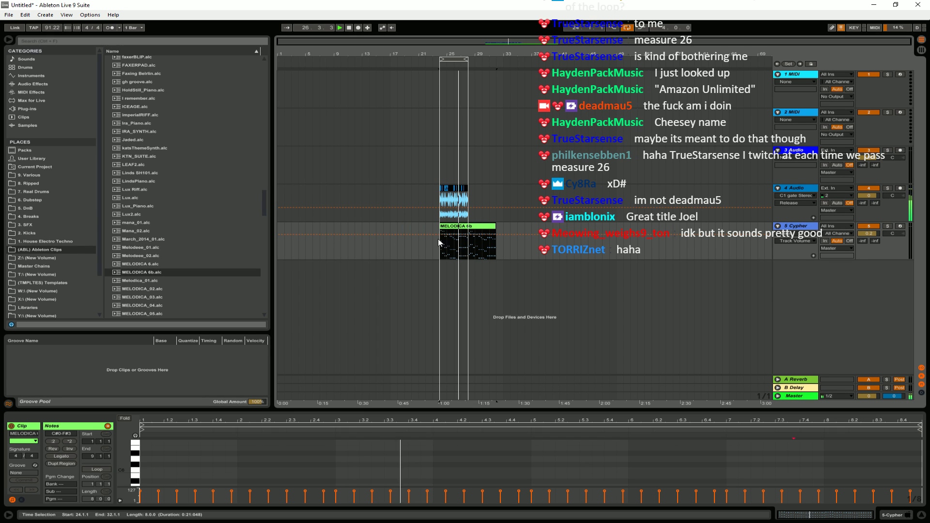
Lower the Cypher track's volume and mute the track.
{"action": "scroll", "coordinate": [870, 236], "scroll_direction": "up", "scroll_amount": 5}
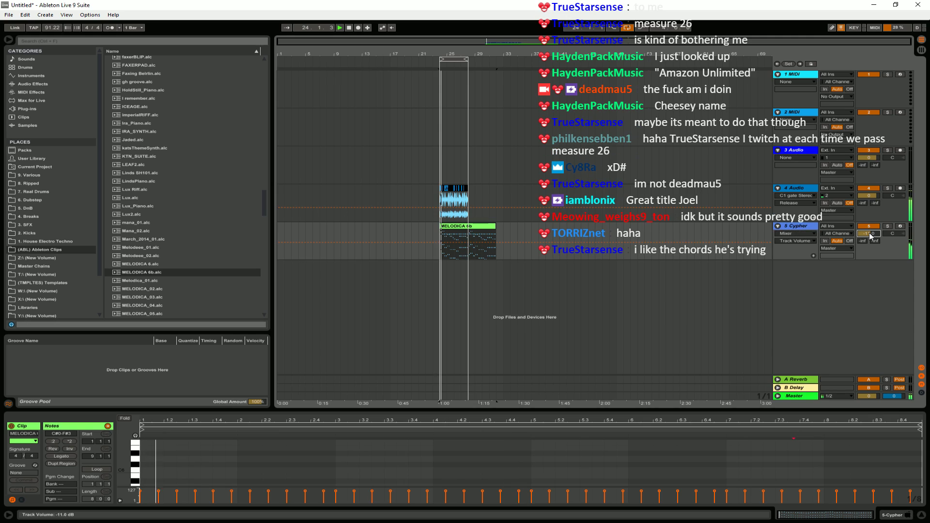
{"action": "left_click", "coordinate": [871, 226]}
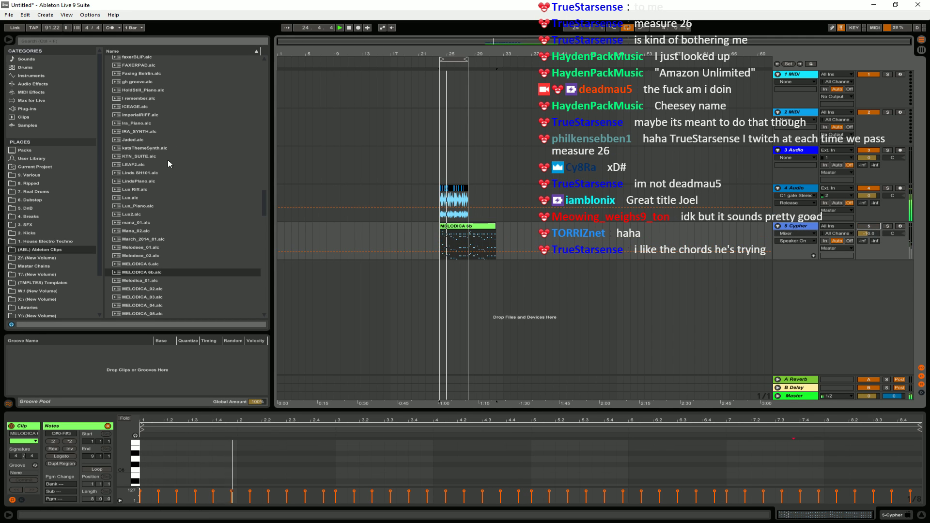
Replace the MELODICA 6b clip with the saved LEAF2 clip at bar 24 on the Cypher track, then unmute the track and adjust its volume.
{"action": "scroll", "coordinate": [124, 206], "scroll_direction": "up", "scroll_amount": 5}
{"action": "left_click_drag", "start_coordinate": [121, 257], "coordinate": [441, 241]}
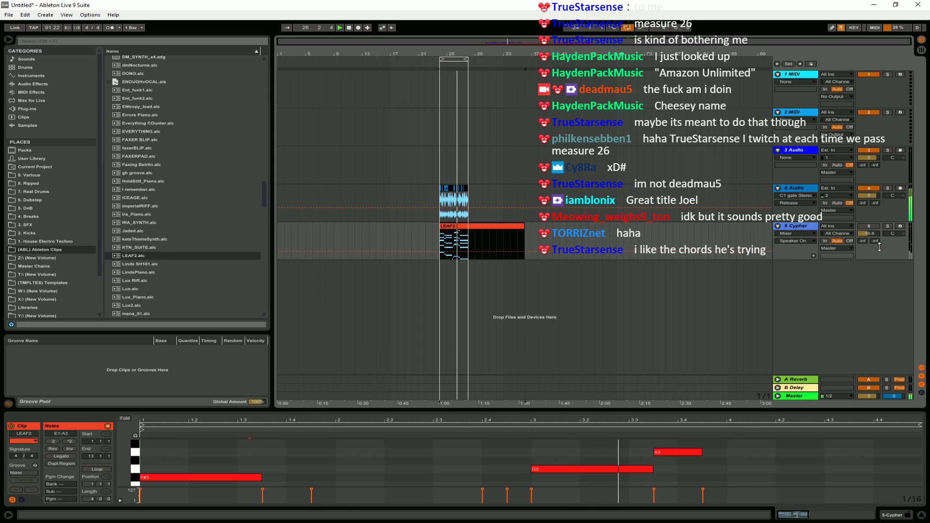
{"action": "left_click", "coordinate": [870, 226]}
{"action": "left_click_drag", "start_coordinate": [871, 236], "coordinate": [872, 234]}
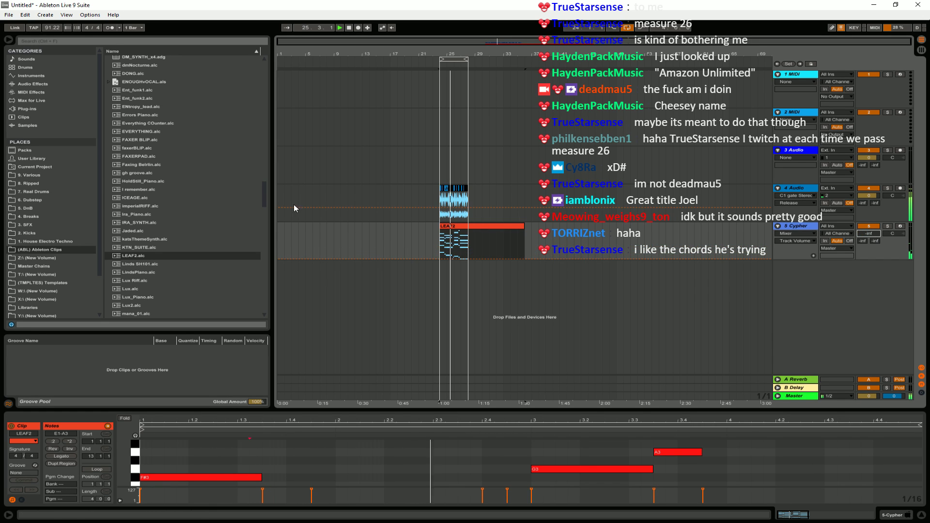
Find clar.alc in the Ableton Clips folder and place it at bar 24 on the Cypher track.
{"action": "scroll", "coordinate": [171, 187], "scroll_direction": "up", "scroll_amount": 5}
{"action": "scroll", "coordinate": [183, 160], "scroll_direction": "up", "scroll_amount": 15}
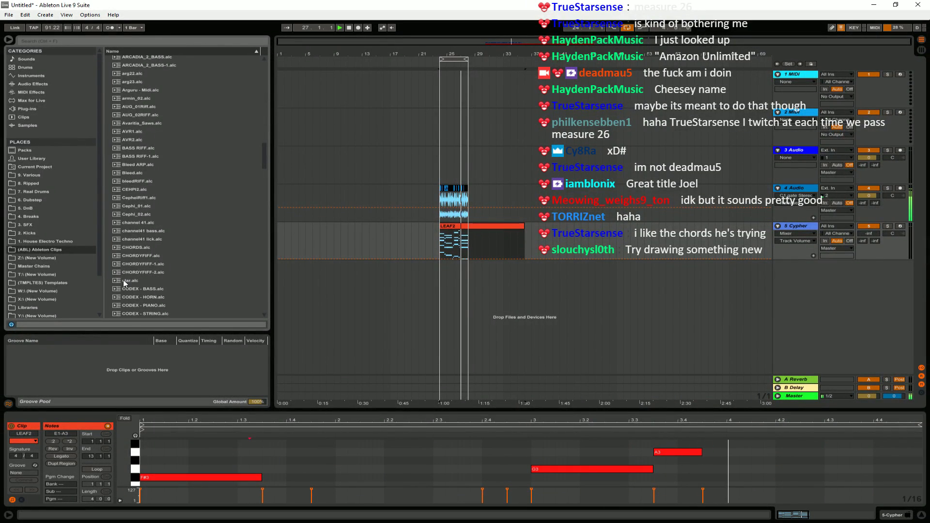
{"action": "left_click", "coordinate": [123, 280]}
{"action": "left_click_drag", "start_coordinate": [443, 248], "coordinate": [443, 247]}
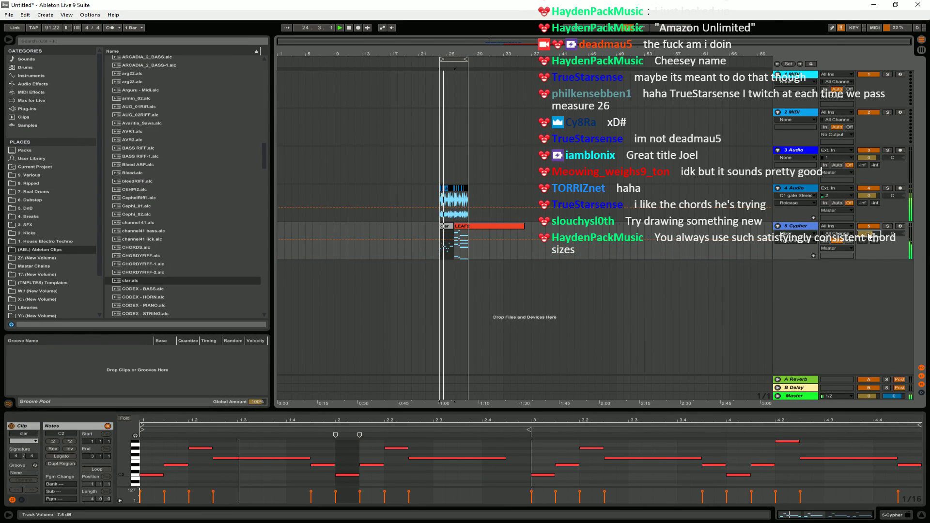
Place 7v2.alc from the Ableton Clips folder at bar 24 on the Cypher track, then solo the track and raise its volume.
{"action": "scroll", "coordinate": [135, 167], "scroll_direction": "up", "scroll_amount": 5}
{"action": "scroll", "coordinate": [145, 184], "scroll_direction": "up", "scroll_amount": 15}
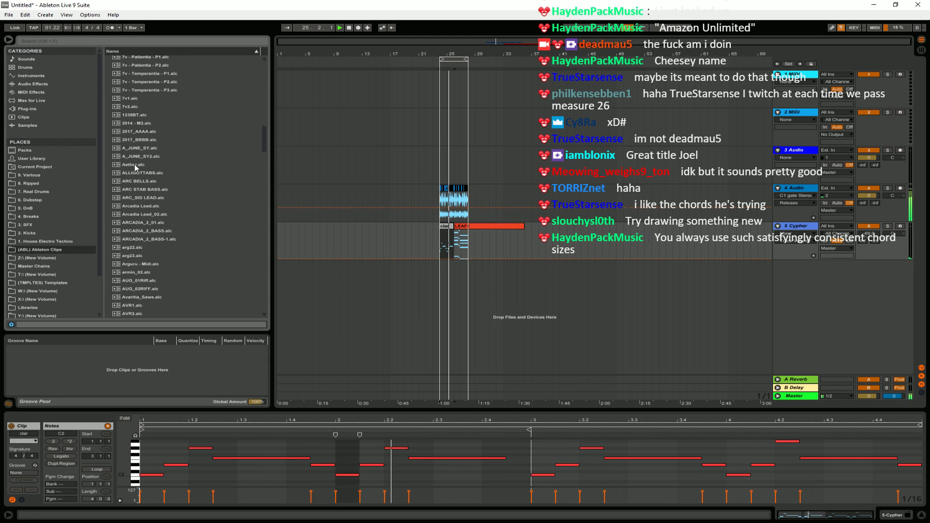
{"action": "scroll", "coordinate": [195, 232], "scroll_direction": "down", "scroll_amount": 3}
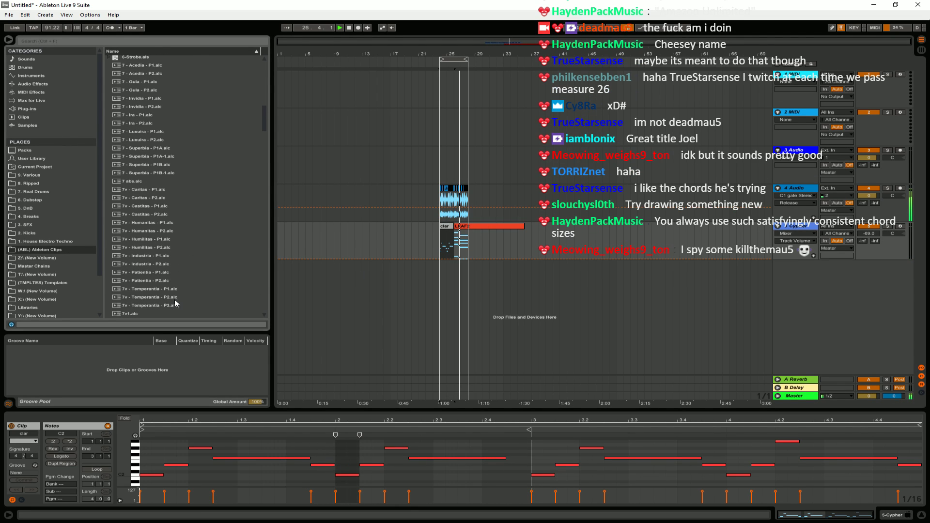
{"action": "scroll", "coordinate": [180, 296], "scroll_direction": "down", "scroll_amount": 4}
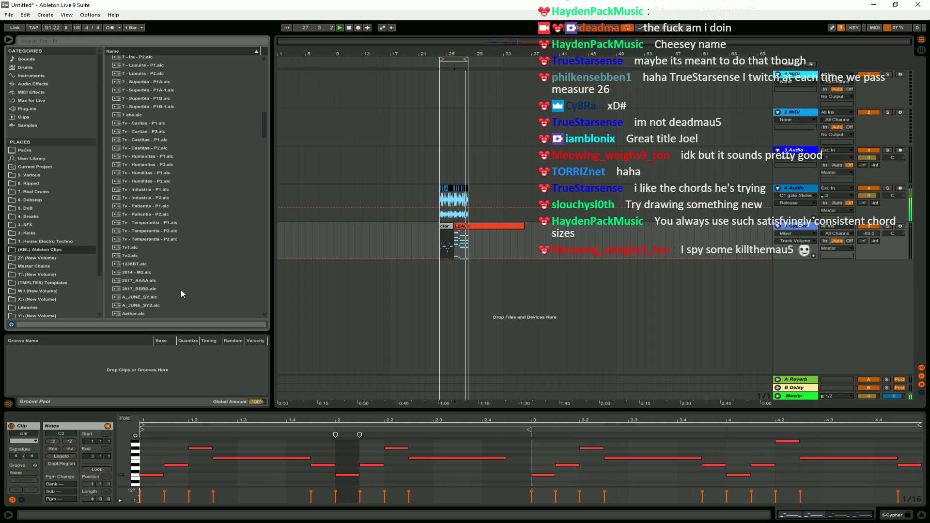
{"action": "scroll", "coordinate": [184, 285], "scroll_direction": "up", "scroll_amount": 1}
{"action": "scroll", "coordinate": [162, 290], "scroll_direction": "down", "scroll_amount": 2}
{"action": "left_click_drag", "start_coordinate": [136, 230], "coordinate": [444, 252]}
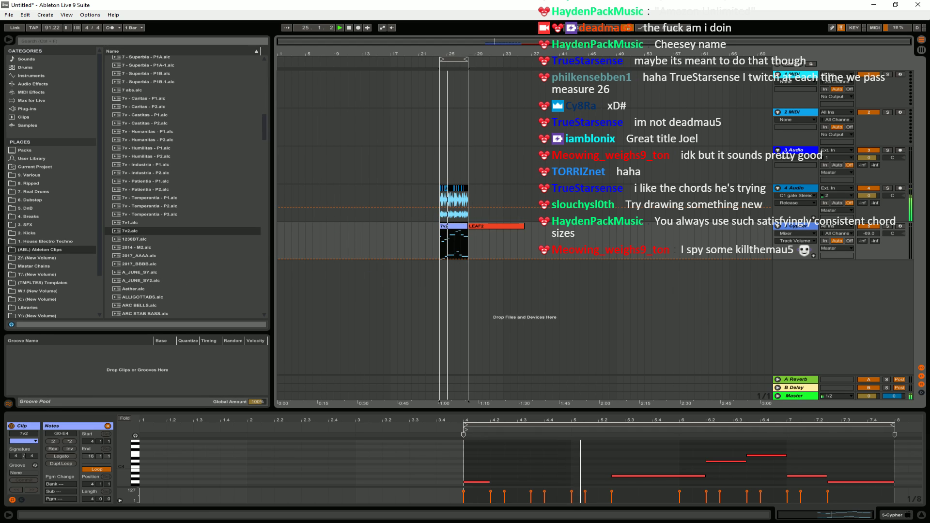
{"action": "key", "text": "space"}
{"action": "left_click_drag", "start_coordinate": [865, 231], "coordinate": [868, 234]}
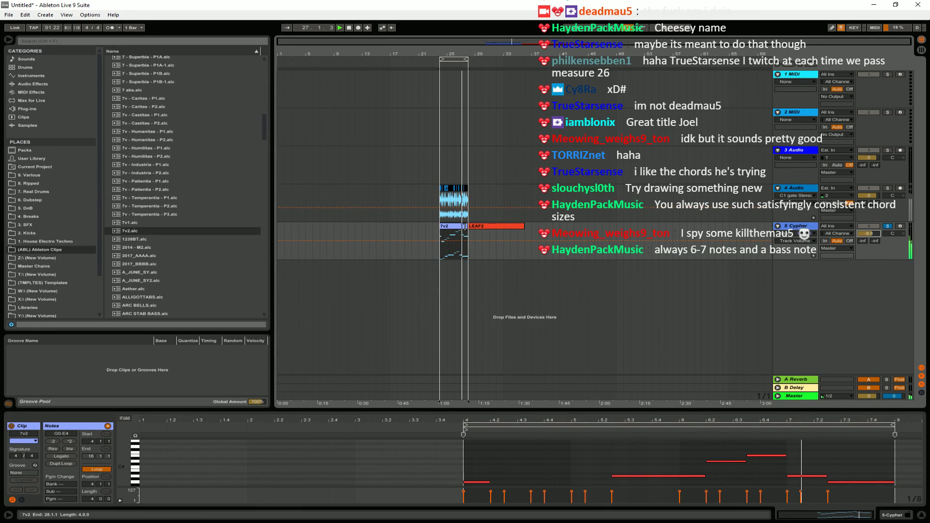
Open the 7v2 clip's notes, enlarge the clip view to show its full note range, and stop playback.
{"action": "left_click", "coordinate": [457, 226]}
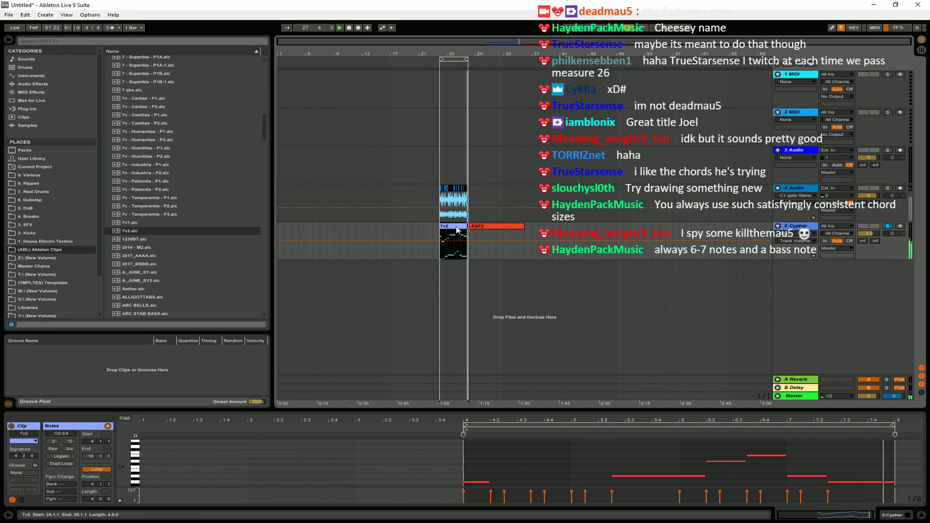
{"action": "left_click_drag", "start_coordinate": [445, 411], "coordinate": [446, 120]}
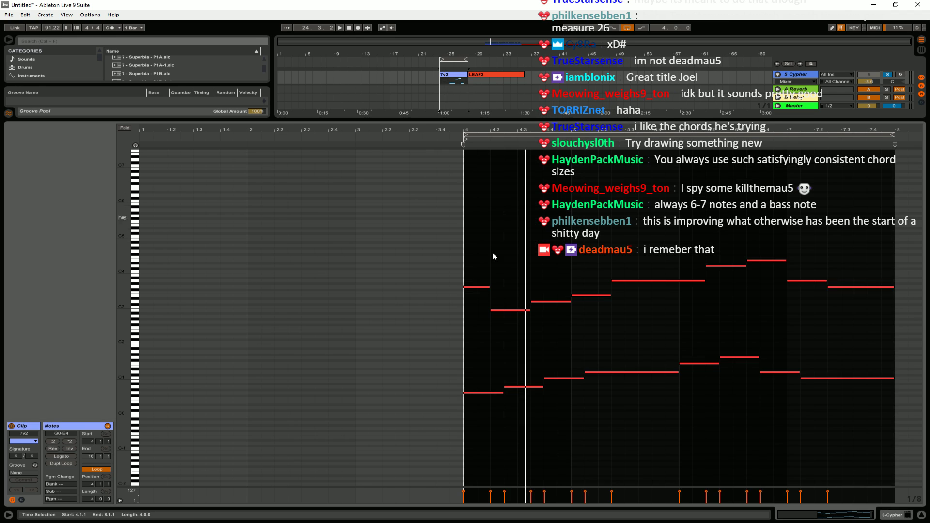
{"action": "left_click", "coordinate": [473, 273]}
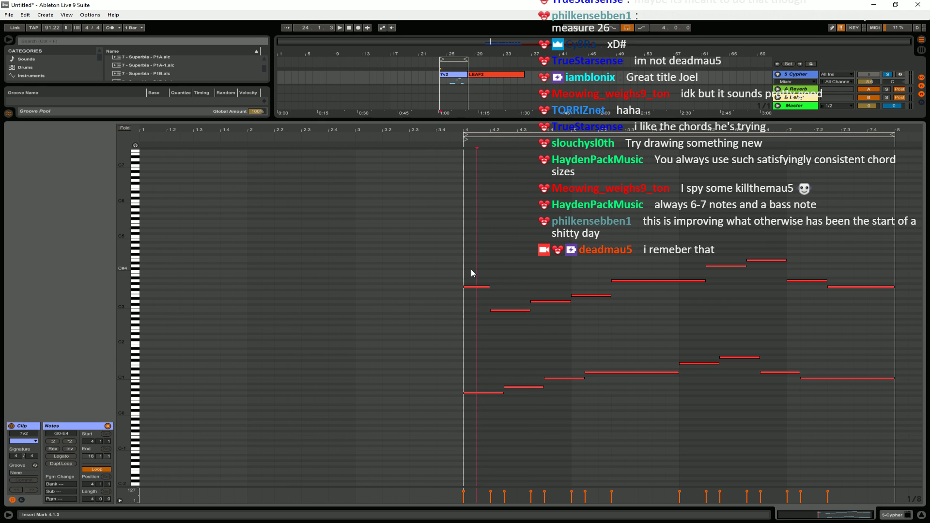
{"action": "left_click", "coordinate": [889, 516]}
{"action": "left_click", "coordinate": [863, 519]}
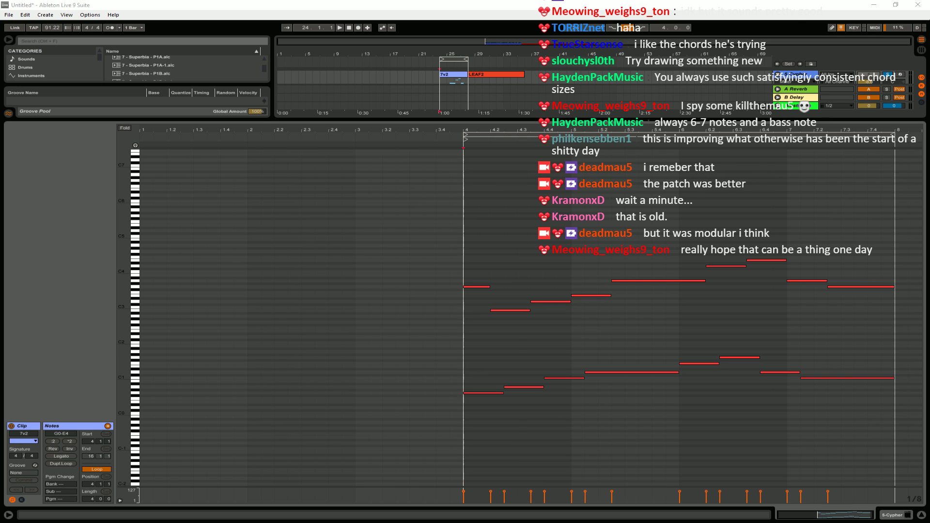
Switch to the browser window with the deadmau5 Instagram profile and look through the older posts for music videos.
{"action": "left_click_drag", "start_coordinate": [929, 50], "coordinate": [315, 42]}
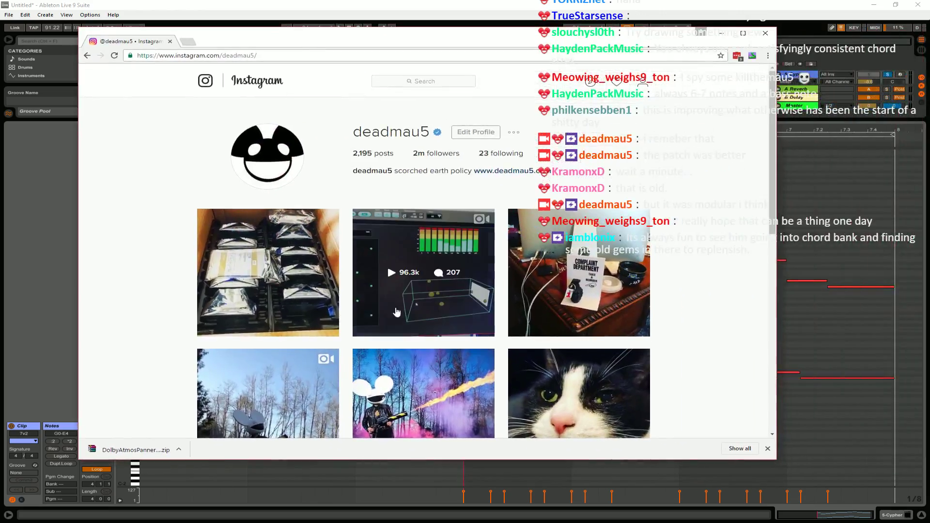
{"action": "scroll", "coordinate": [396, 310], "scroll_direction": "down", "scroll_amount": 10}
{"action": "left_click", "coordinate": [424, 358]}
{"action": "scroll", "coordinate": [445, 371], "scroll_direction": "down", "scroll_amount": 15}
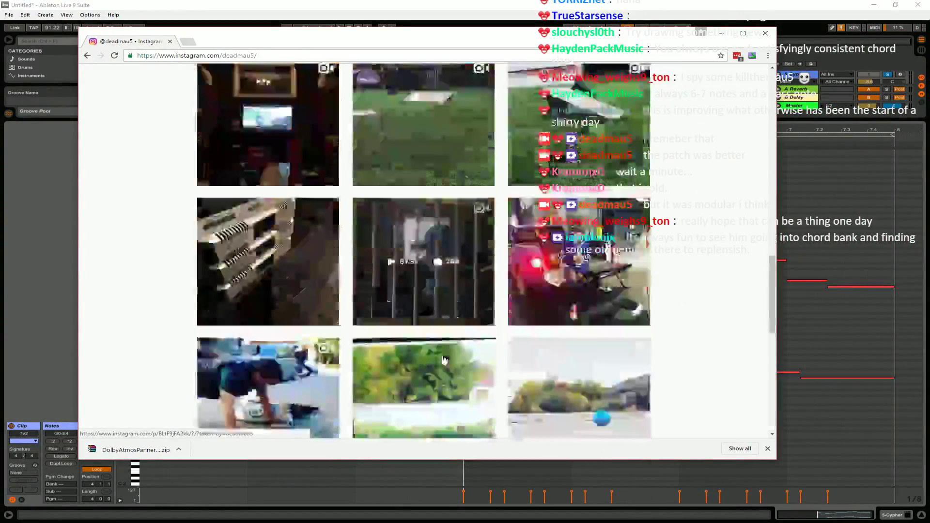
{"action": "scroll", "coordinate": [446, 363], "scroll_direction": "down", "scroll_amount": 15}
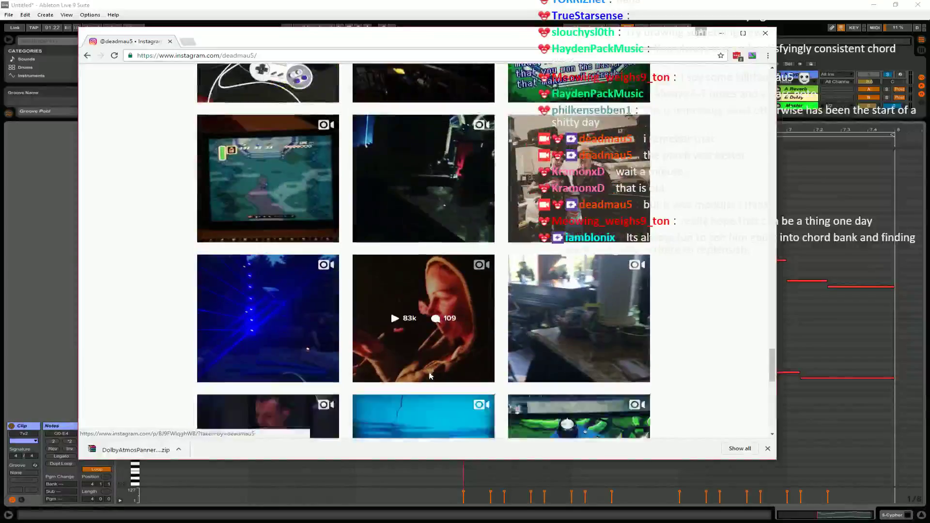
{"action": "scroll", "coordinate": [434, 376], "scroll_direction": "down", "scroll_amount": 10}
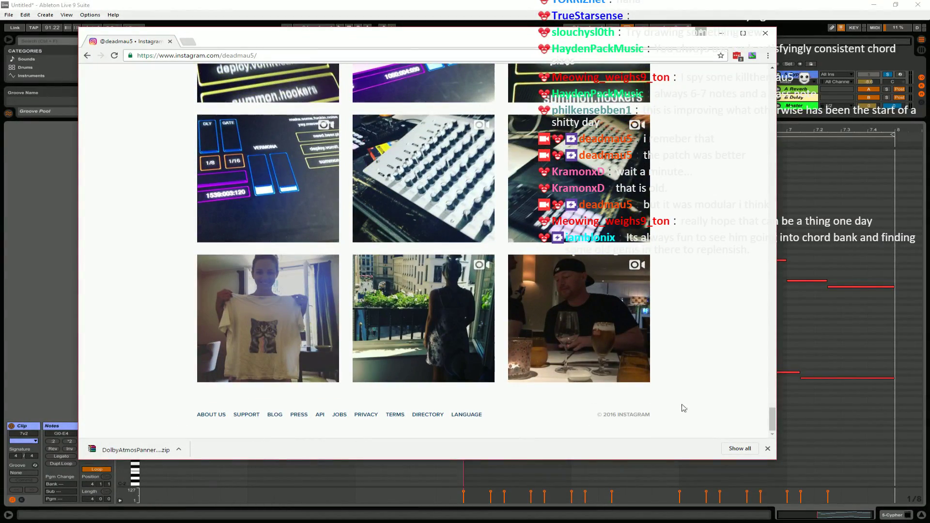
{"action": "left_click_drag", "start_coordinate": [774, 420], "coordinate": [750, 467]}
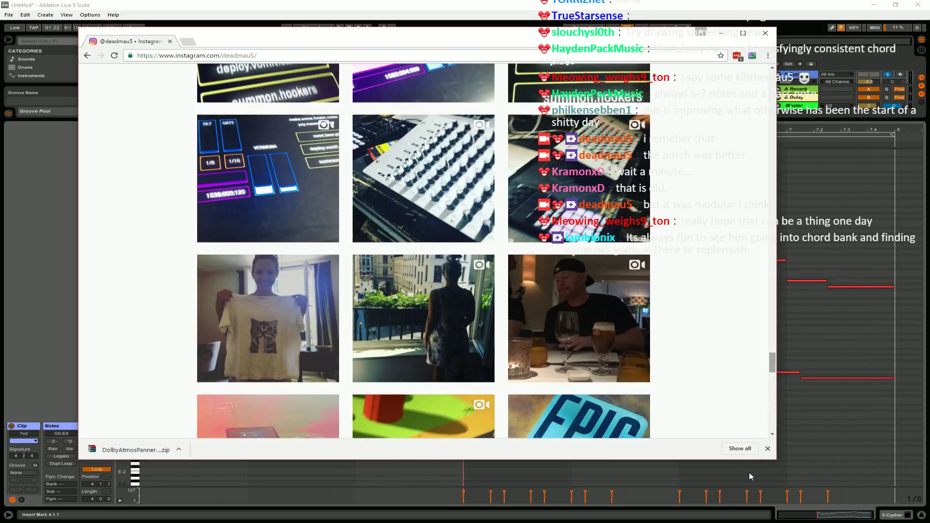
{"action": "scroll", "coordinate": [771, 426], "scroll_direction": "down", "scroll_amount": 15}
{"action": "scroll", "coordinate": [741, 380], "scroll_direction": "down", "scroll_amount": 15}
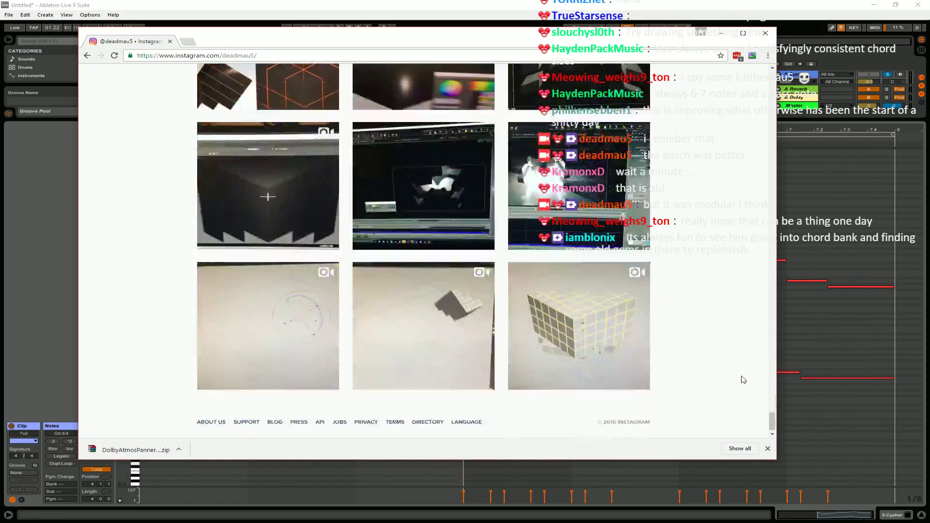
{"action": "scroll", "coordinate": [712, 372], "scroll_direction": "down", "scroll_amount": 5}
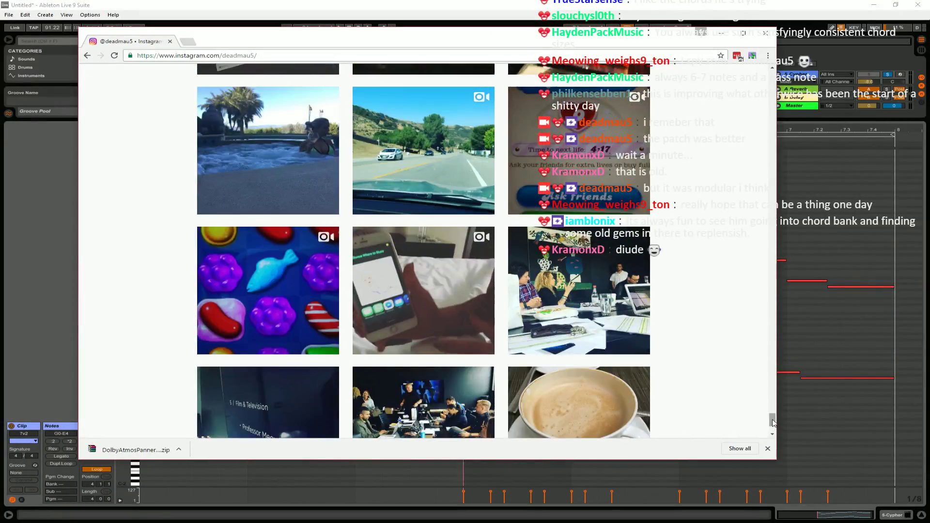
{"action": "scroll", "coordinate": [771, 436], "scroll_direction": "down", "scroll_amount": 5}
{"action": "scroll", "coordinate": [758, 403], "scroll_direction": "down", "scroll_amount": 12}
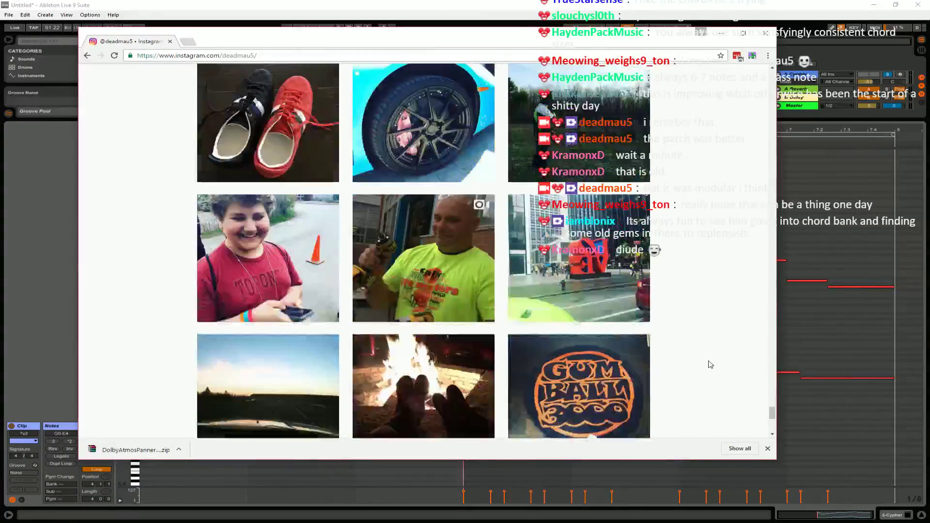
{"action": "scroll", "coordinate": [683, 357], "scroll_direction": "down", "scroll_amount": 15}
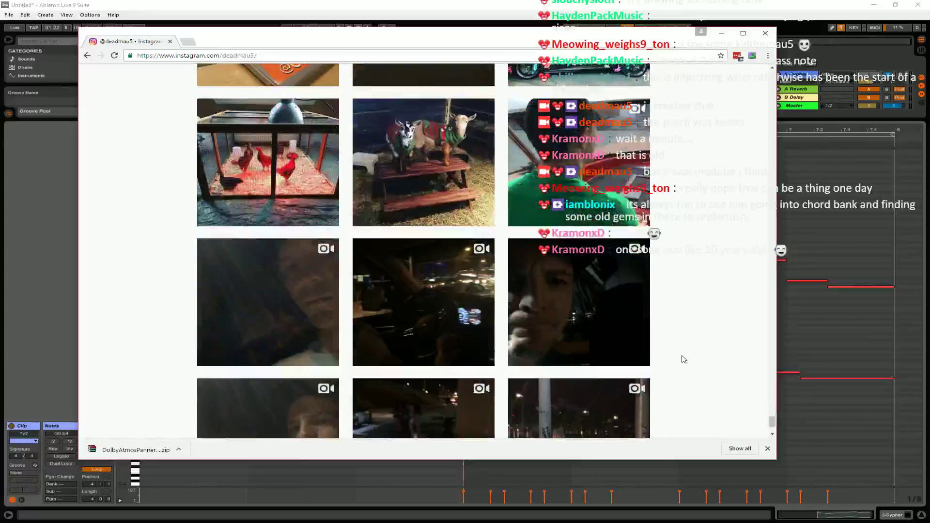
{"action": "scroll", "coordinate": [728, 373], "scroll_direction": "down", "scroll_amount": 8}
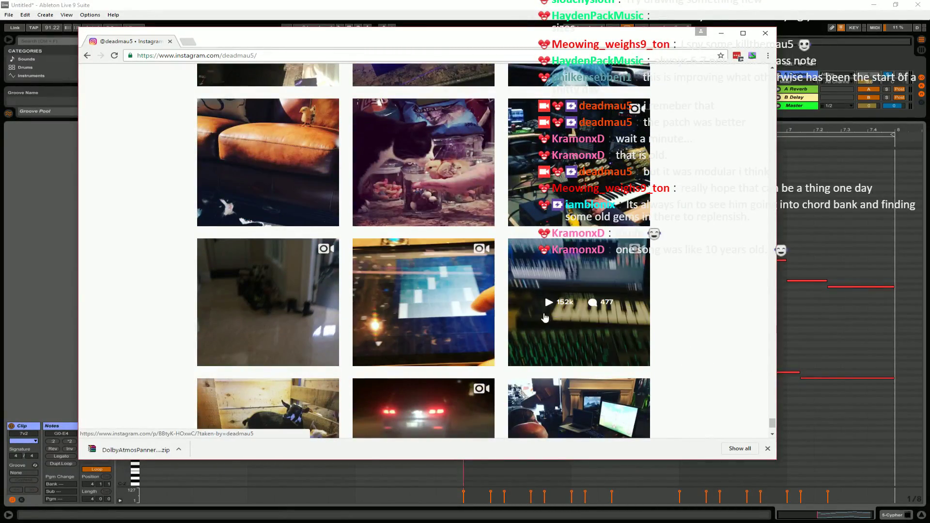
Open and play the video post showing a finger on a blue tablet note grid, then close it.
{"action": "left_click", "coordinate": [391, 309]}
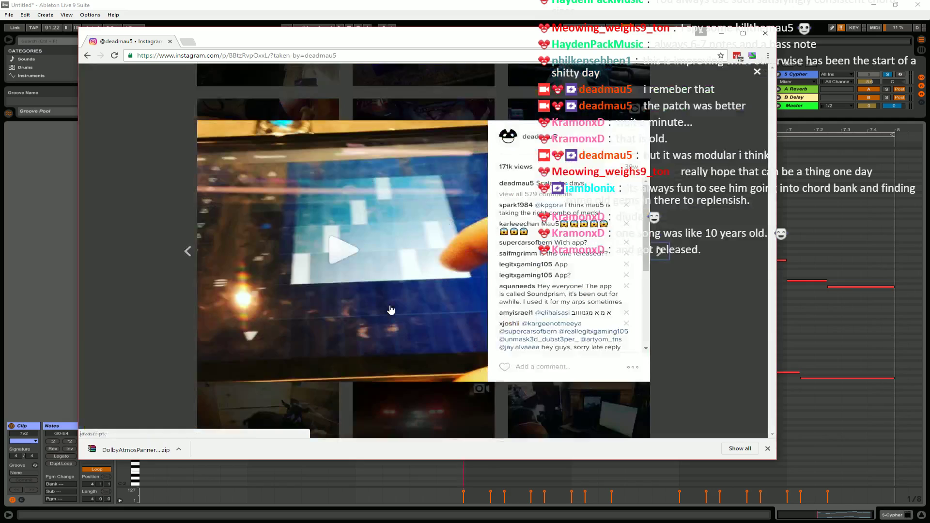
{"action": "left_click", "coordinate": [339, 251]}
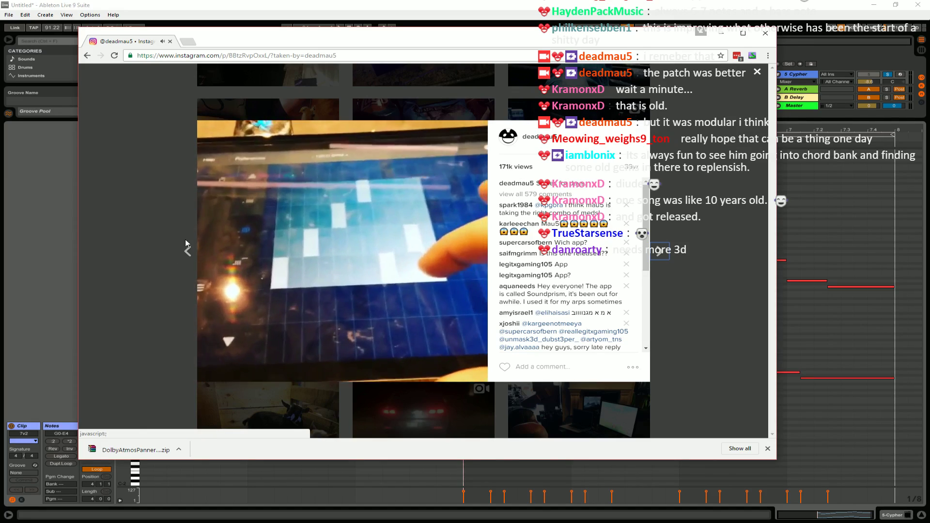
{"action": "left_click", "coordinate": [130, 260]}
Open and play the neighbouring video post with the piano keyboard thumbnail, then close it.
{"action": "left_click", "coordinate": [567, 294]}
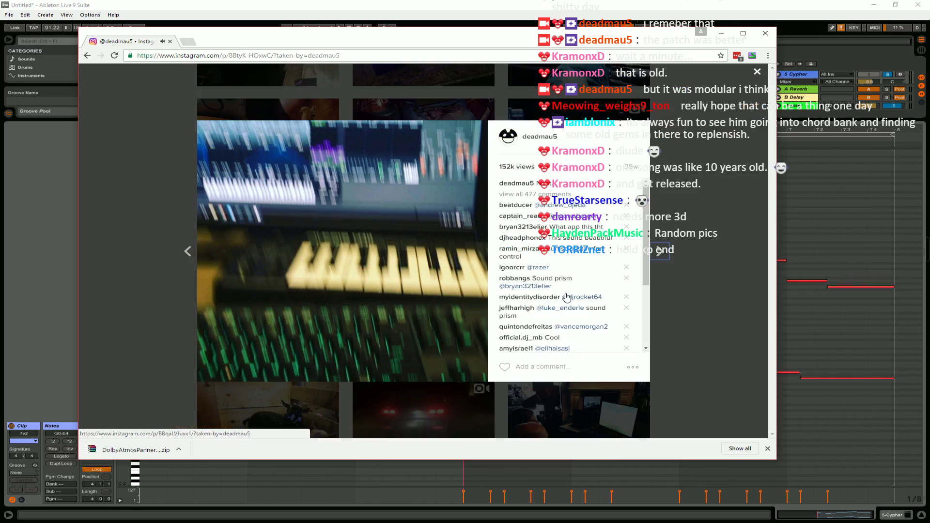
{"action": "left_click", "coordinate": [327, 255]}
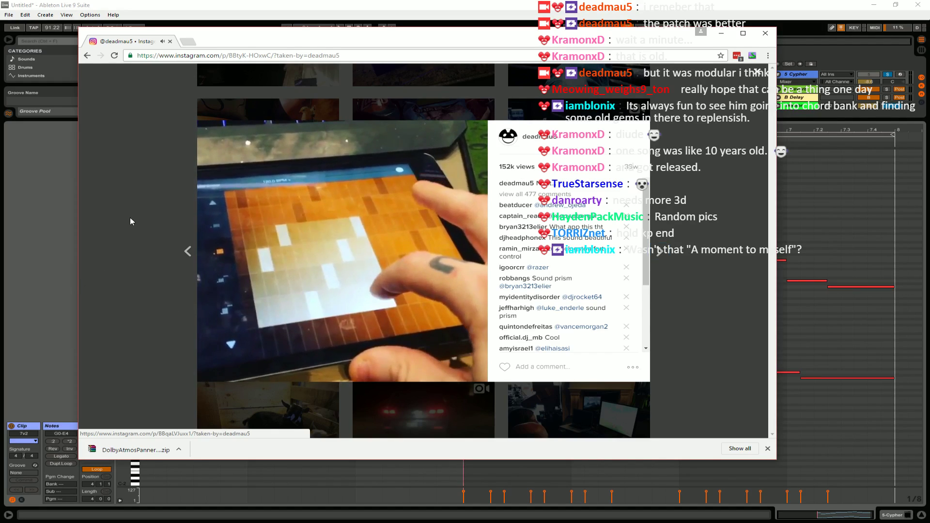
{"action": "left_click", "coordinate": [130, 217]}
Find the video post showing audio plug-in windows on a monitor, play it, and close it.
{"action": "scroll", "coordinate": [470, 299], "scroll_direction": "down", "scroll_amount": 3}
{"action": "scroll", "coordinate": [388, 310], "scroll_direction": "down", "scroll_amount": 6}
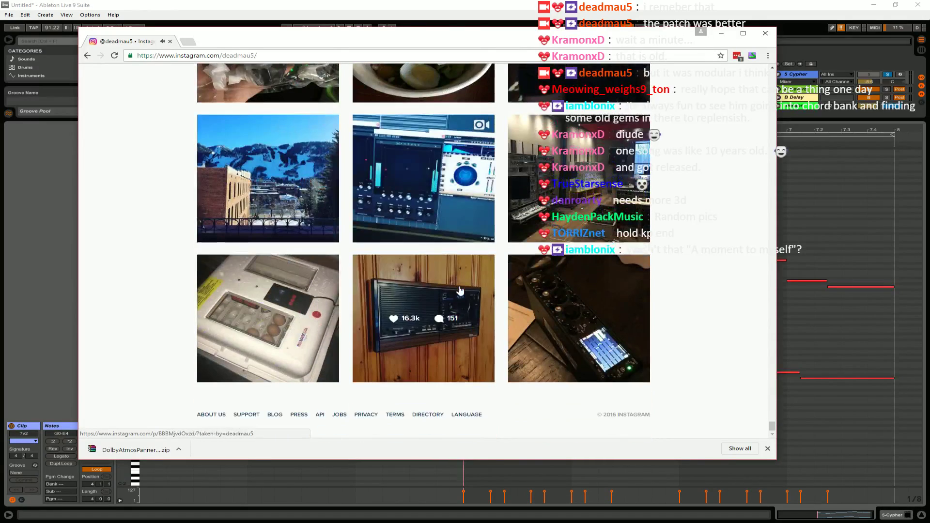
{"action": "left_click", "coordinate": [426, 166]}
{"action": "left_click", "coordinate": [337, 250]}
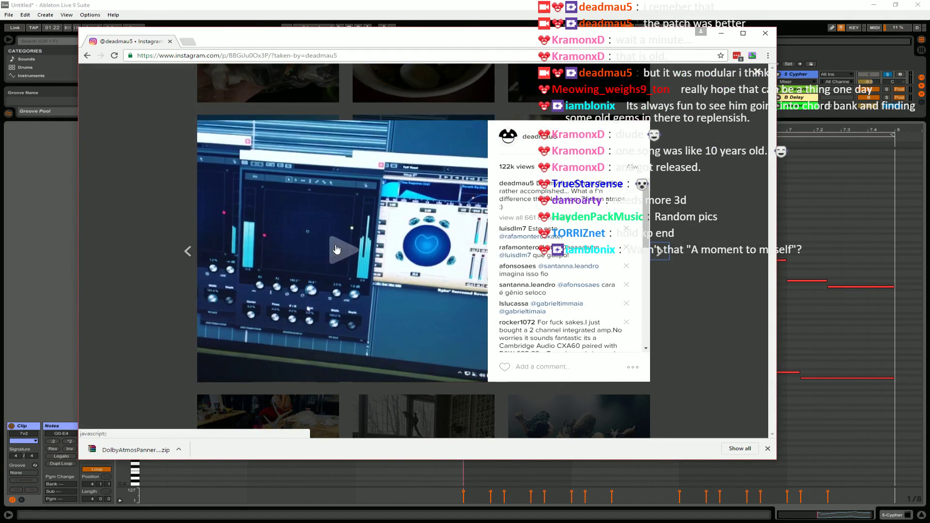
{"action": "left_click", "coordinate": [148, 253]}
Find the older neon-coloured video post whose caption ends in "Theme", play it, and close it.
{"action": "scroll", "coordinate": [426, 269], "scroll_direction": "down", "scroll_amount": 8}
{"action": "scroll", "coordinate": [431, 273], "scroll_direction": "down", "scroll_amount": 5}
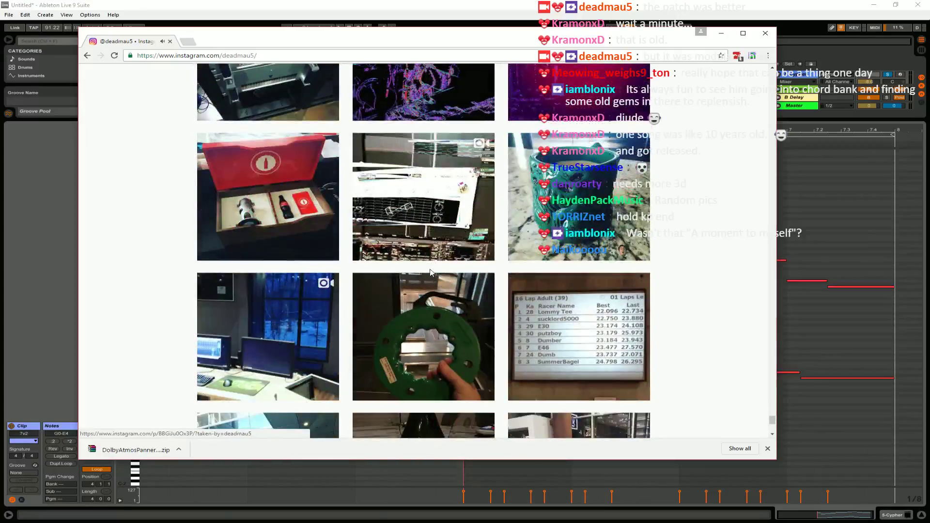
{"action": "scroll", "coordinate": [403, 215], "scroll_direction": "up", "scroll_amount": 3}
{"action": "left_click", "coordinate": [405, 199]}
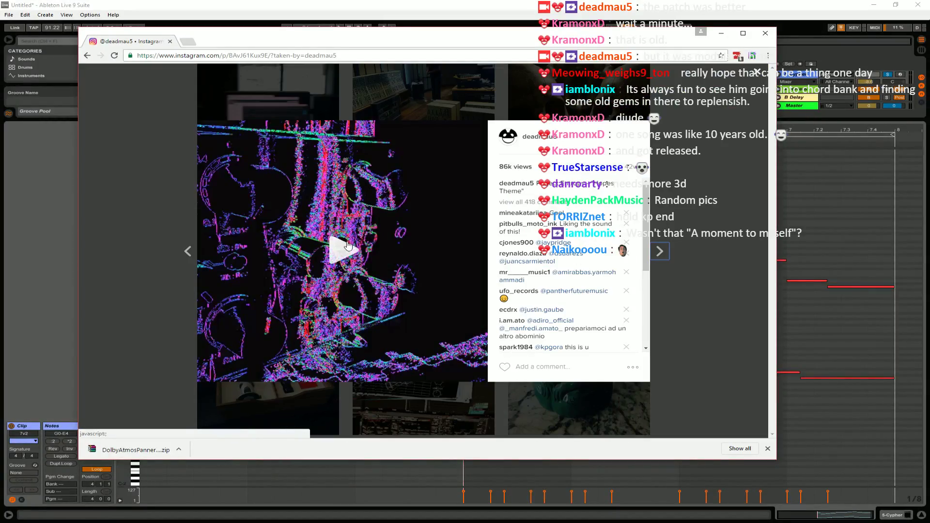
{"action": "left_click", "coordinate": [348, 245]}
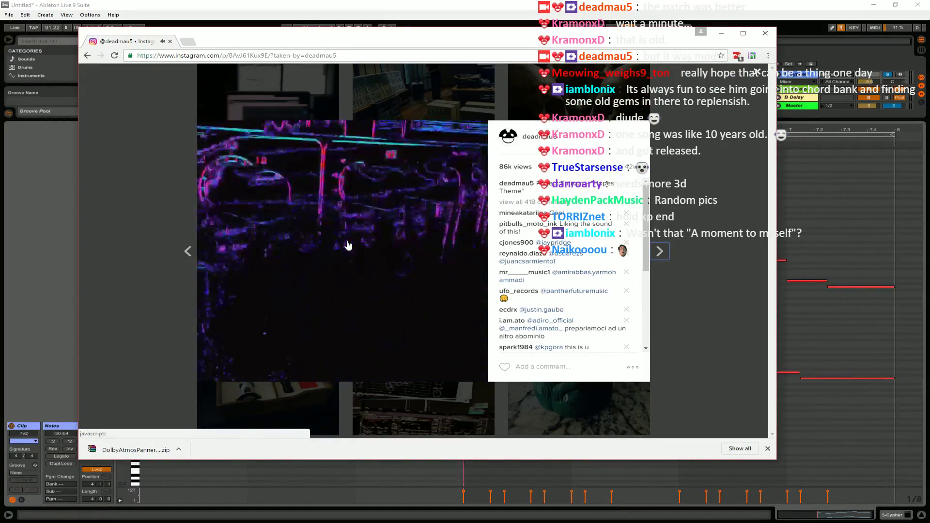
{"action": "left_click", "coordinate": [141, 268]}
Play the adjacent magenta video post captioned "awakens", close it, and continue down the profile.
{"action": "left_click", "coordinate": [460, 267]}
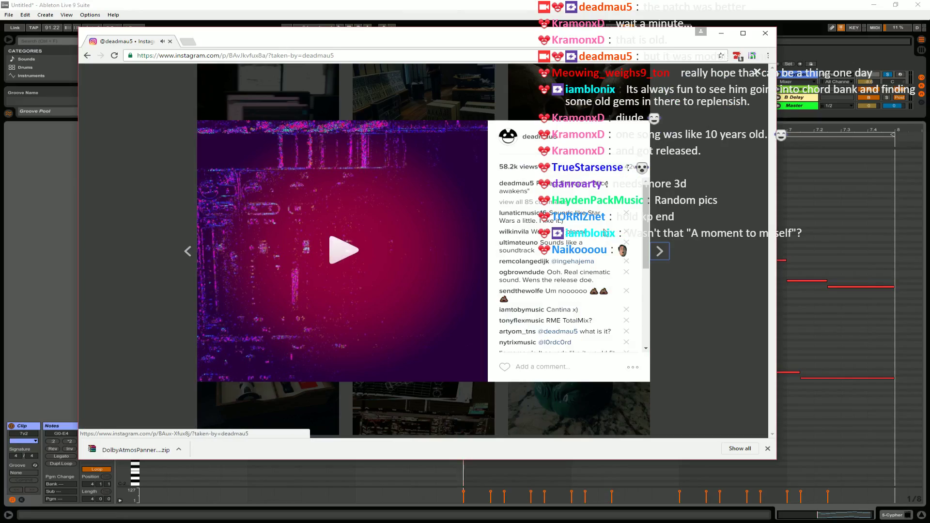
{"action": "left_click", "coordinate": [365, 256]}
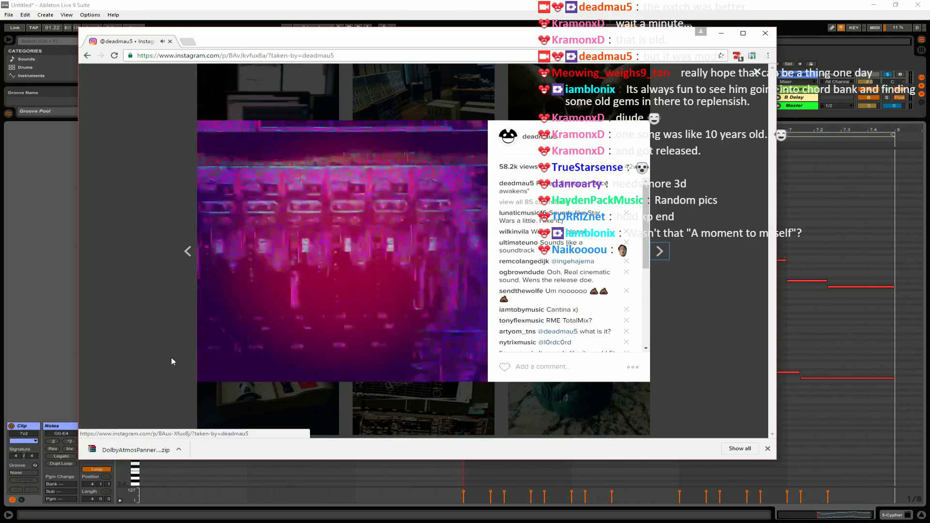
{"action": "left_click", "coordinate": [156, 342]}
{"action": "scroll", "coordinate": [416, 276], "scroll_direction": "down", "scroll_amount": 10}
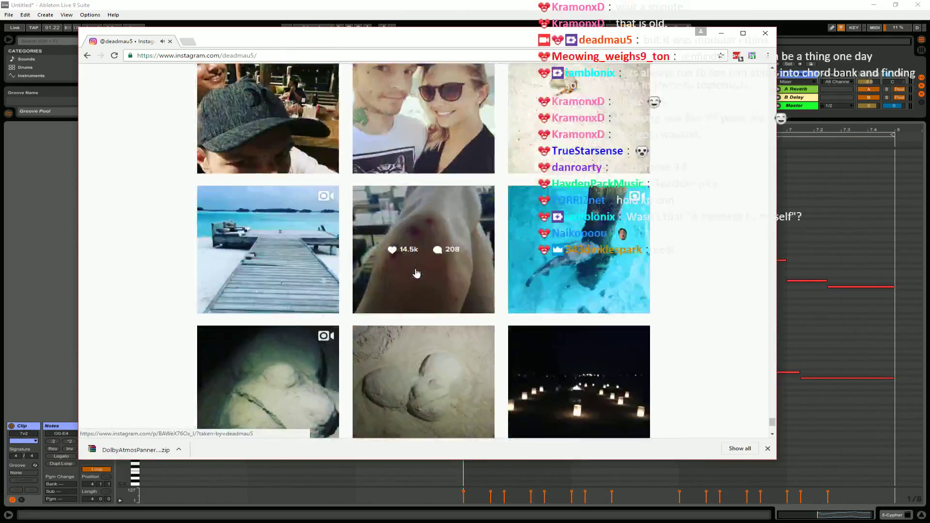
Browse the older profile posts down to the antler and truck photos, open one post there, and close it.
{"action": "scroll", "coordinate": [416, 275], "scroll_direction": "down", "scroll_amount": 15}
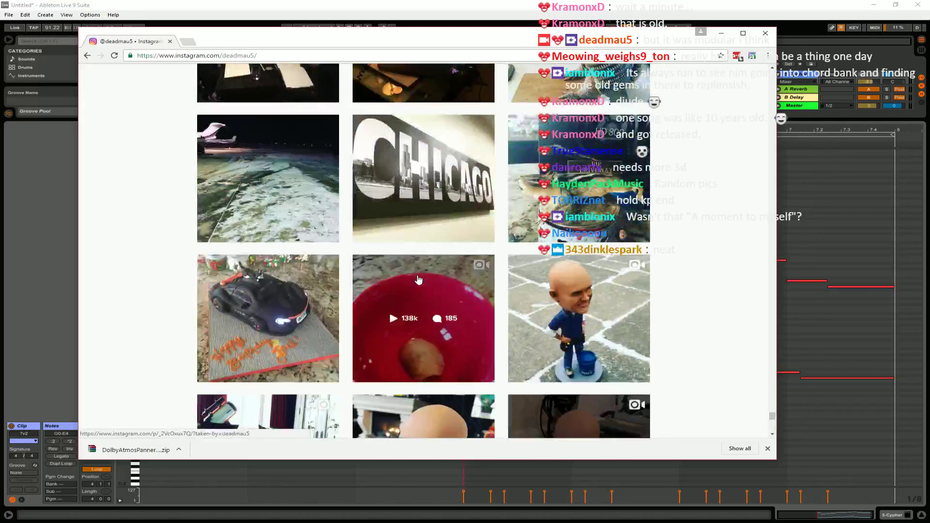
{"action": "scroll", "coordinate": [418, 279], "scroll_direction": "down", "scroll_amount": 20}
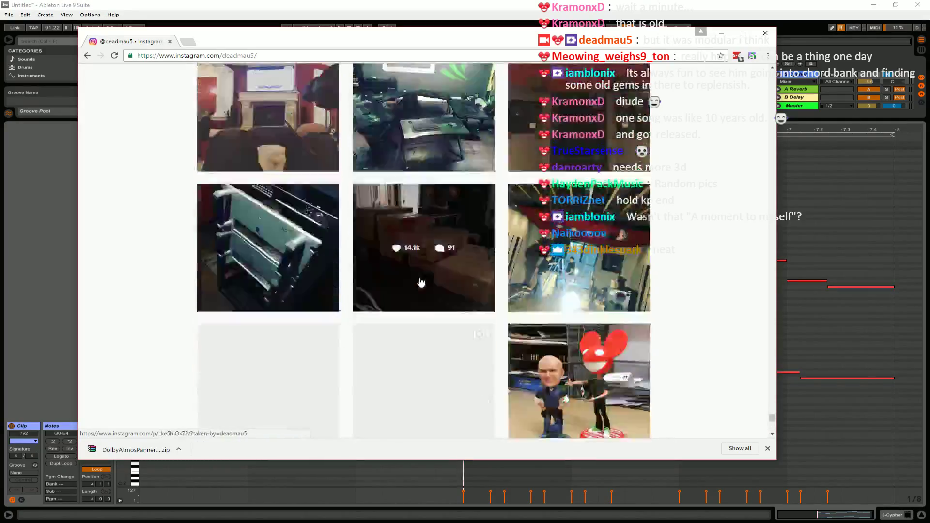
{"action": "scroll", "coordinate": [419, 281], "scroll_direction": "down", "scroll_amount": 20}
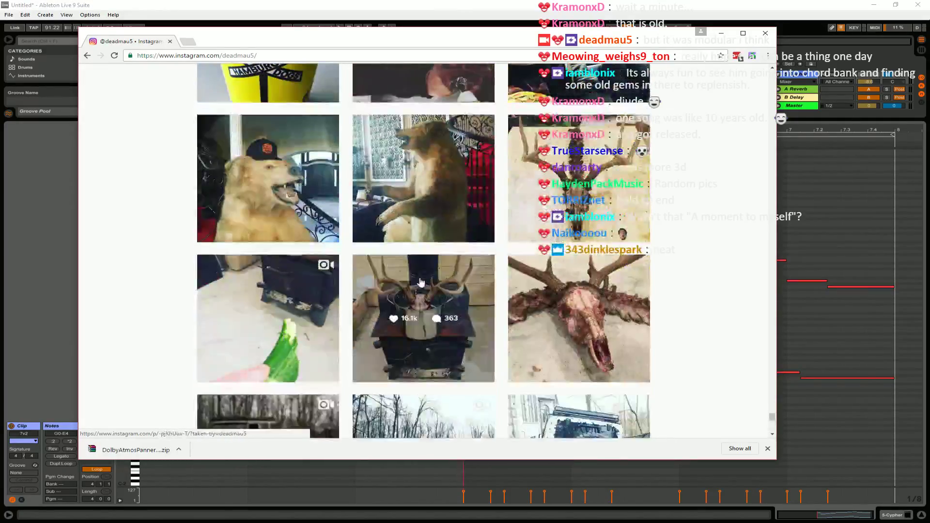
{"action": "scroll", "coordinate": [419, 286], "scroll_direction": "down", "scroll_amount": 12}
{"action": "scroll", "coordinate": [427, 282], "scroll_direction": "up", "scroll_amount": 14}
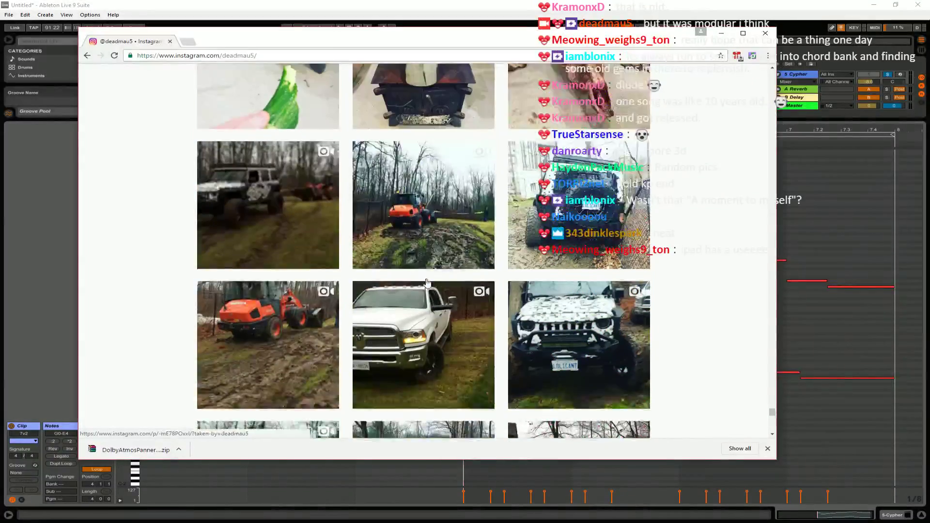
{"action": "scroll", "coordinate": [428, 281], "scroll_direction": "up", "scroll_amount": 3}
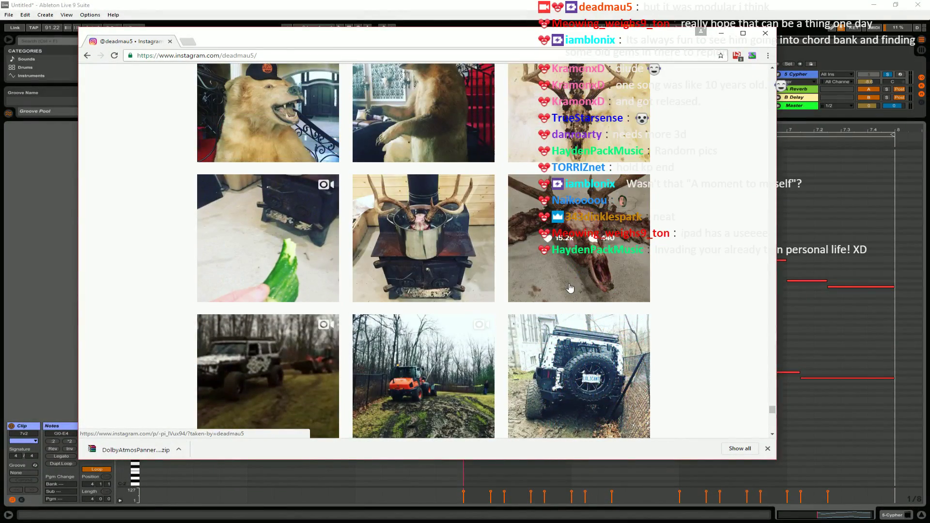
{"action": "left_click", "coordinate": [593, 271]}
{"action": "left_click", "coordinate": [124, 348]}
Find the video post showing a mixer's channel strips on a dark background, play it, and close it.
{"action": "scroll", "coordinate": [451, 292], "scroll_direction": "down", "scroll_amount": 15}
{"action": "scroll", "coordinate": [450, 292], "scroll_direction": "down", "scroll_amount": 7}
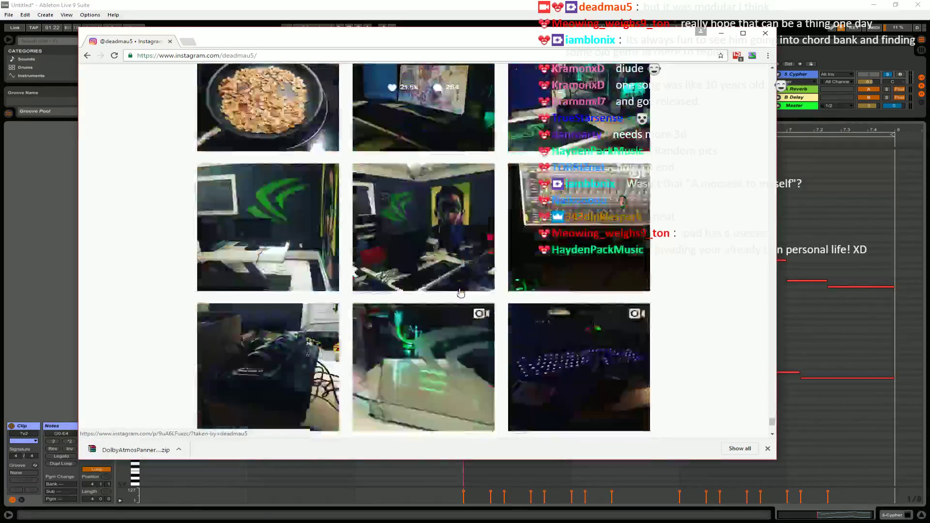
{"action": "scroll", "coordinate": [558, 259], "scroll_direction": "up", "scroll_amount": 6}
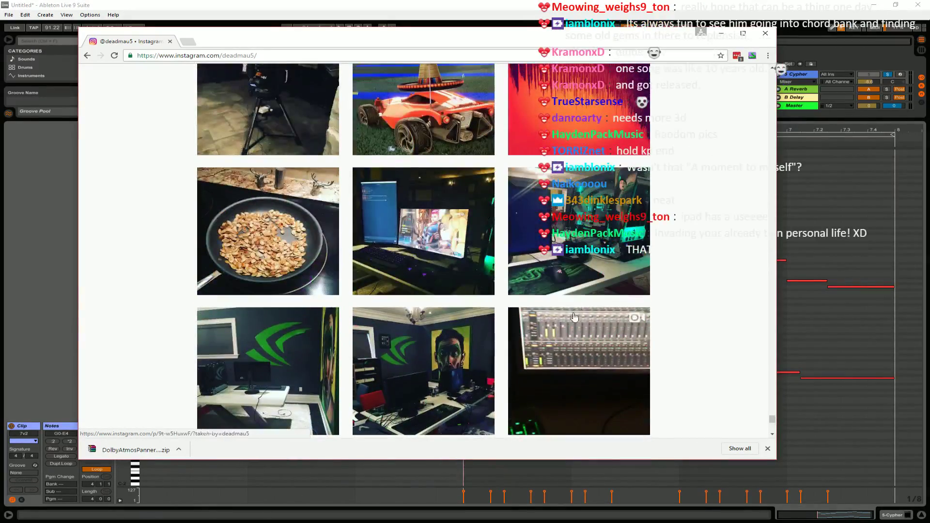
{"action": "left_click", "coordinate": [592, 340]}
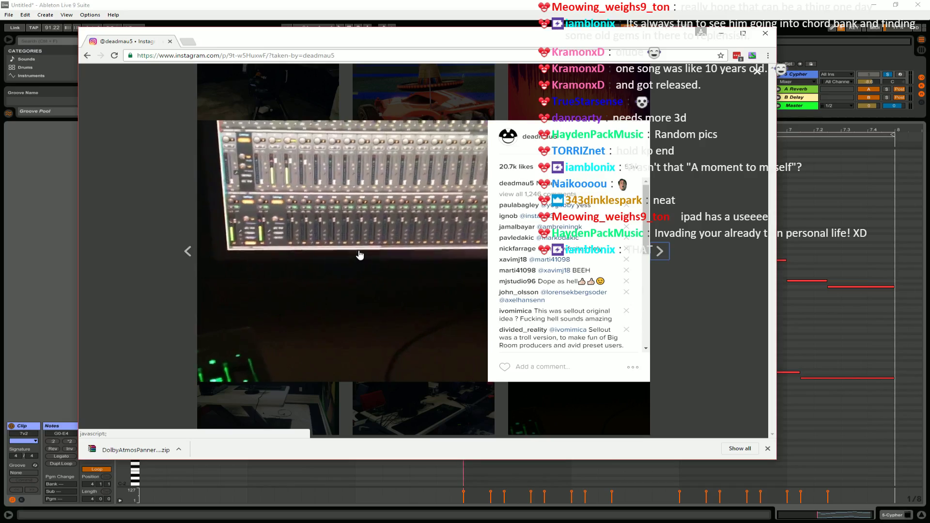
{"action": "left_click", "coordinate": [169, 244]}
Find the dark video post of a synth keyboard with "prophet 10" in its caption, play it, and close it.
{"action": "scroll", "coordinate": [453, 270], "scroll_direction": "down", "scroll_amount": 6}
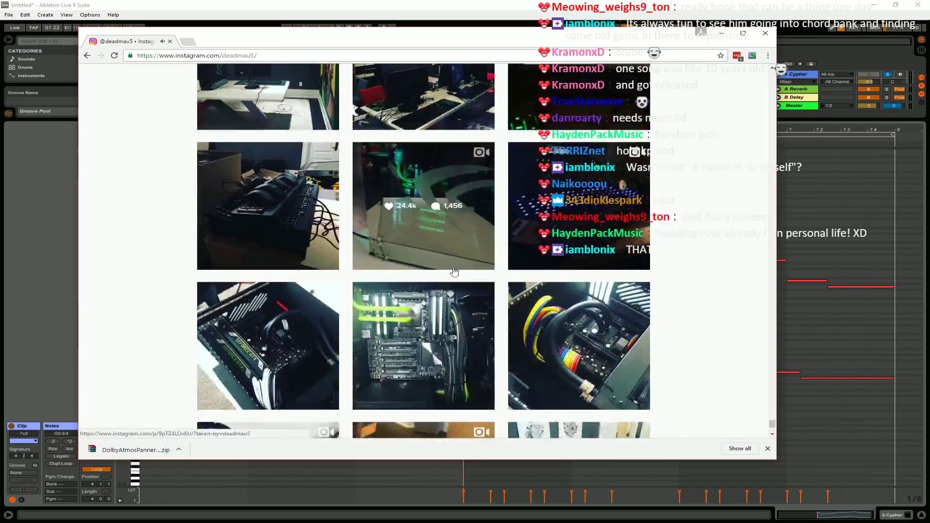
{"action": "scroll", "coordinate": [456, 270], "scroll_direction": "down", "scroll_amount": 5}
{"action": "scroll", "coordinate": [456, 271], "scroll_direction": "up", "scroll_amount": 3}
{"action": "scroll", "coordinate": [458, 269], "scroll_direction": "down", "scroll_amount": 6}
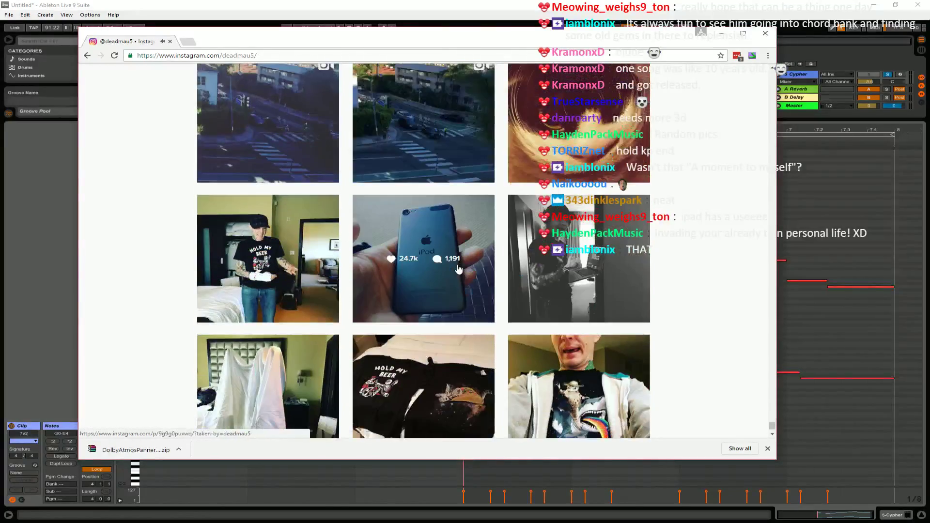
{"action": "scroll", "coordinate": [459, 269], "scroll_direction": "down", "scroll_amount": 20}
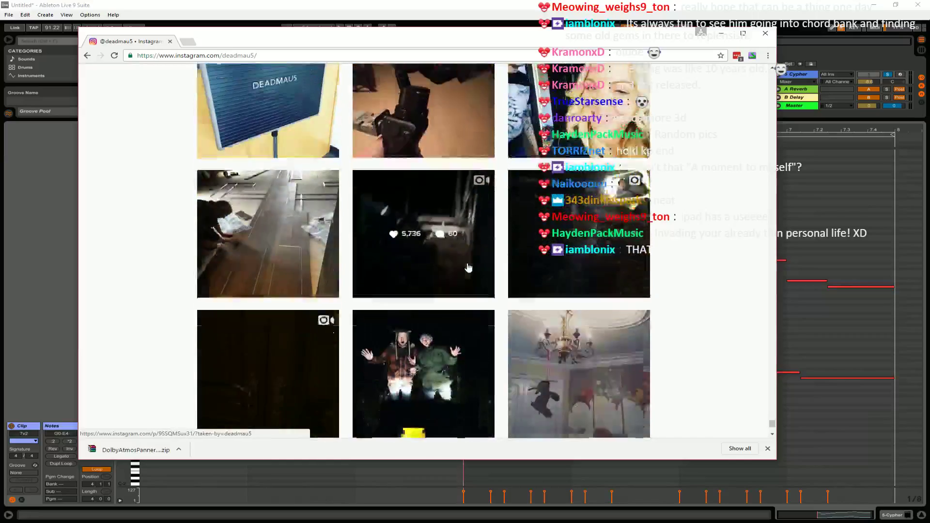
{"action": "scroll", "coordinate": [469, 267], "scroll_direction": "down", "scroll_amount": 5}
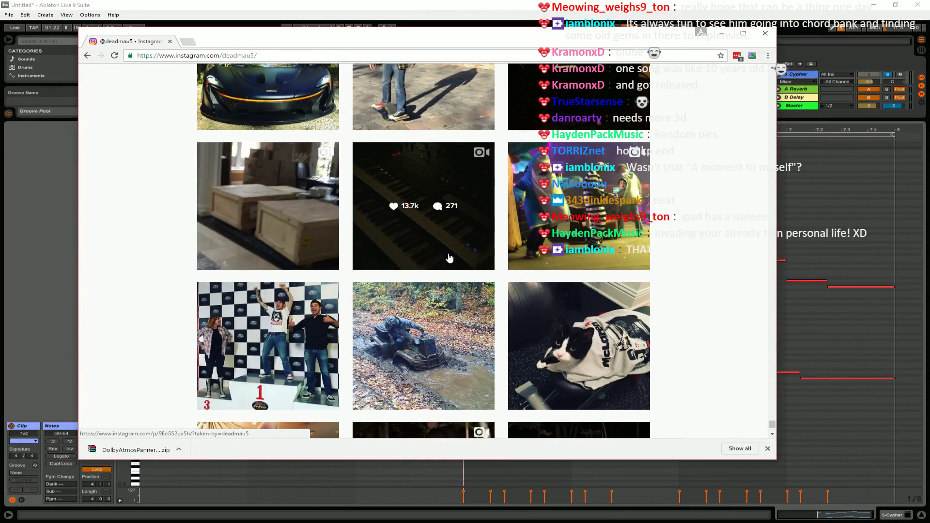
{"action": "left_click", "coordinate": [450, 250]}
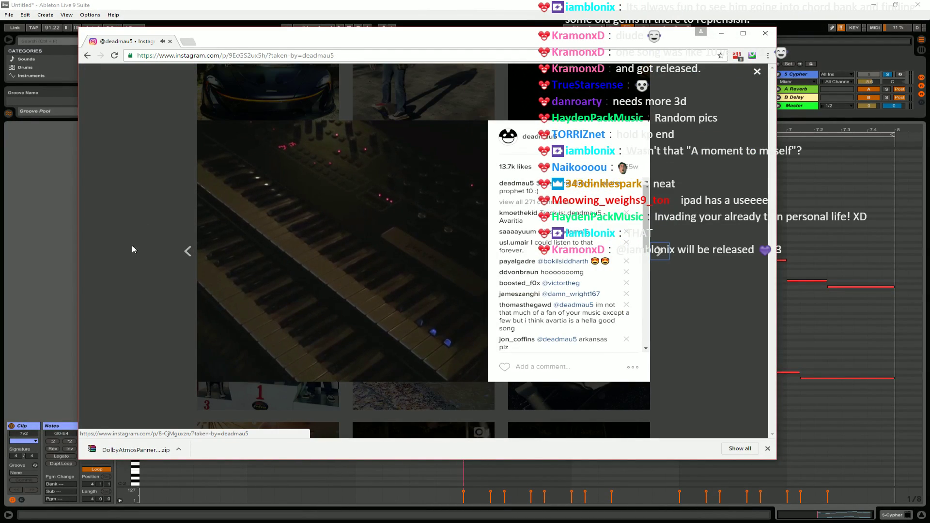
{"action": "left_click", "coordinate": [156, 316]}
Examine the older posts further down the profile for more video clips of music.
{"action": "scroll", "coordinate": [395, 263], "scroll_direction": "down", "scroll_amount": 10}
{"action": "scroll", "coordinate": [395, 263], "scroll_direction": "down", "scroll_amount": 15}
{"action": "scroll", "coordinate": [395, 263], "scroll_direction": "down", "scroll_amount": 15}
{"action": "scroll", "coordinate": [397, 265], "scroll_direction": "down", "scroll_amount": 8}
{"action": "scroll", "coordinate": [396, 263], "scroll_direction": "down", "scroll_amount": 2}
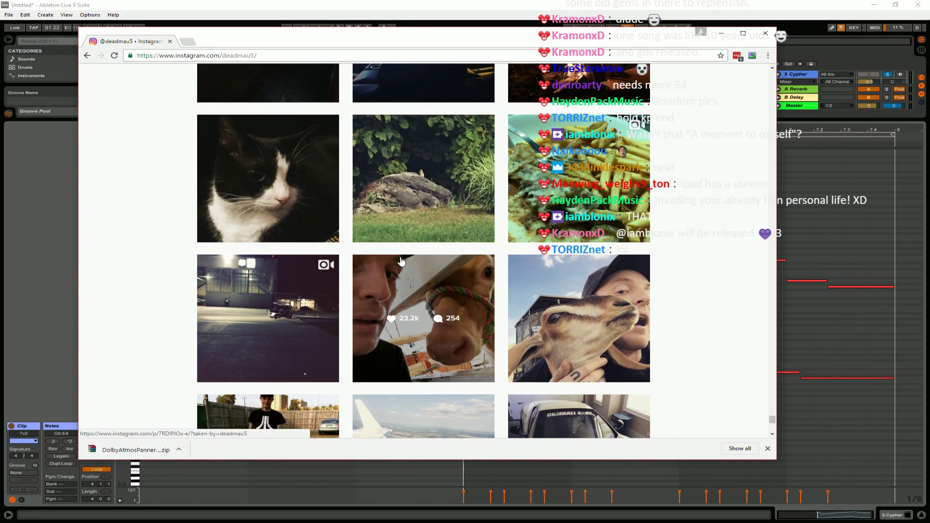
{"action": "scroll", "coordinate": [401, 262], "scroll_direction": "down", "scroll_amount": 5}
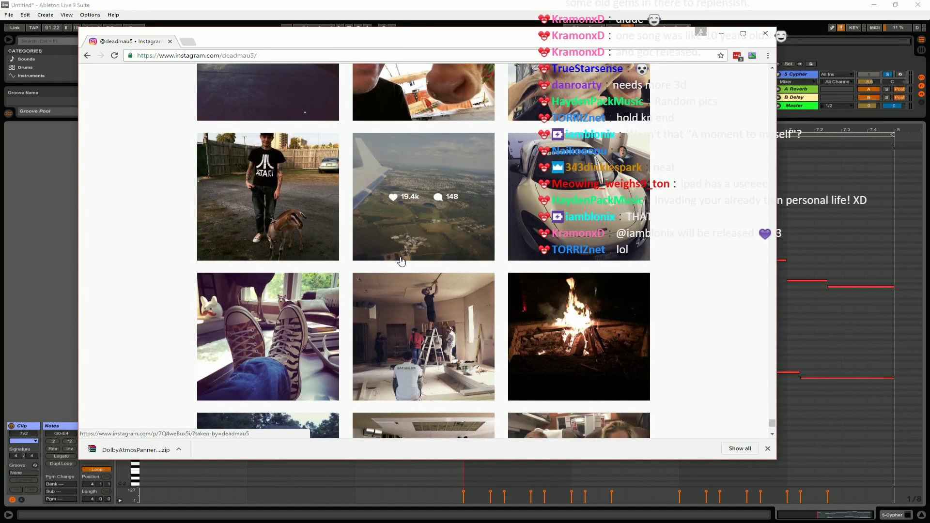
{"action": "scroll", "coordinate": [401, 261], "scroll_direction": "down", "scroll_amount": 5}
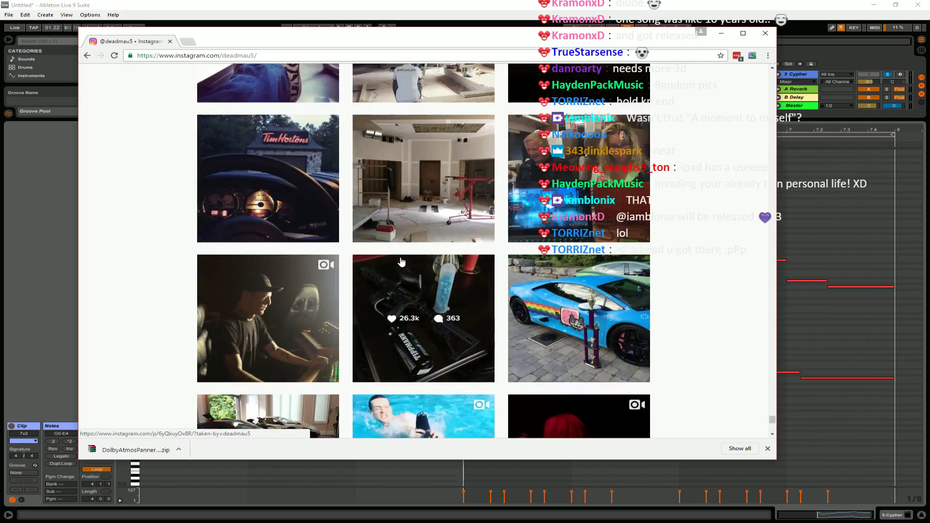
{"action": "scroll", "coordinate": [401, 261], "scroll_direction": "down", "scroll_amount": 10}
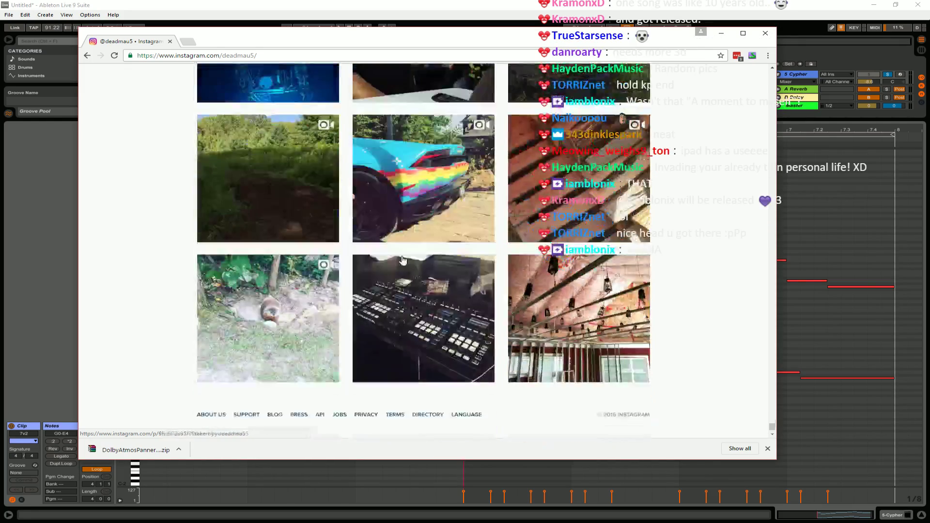
{"action": "scroll", "coordinate": [402, 260], "scroll_direction": "down", "scroll_amount": 8}
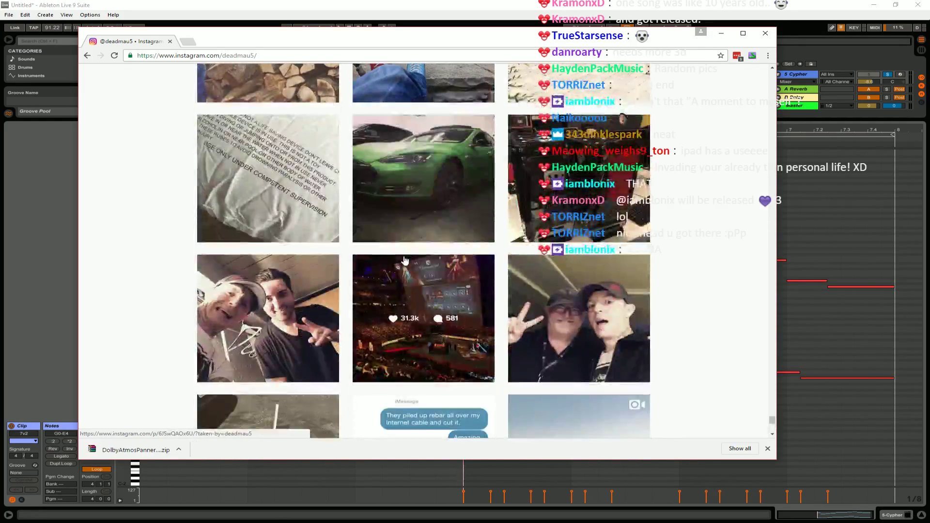
{"action": "scroll", "coordinate": [405, 260], "scroll_direction": "down", "scroll_amount": 8}
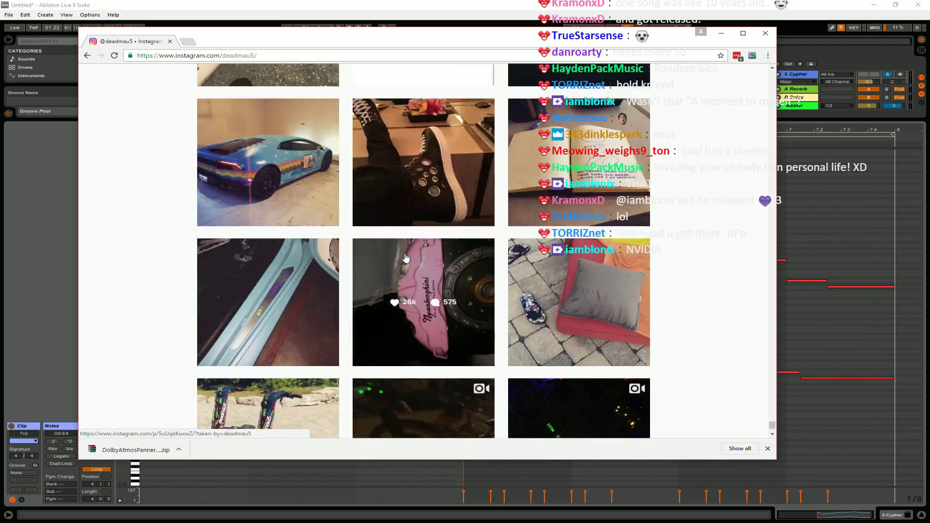
{"action": "scroll", "coordinate": [405, 258], "scroll_direction": "down", "scroll_amount": 12}
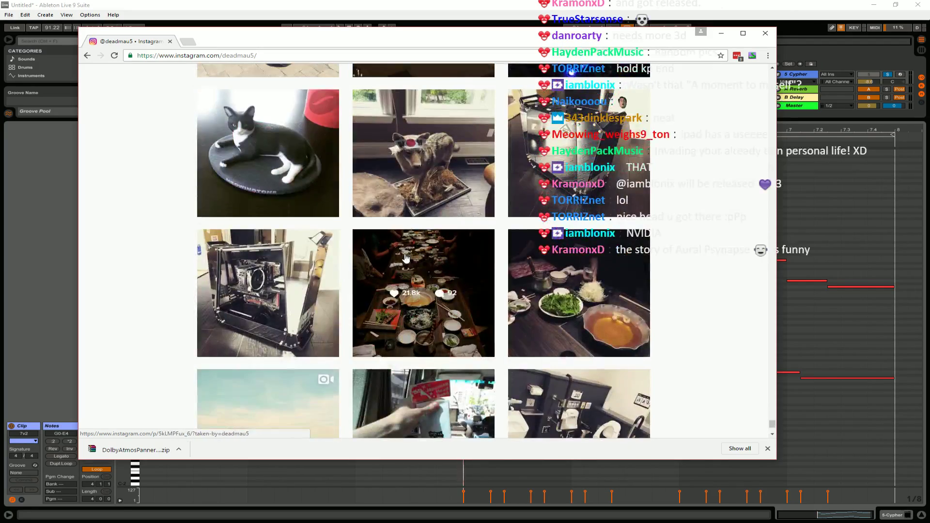
{"action": "scroll", "coordinate": [407, 256], "scroll_direction": "down", "scroll_amount": 5}
{"action": "scroll", "coordinate": [407, 254], "scroll_direction": "down", "scroll_amount": 5}
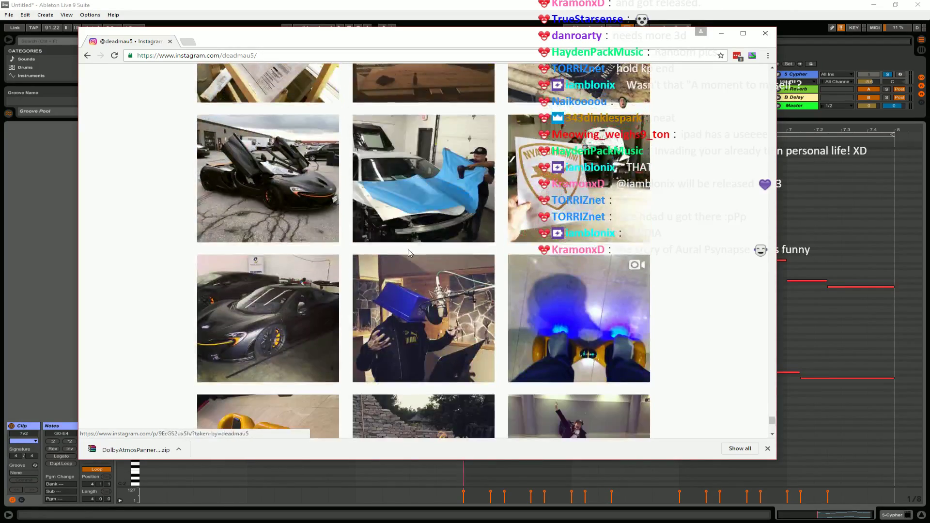
{"action": "scroll", "coordinate": [408, 252], "scroll_direction": "down", "scroll_amount": 9}
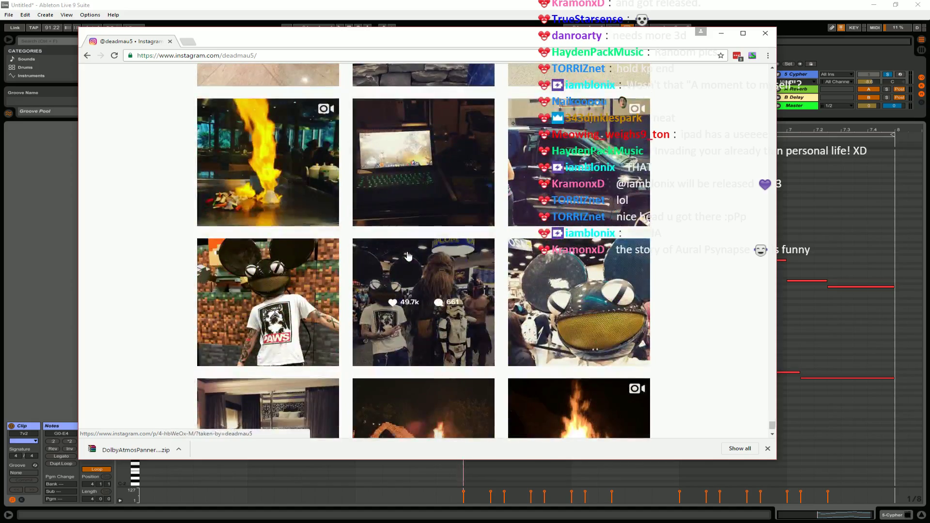
{"action": "scroll", "coordinate": [408, 256], "scroll_direction": "down", "scroll_amount": 6}
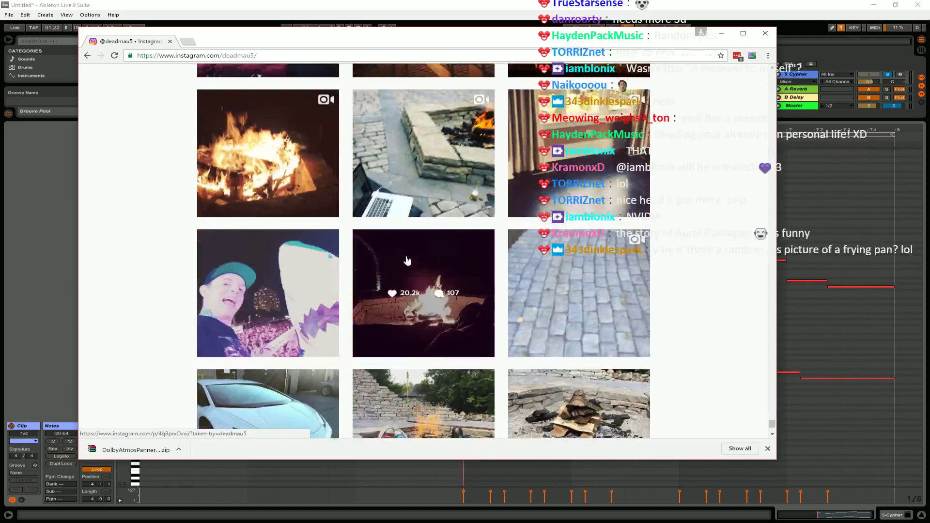
{"action": "scroll", "coordinate": [407, 260], "scroll_direction": "down", "scroll_amount": 5}
{"action": "scroll", "coordinate": [408, 259], "scroll_direction": "down", "scroll_amount": 7}
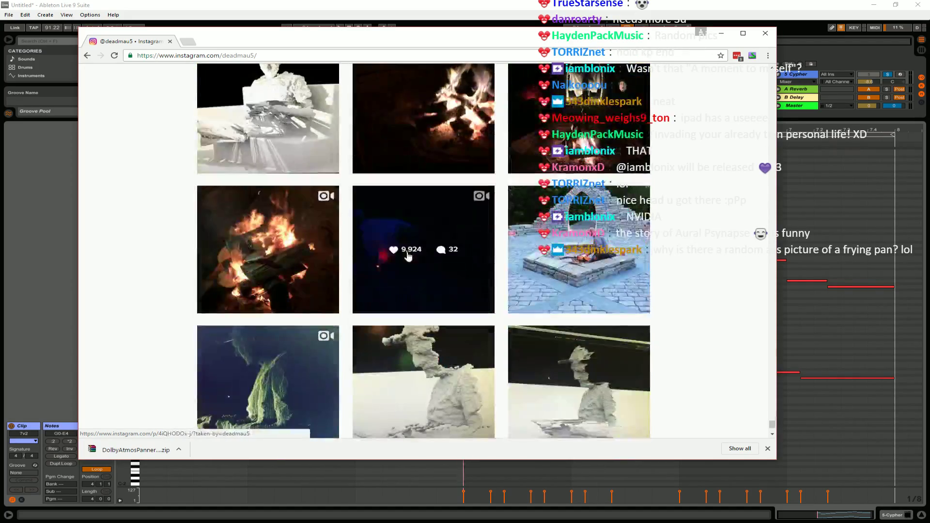
{"action": "scroll", "coordinate": [408, 256], "scroll_direction": "down", "scroll_amount": 5}
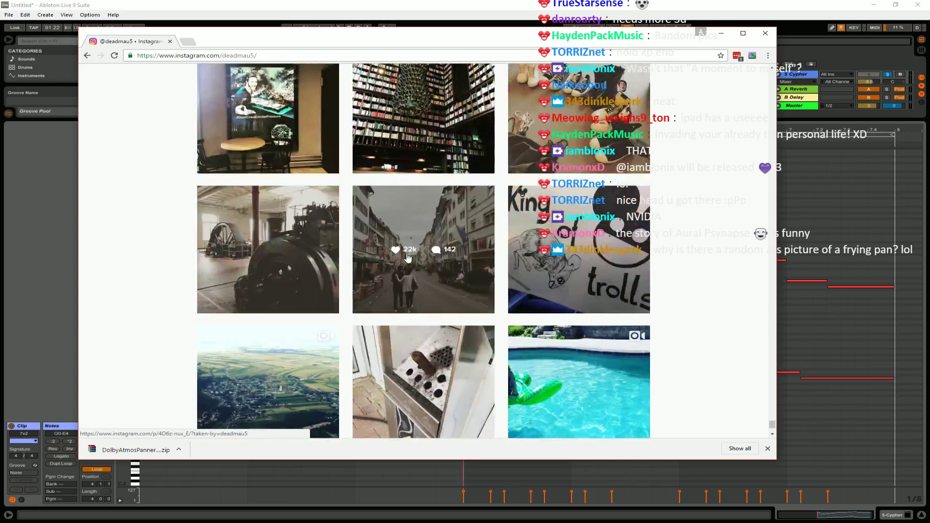
{"action": "scroll", "coordinate": [407, 258], "scroll_direction": "down", "scroll_amount": 20}
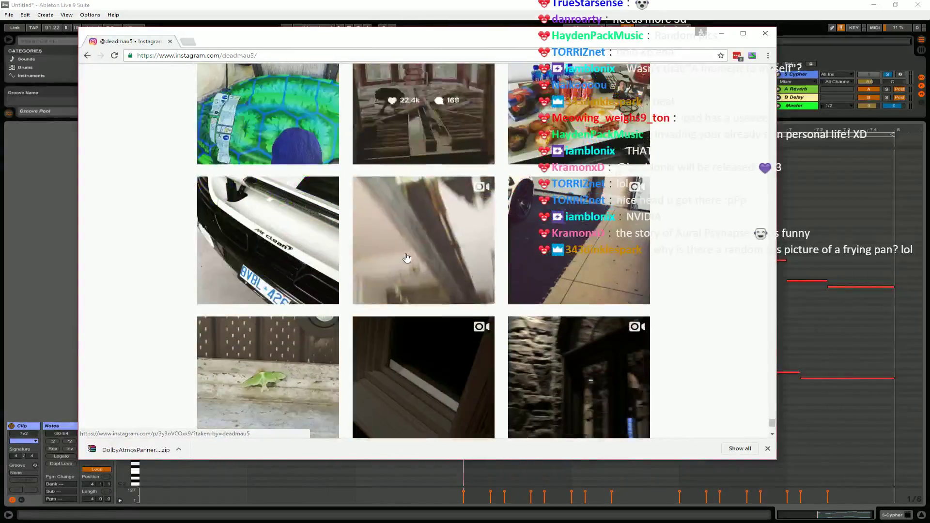
{"action": "scroll", "coordinate": [406, 259], "scroll_direction": "down", "scroll_amount": 5}
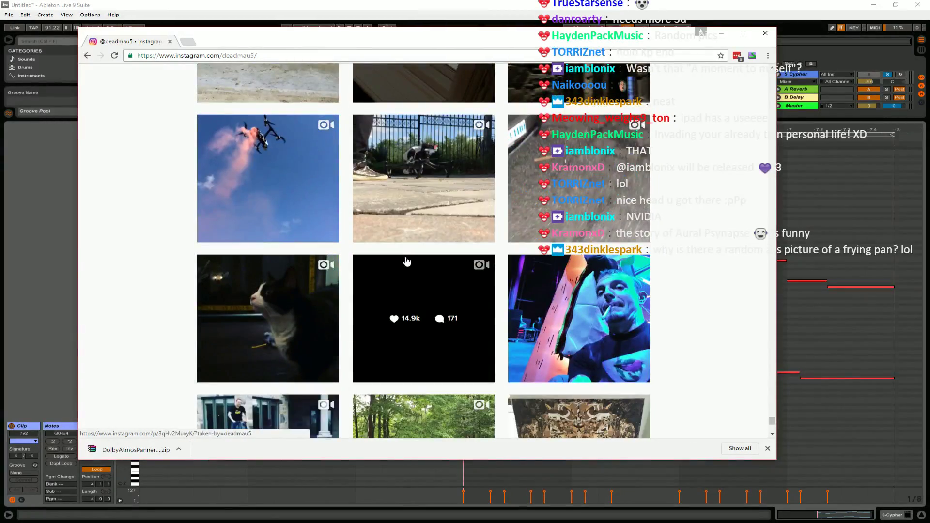
Open the video post with the black thumbnail and a caption ending in "the abyss", play it, and close it.
{"action": "left_click", "coordinate": [406, 280]}
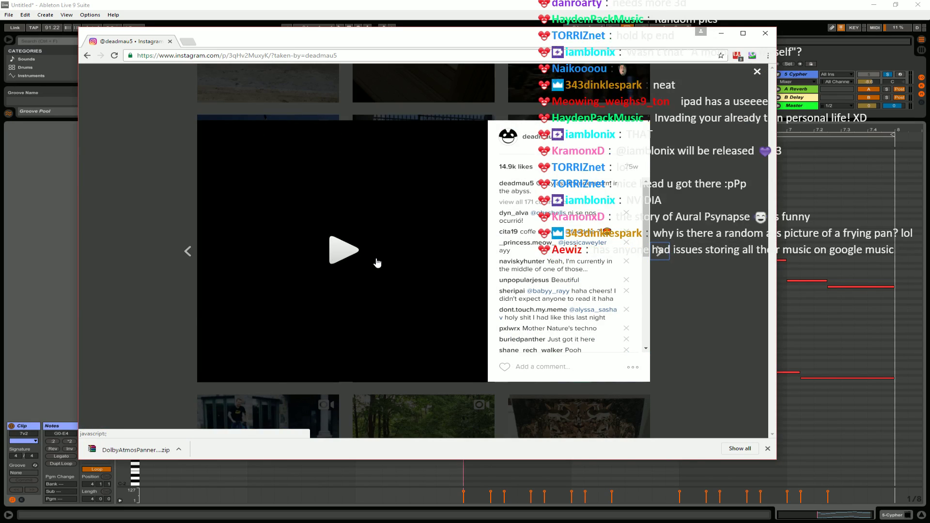
{"action": "left_click", "coordinate": [372, 262]}
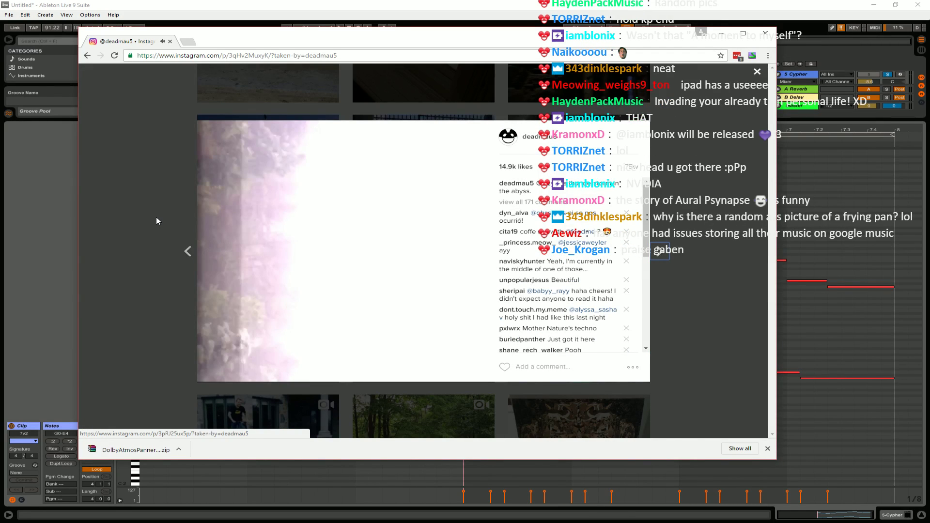
{"action": "left_click", "coordinate": [156, 221]}
Find the older video post showing a modular synth rig above a keyboard and play it.
{"action": "scroll", "coordinate": [436, 250], "scroll_direction": "down", "scroll_amount": 5}
{"action": "scroll", "coordinate": [436, 251], "scroll_direction": "down", "scroll_amount": 10}
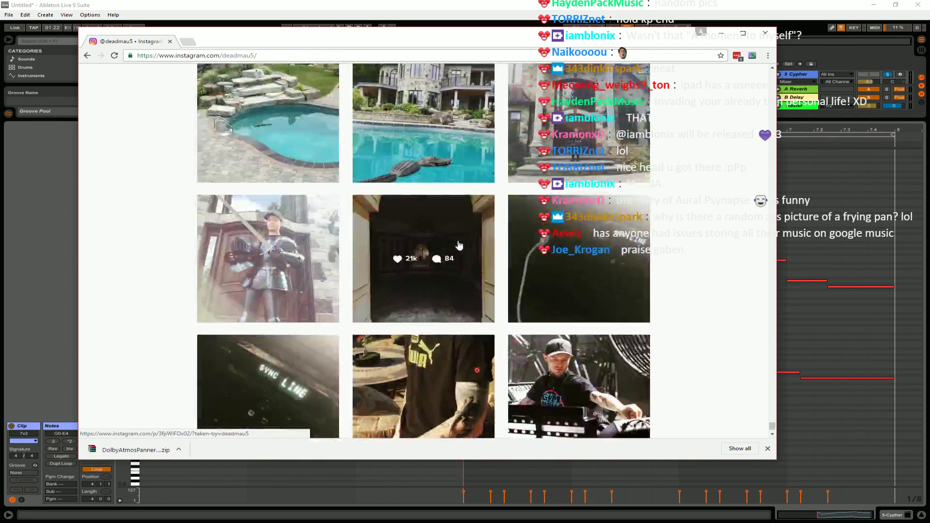
{"action": "scroll", "coordinate": [460, 245], "scroll_direction": "down", "scroll_amount": 9}
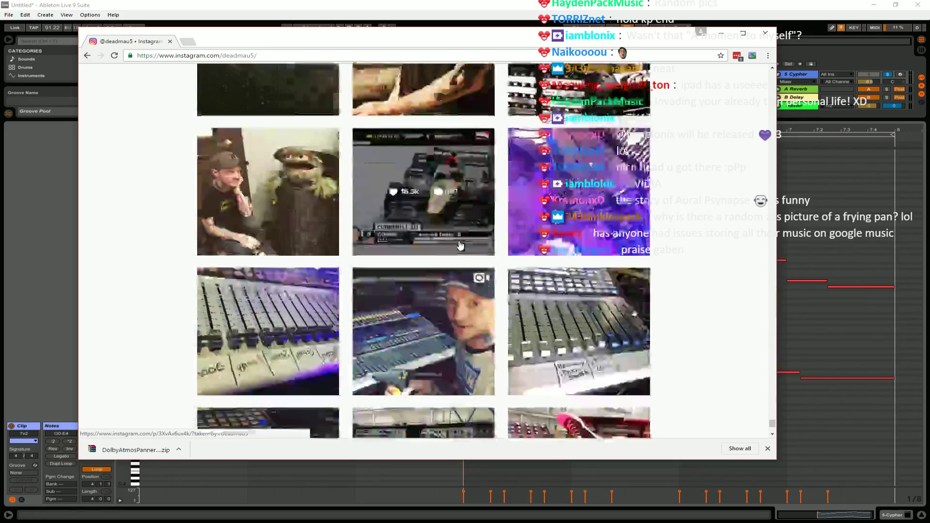
{"action": "scroll", "coordinate": [463, 243], "scroll_direction": "down", "scroll_amount": 15}
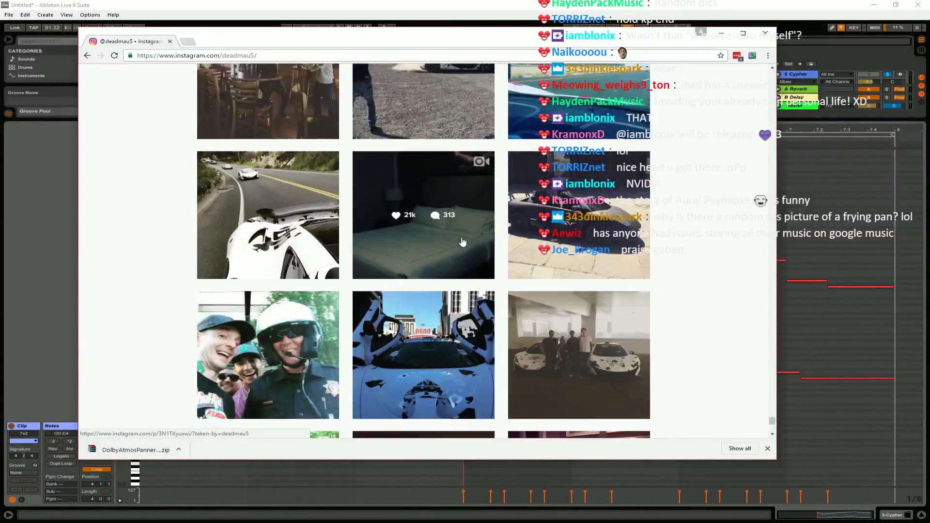
{"action": "scroll", "coordinate": [466, 239], "scroll_direction": "down", "scroll_amount": 15}
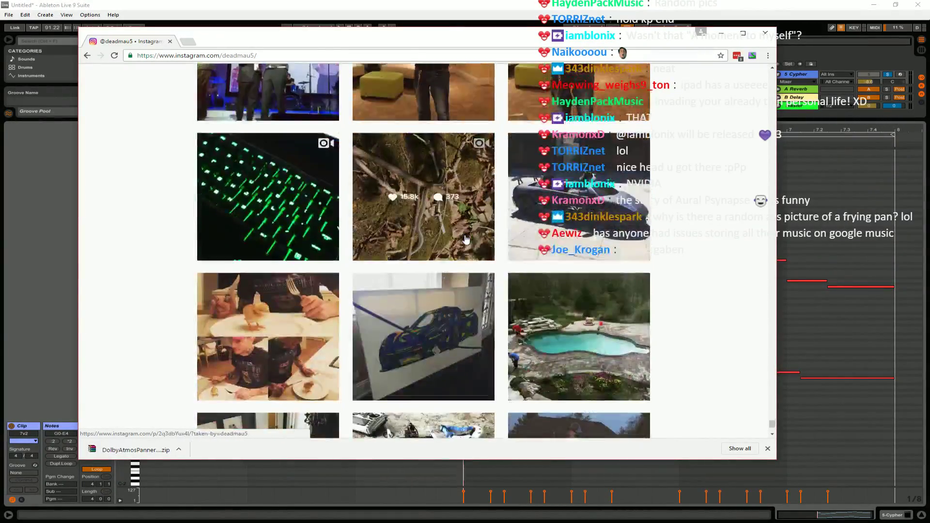
{"action": "scroll", "coordinate": [465, 239], "scroll_direction": "up", "scroll_amount": 3}
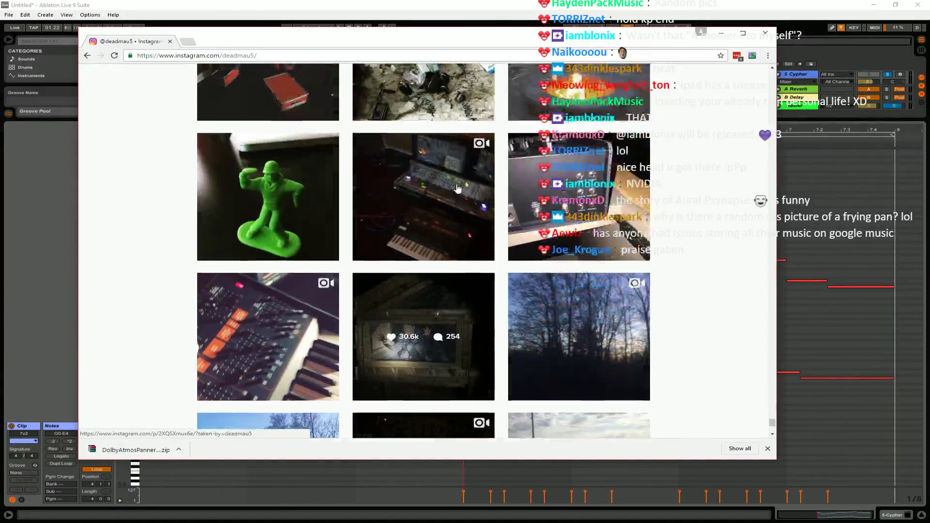
{"action": "left_click", "coordinate": [423, 202]}
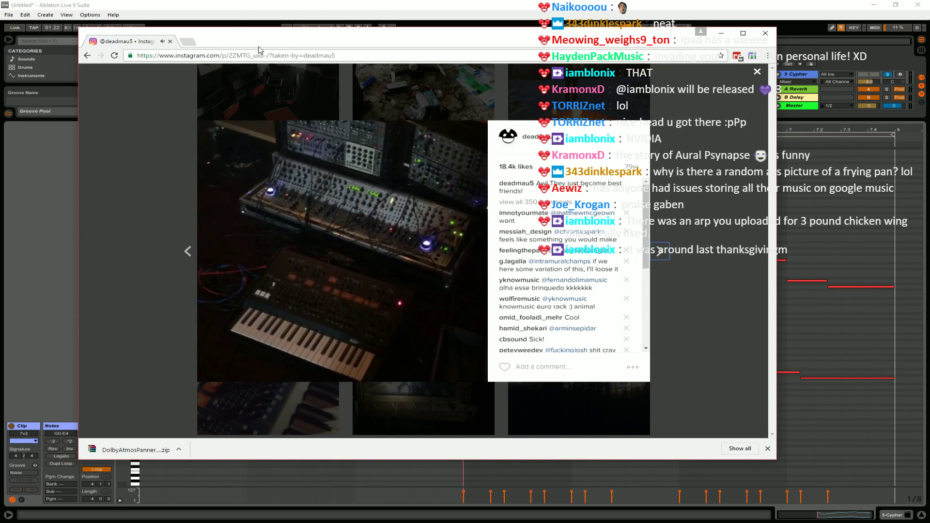
Move the browser window out of view and back over the piano roll, and close the modular rig video post.
{"action": "left_click_drag", "start_coordinate": [259, 38], "coordinate": [929, 39]}
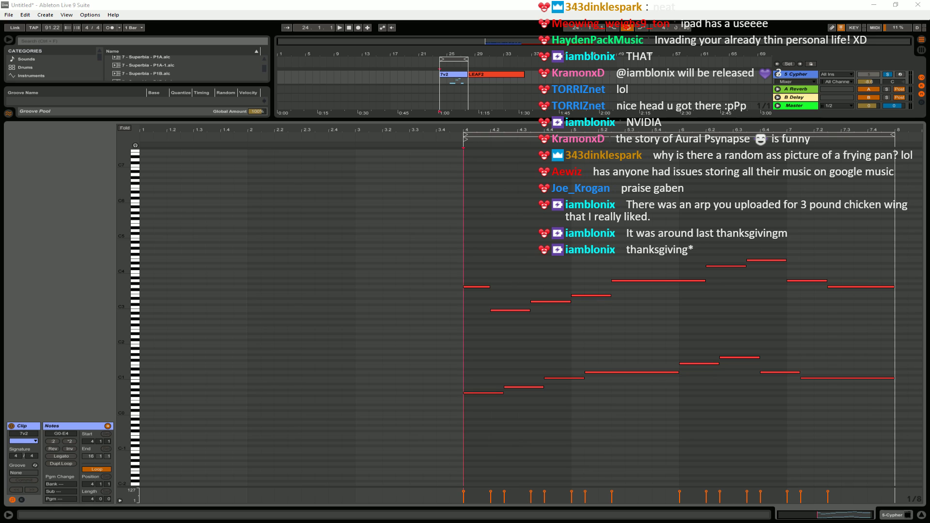
{"action": "left_click_drag", "start_coordinate": [929, 38], "coordinate": [233, 39]}
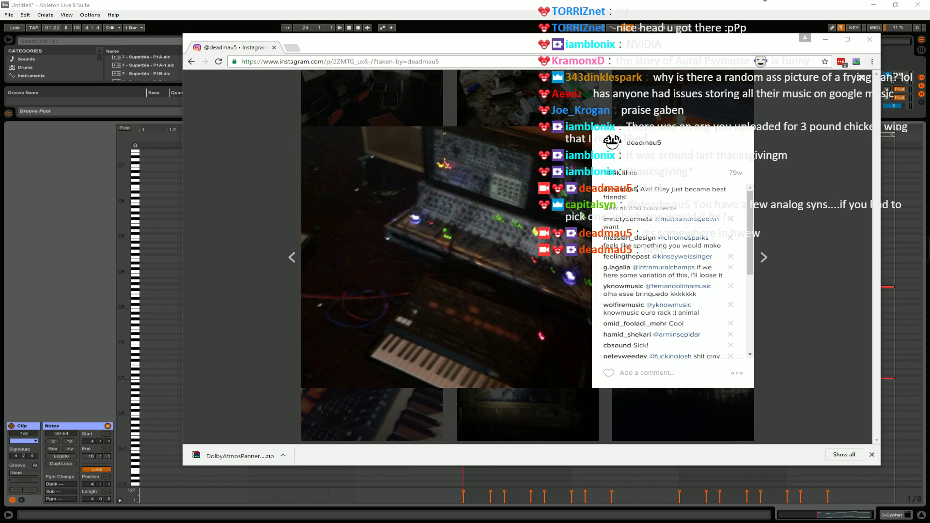
{"action": "left_click", "coordinate": [203, 386]}
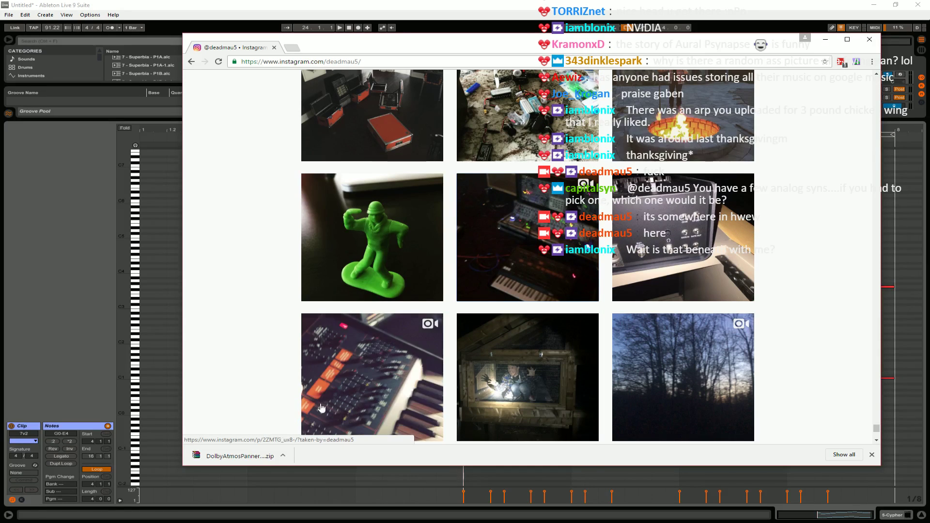
Open the video post of a synth with orange labels captioned "Dat odyssey tho", play it, and close it.
{"action": "left_click", "coordinate": [386, 341]}
{"action": "left_click", "coordinate": [430, 251]}
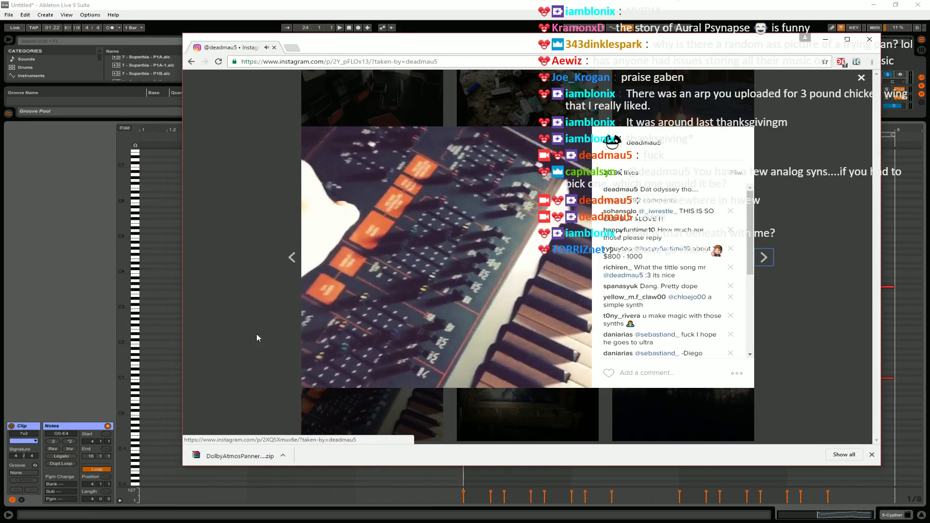
{"action": "left_click", "coordinate": [257, 333]}
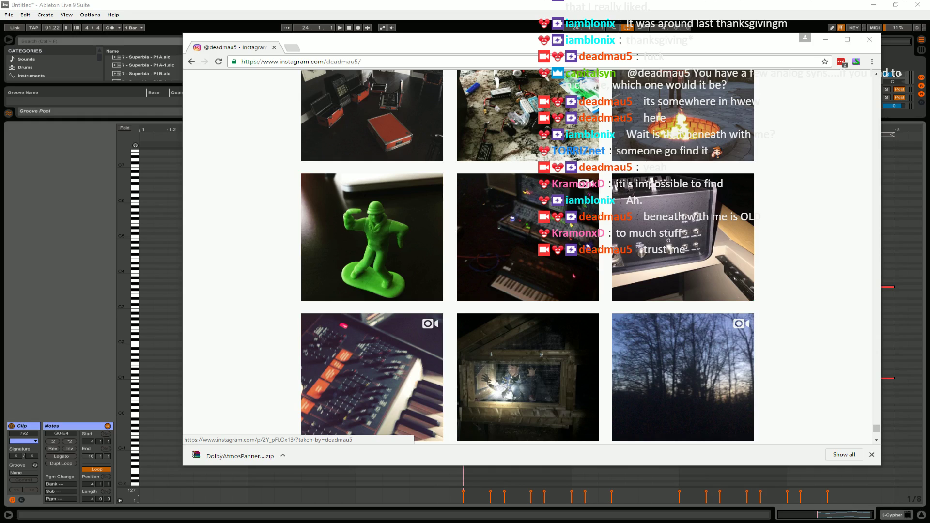
Open the video post of bare trees at dusk captioned "Neighbours are at it again", play it, and close it.
{"action": "left_click", "coordinate": [707, 367]}
{"action": "left_click", "coordinate": [449, 262]}
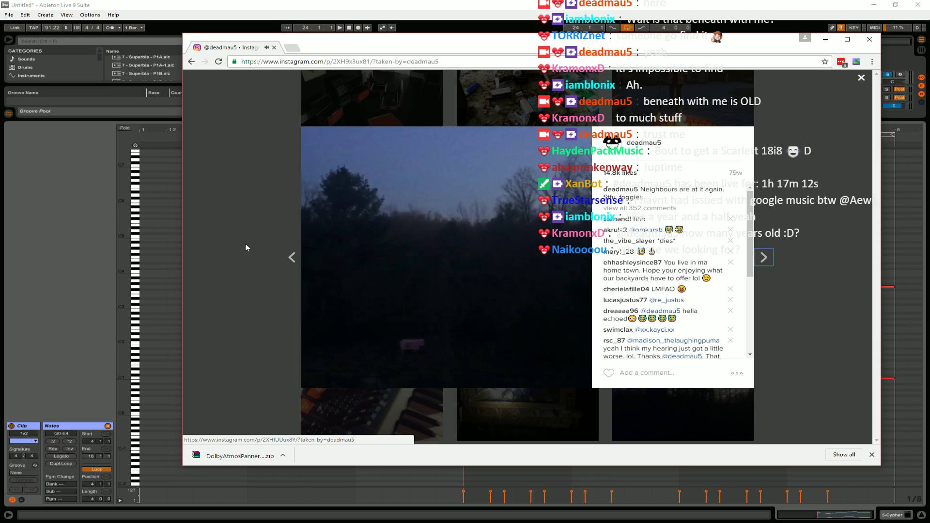
{"action": "left_click", "coordinate": [202, 326]}
Find the dark modular synth video post captioned "Modular mayhem", play it, and close it.
{"action": "scroll", "coordinate": [422, 355], "scroll_direction": "down", "scroll_amount": 3}
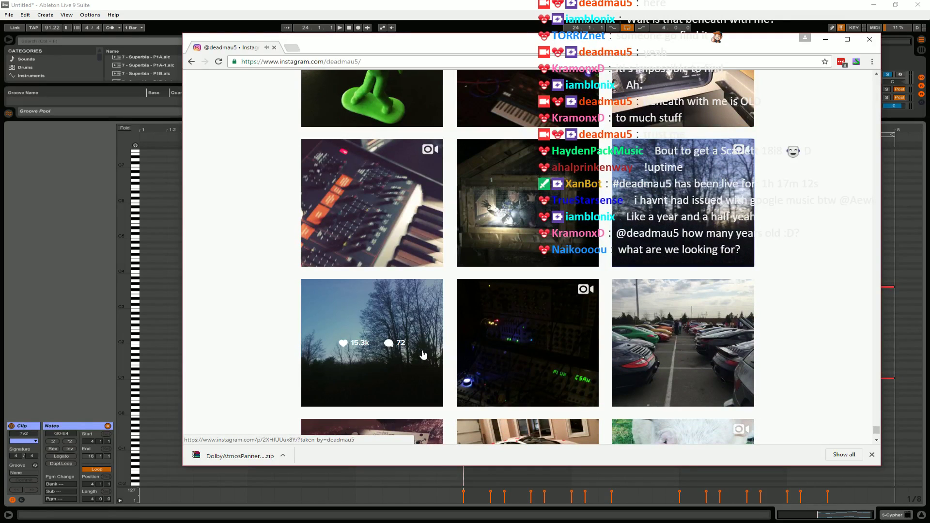
{"action": "left_click", "coordinate": [502, 332]}
{"action": "left_click", "coordinate": [448, 251]}
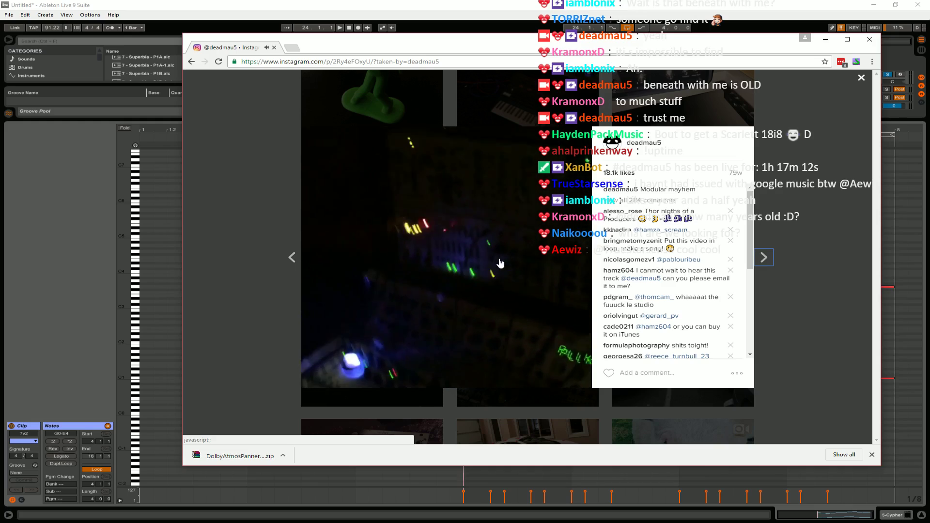
{"action": "left_click", "coordinate": [238, 288]}
Find the older video post of mixer faders captioned "Getting back on the goat", view it, and close it.
{"action": "scroll", "coordinate": [425, 289], "scroll_direction": "down", "scroll_amount": 5}
{"action": "scroll", "coordinate": [427, 289], "scroll_direction": "down", "scroll_amount": 5}
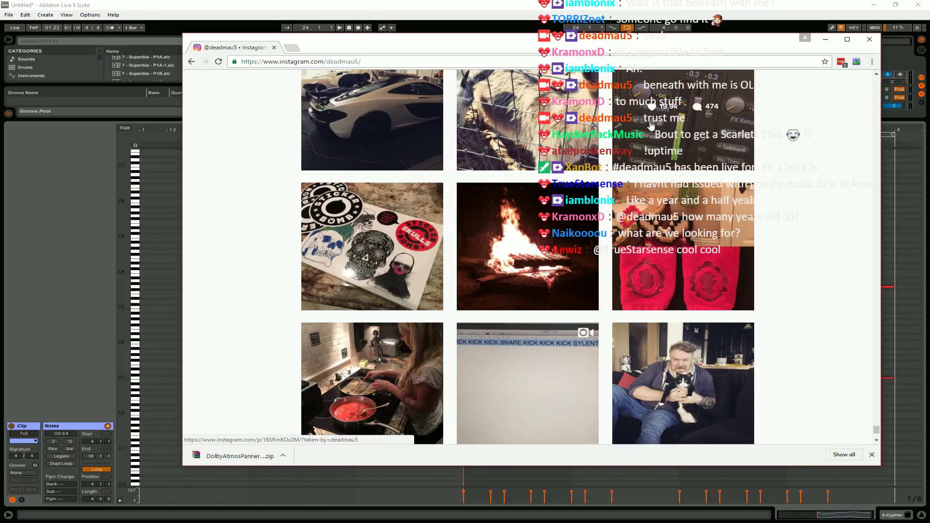
{"action": "left_click", "coordinate": [683, 121]}
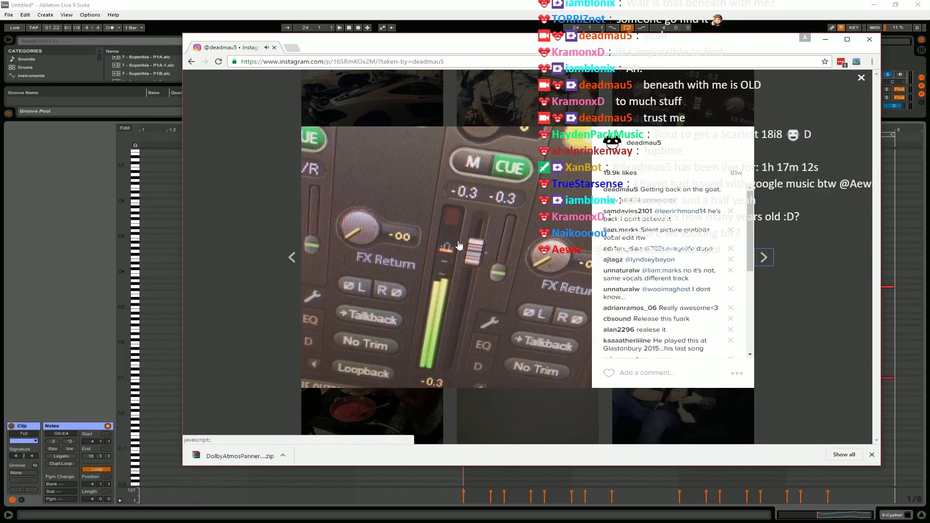
{"action": "left_click", "coordinate": [273, 206]}
Find the dark video post showing a coffee cup beside the catch certificate photo, view it, and close it.
{"action": "scroll", "coordinate": [274, 207], "scroll_direction": "down", "scroll_amount": 4}
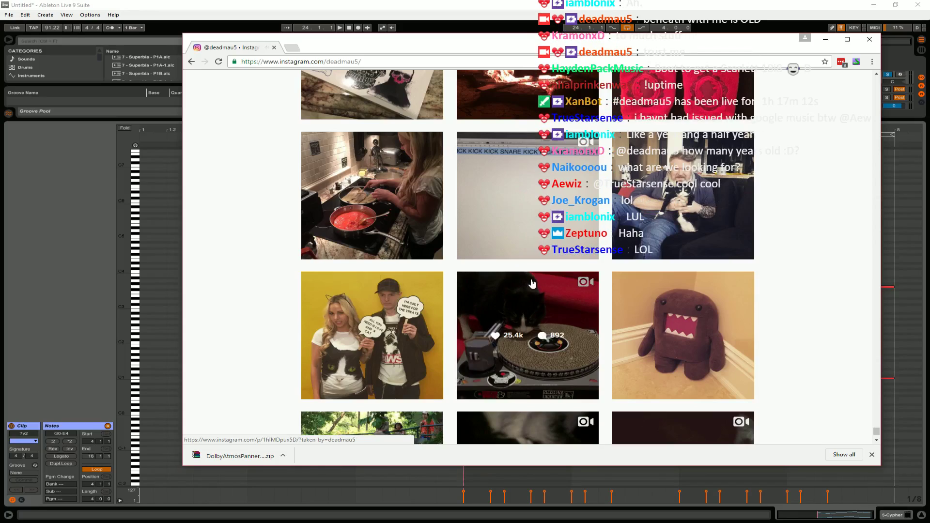
{"action": "scroll", "coordinate": [502, 363], "scroll_direction": "down", "scroll_amount": 6}
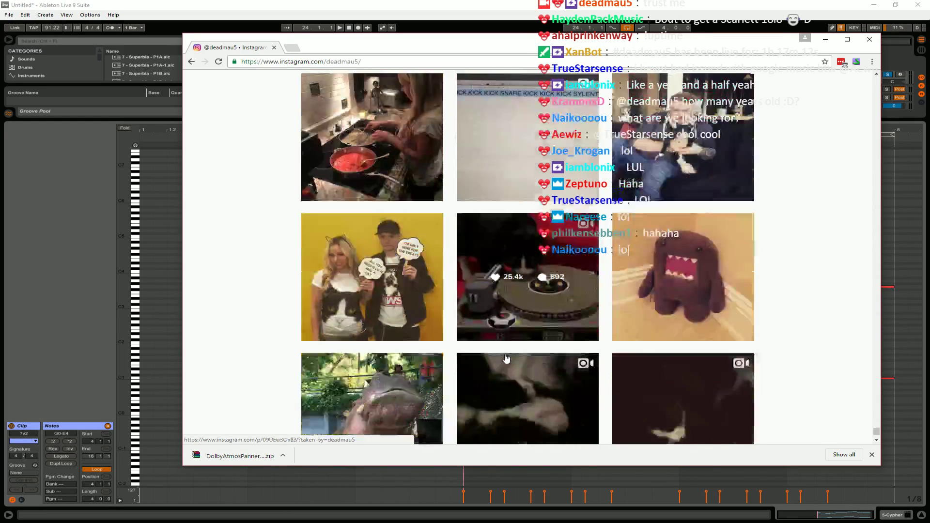
{"action": "scroll", "coordinate": [508, 356], "scroll_direction": "down", "scroll_amount": 6}
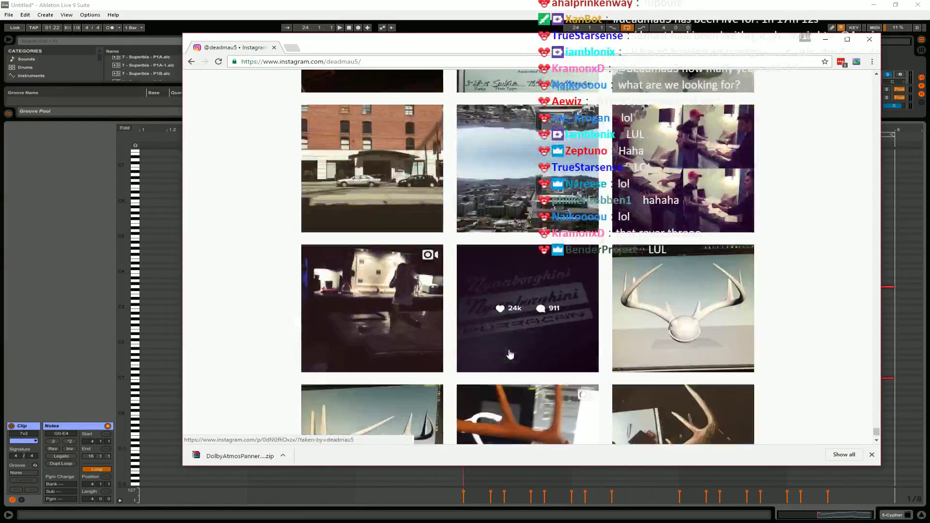
{"action": "scroll", "coordinate": [511, 355], "scroll_direction": "up", "scroll_amount": 4}
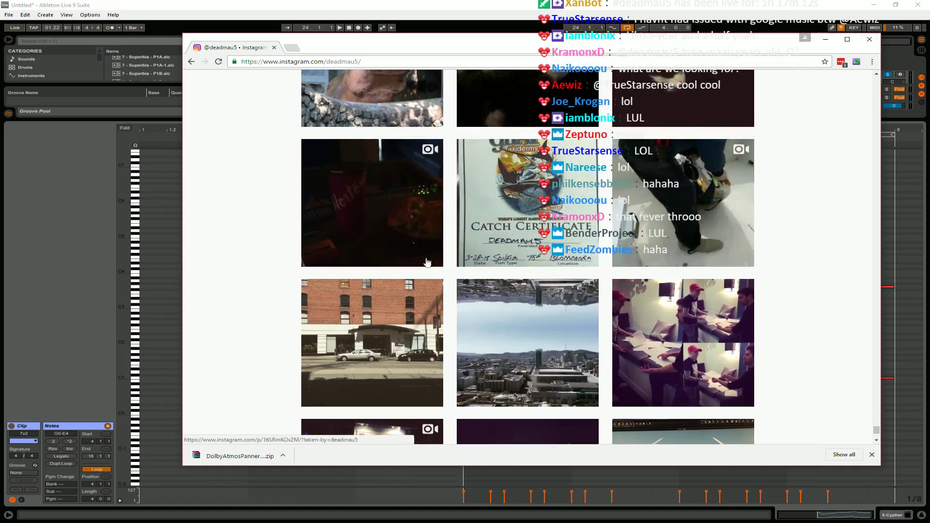
{"action": "left_click", "coordinate": [357, 236]}
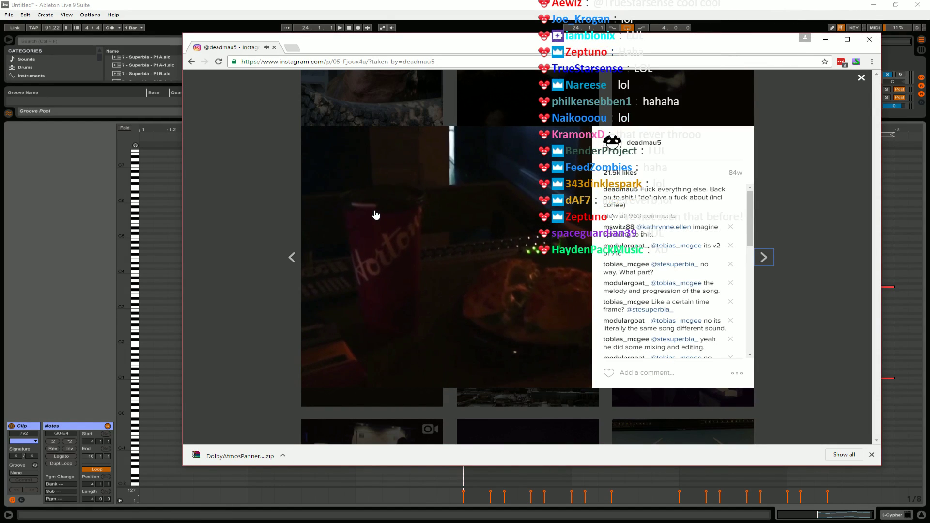
{"action": "left_click", "coordinate": [229, 201]}
Look further down the profile for the computer screen video captioned "Rekt in action!", play it, and close it.
{"action": "scroll", "coordinate": [401, 275], "scroll_direction": "down", "scroll_amount": 7}
{"action": "scroll", "coordinate": [402, 275], "scroll_direction": "down", "scroll_amount": 15}
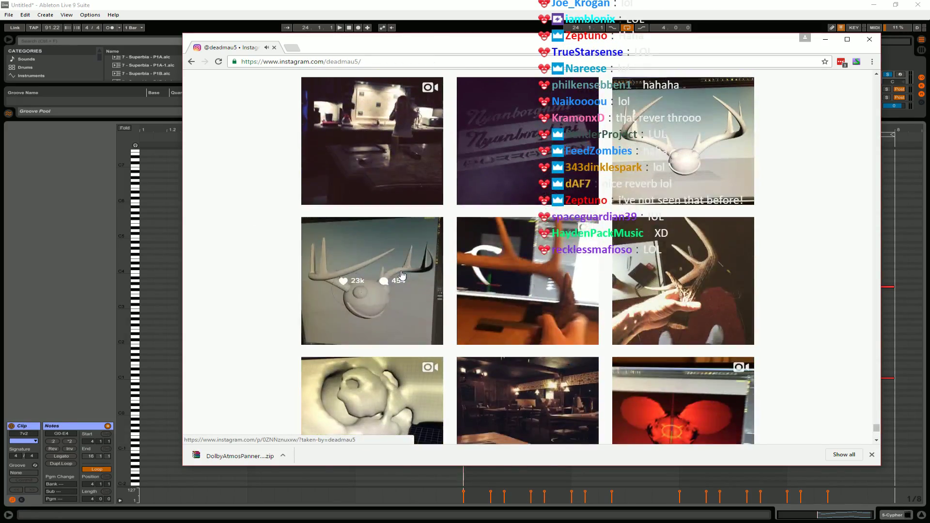
{"action": "scroll", "coordinate": [401, 275], "scroll_direction": "down", "scroll_amount": 12}
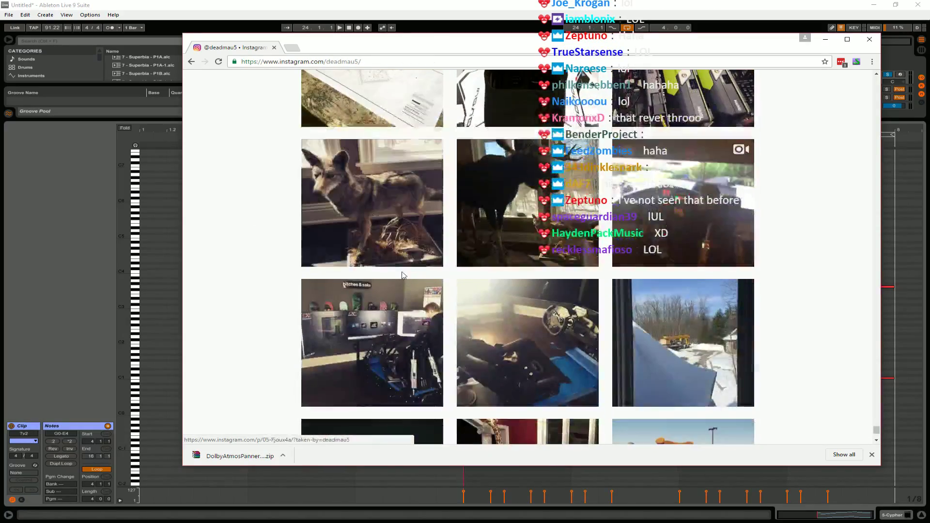
{"action": "scroll", "coordinate": [402, 276], "scroll_direction": "down", "scroll_amount": 6}
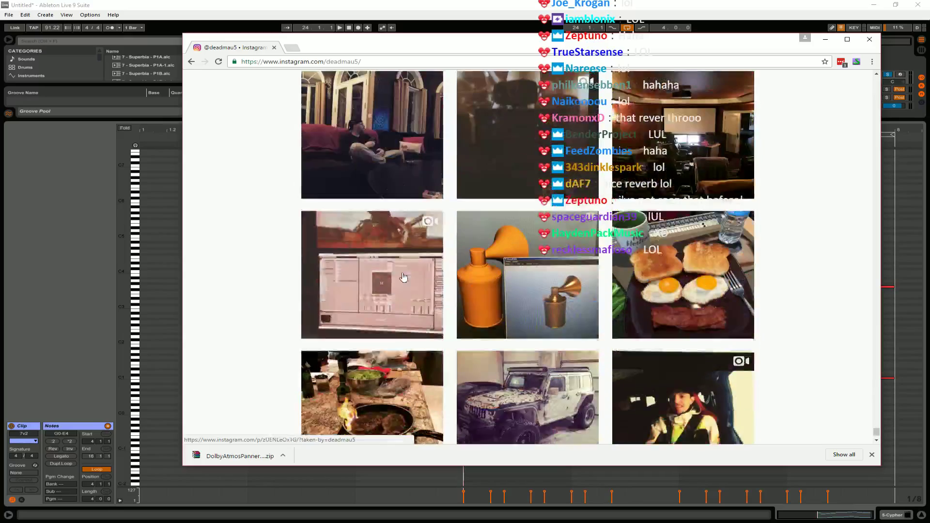
{"action": "scroll", "coordinate": [403, 278], "scroll_direction": "down", "scroll_amount": 4}
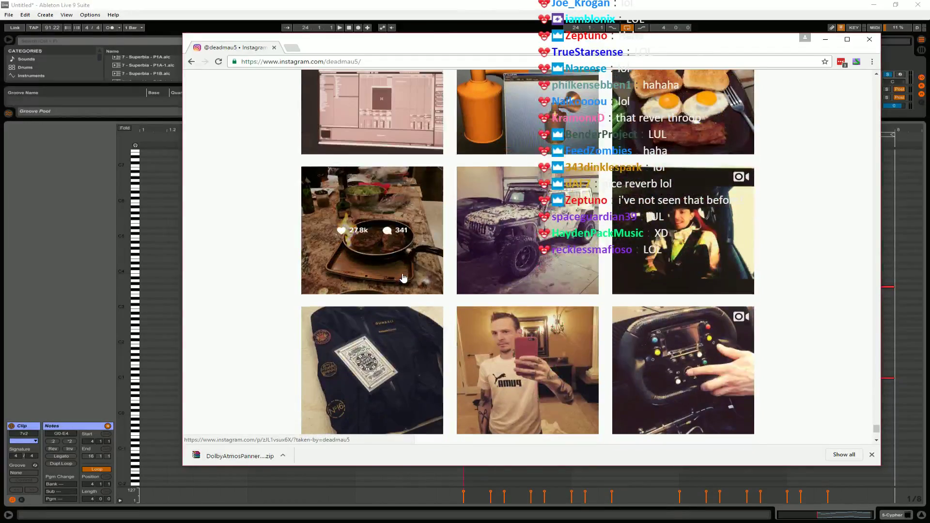
{"action": "scroll", "coordinate": [373, 234], "scroll_direction": "up", "scroll_amount": 2}
{"action": "left_click", "coordinate": [349, 219]}
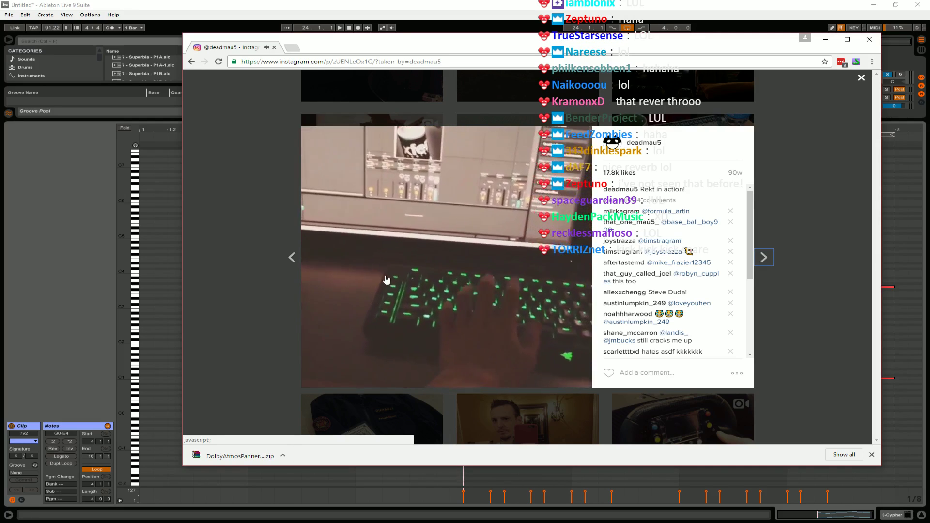
{"action": "left_click", "coordinate": [331, 298]}
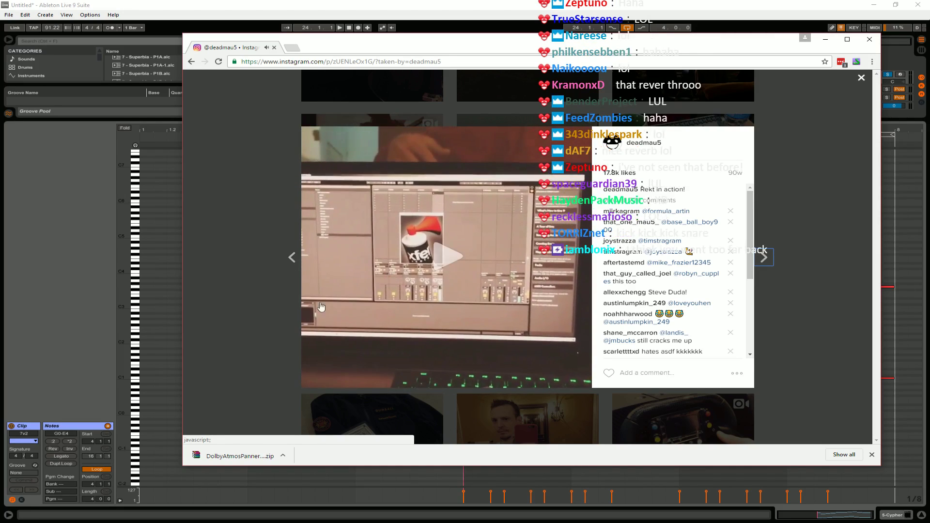
{"action": "left_click", "coordinate": [234, 344]}
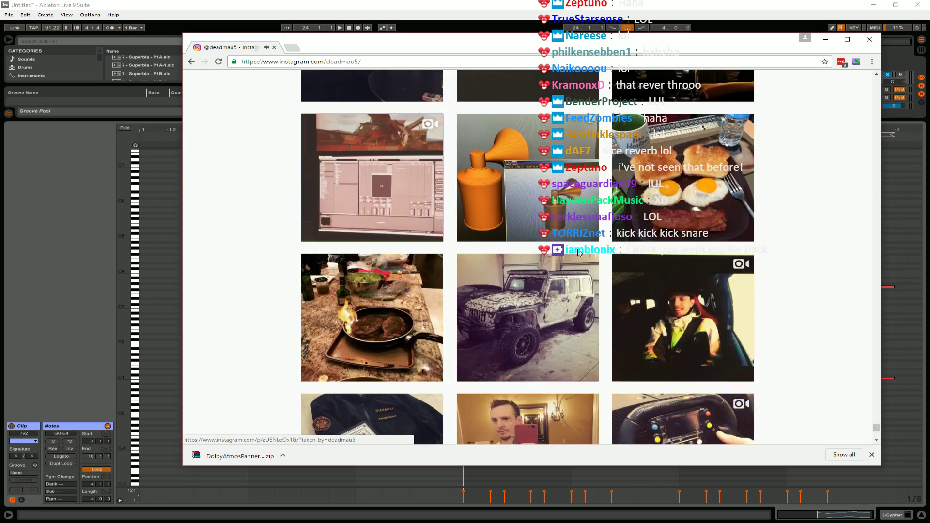
Find the video post of the Bitwig autonomous melody patch, play it, and close it.
{"action": "scroll", "coordinate": [579, 252], "scroll_direction": "down", "scroll_amount": 7}
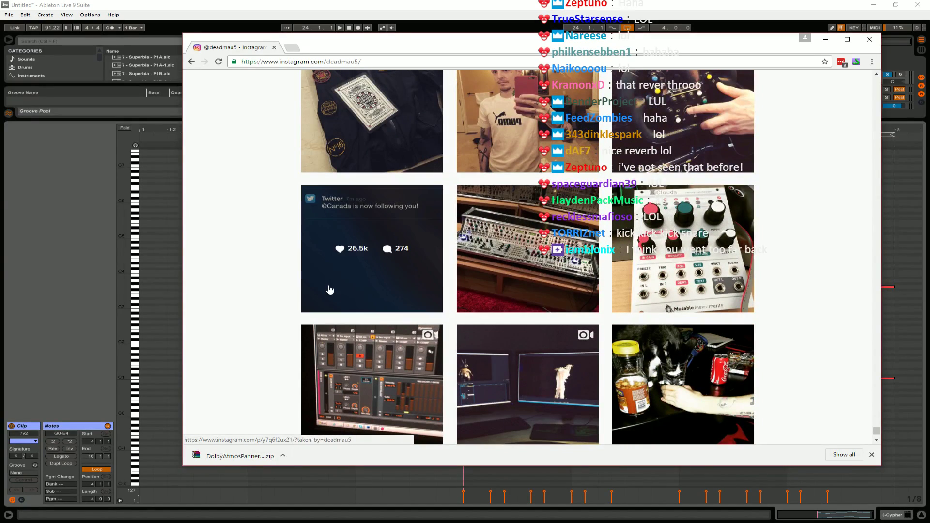
{"action": "scroll", "coordinate": [533, 318], "scroll_direction": "down", "scroll_amount": 2}
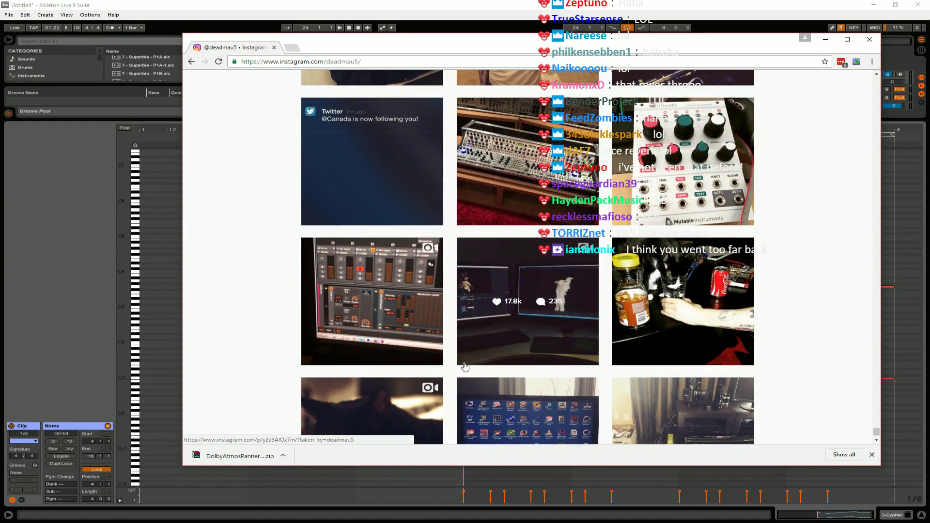
{"action": "left_click", "coordinate": [365, 339]}
{"action": "left_click", "coordinate": [431, 252]}
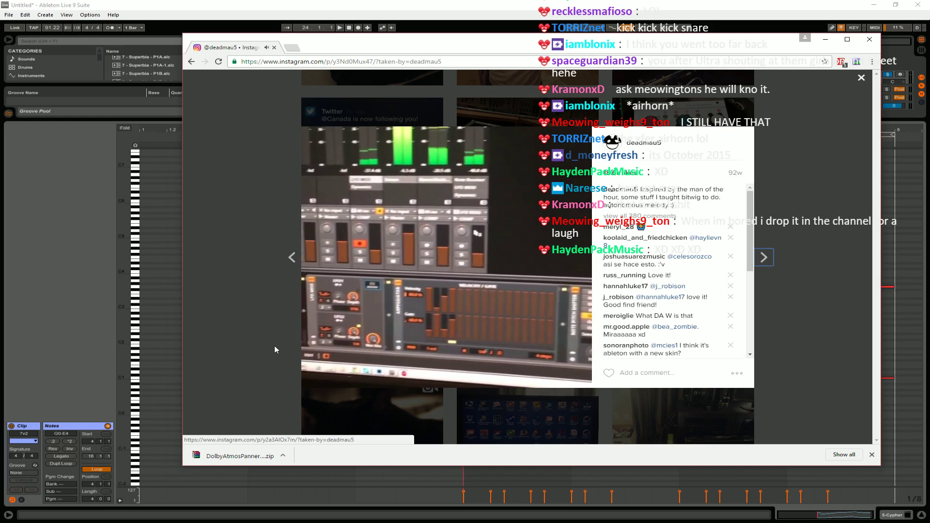
{"action": "left_click", "coordinate": [274, 344]}
Open the cat video post captioned "4k meowingtons eating imaginary 4k food", view it, and close it.
{"action": "scroll", "coordinate": [297, 354], "scroll_direction": "down", "scroll_amount": 3}
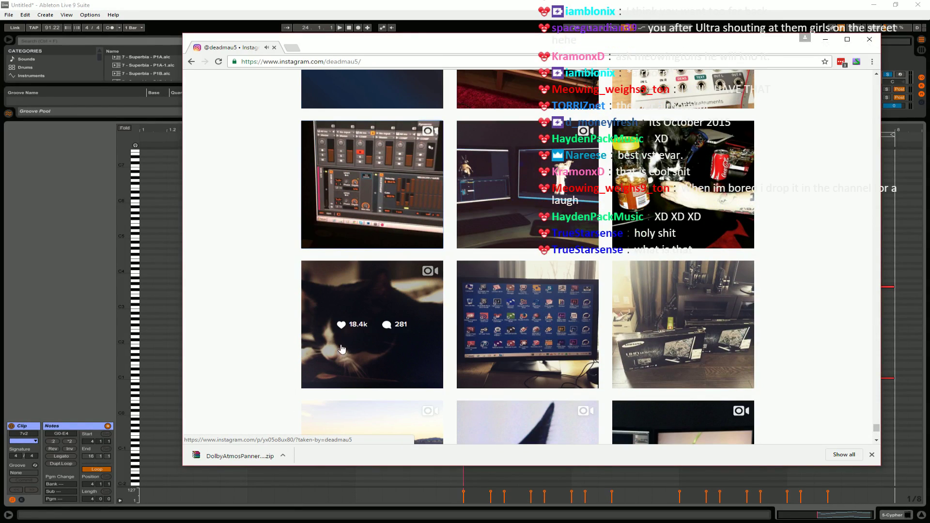
{"action": "left_click", "coordinate": [352, 355]}
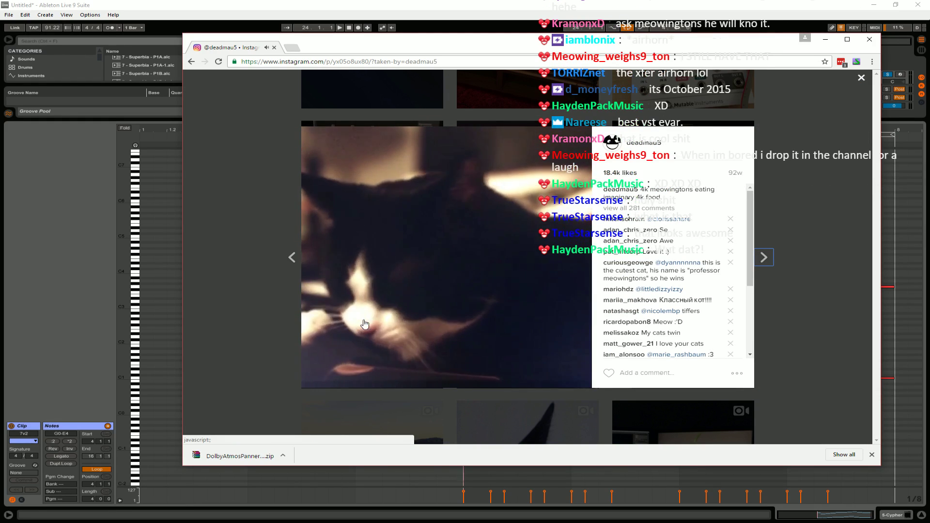
{"action": "left_click", "coordinate": [365, 324]}
{"action": "left_click", "coordinate": [232, 316]}
Find the modular synth video post with a caption starting "So easy to just get lost in this", view it, and close it.
{"action": "scroll", "coordinate": [384, 343], "scroll_direction": "down", "scroll_amount": 3}
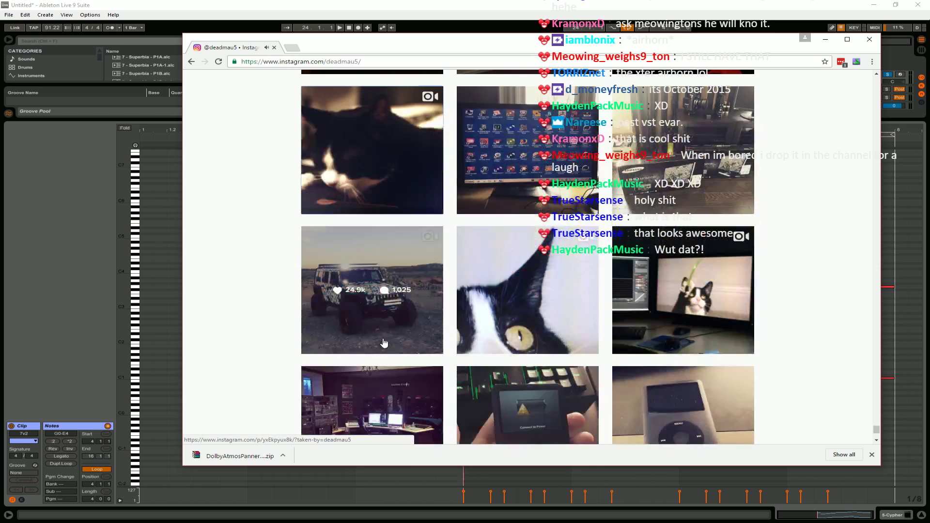
{"action": "scroll", "coordinate": [384, 343], "scroll_direction": "down", "scroll_amount": 5}
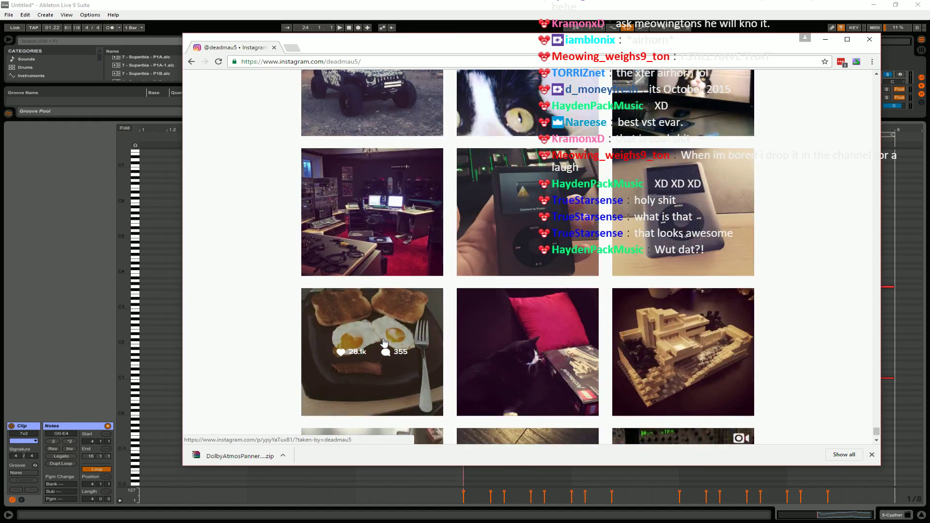
{"action": "scroll", "coordinate": [384, 342], "scroll_direction": "down", "scroll_amount": 4}
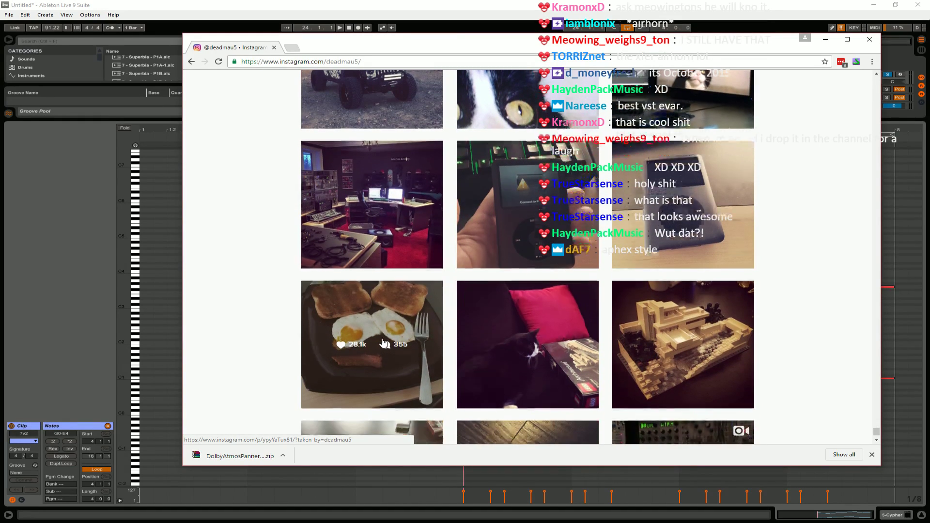
{"action": "left_click", "coordinate": [680, 318]}
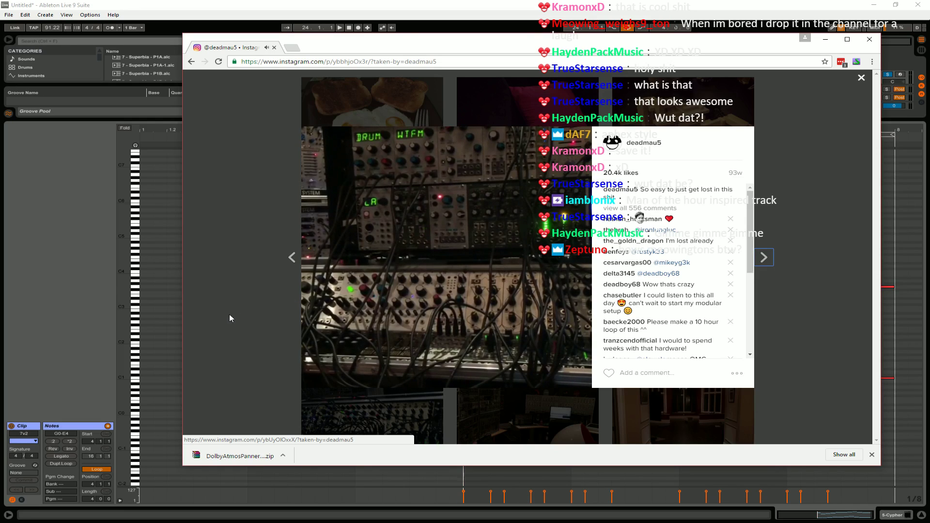
{"action": "left_click", "coordinate": [254, 317]}
Open the patched modular system video captioned "Testing crap out", watch it, and close it.
{"action": "scroll", "coordinate": [310, 315], "scroll_direction": "down", "scroll_amount": 3}
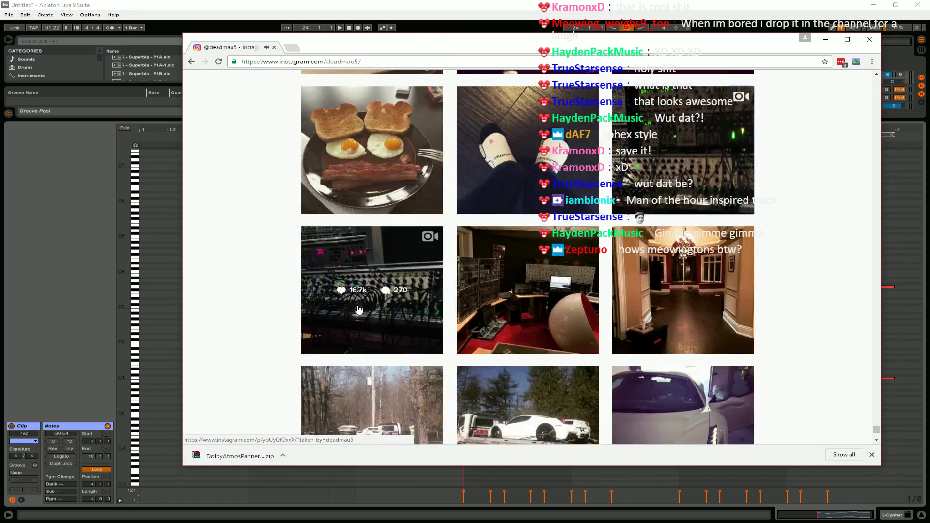
{"action": "left_click", "coordinate": [359, 310]}
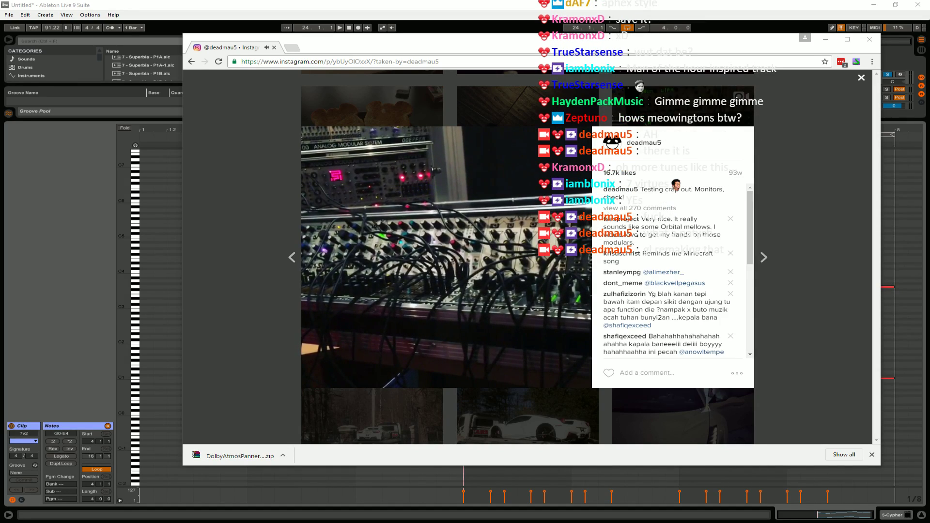
{"action": "left_click", "coordinate": [246, 365]}
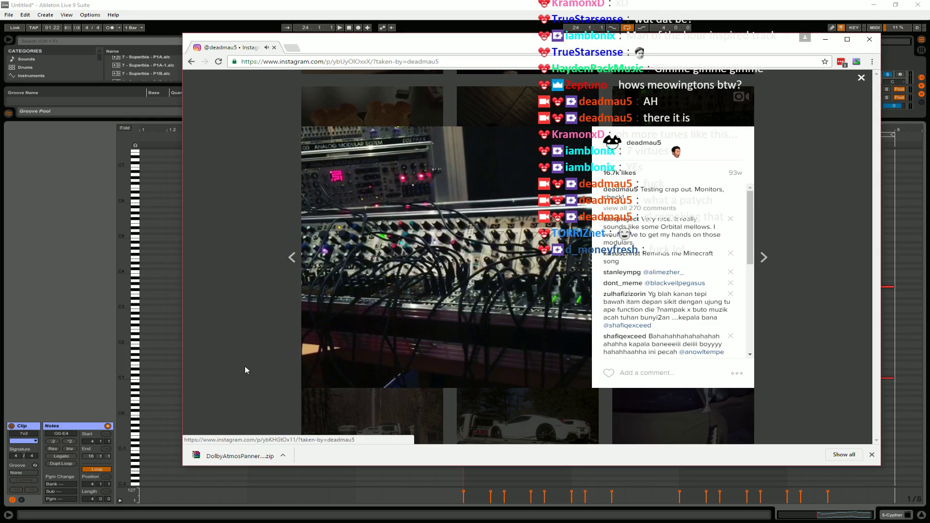
Find the older modular synth video post captioned "Modular Musics" and play it.
{"action": "scroll", "coordinate": [483, 289], "scroll_direction": "down", "scroll_amount": 8}
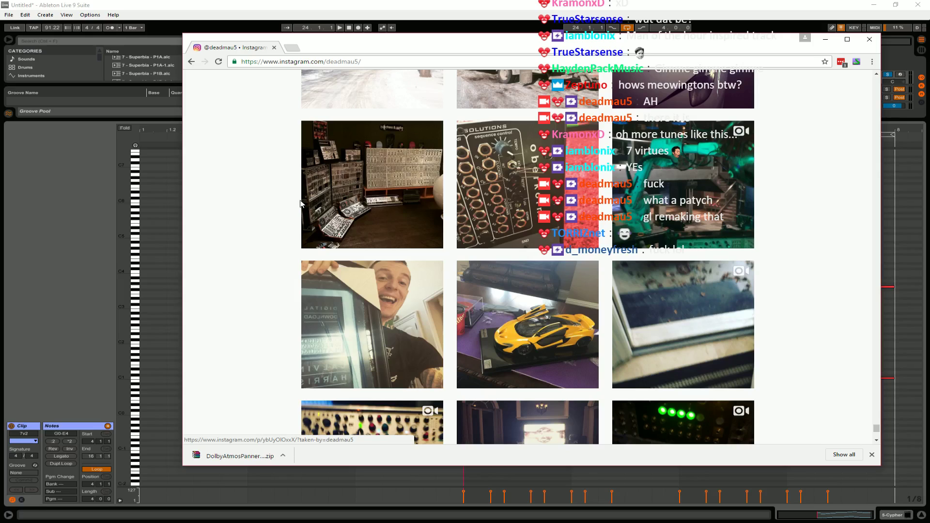
{"action": "scroll", "coordinate": [601, 322], "scroll_direction": "down", "scroll_amount": 5}
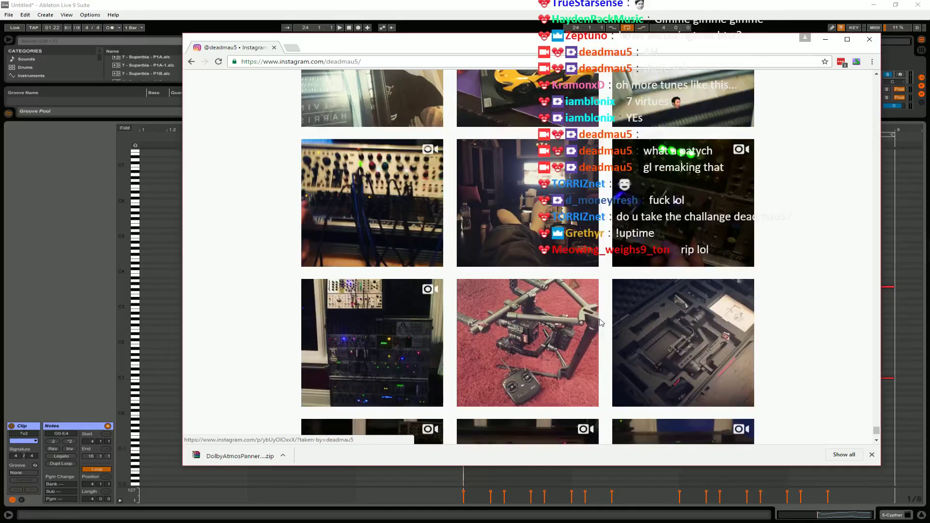
{"action": "left_click", "coordinate": [374, 242]}
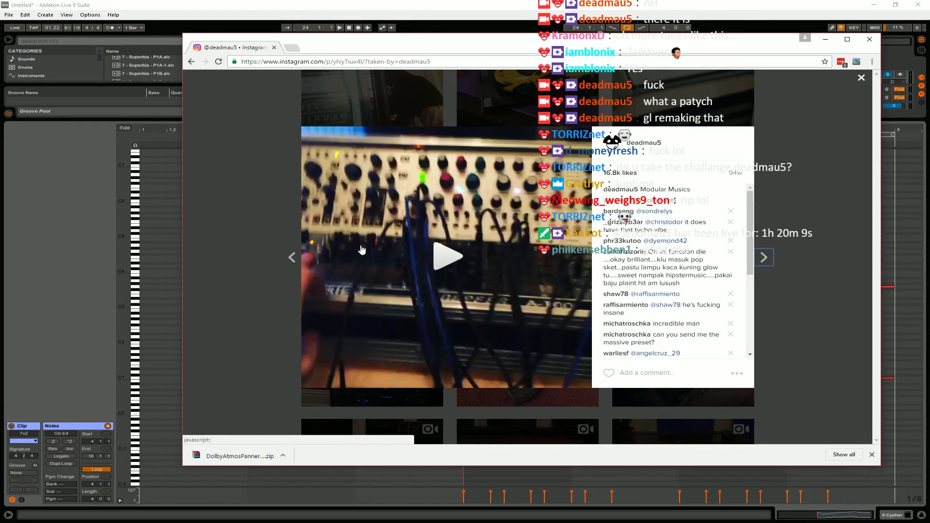
{"action": "left_click", "coordinate": [361, 250]}
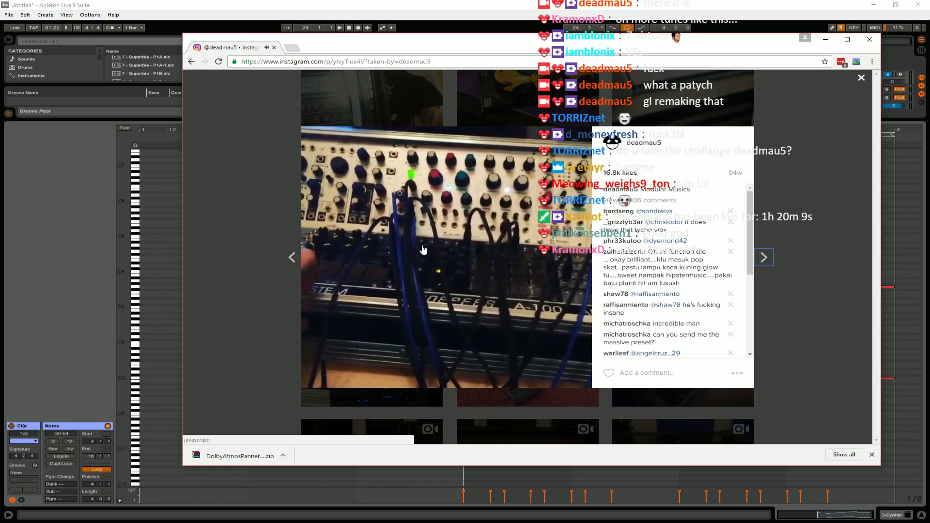
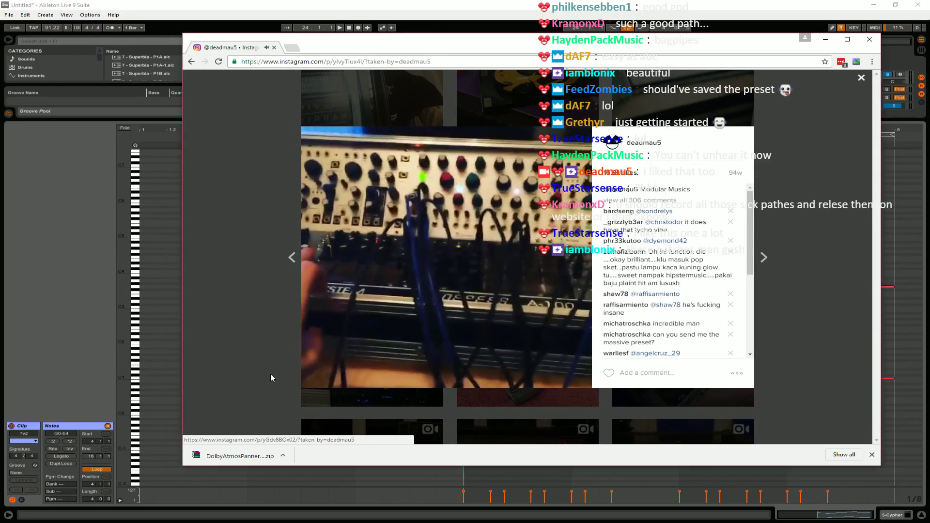
Close the current post, open the modular video whose caption begins "Doing some... Experimental", watch it, and close it.
{"action": "left_click", "coordinate": [271, 375]}
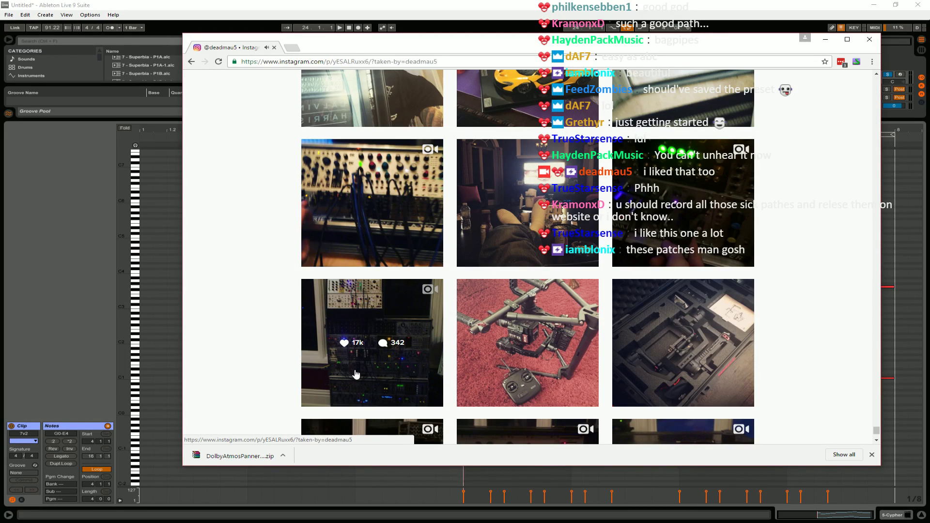
{"action": "left_click", "coordinate": [356, 374]}
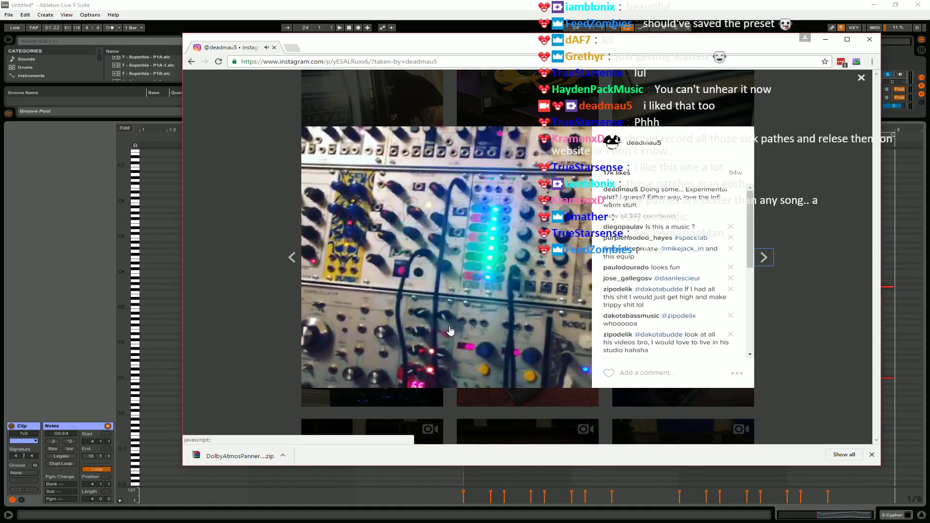
{"action": "left_click", "coordinate": [249, 356]}
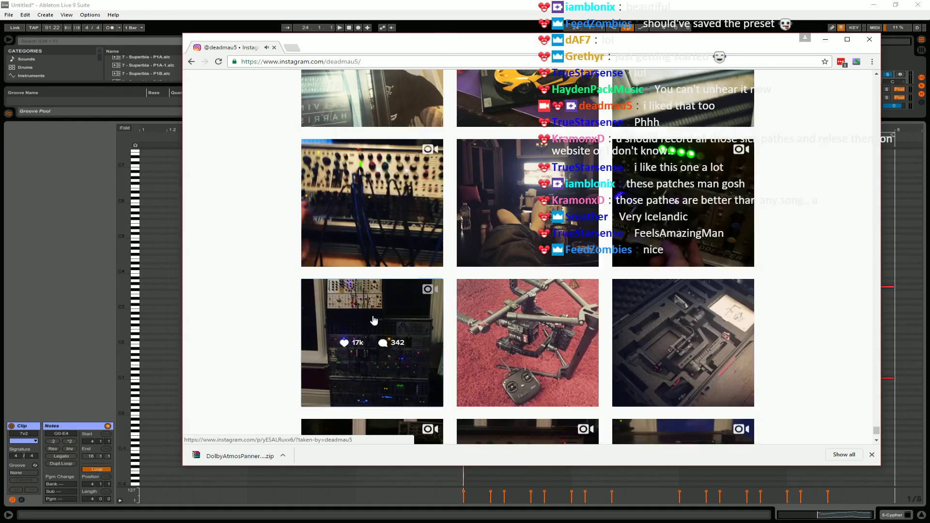
Find the modular synth video whose caption mentions "a filter and Tides", watch it, and close it.
{"action": "scroll", "coordinate": [374, 319], "scroll_direction": "down", "scroll_amount": 3}
{"action": "left_click", "coordinate": [364, 321]}
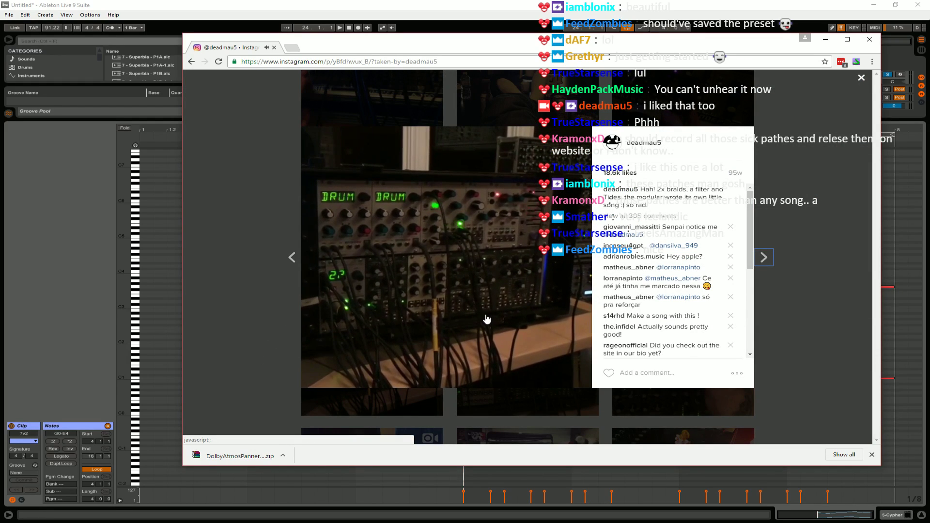
{"action": "left_click", "coordinate": [263, 342]}
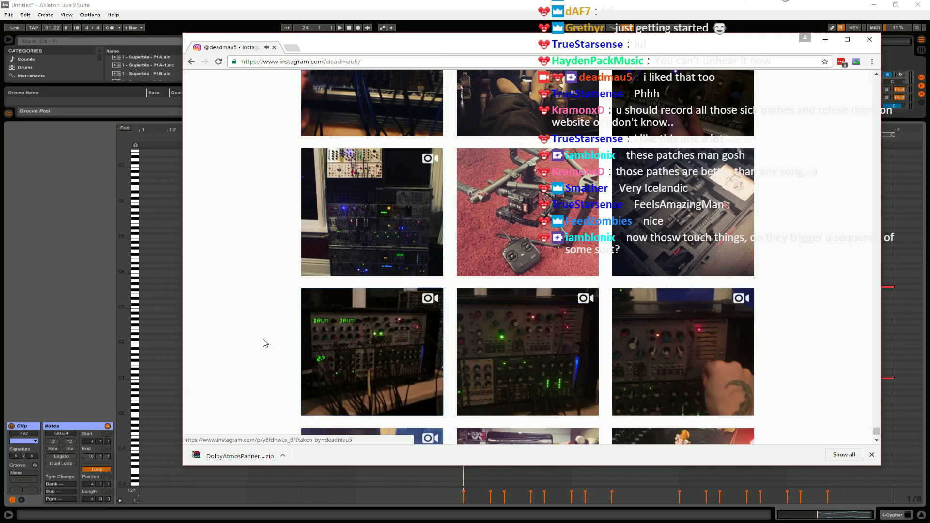
Play the modular synth video captioned about what sync buttons are actually for, and close it.
{"action": "left_click", "coordinate": [515, 383]}
{"action": "left_click", "coordinate": [494, 270]}
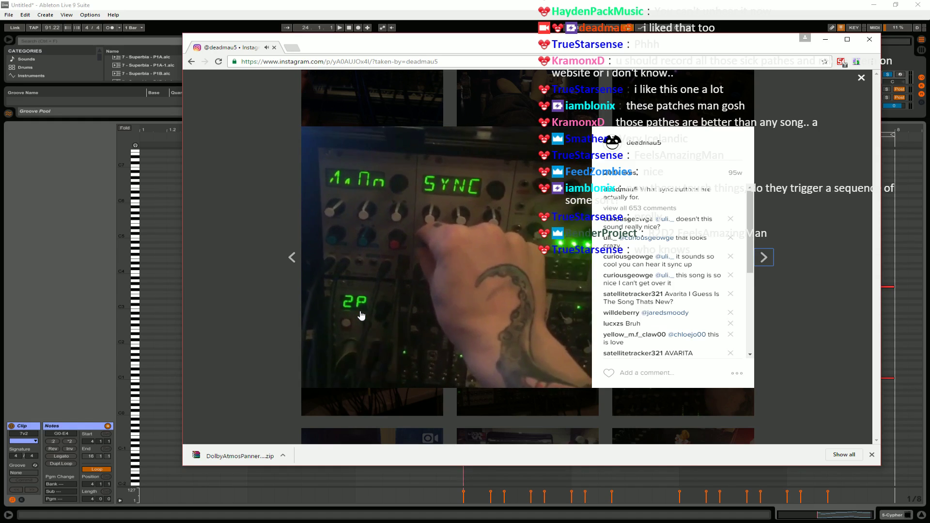
{"action": "left_click", "coordinate": [245, 350]}
Open the video with a caption starting "Why analog modular reigns", watch it, and close it.
{"action": "scroll", "coordinate": [661, 347], "scroll_direction": "down", "scroll_amount": 2}
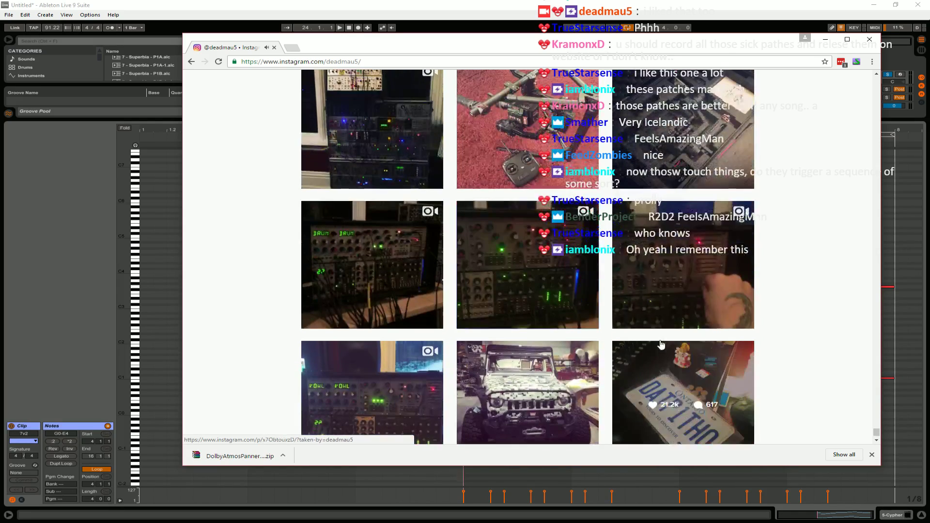
{"action": "left_click", "coordinate": [644, 304]}
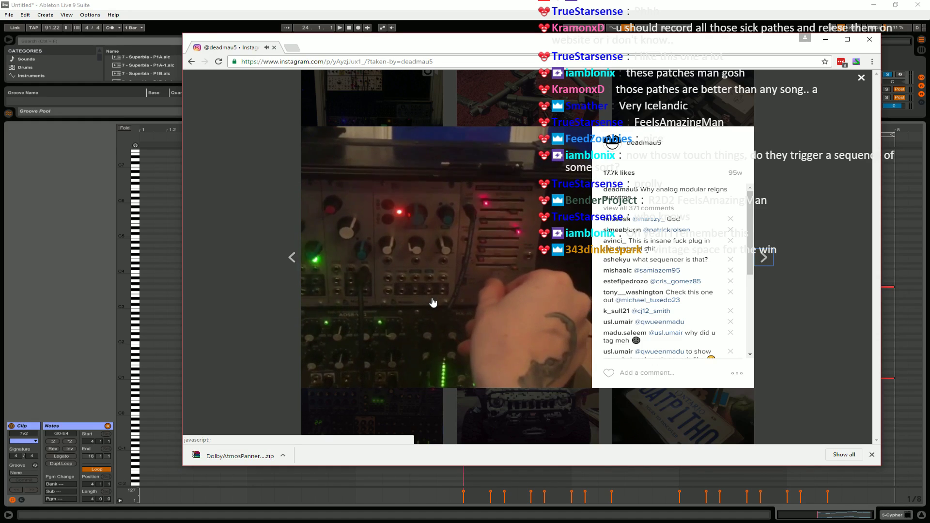
{"action": "left_click", "coordinate": [257, 350]}
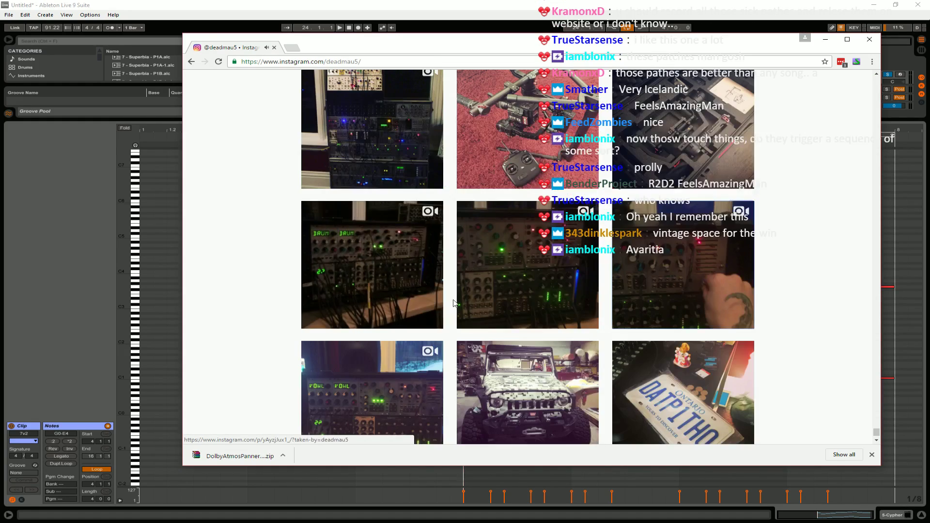
Find the modular synth video captioned "Postmodern talking.", watch it, and close it.
{"action": "scroll", "coordinate": [324, 357], "scroll_direction": "down", "scroll_amount": 2}
{"action": "left_click", "coordinate": [324, 358]}
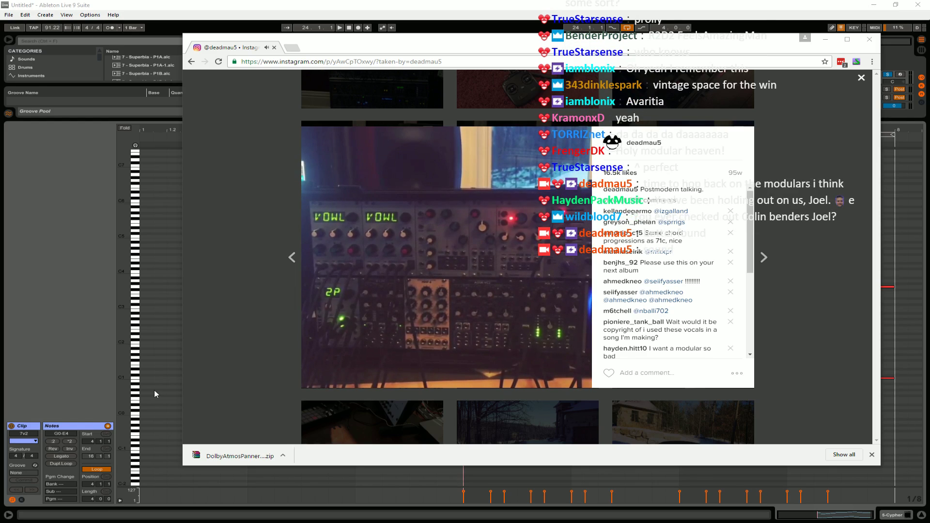
{"action": "left_click", "coordinate": [264, 350]}
Find the dark modular rack video in the row with the parked convertible photo, play it, and close it.
{"action": "scroll", "coordinate": [374, 332], "scroll_direction": "down", "scroll_amount": 5}
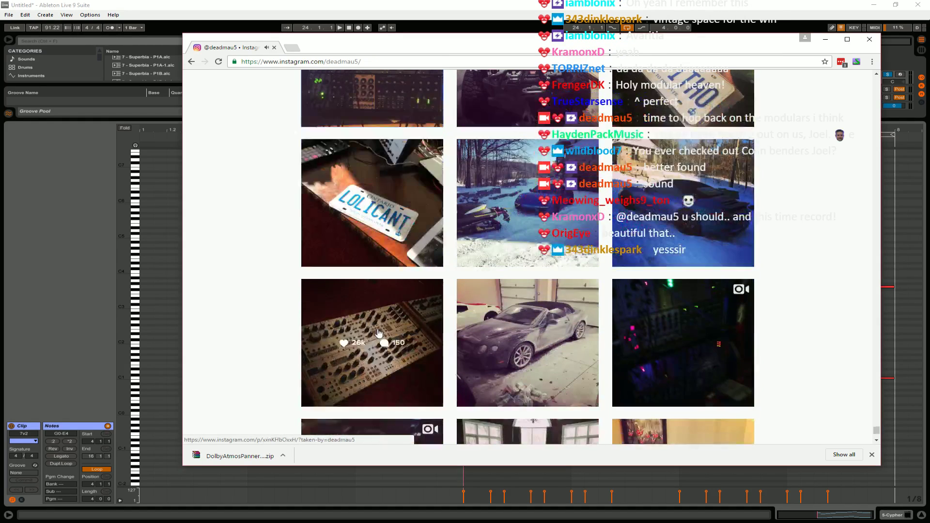
{"action": "left_click", "coordinate": [685, 330]}
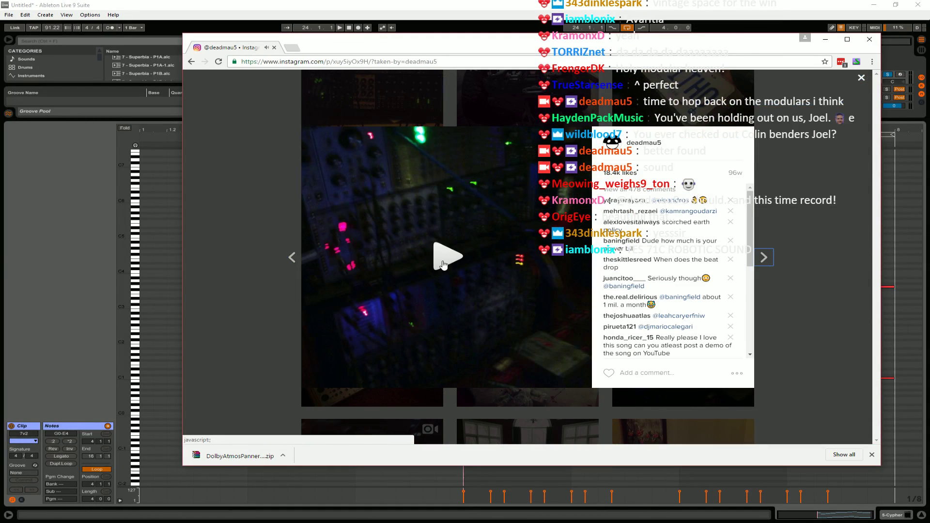
{"action": "left_click", "coordinate": [442, 264]}
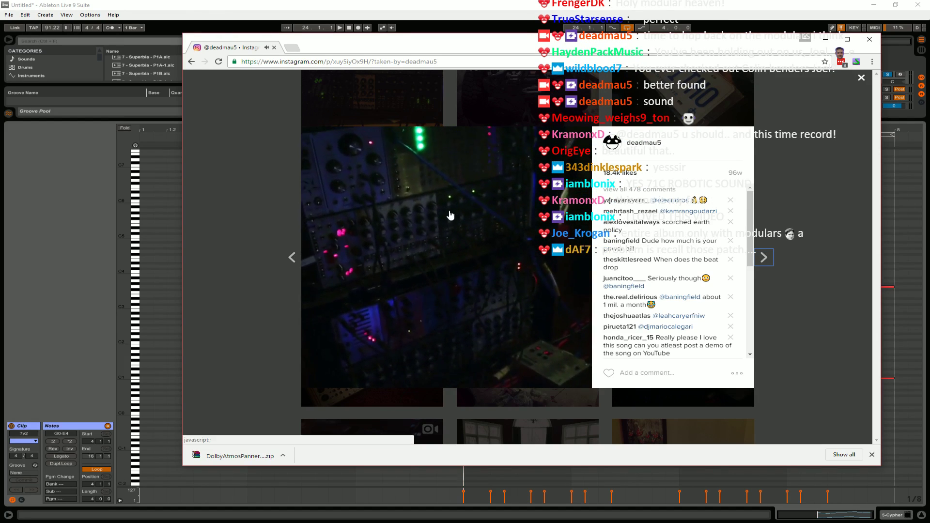
{"action": "left_click", "coordinate": [258, 315]}
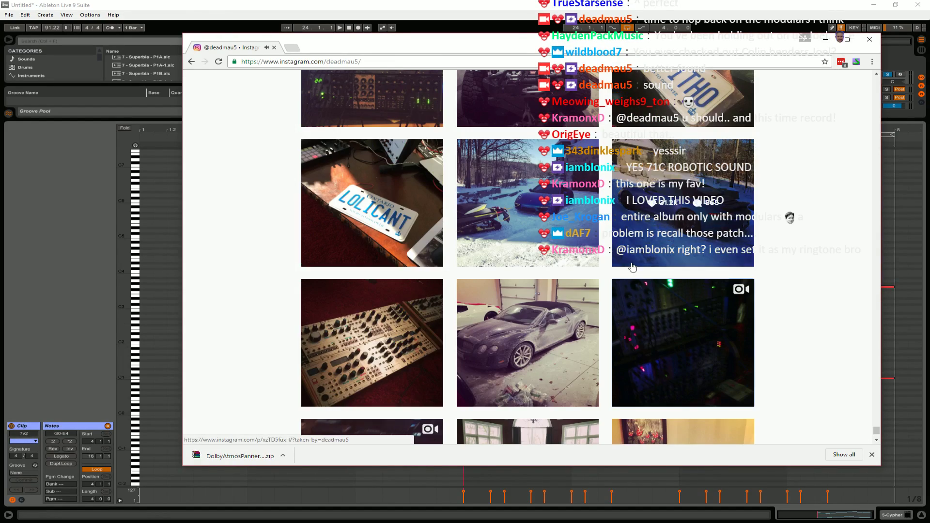
Open the mixing console video captioned "Live stuffs.", play it, and close it.
{"action": "scroll", "coordinate": [632, 267], "scroll_direction": "down", "scroll_amount": 3}
{"action": "left_click", "coordinate": [382, 377]}
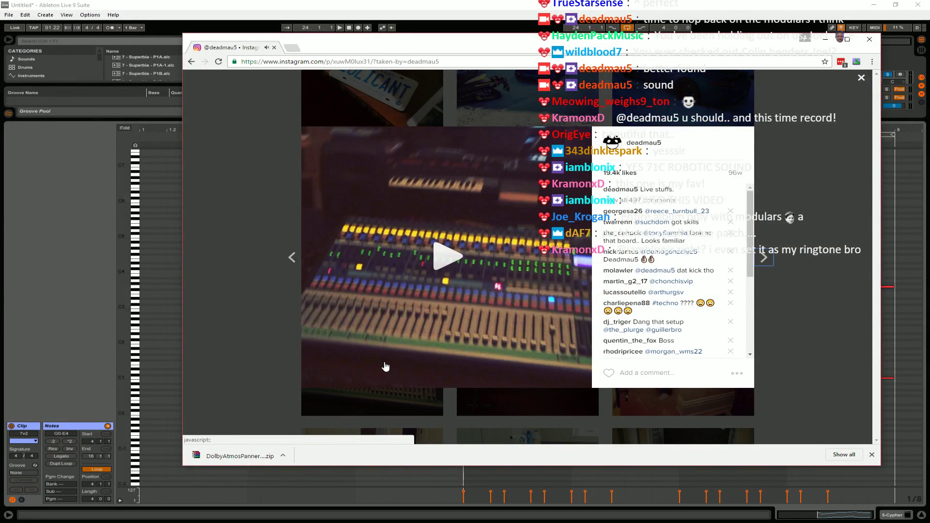
{"action": "left_click", "coordinate": [386, 367]}
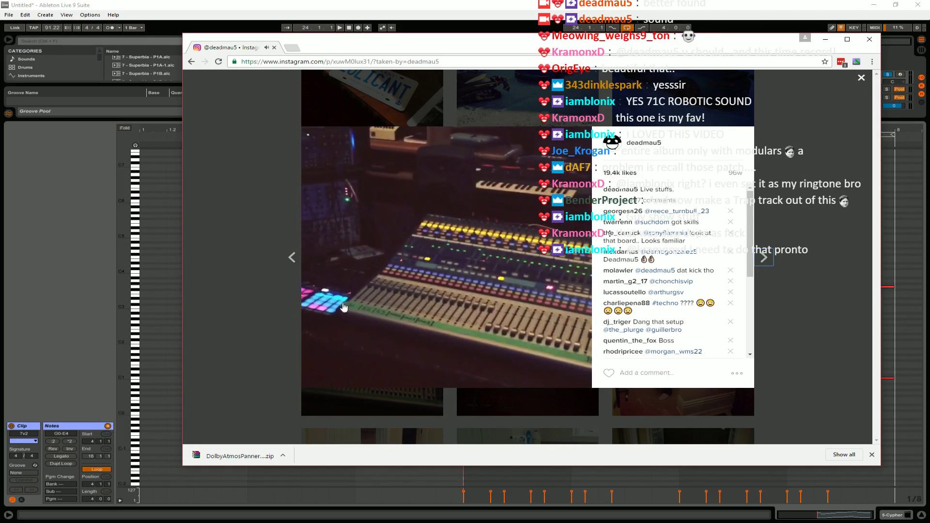
{"action": "left_click", "coordinate": [244, 353]}
Watch and close the mixer video captioned "Look mom! No CDjs!" and the sequencer video about remaking classics for the live show.
{"action": "scroll", "coordinate": [450, 286], "scroll_direction": "down", "scroll_amount": 3}
{"action": "scroll", "coordinate": [449, 287], "scroll_direction": "down", "scroll_amount": 6}
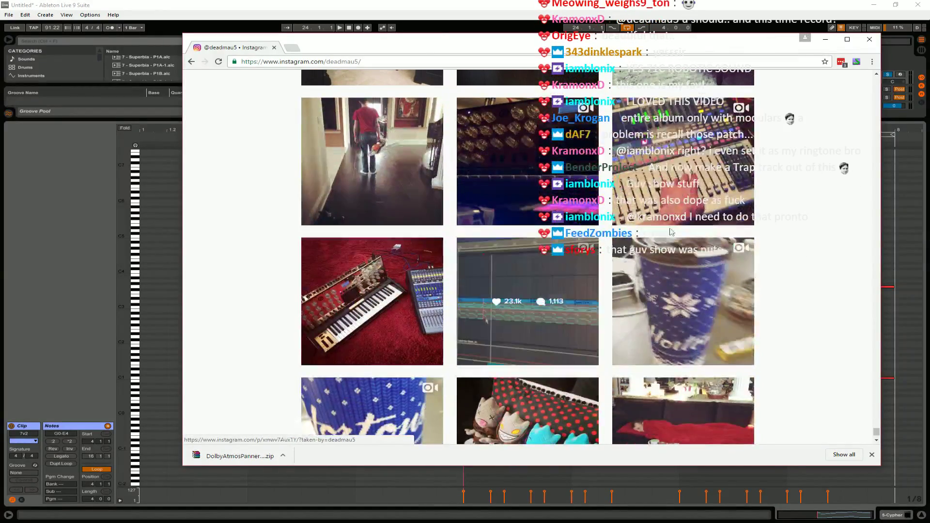
{"action": "left_click", "coordinate": [710, 194]}
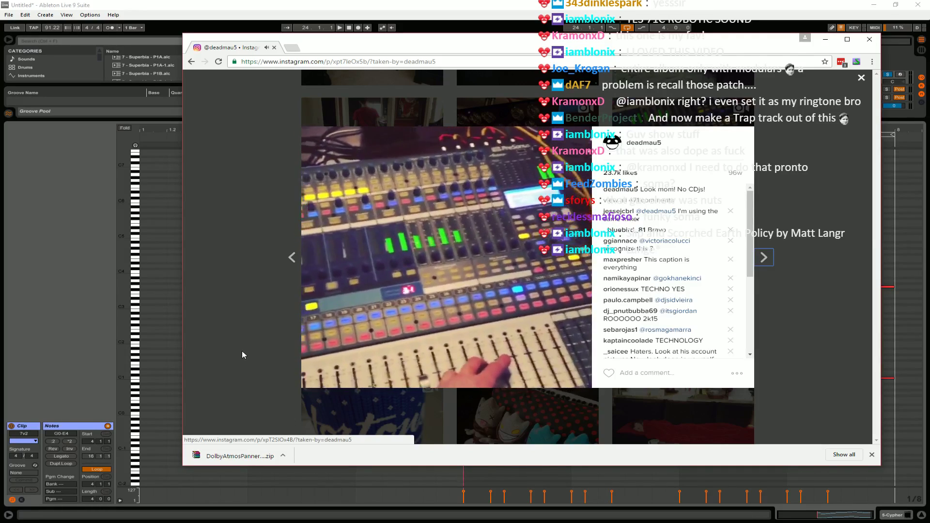
{"action": "left_click", "coordinate": [242, 351]}
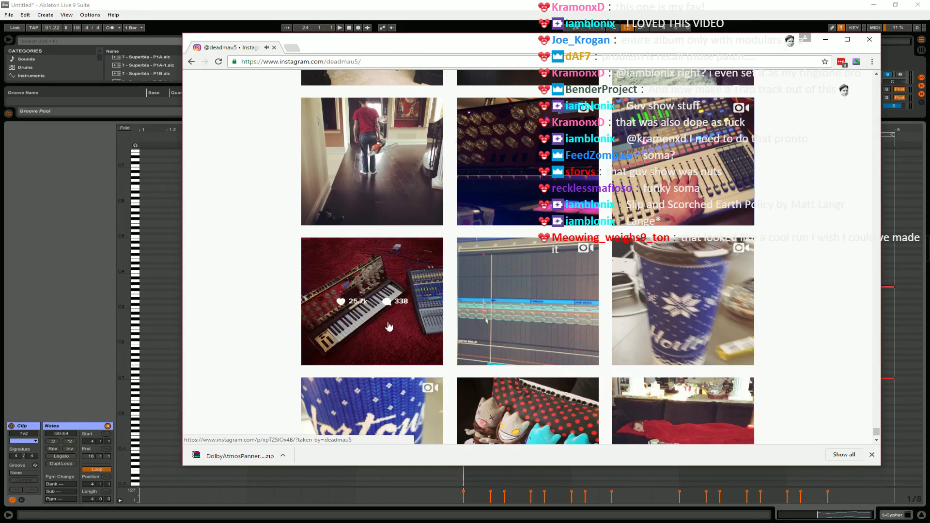
{"action": "left_click", "coordinate": [500, 324]}
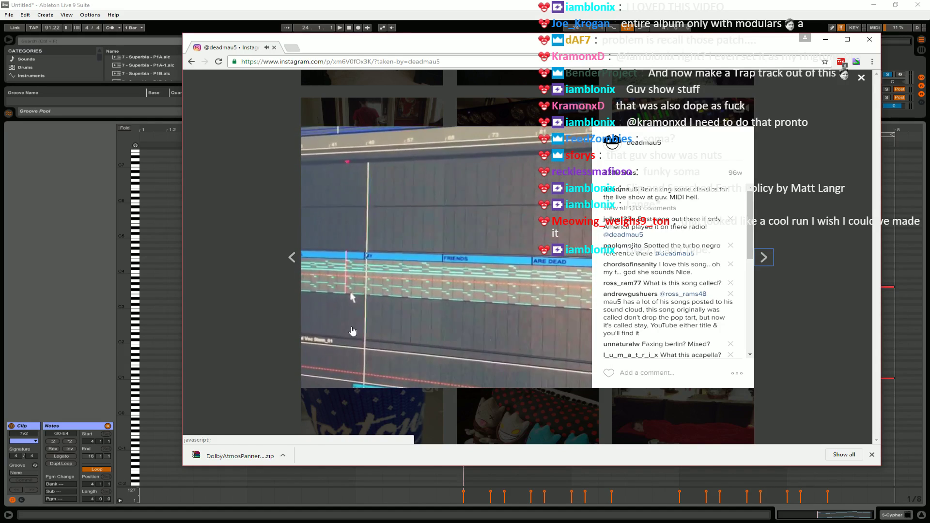
{"action": "left_click", "coordinate": [257, 324]}
View and close the two neighbouring video posts showing a blue knitted-pattern coffee cup.
{"action": "scroll", "coordinate": [525, 347], "scroll_direction": "down", "scroll_amount": 3}
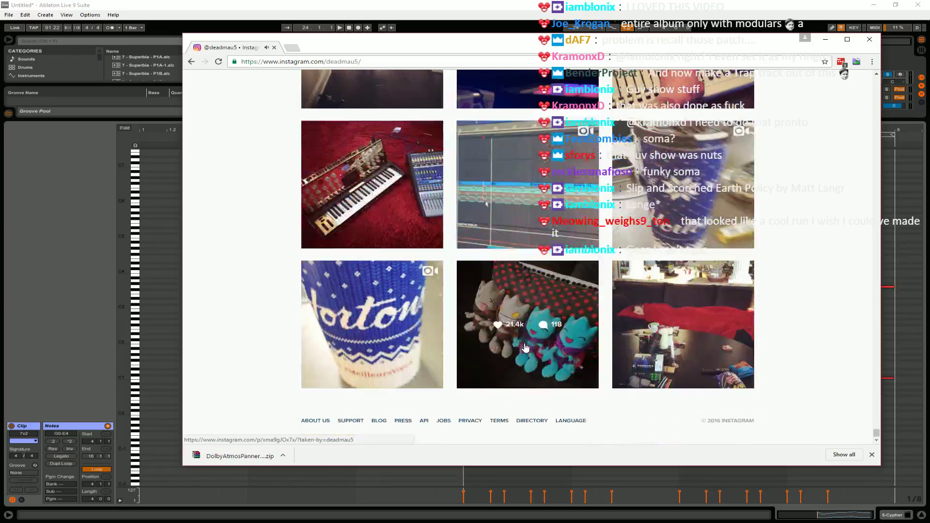
{"action": "left_click", "coordinate": [695, 203]}
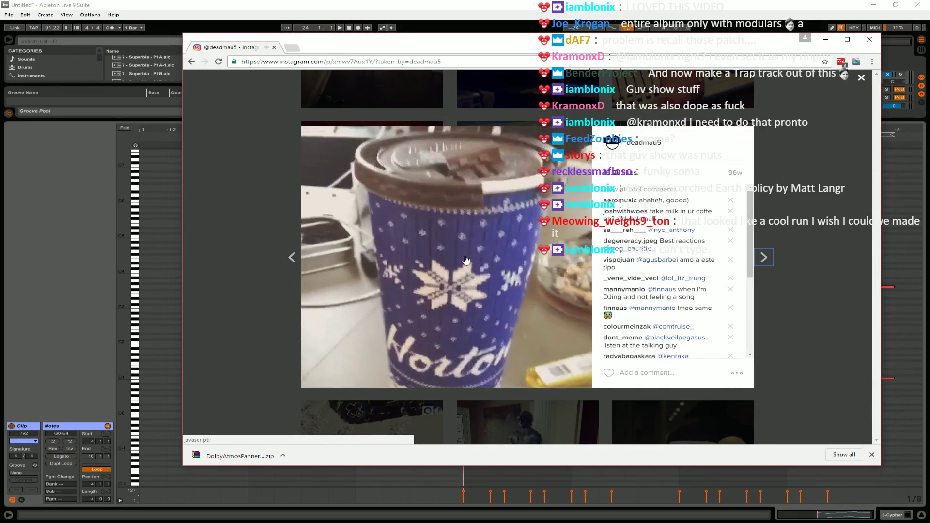
{"action": "left_click", "coordinate": [271, 364]}
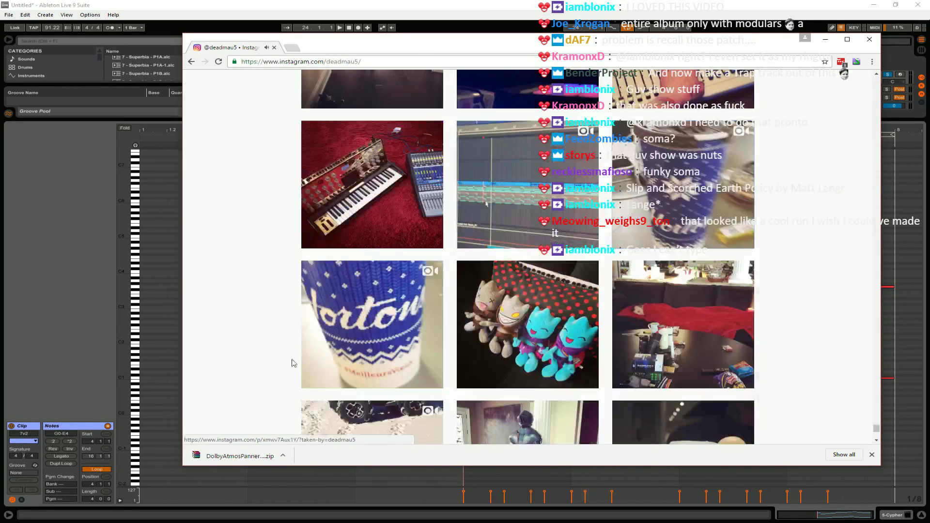
{"action": "left_click", "coordinate": [358, 350]}
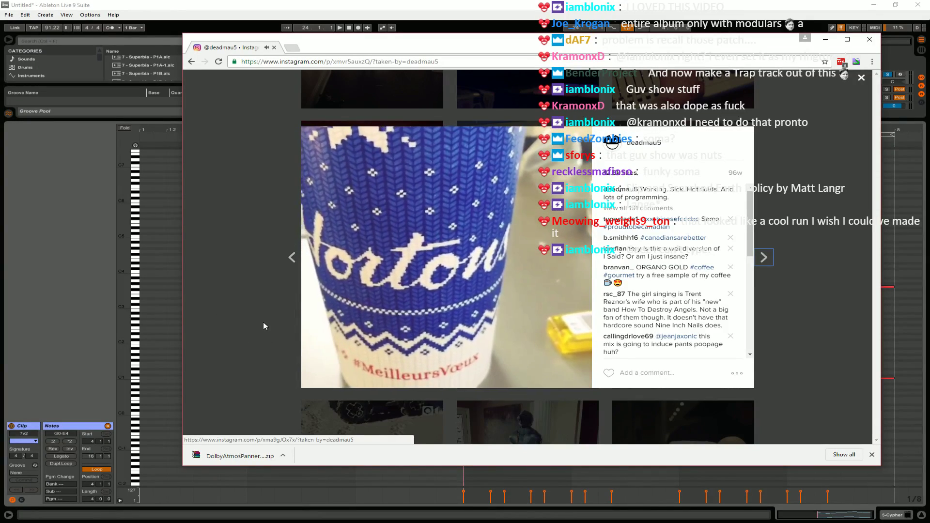
{"action": "left_click", "coordinate": [263, 322]}
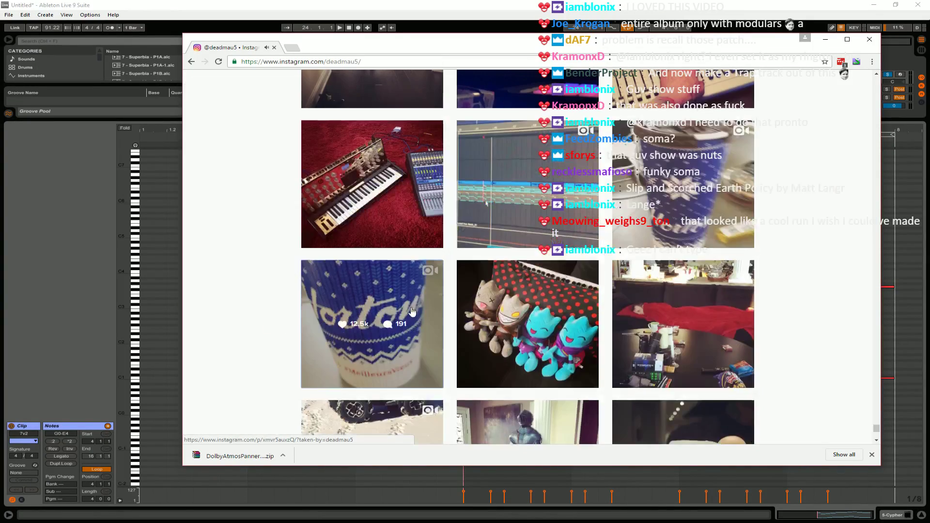
Open the snow riding video captioned about coffee and doughnuts in the morning, watch it, and close it.
{"action": "scroll", "coordinate": [388, 337], "scroll_direction": "down", "scroll_amount": 3}
{"action": "left_click", "coordinate": [376, 364]}
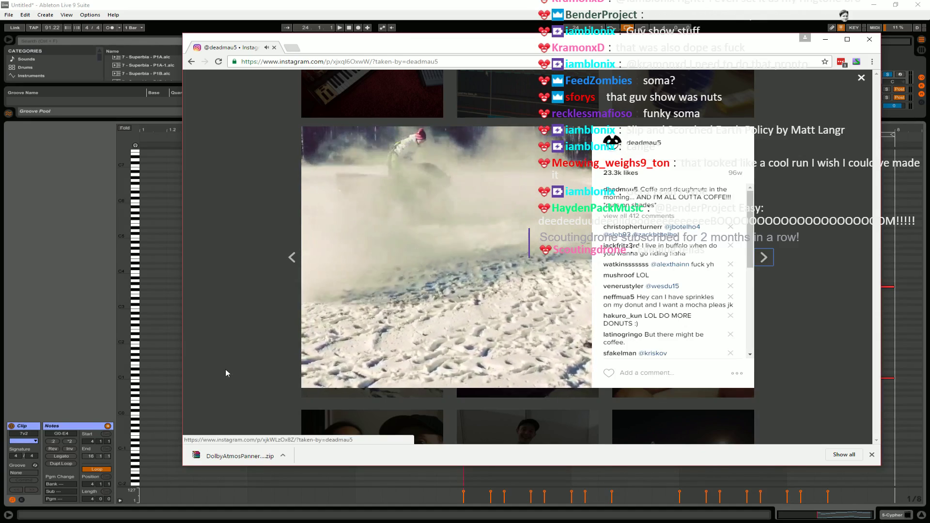
{"action": "left_click", "coordinate": [228, 368]}
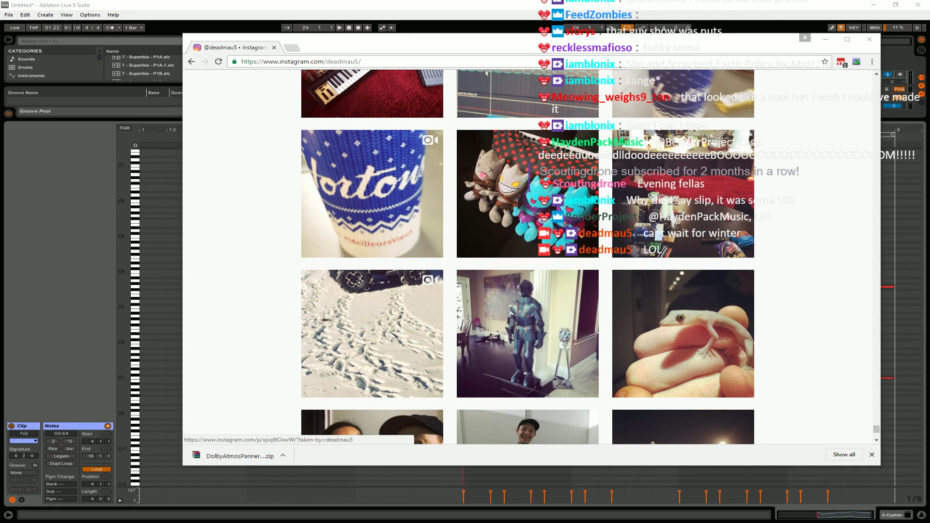
Browse back through the older posts to the studio gear video captioned "Scorched earth policy", watch it, and close it.
{"action": "scroll", "coordinate": [479, 318], "scroll_direction": "down", "scroll_amount": 5}
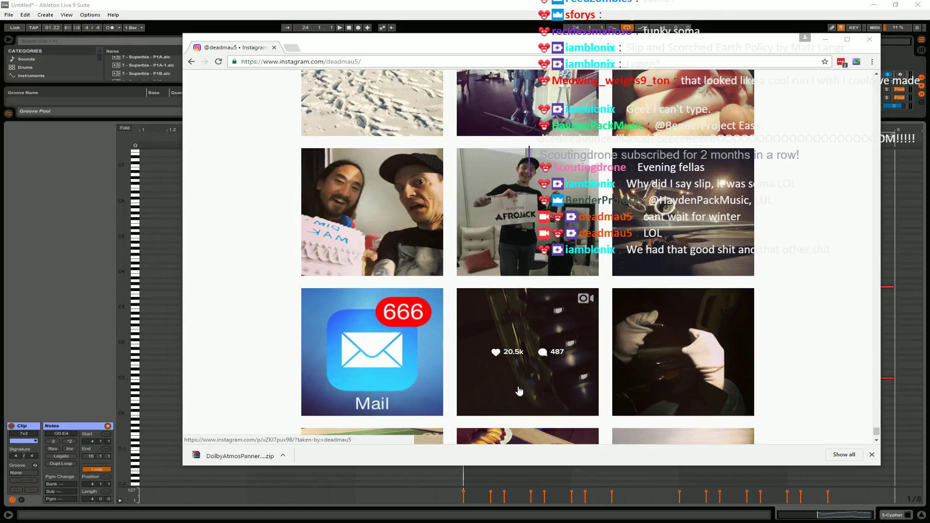
{"action": "scroll", "coordinate": [518, 391], "scroll_direction": "down", "scroll_amount": 10}
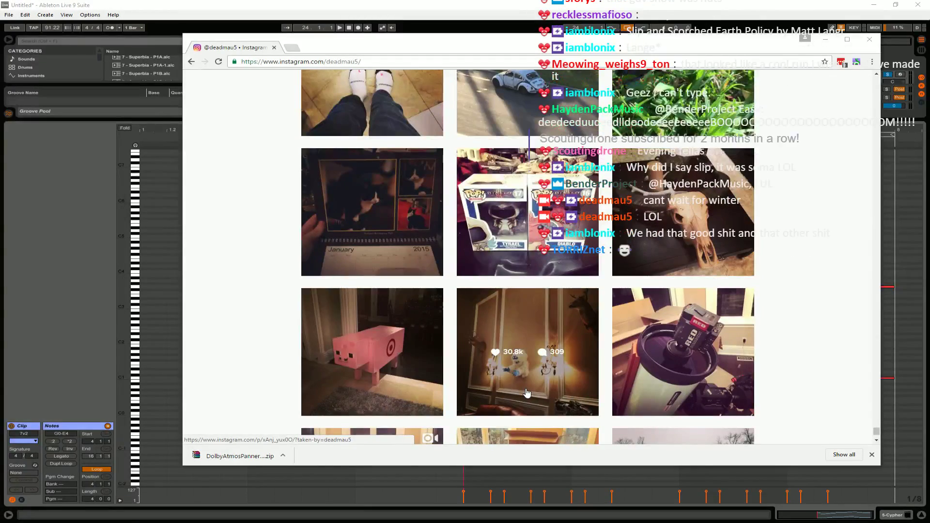
{"action": "scroll", "coordinate": [527, 392], "scroll_direction": "down", "scroll_amount": 3}
{"action": "scroll", "coordinate": [528, 393], "scroll_direction": "down", "scroll_amount": 6}
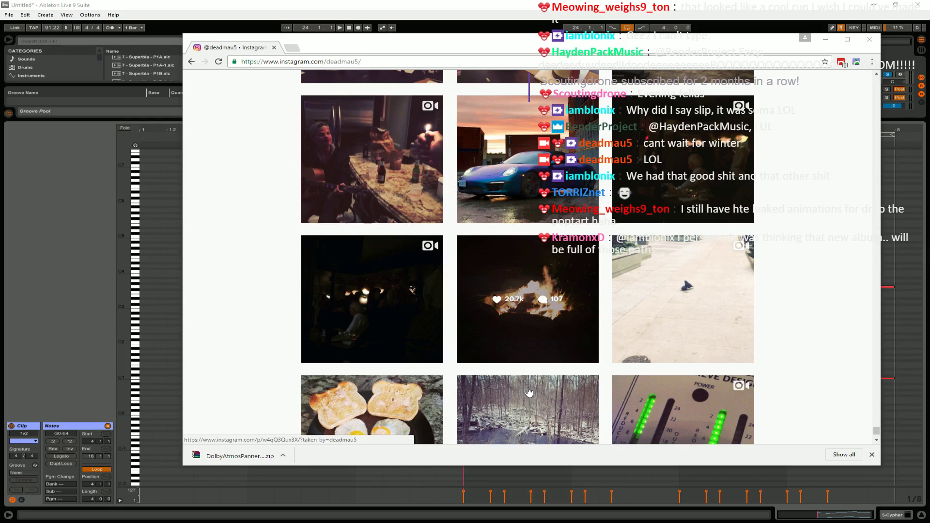
{"action": "scroll", "coordinate": [528, 392], "scroll_direction": "down", "scroll_amount": 15}
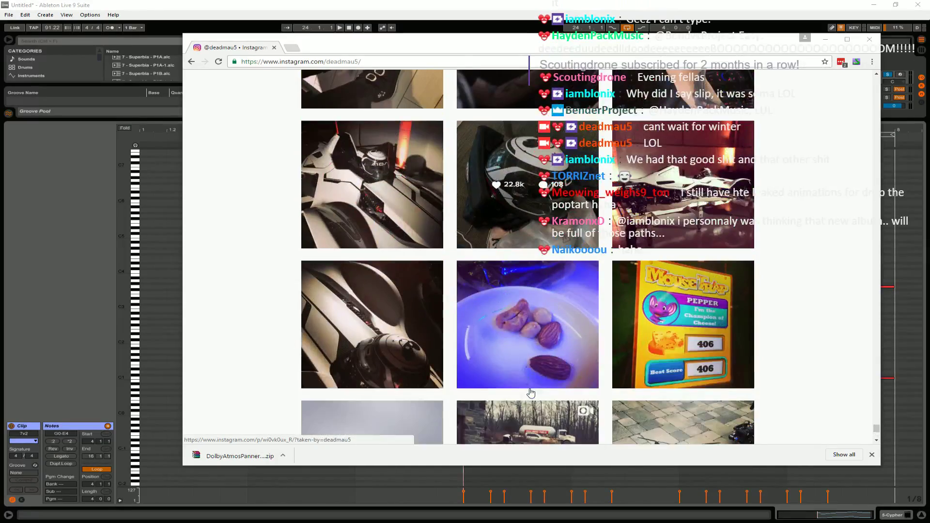
{"action": "scroll", "coordinate": [531, 393], "scroll_direction": "down", "scroll_amount": 12}
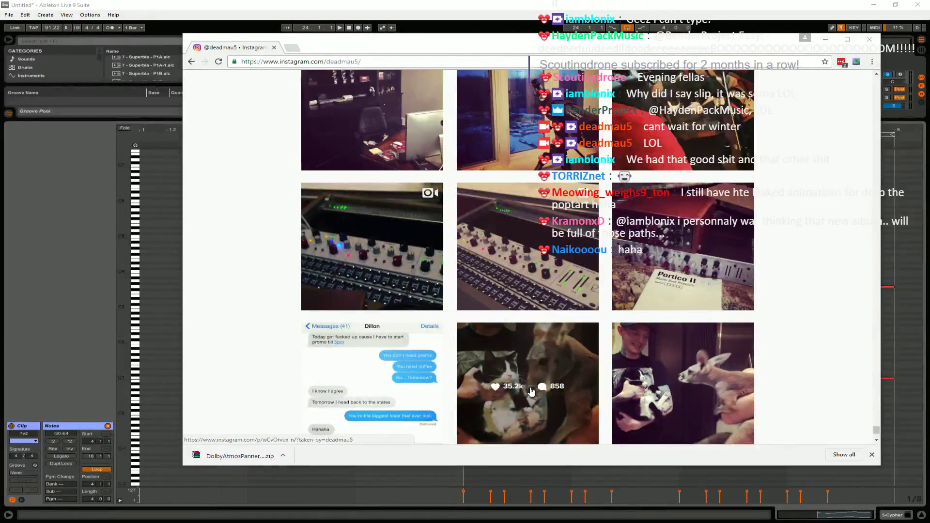
{"action": "left_click", "coordinate": [426, 278]}
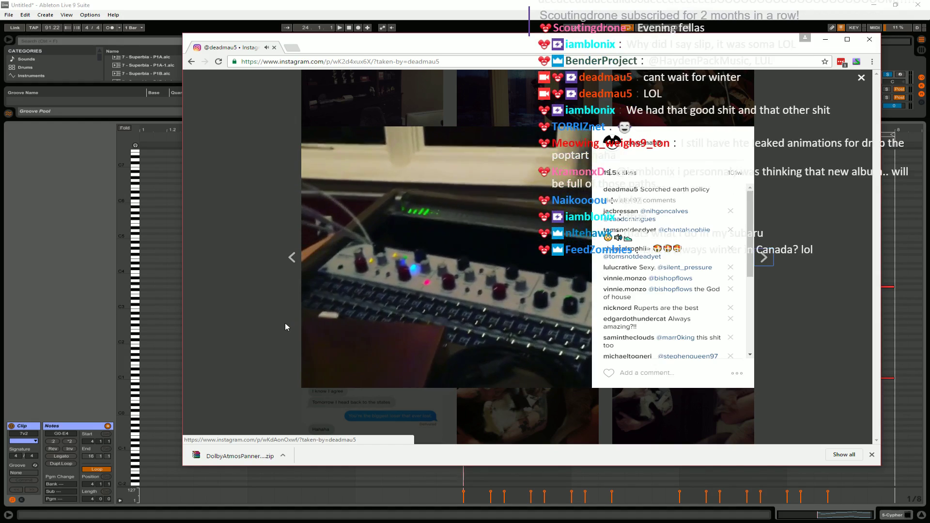
{"action": "left_click", "coordinate": [284, 323]}
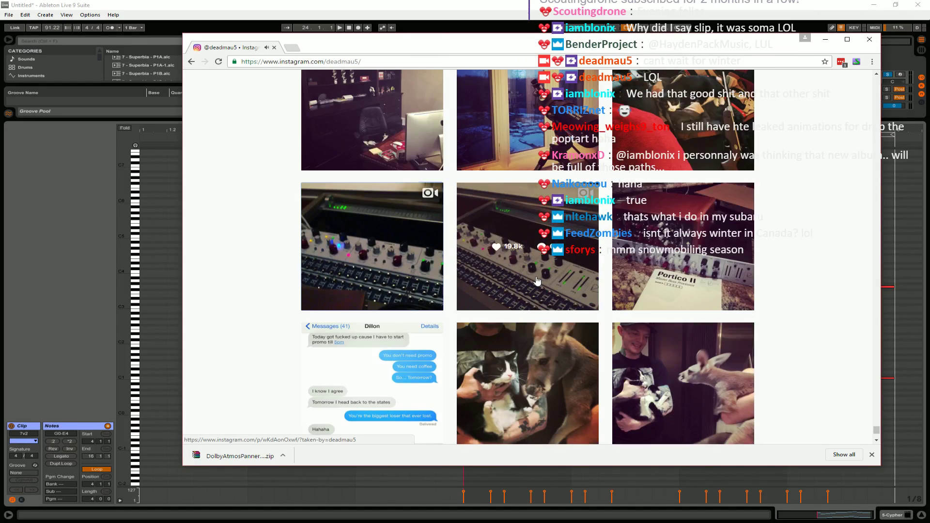
Open and watch the neighbouring video captioned about taking the Portico for a test drive on the master buss.
{"action": "left_click", "coordinate": [537, 281]}
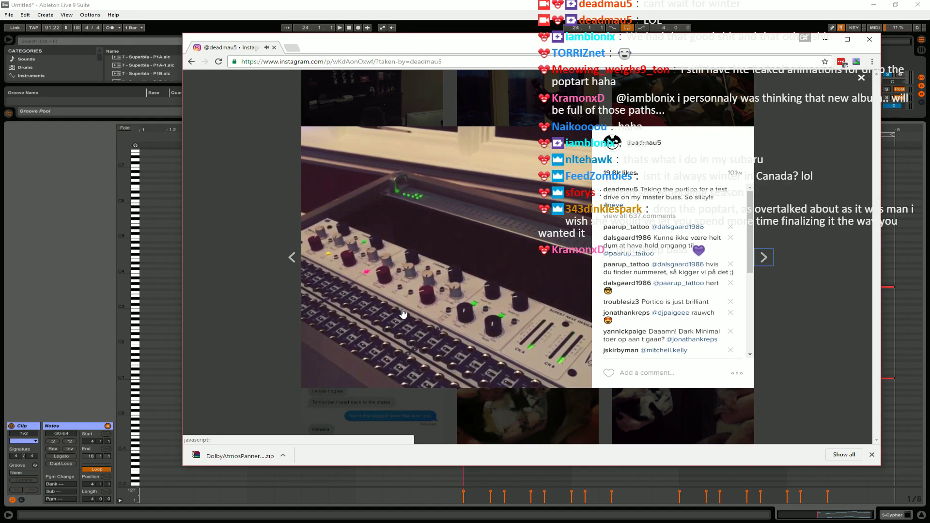
Open the older video post of a kangaroo beside a chair, watch it, and close the browser to return to Ableton Live.
{"action": "left_click", "coordinate": [244, 341]}
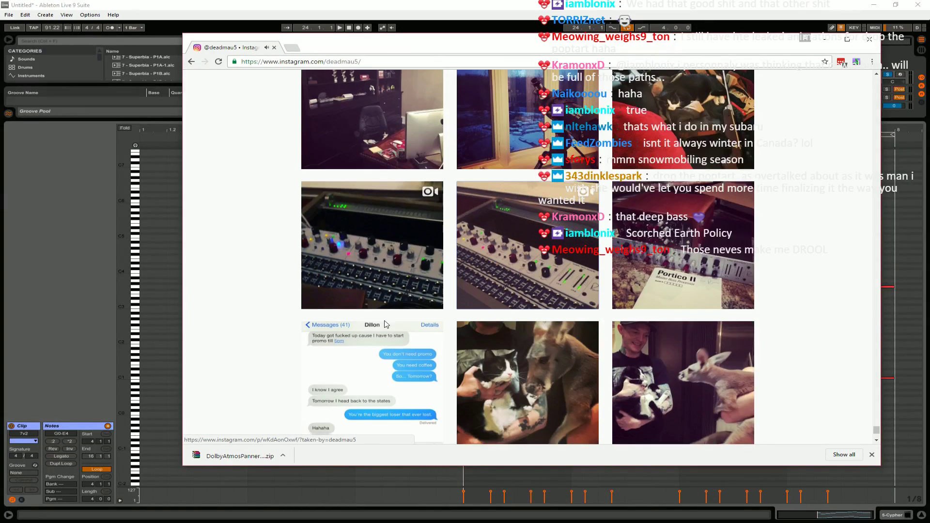
{"action": "scroll", "coordinate": [385, 300], "scroll_direction": "down", "scroll_amount": 10}
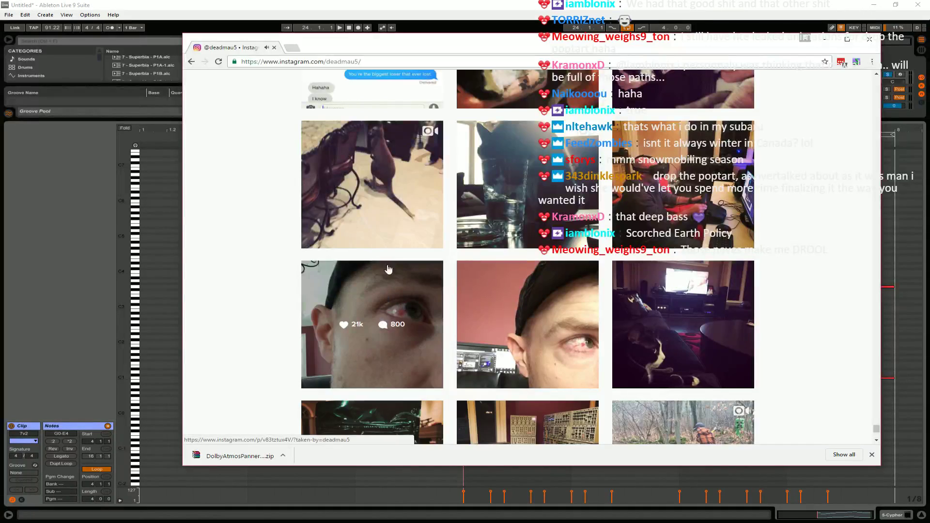
{"action": "left_click", "coordinate": [395, 218]}
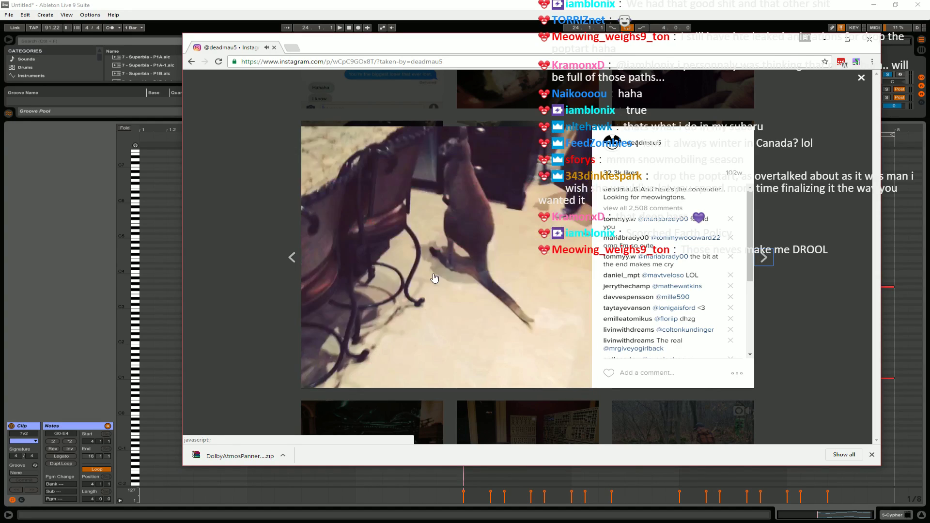
{"action": "left_click", "coordinate": [252, 322]}
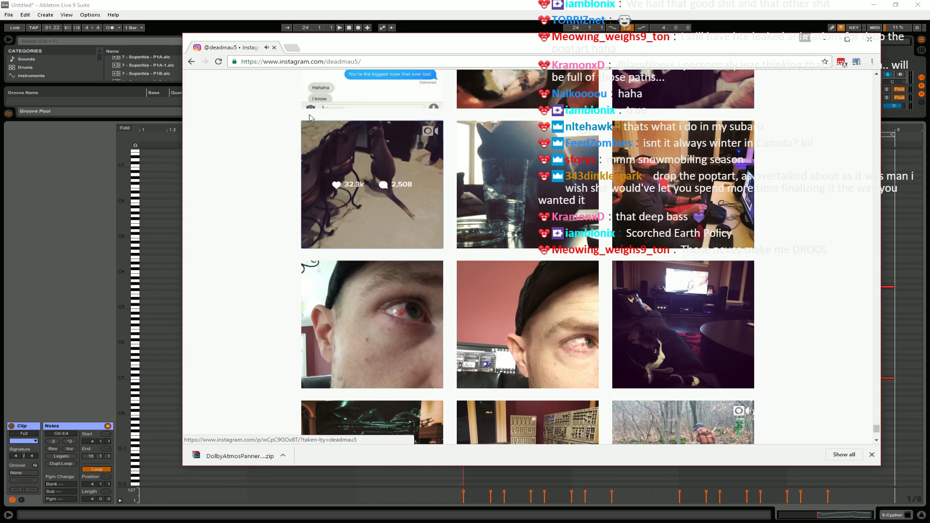
{"action": "left_click", "coordinate": [866, 39]}
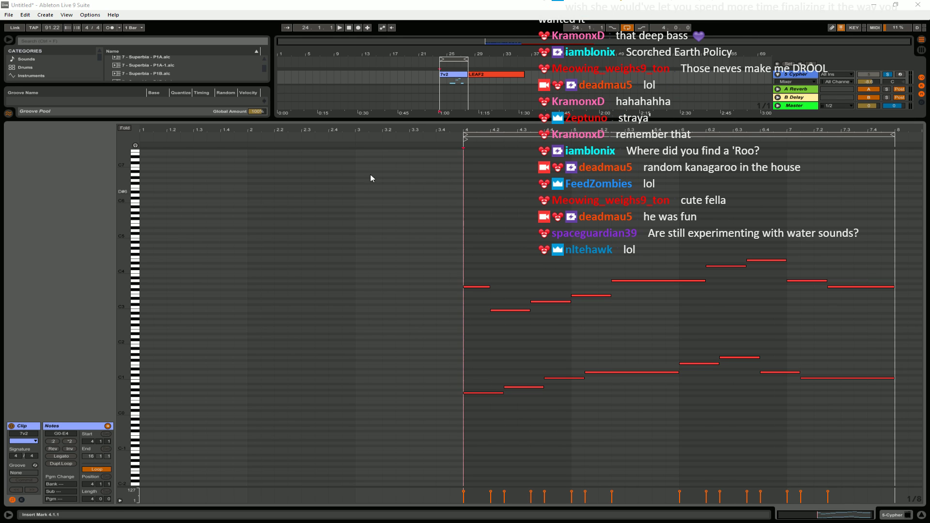
Shrink the MIDI note editor to give the arrangement more height, and solo the Cypher track.
{"action": "left_click_drag", "start_coordinate": [401, 121], "coordinate": [420, 367]}
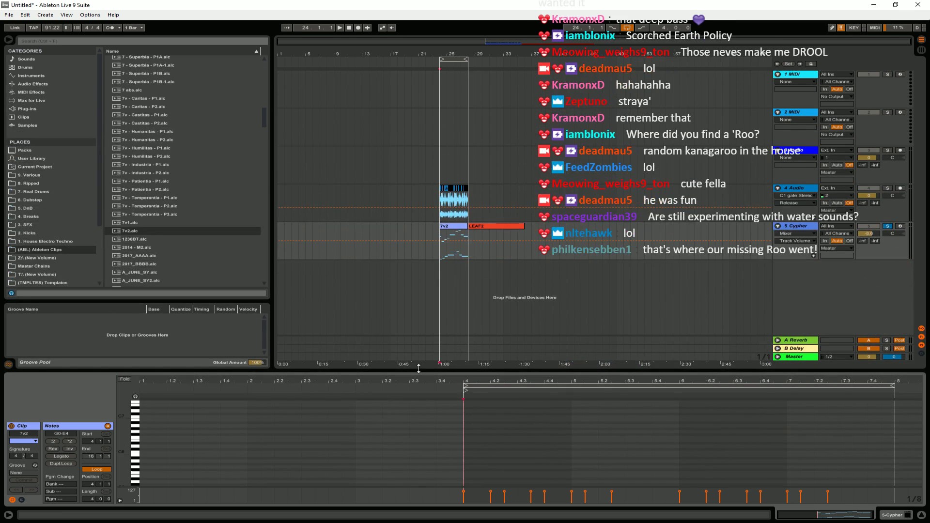
{"action": "left_click", "coordinate": [891, 227]}
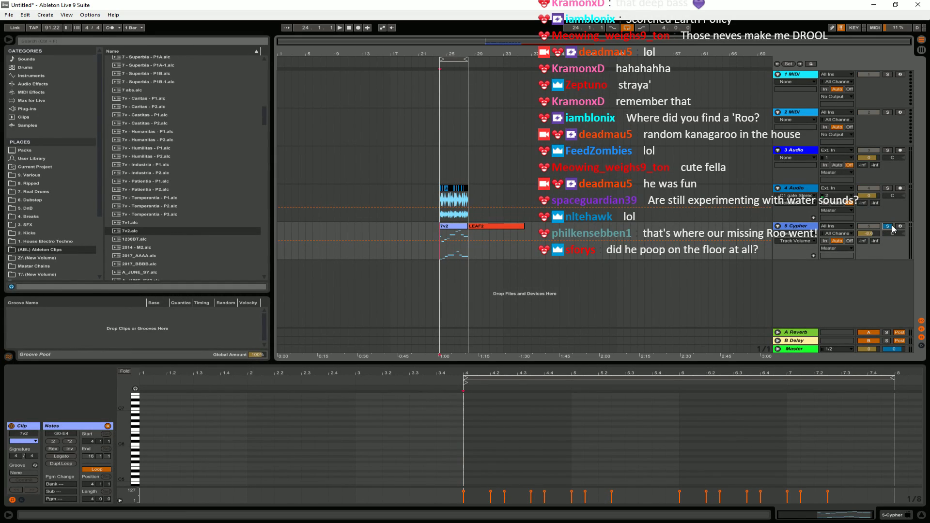